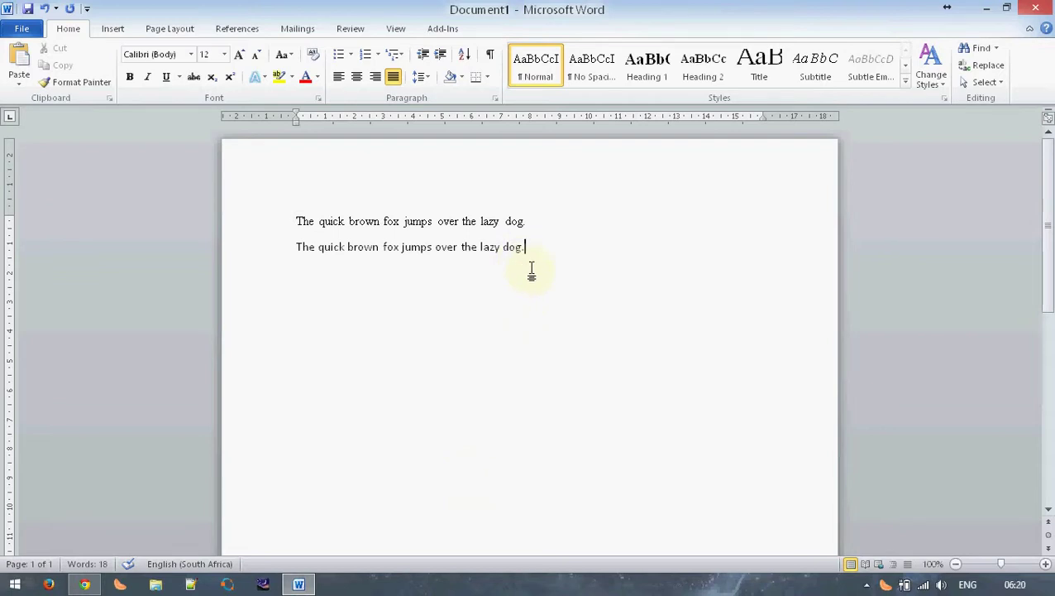
# Step: Check the font of each sample sentence, then select both sentences
pyautogui.moveTo(533, 247); pyautogui.dragTo(250, 250)
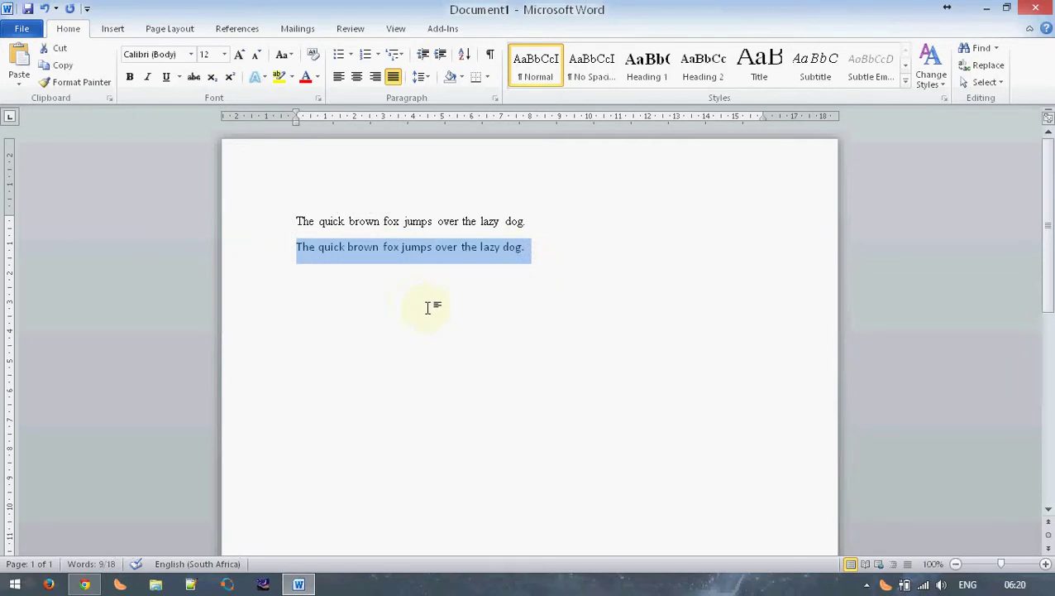
pyautogui.moveTo(553, 218); pyautogui.dragTo(236, 221)
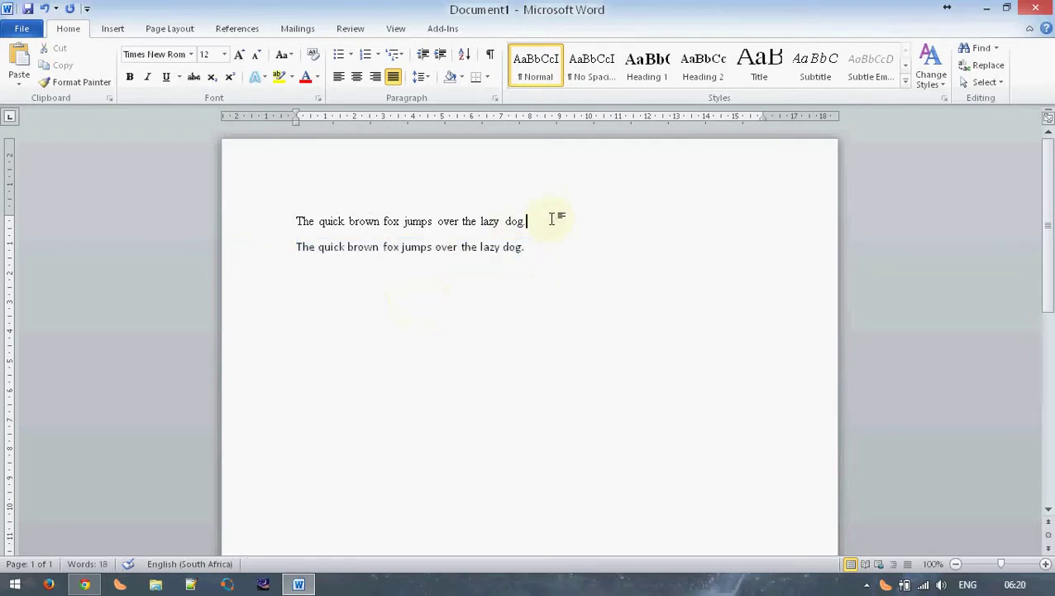
pyautogui.click(456, 293)
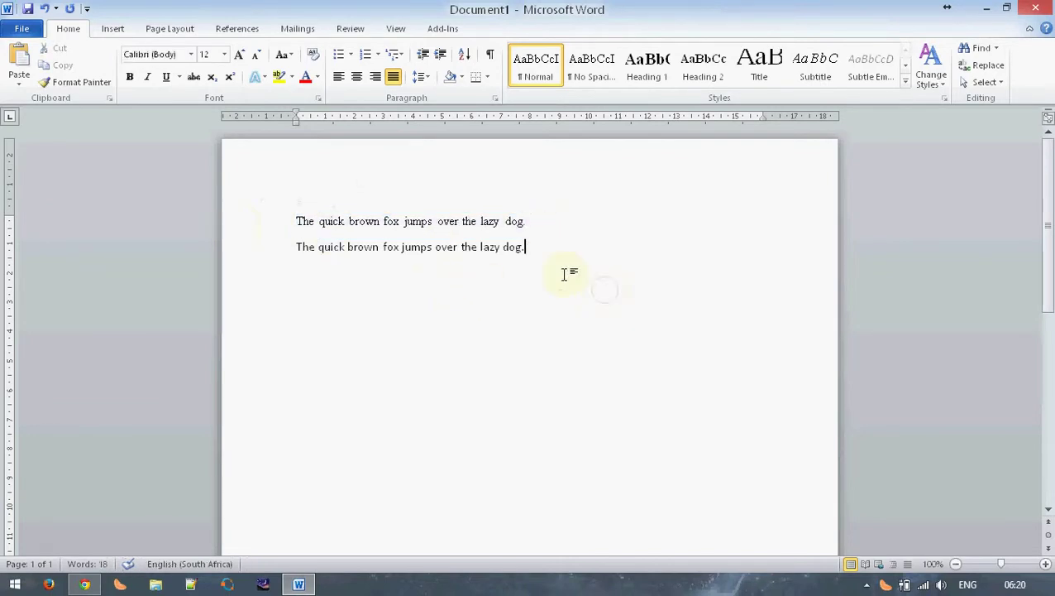
pyautogui.tripleClick(219, 189)
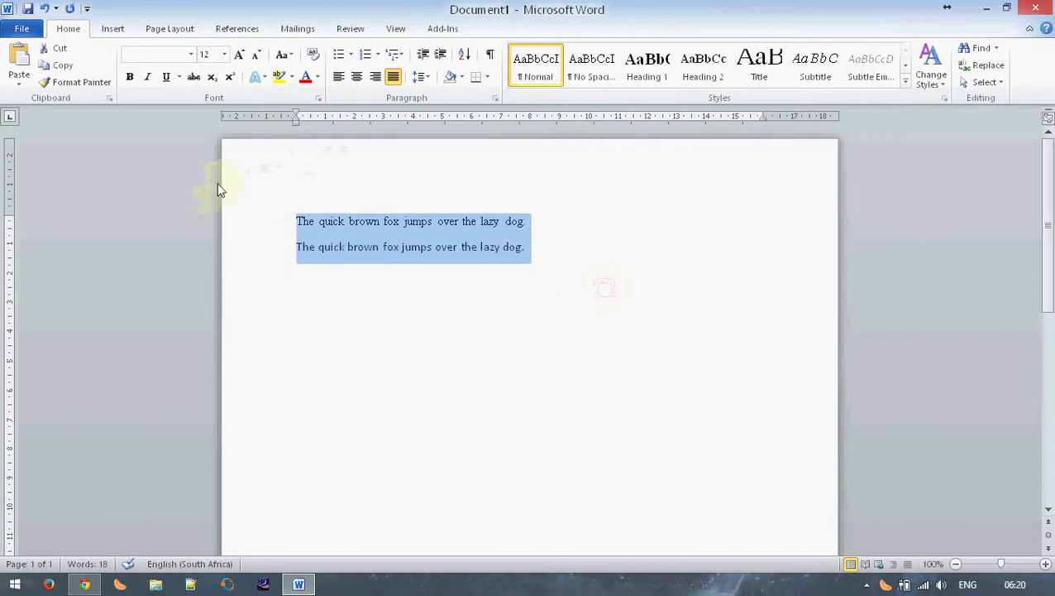
# Step: Enlarge both selected sentences step by step up to 72 pt with Grow Font
pyautogui.click(240, 60)
pyautogui.click(239, 60)
pyautogui.click(240, 60)
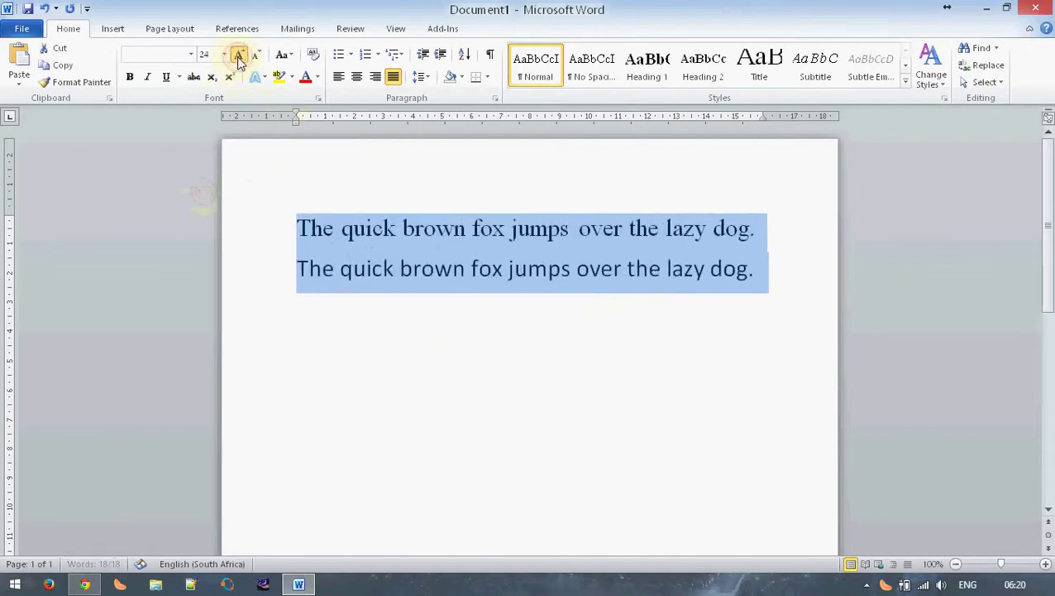
pyautogui.click(239, 60)
pyautogui.click(239, 60)
pyautogui.click(239, 60)
pyautogui.click(239, 60)
pyautogui.click(239, 60)
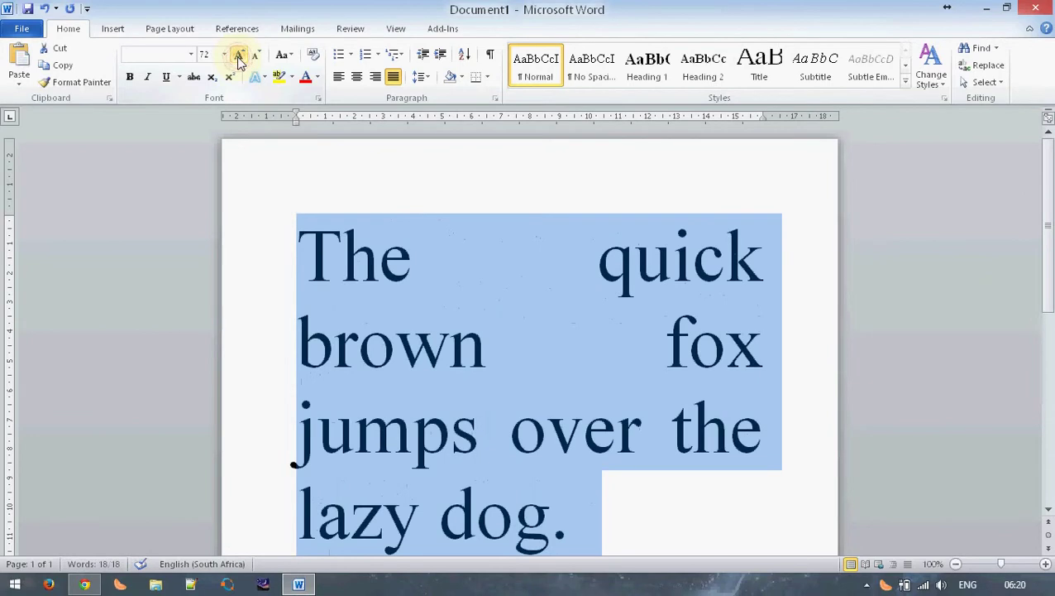
# Step: Compare the enlarged Calibri and Times New Roman sentences
pyautogui.click(450, 267)
pyautogui.scroll(-5, 487, 263)
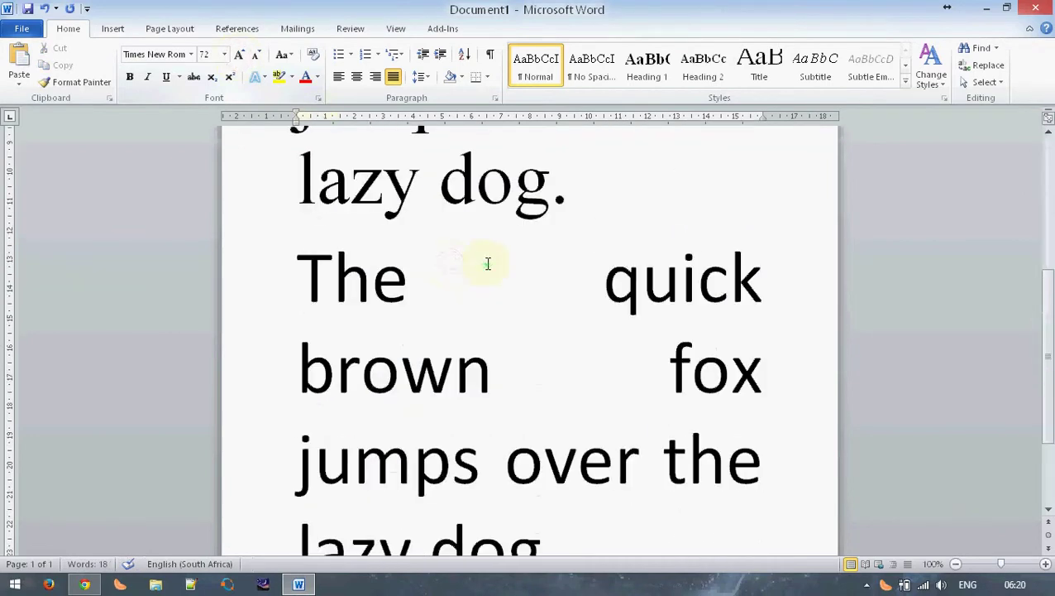
pyautogui.scroll(-3, 488, 263)
pyautogui.click(428, 361)
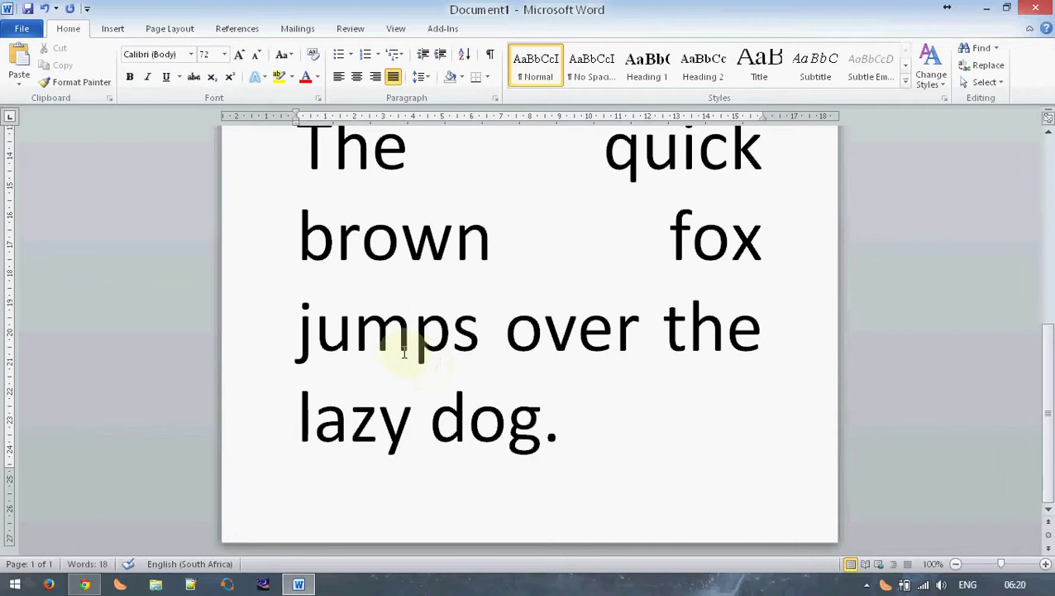
pyautogui.scroll(6, 414, 347)
pyautogui.scroll(2, 426, 346)
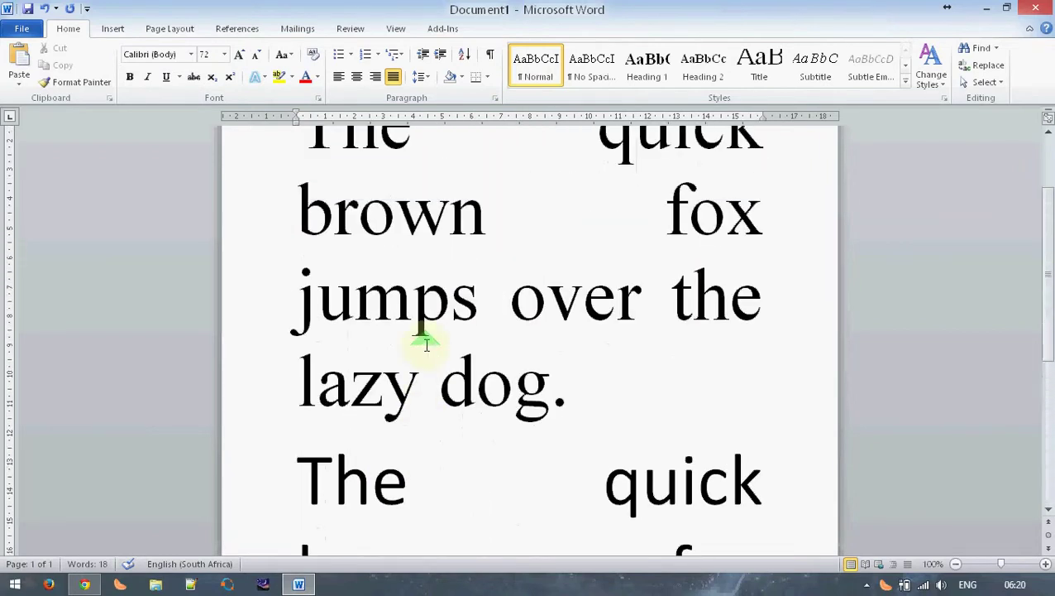
pyautogui.click(410, 310)
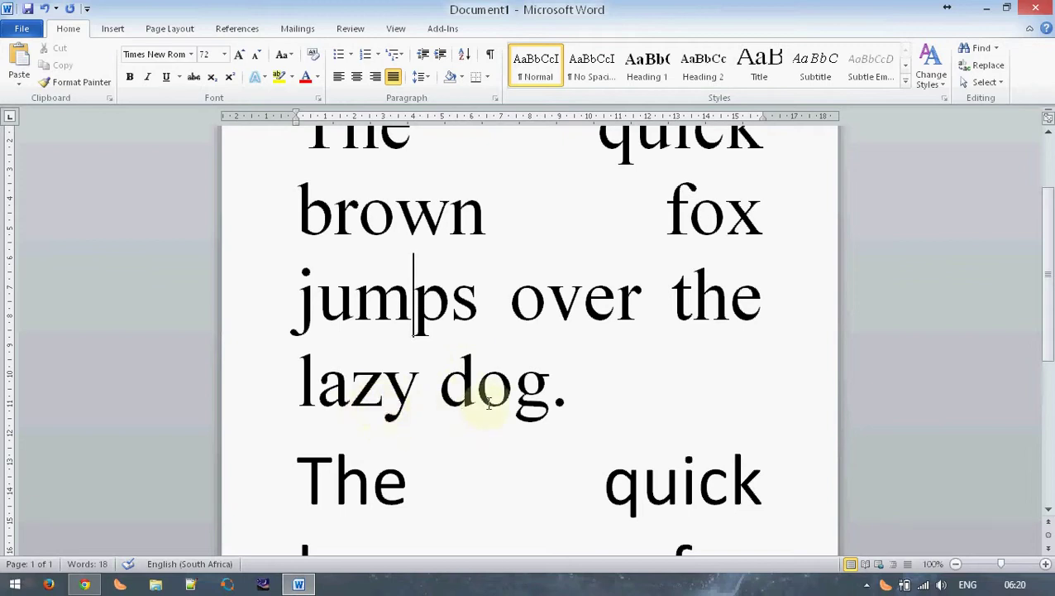
# Step: Review the enlarged sentences and select all the document text
pyautogui.keyDown('ctrl'); pyautogui.scroll(-1, 484, 379); pyautogui.keyUp('ctrl')
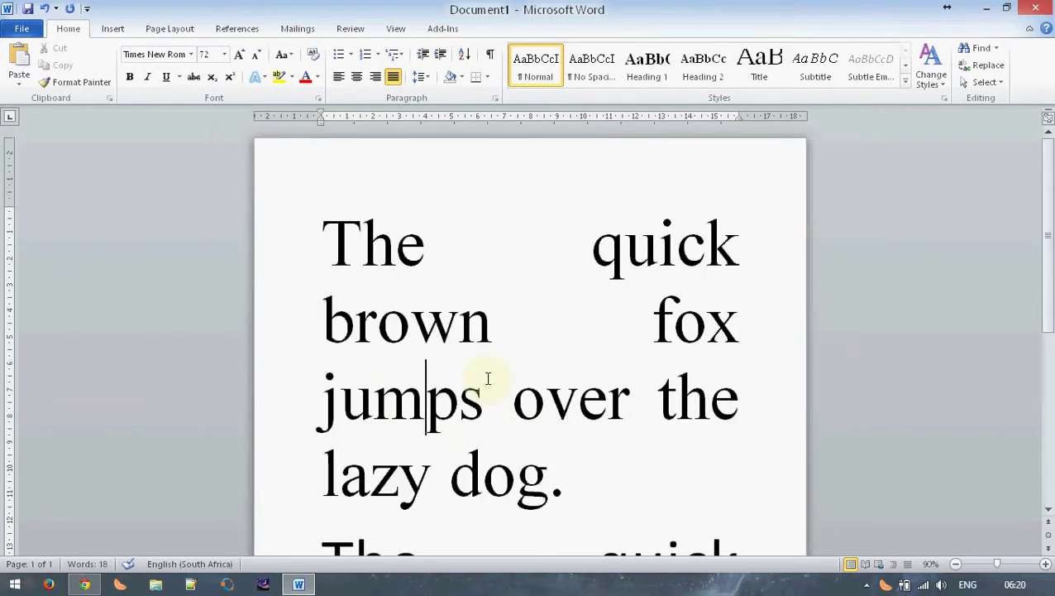
pyautogui.scroll(-1, 486, 378)
pyautogui.scroll(-2, 476, 356)
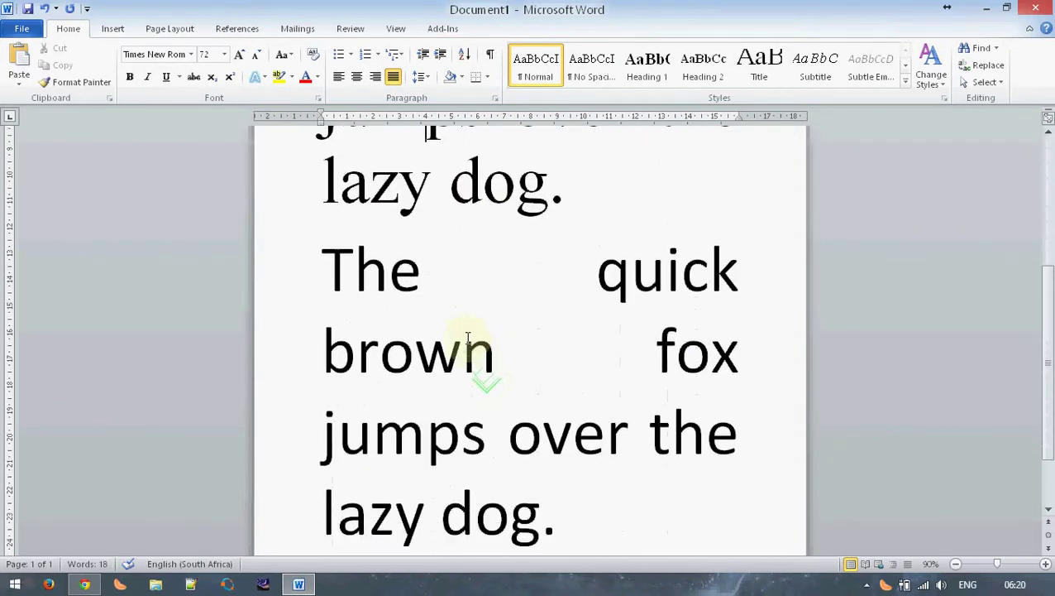
pyautogui.scroll(3, 473, 343)
pyautogui.scroll(-2, 474, 339)
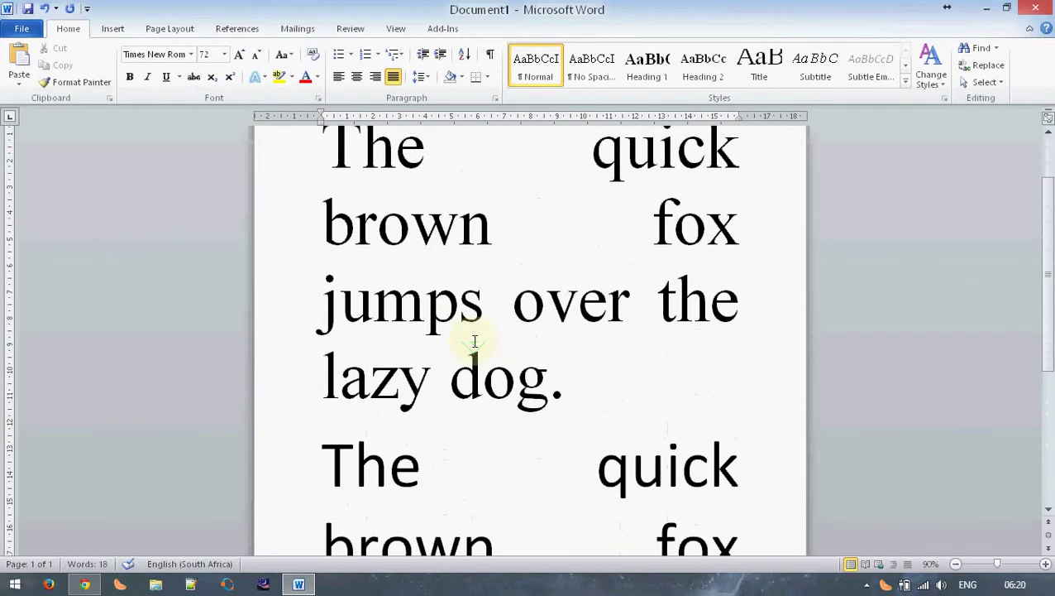
pyautogui.scroll(-3, 474, 335)
pyautogui.scroll(-1, 473, 335)
pyautogui.scroll(1, 467, 327)
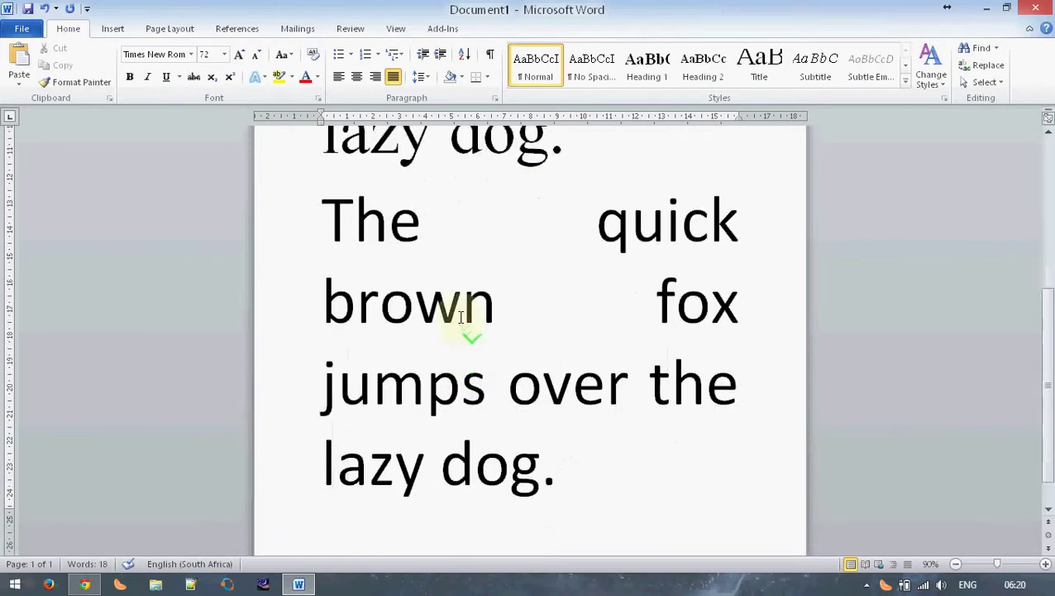
pyautogui.scroll(3, 461, 319)
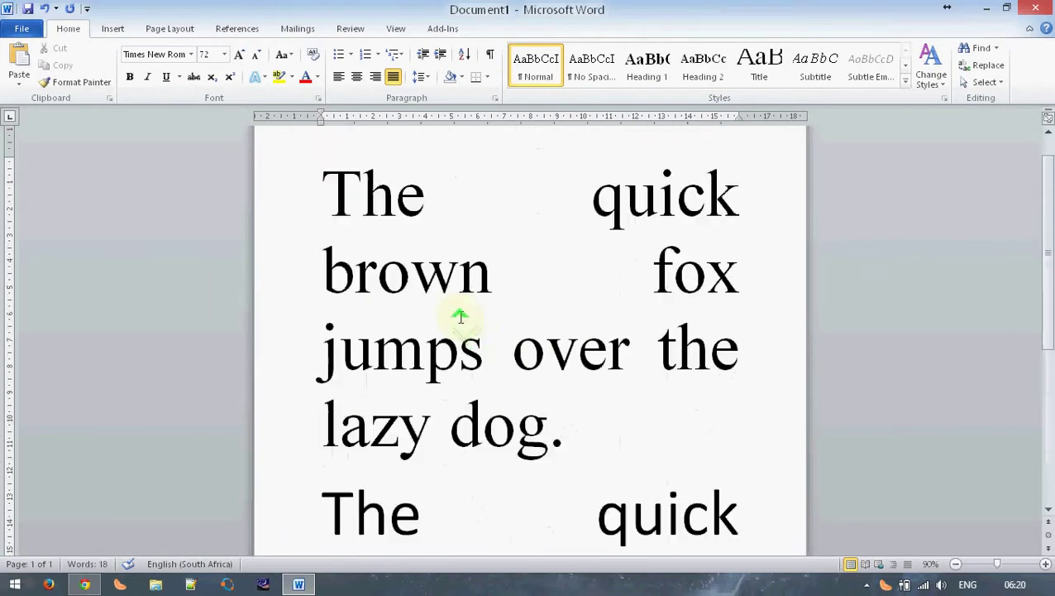
pyautogui.hotkey('ctrl', 'a')
# Step: Shrink both sample sentences from the large size back down to 12 pt
pyautogui.click(257, 55)
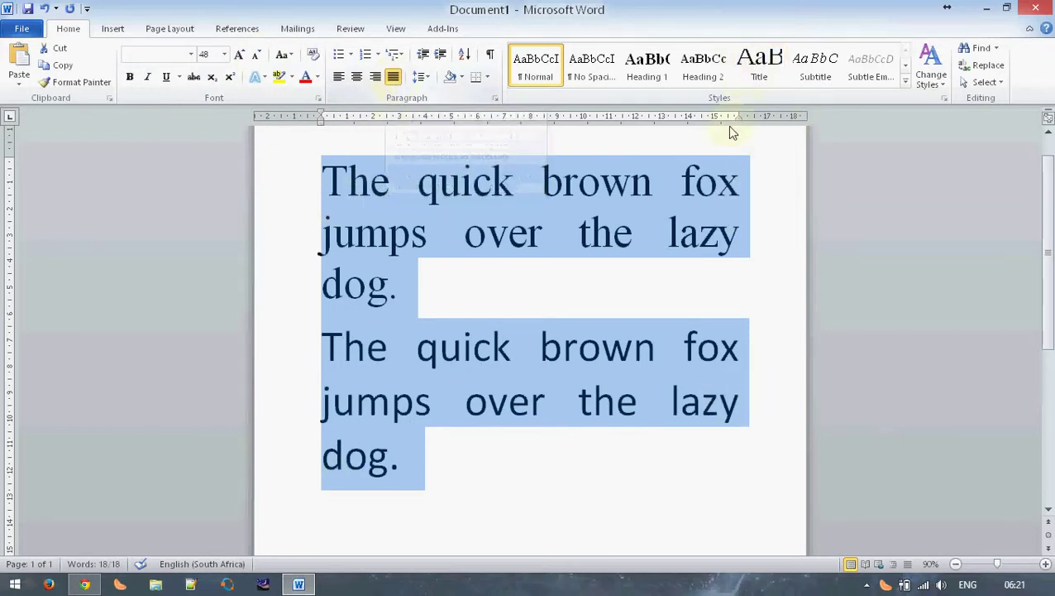
pyautogui.click(259, 56)
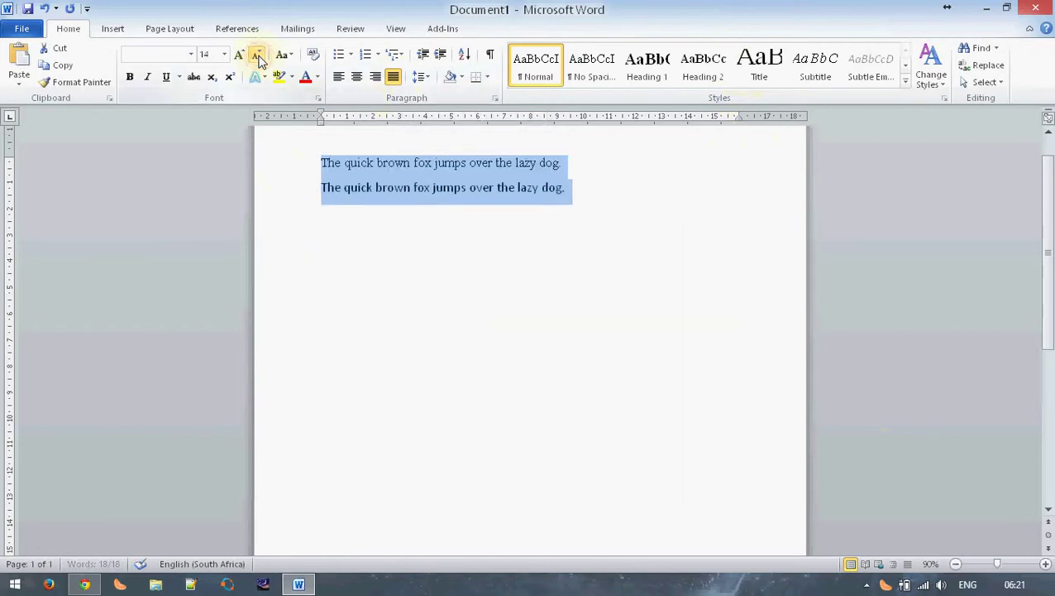
pyautogui.click(527, 278)
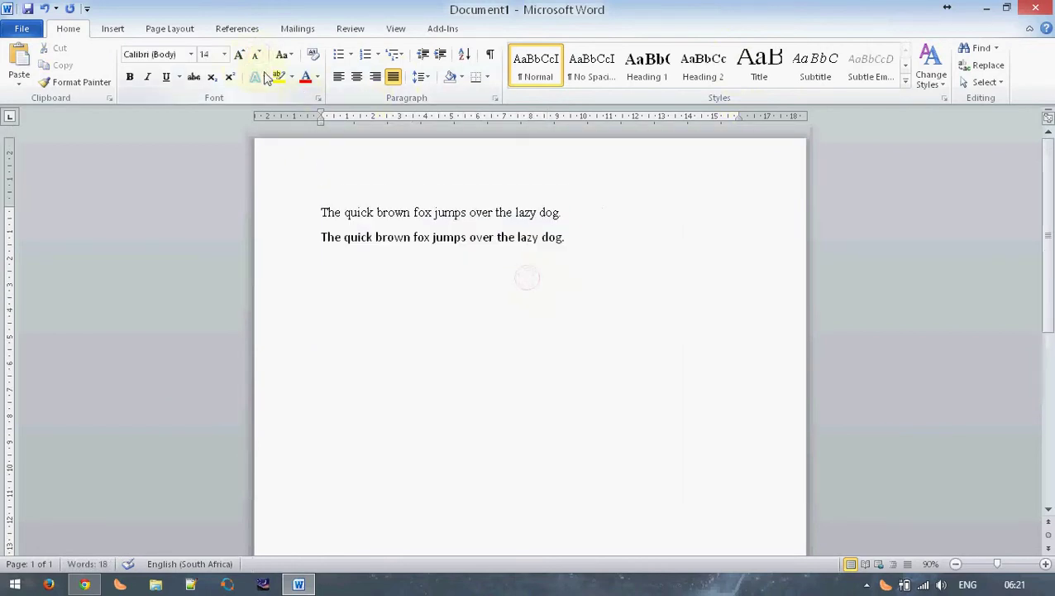
pyautogui.hotkey('ctrl', 'a')
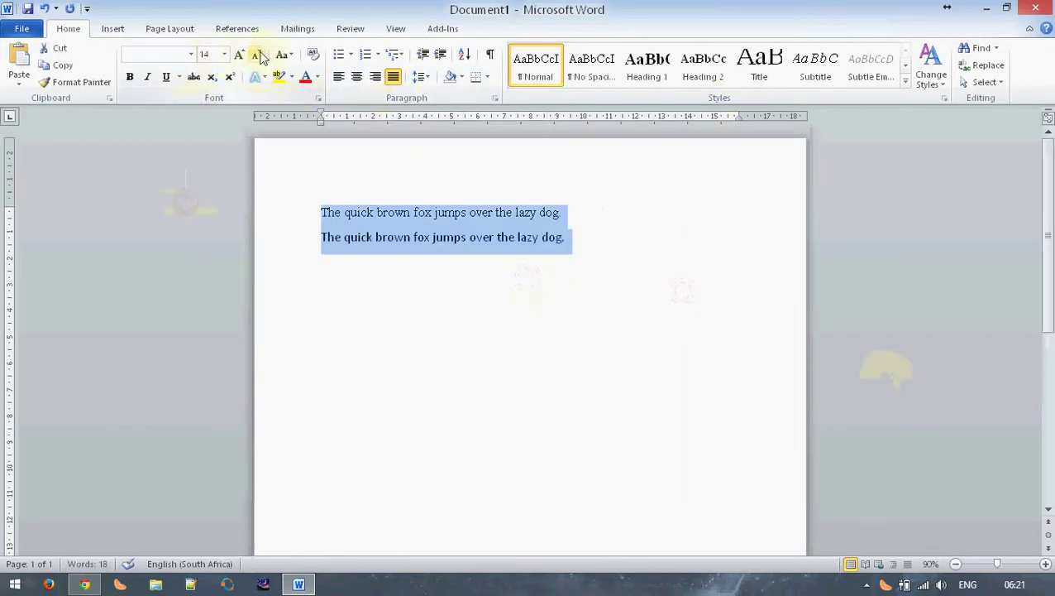
pyautogui.click(257, 55)
pyautogui.click(646, 249)
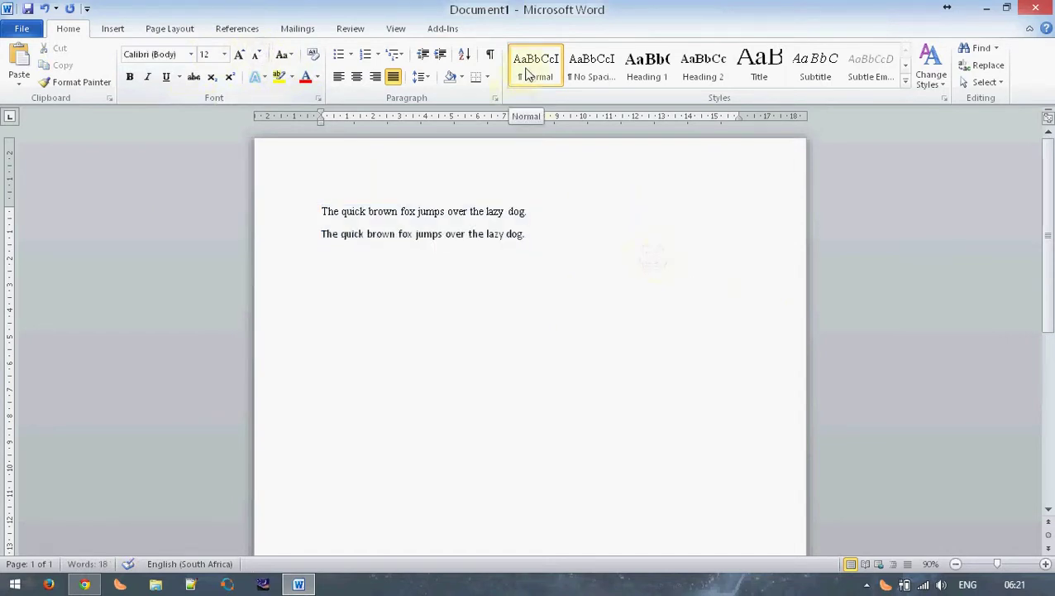
# Step: Apply Normal to the second sentence and confirm Normal as Times New Roman 12 pt, Automatic colour
pyautogui.click(528, 74)
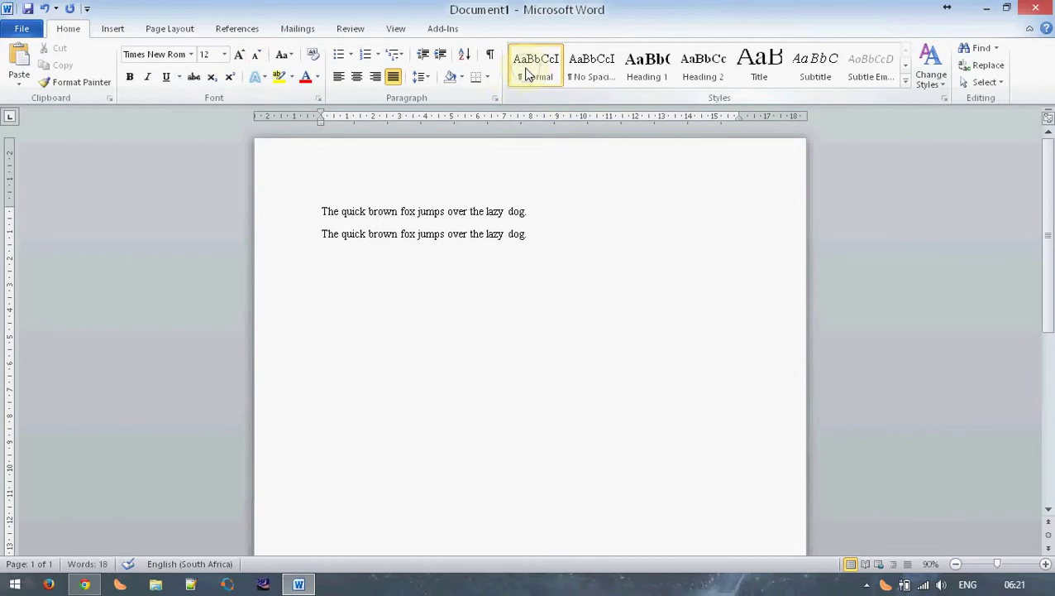
pyautogui.rightClick(527, 74)
pyautogui.click(537, 94)
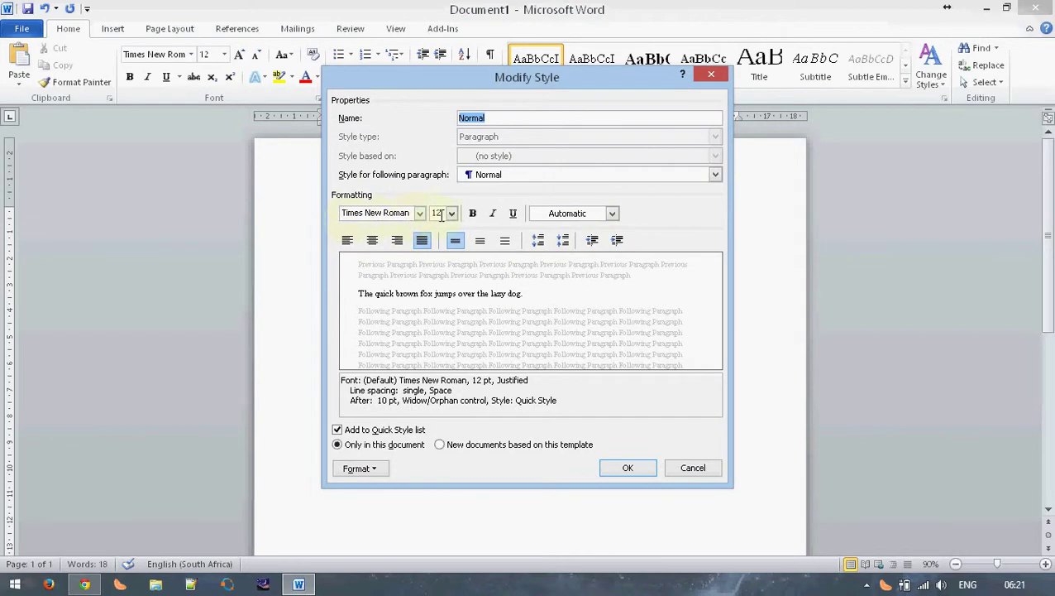
pyautogui.click(608, 213)
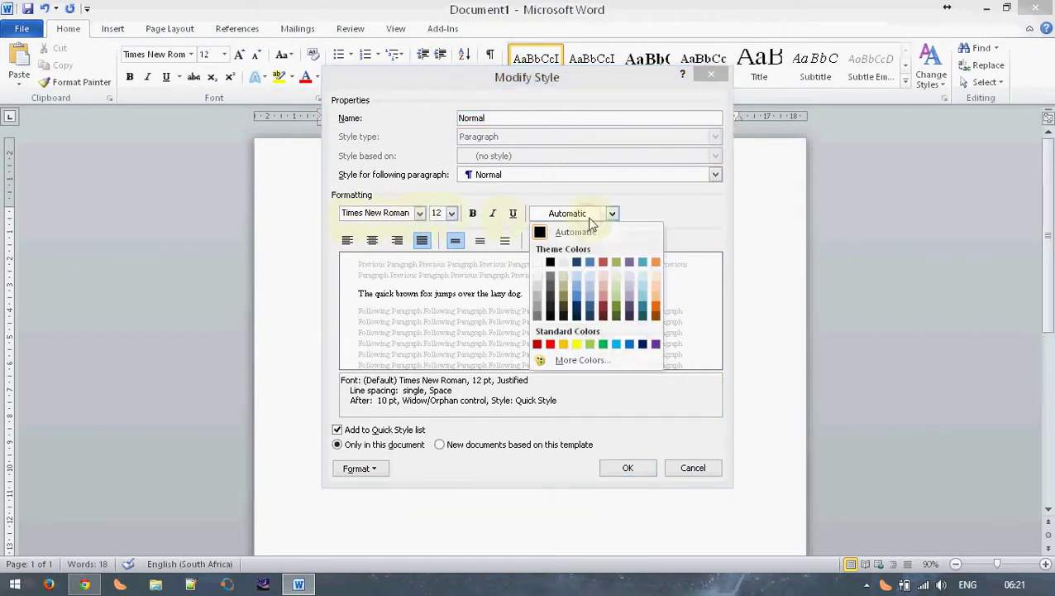
pyautogui.click(674, 207)
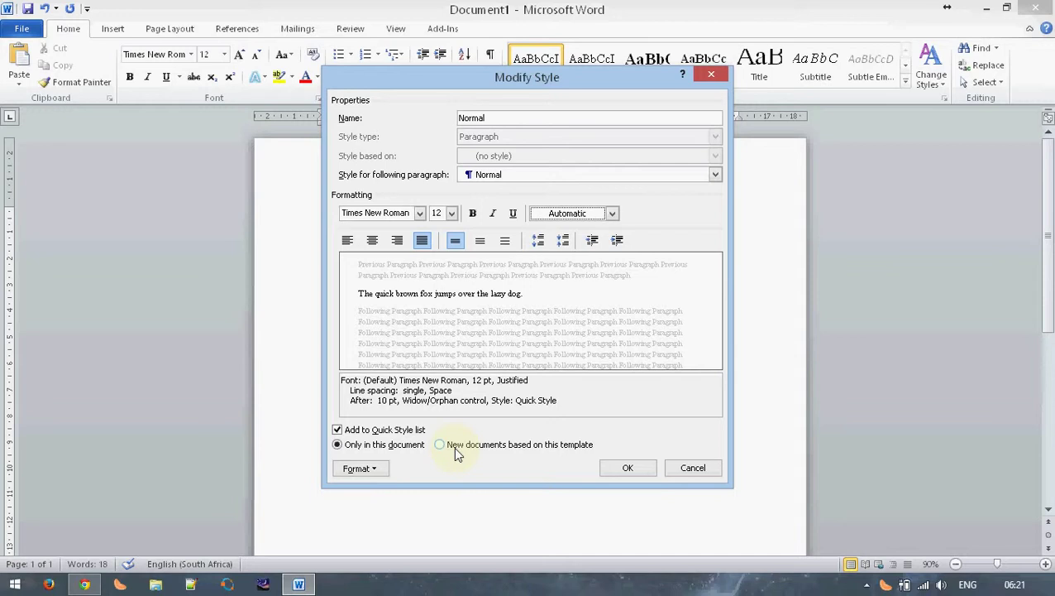
pyautogui.click(639, 465)
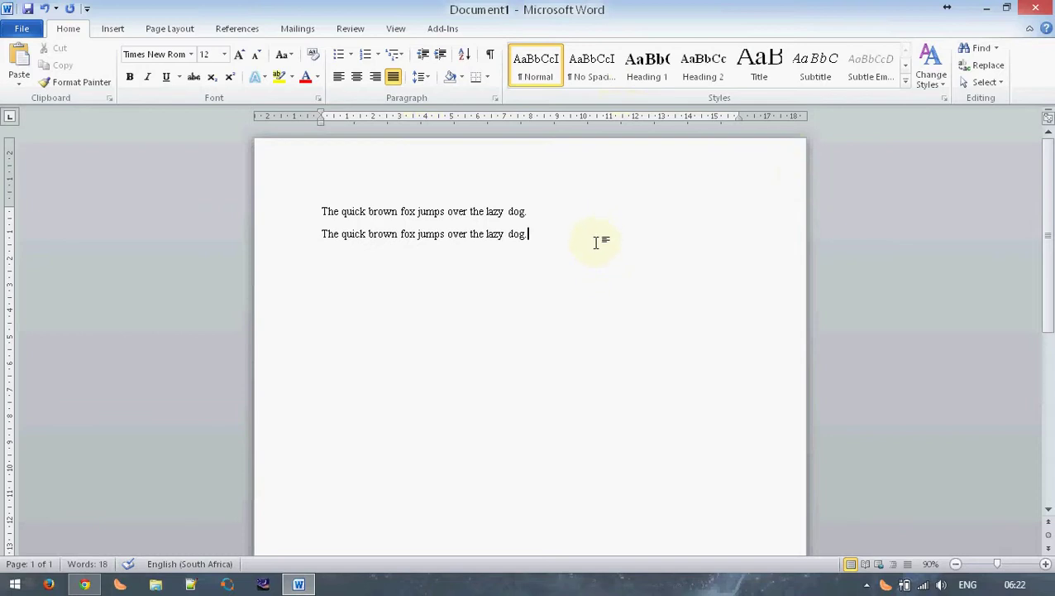
# Step: Delete all the sample text to start from an empty document
pyautogui.hotkey('ctrl', 'a')
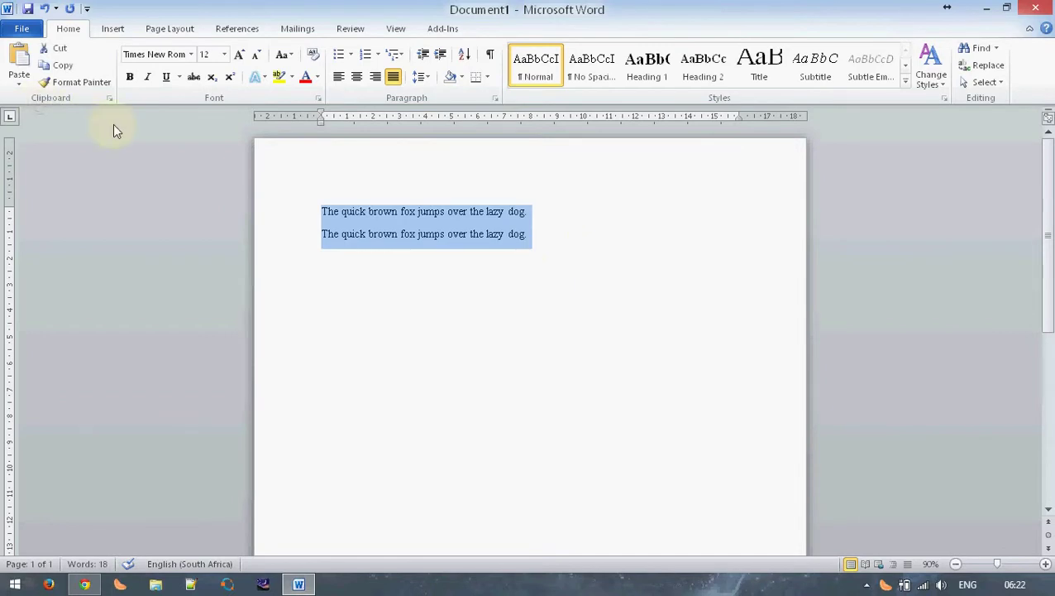
pyautogui.press('Delete')
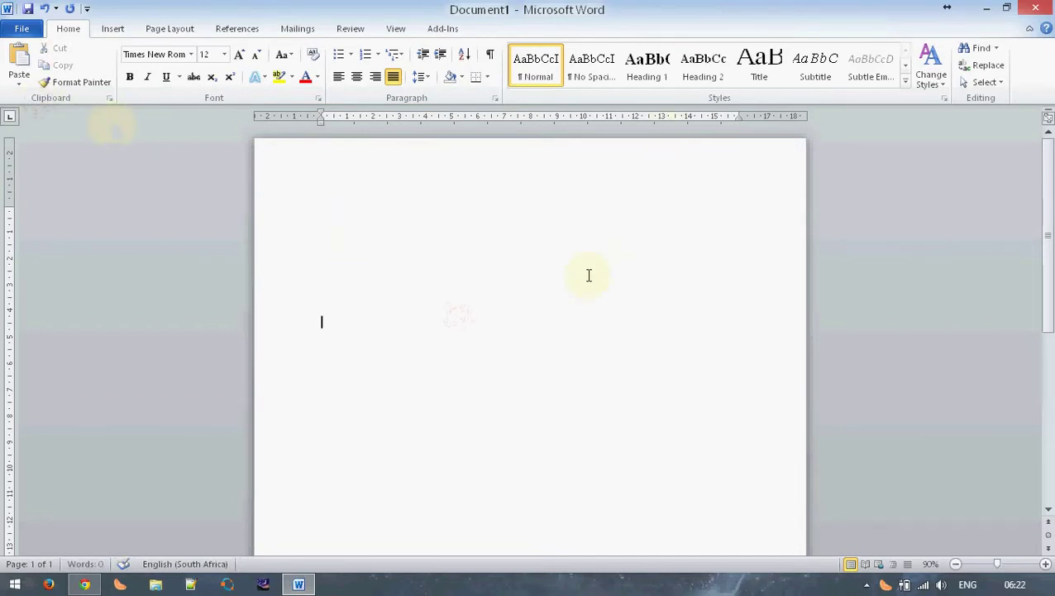
pyautogui.scroll(-1, 538, 264)
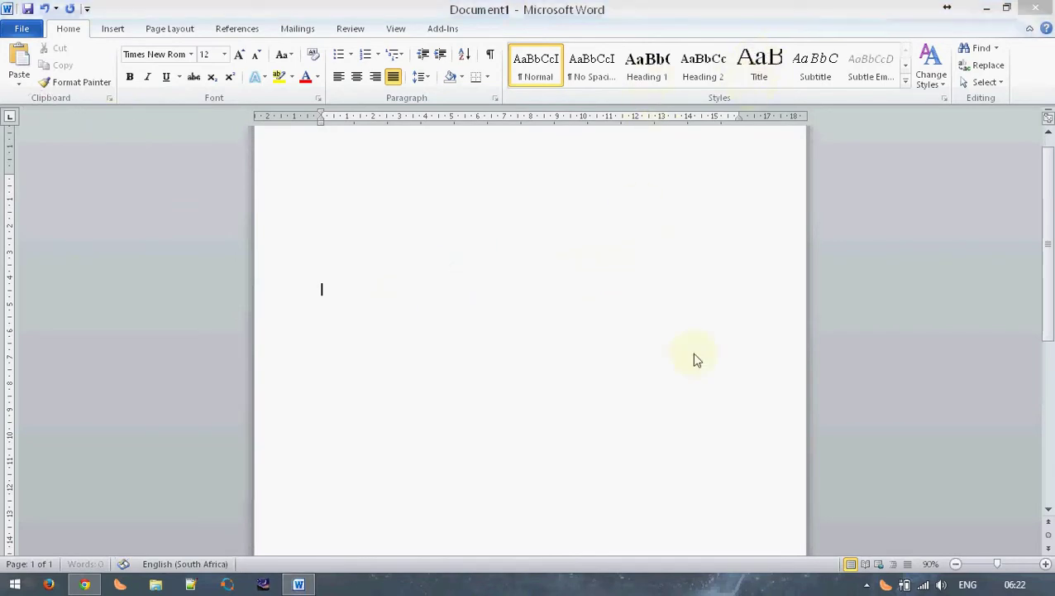
pyautogui.scroll(-1, 678, 351)
# Step: Style the first line as Title and add the subtitle 'ERS220 Practical 2 report'
pyautogui.click(777, 77)
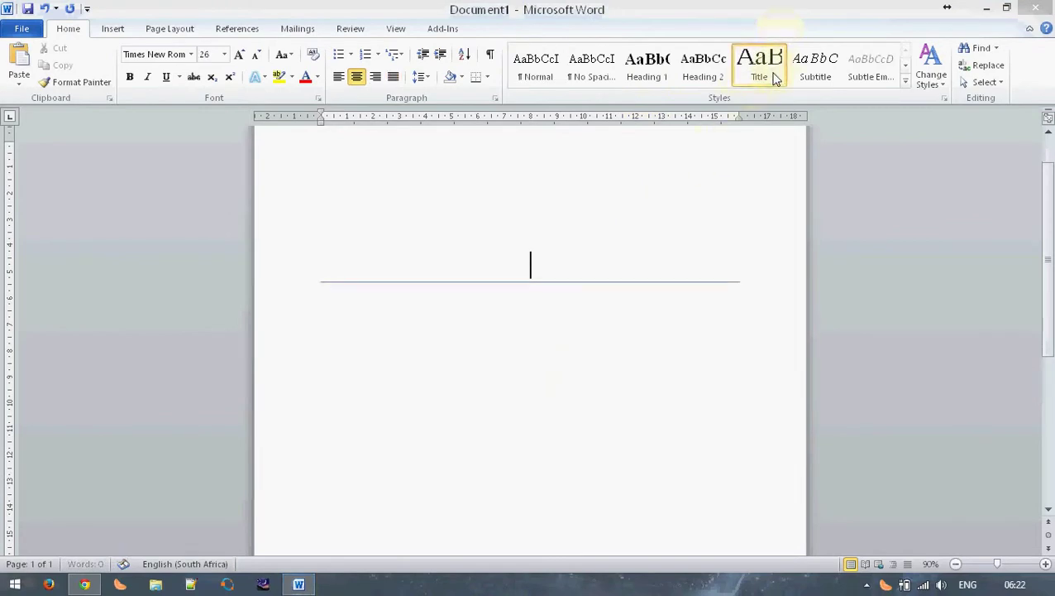
pyautogui.press('Return')
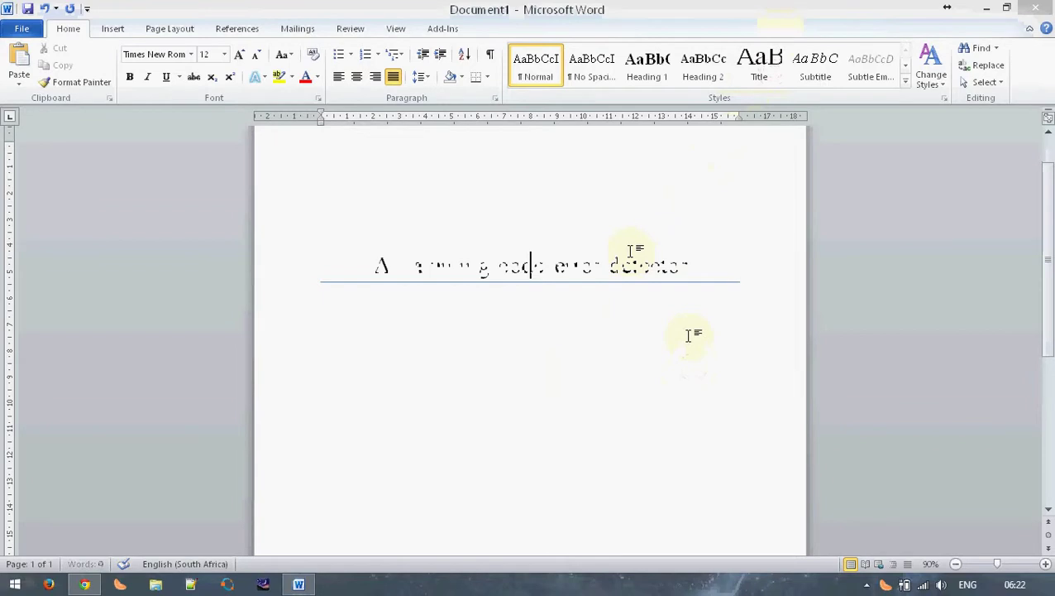
pyautogui.click(814, 66)
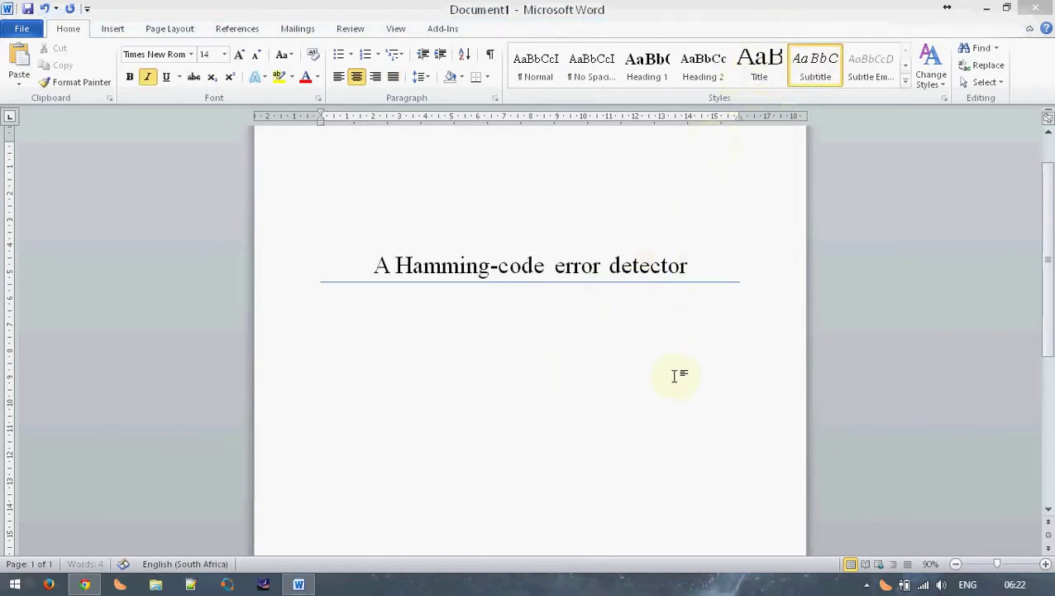
pyautogui.write('ERS220 Practical 2 report')
pyautogui.press('Return')
# Step: Type 'Aim of the practical' on the line below the subtitle
pyautogui.scroll(2, 584, 279)
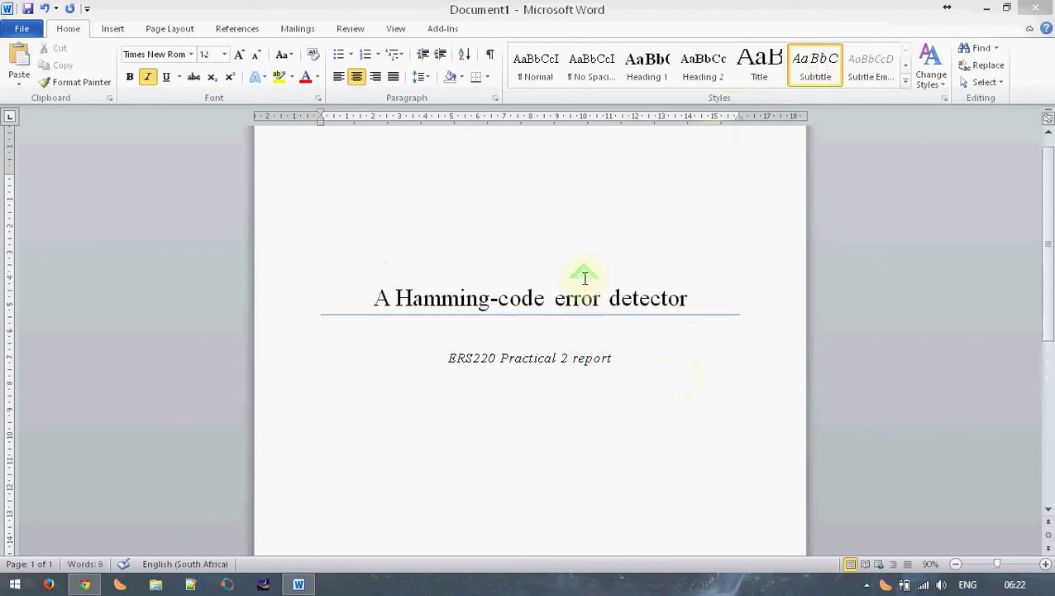
pyautogui.scroll(-4, 585, 279)
pyautogui.scroll(-1, 585, 278)
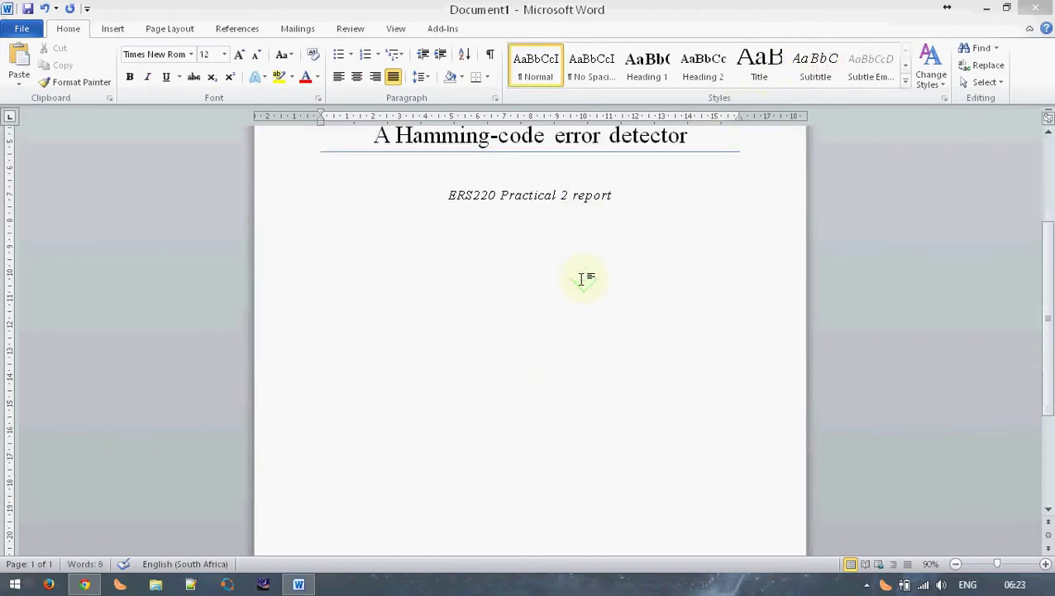
pyautogui.scroll(-1, 585, 279)
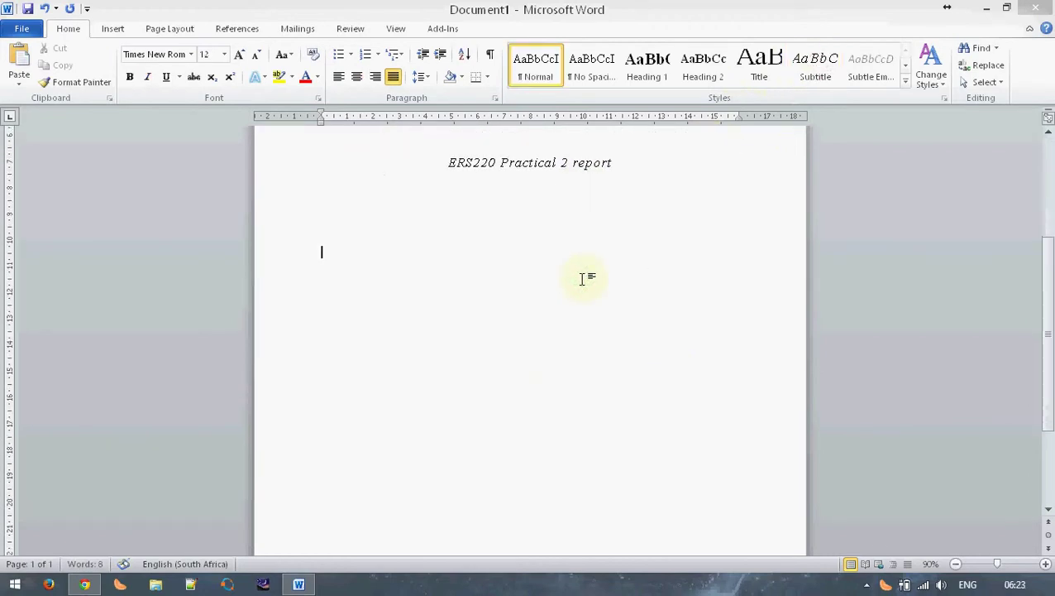
pyautogui.write('Aim of the practical')
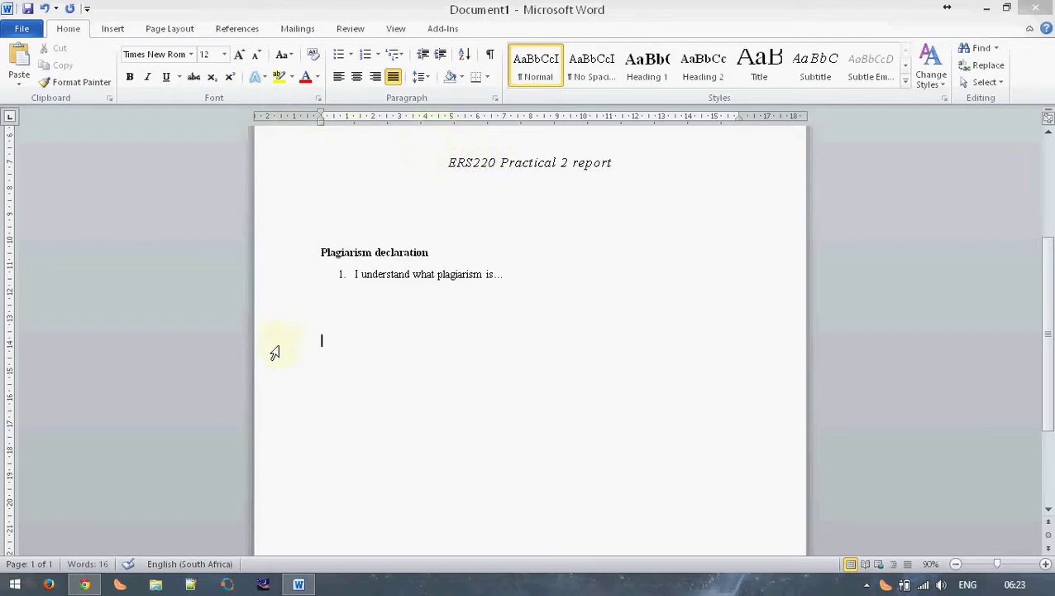
# Step: Insert a 3-column, 4-row table and type the Name and Sig column headers
pyautogui.click(114, 31)
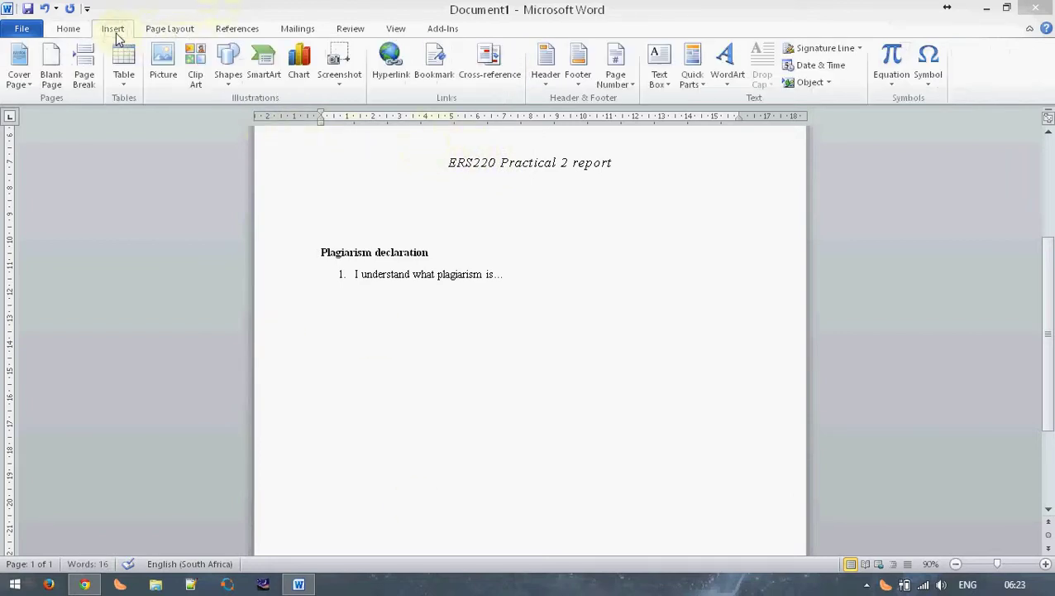
pyautogui.click(126, 73)
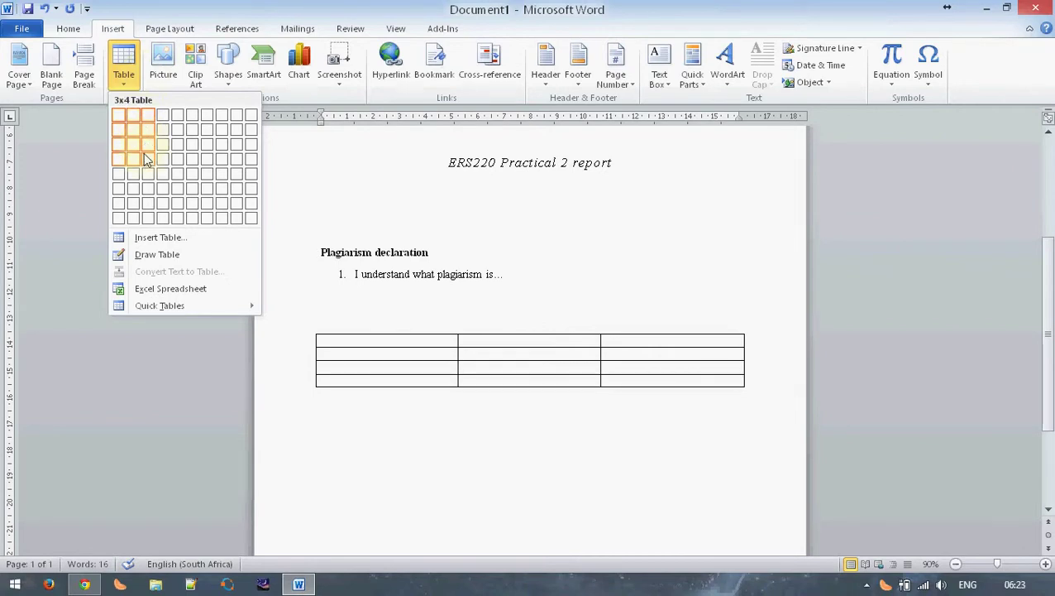
pyautogui.click(146, 160)
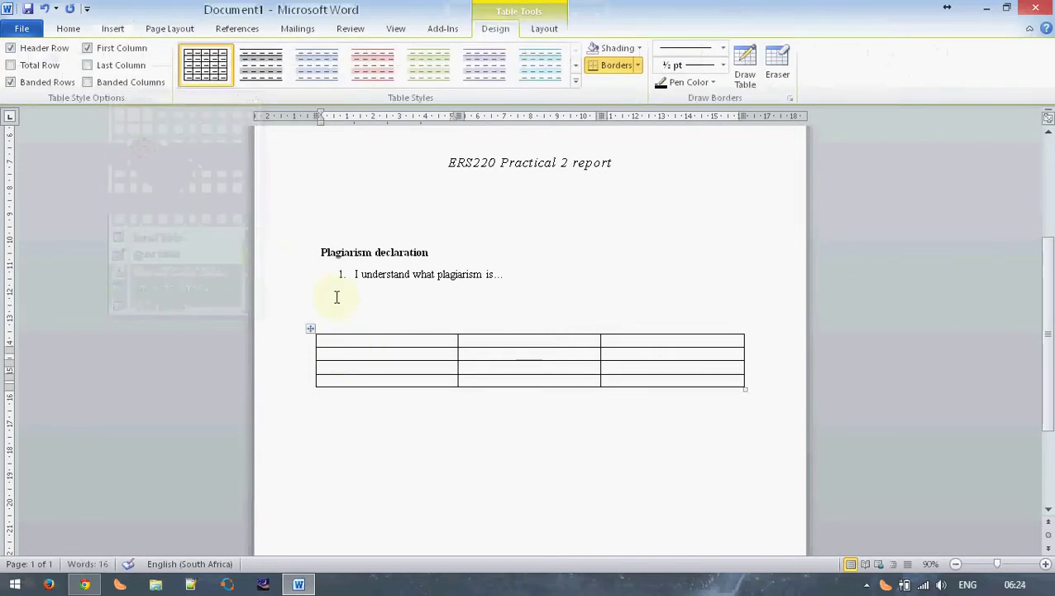
pyautogui.write('Name')
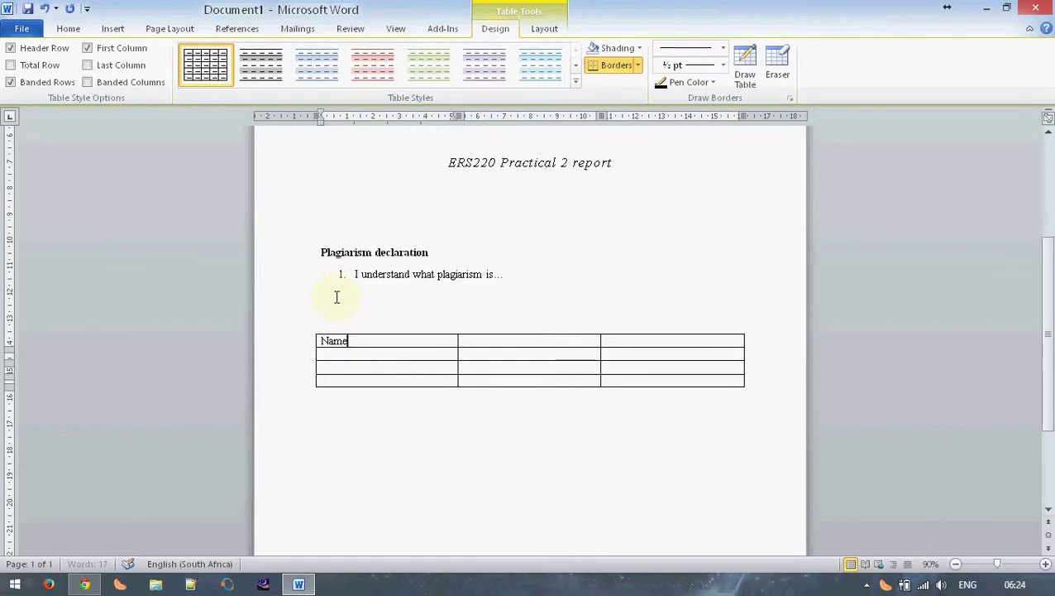
pyautogui.press('Tab')
pyautogui.write('St No')
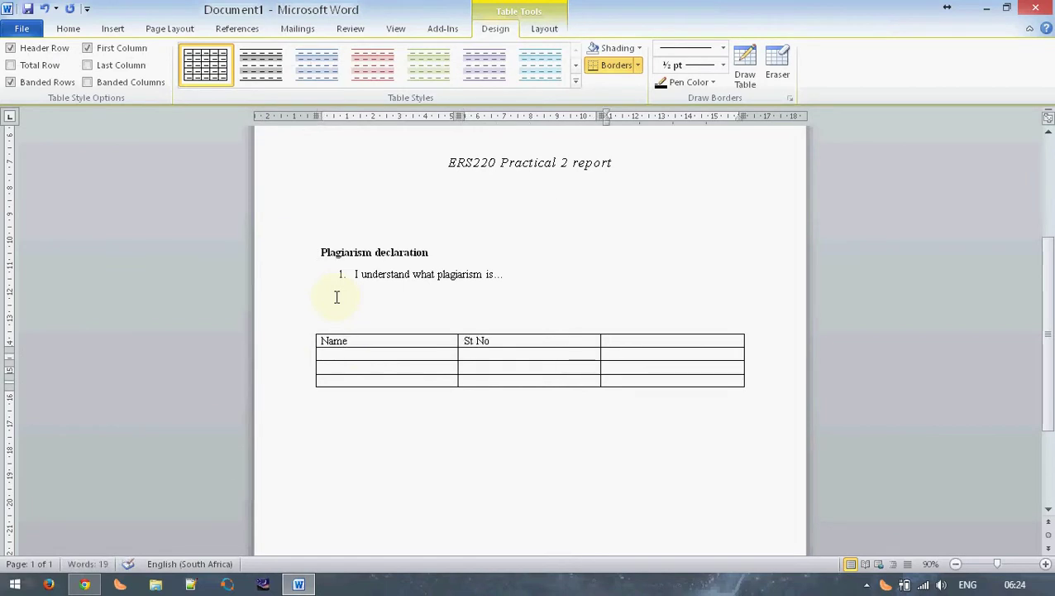
pyautogui.write('Sig')
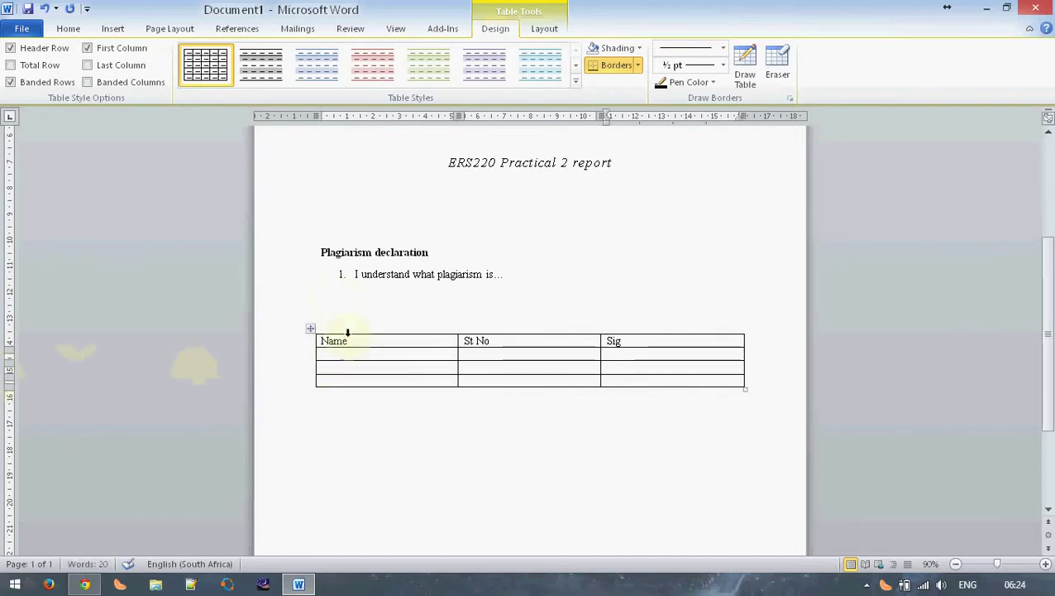
# Step: Enlarge all the table text to 16 pt
pyautogui.click(311, 327)
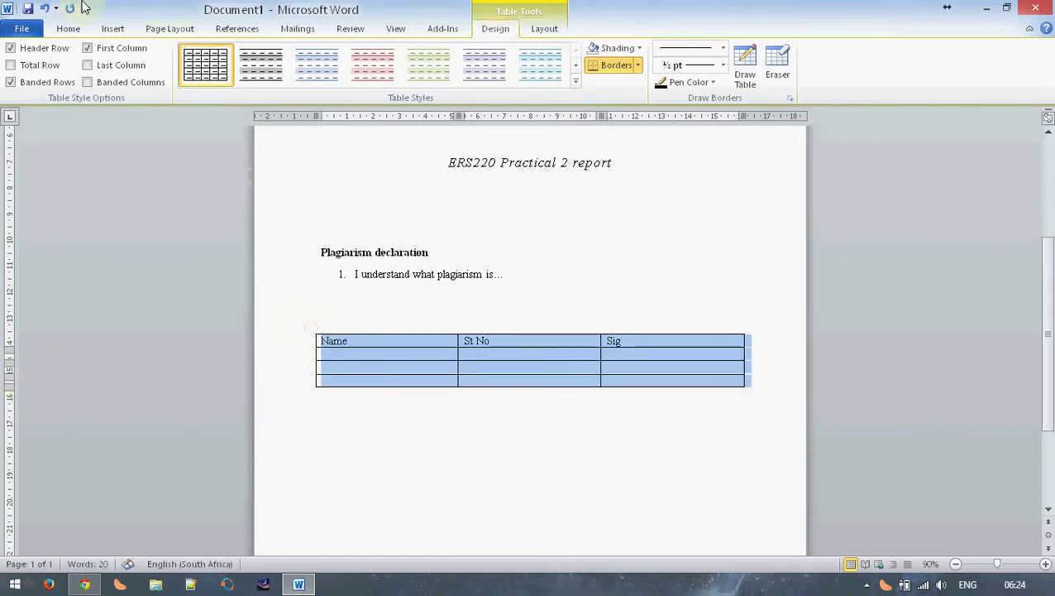
pyautogui.click(75, 28)
pyautogui.click(240, 55)
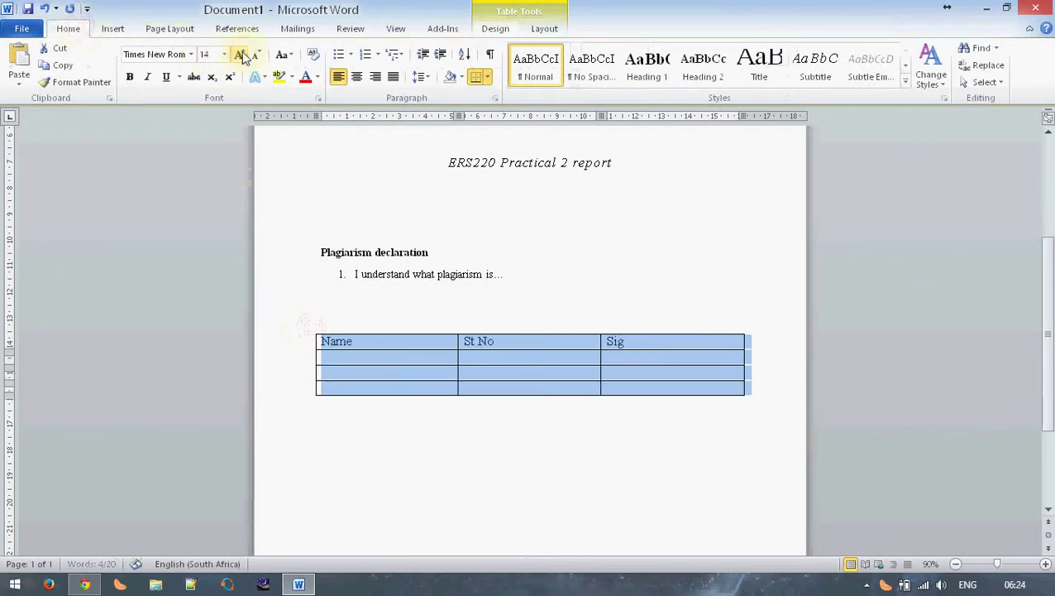
pyautogui.click(240, 54)
# Step: Fill in the first student's name and student number, then the second student's name
pyautogui.click(377, 369)
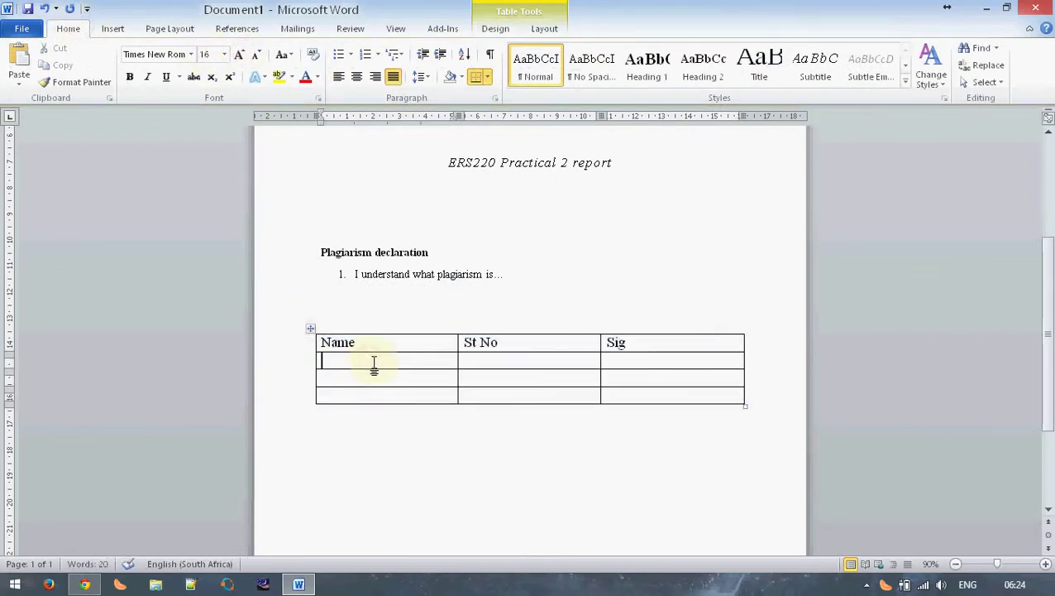
pyautogui.write('J. Smith')
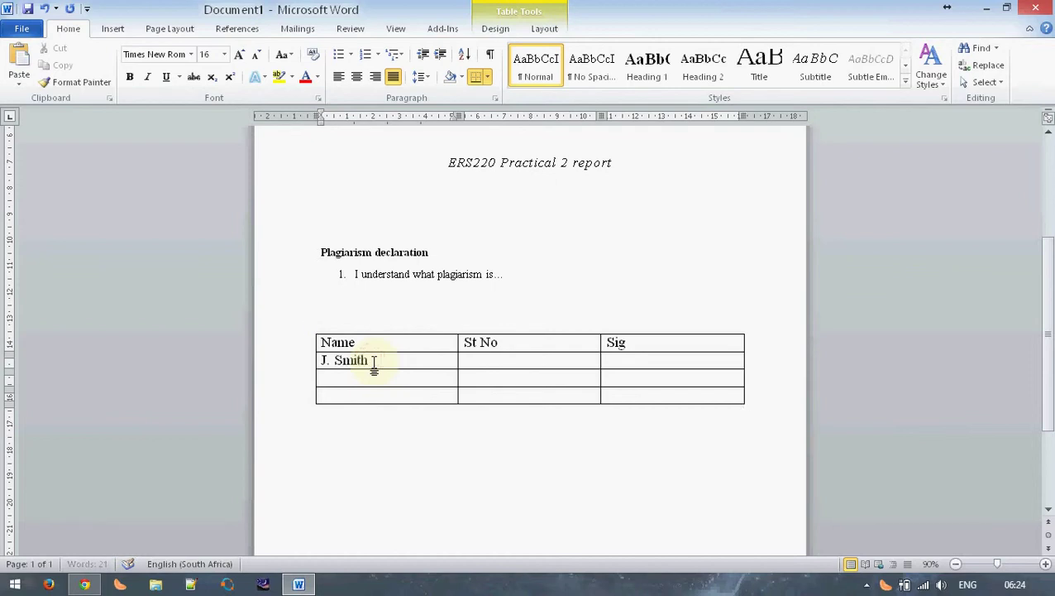
pyautogui.press('Tab')
pyautogui.write('29009457')
pyautogui.press('Tab')
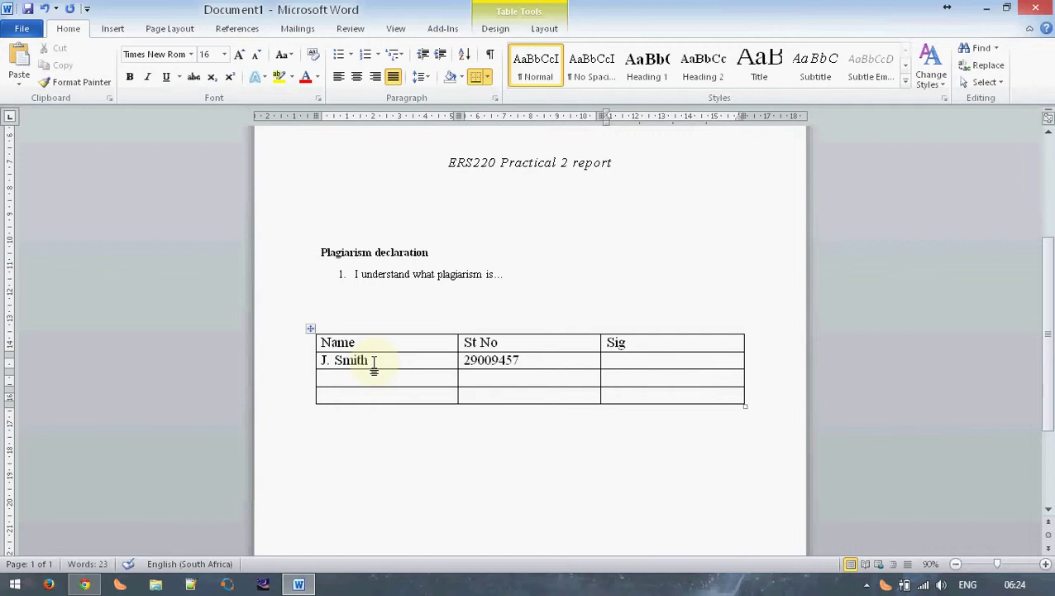
pyautogui.press('Tab')
pyautogui.write('B. Brow')
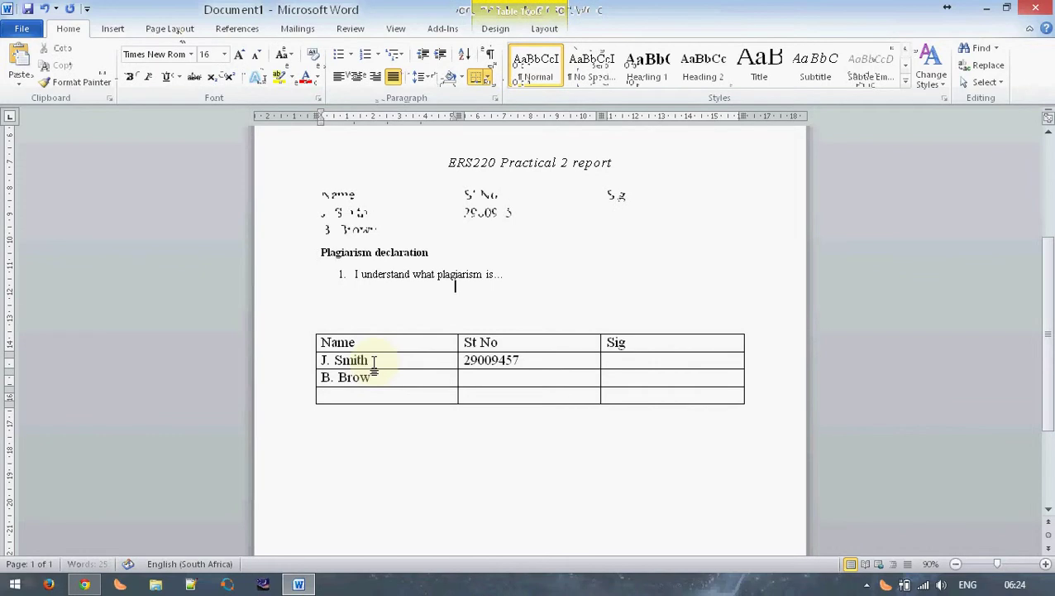
pyautogui.scroll(-3, 374, 364)
pyautogui.click(170, 28)
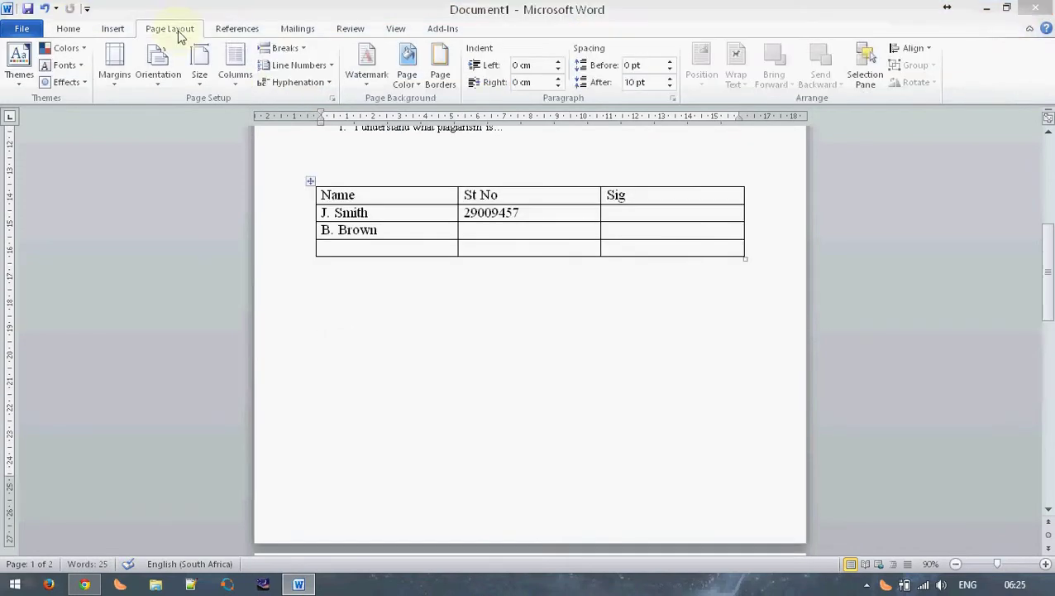
# Step: Insert a Next Page section break after the table to begin a blank second page
pyautogui.click(286, 48)
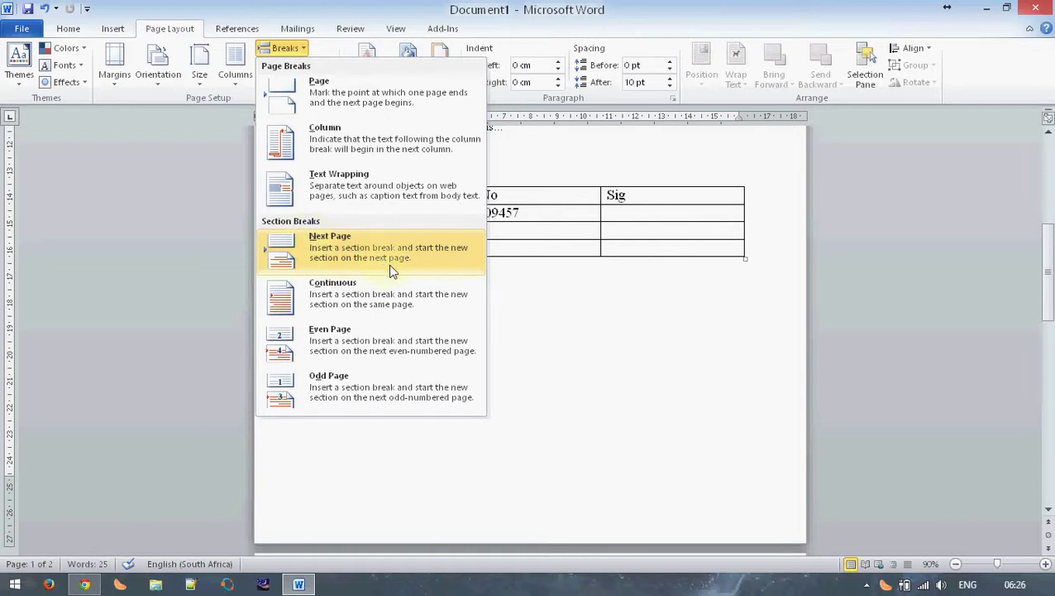
pyautogui.click(393, 259)
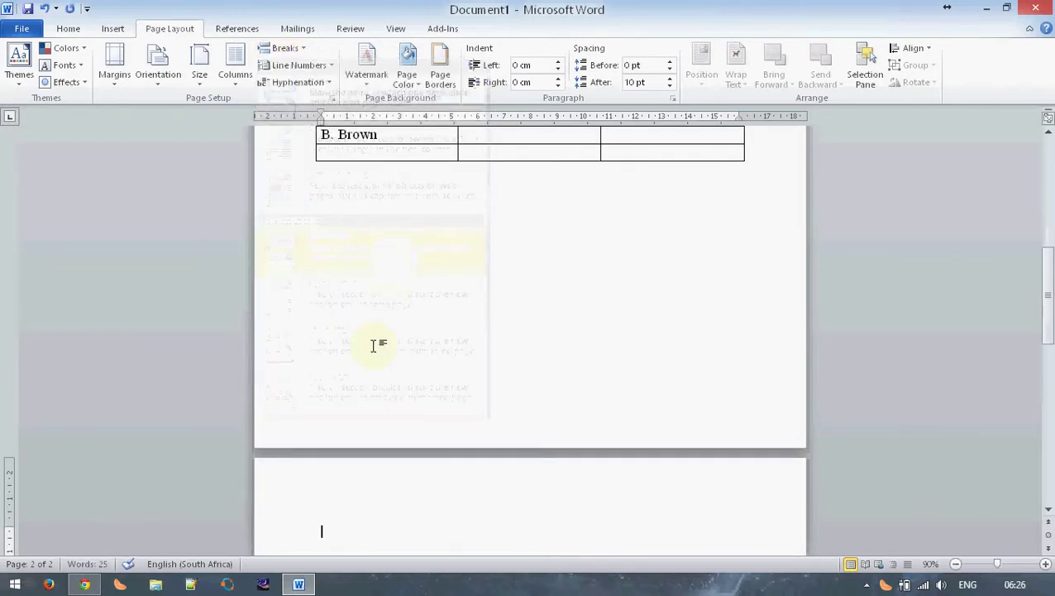
pyautogui.doubleClick(377, 432)
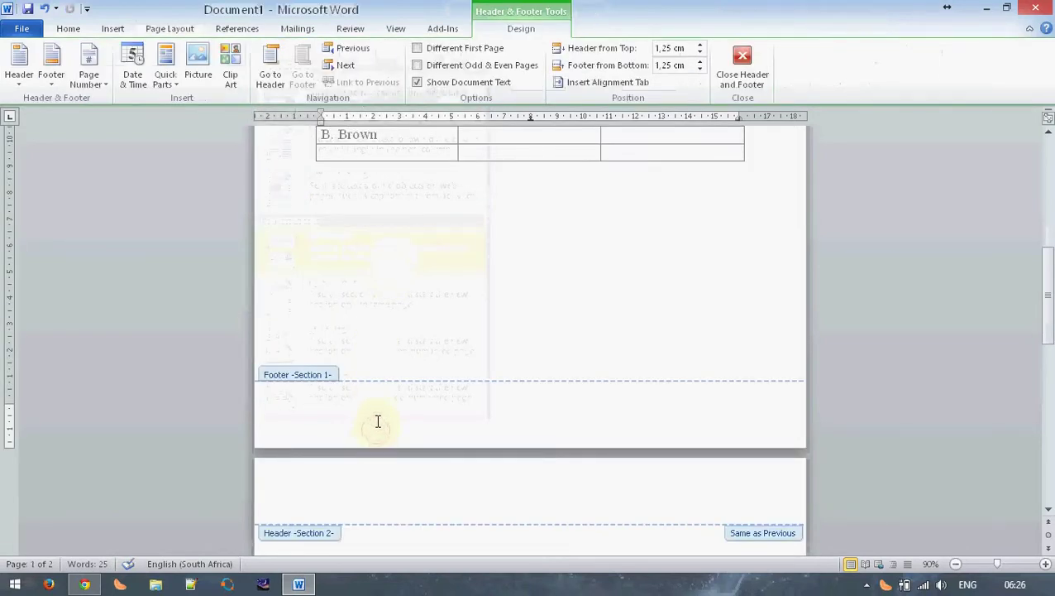
pyautogui.scroll(-3, 378, 422)
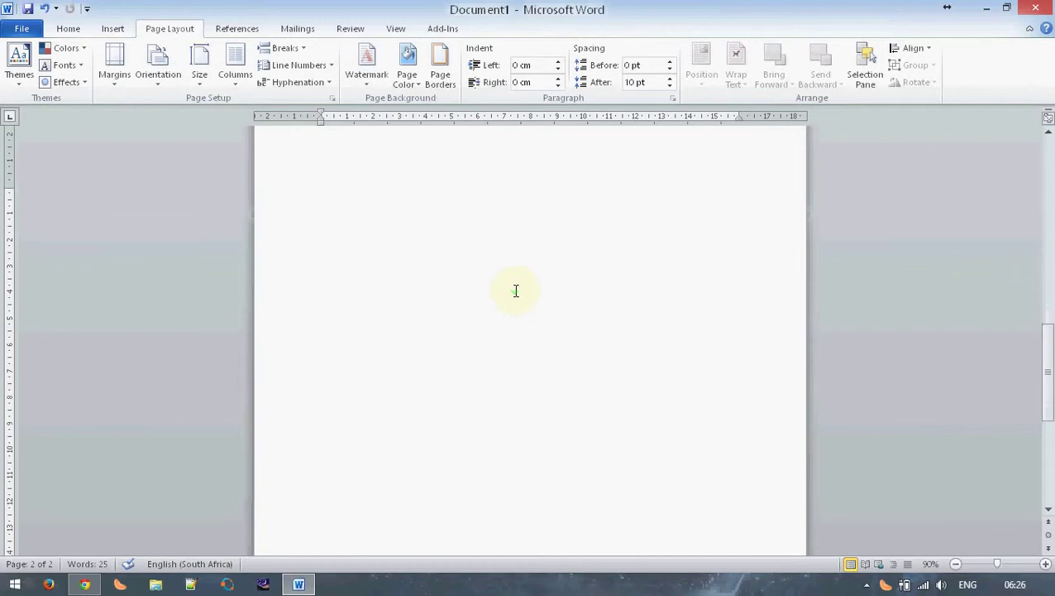
pyautogui.click(513, 291)
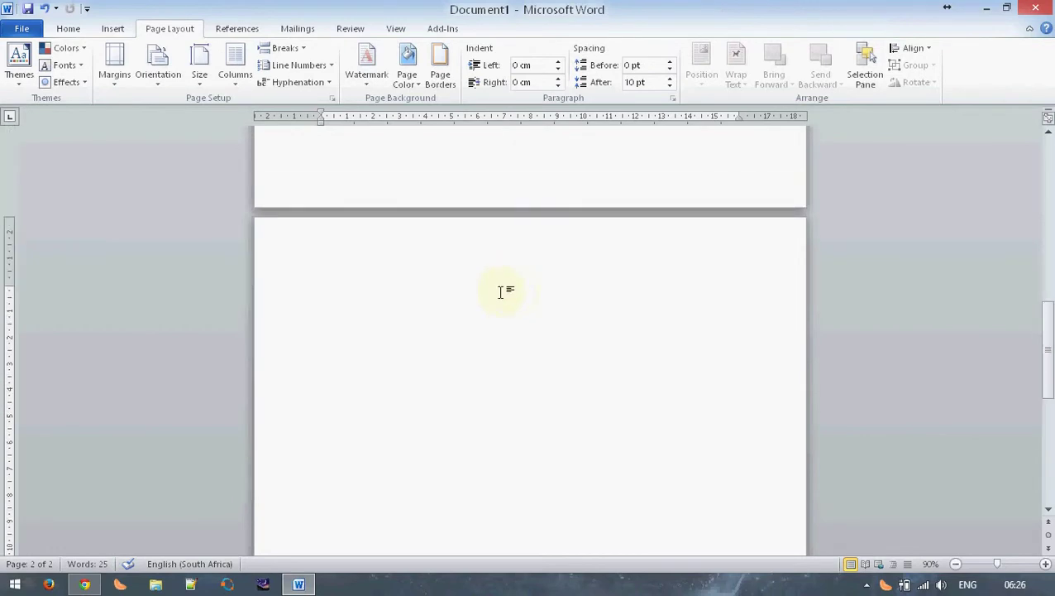
pyautogui.scroll(-1, 501, 291)
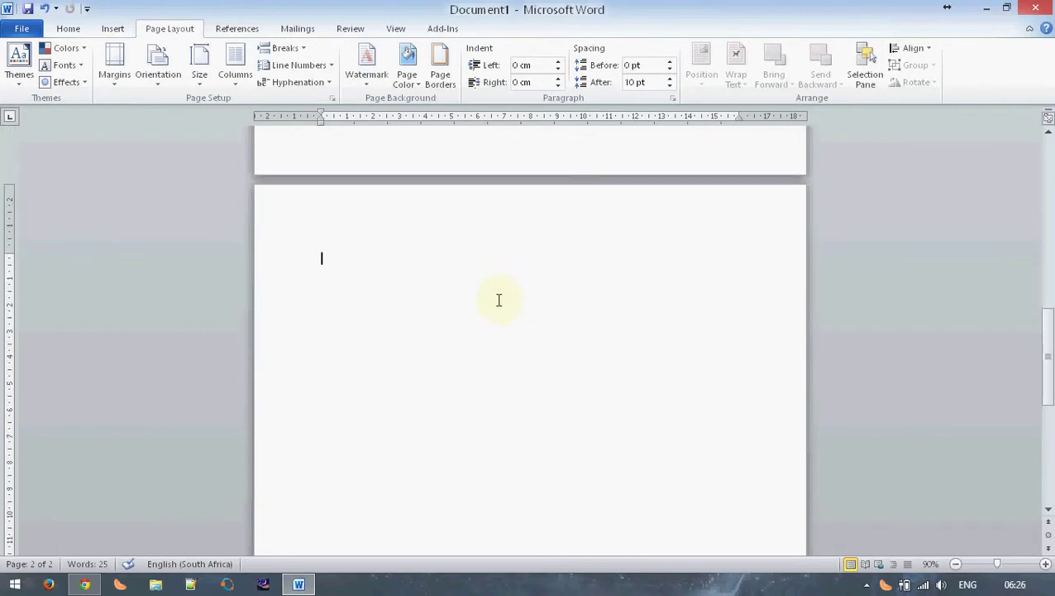
pyautogui.click(232, 31)
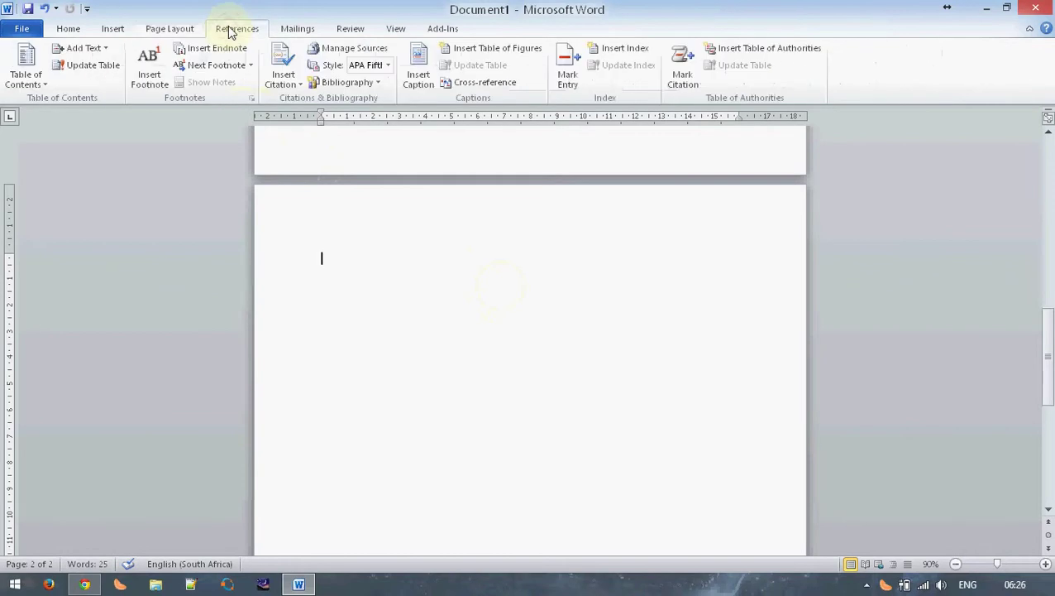
# Step: Insert the Automatic Table 2 contents on page 2 and dismiss the no-entries message
pyautogui.click(37, 88)
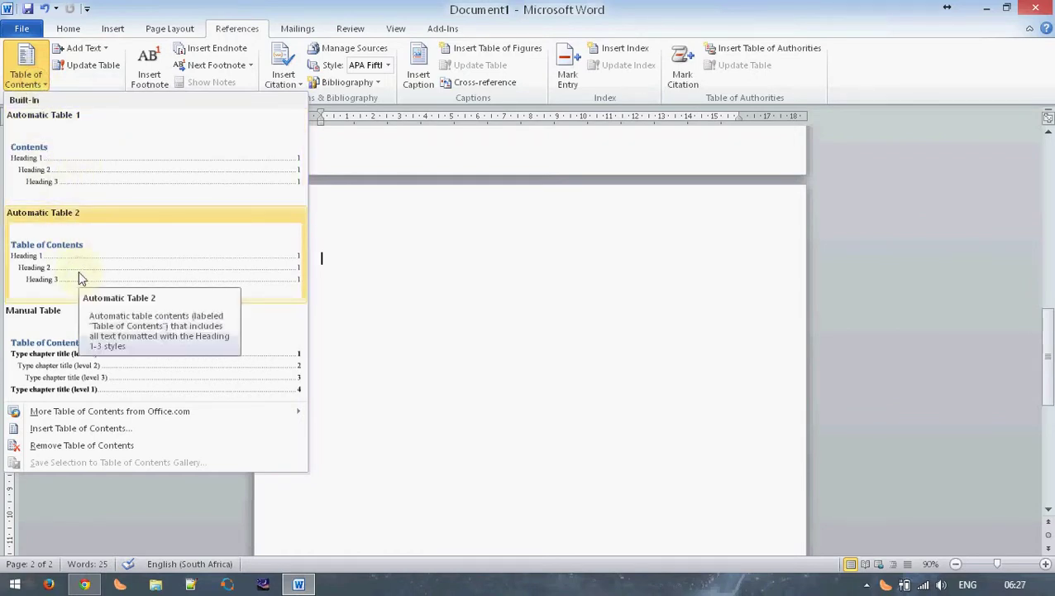
pyautogui.click(78, 270)
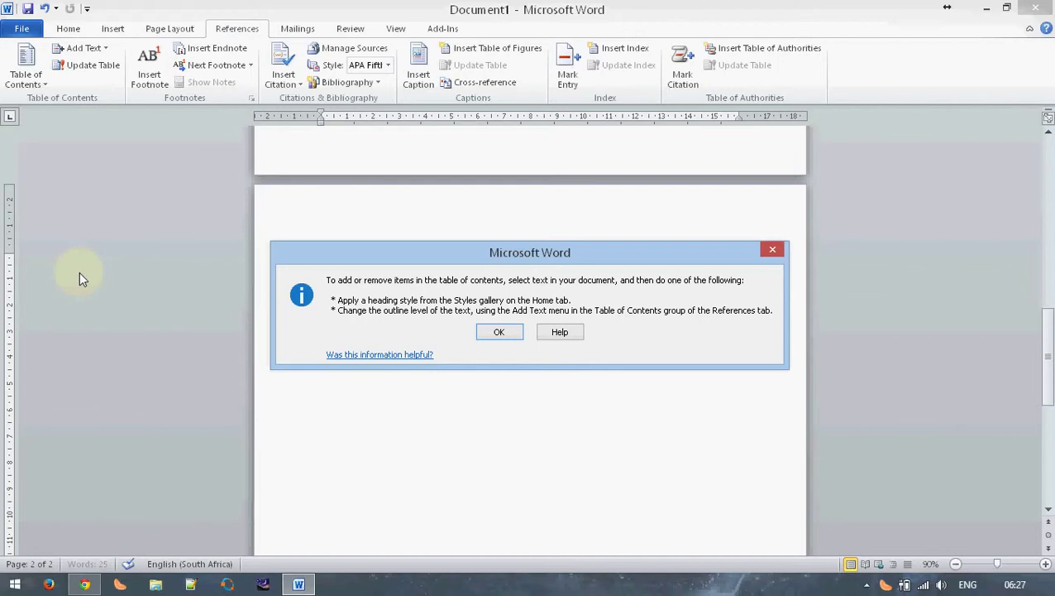
pyautogui.click(501, 334)
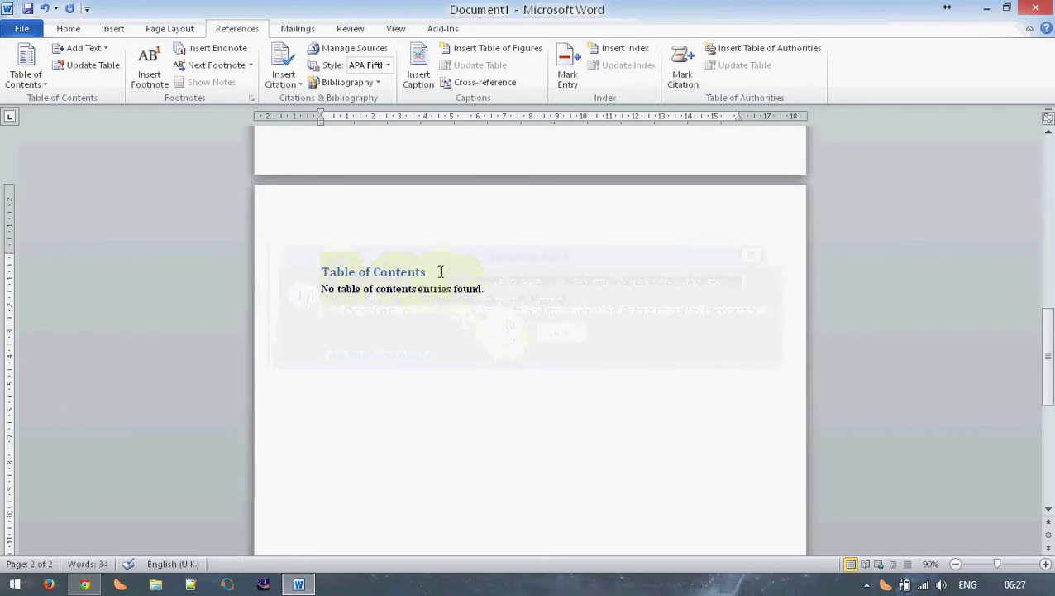
pyautogui.click(428, 316)
pyautogui.scroll(-5, 428, 316)
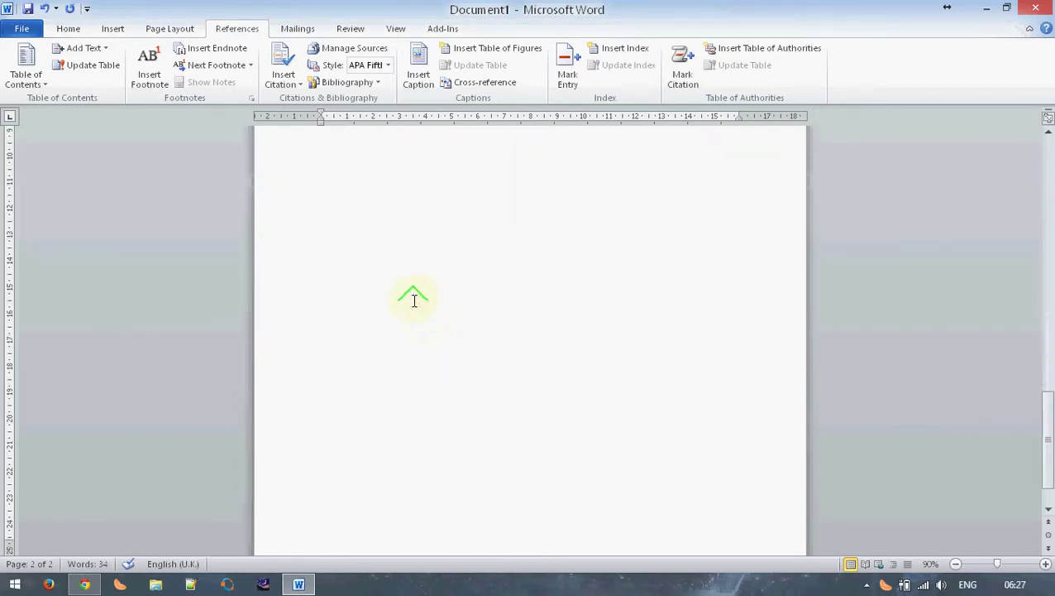
pyautogui.scroll(-2, 415, 300)
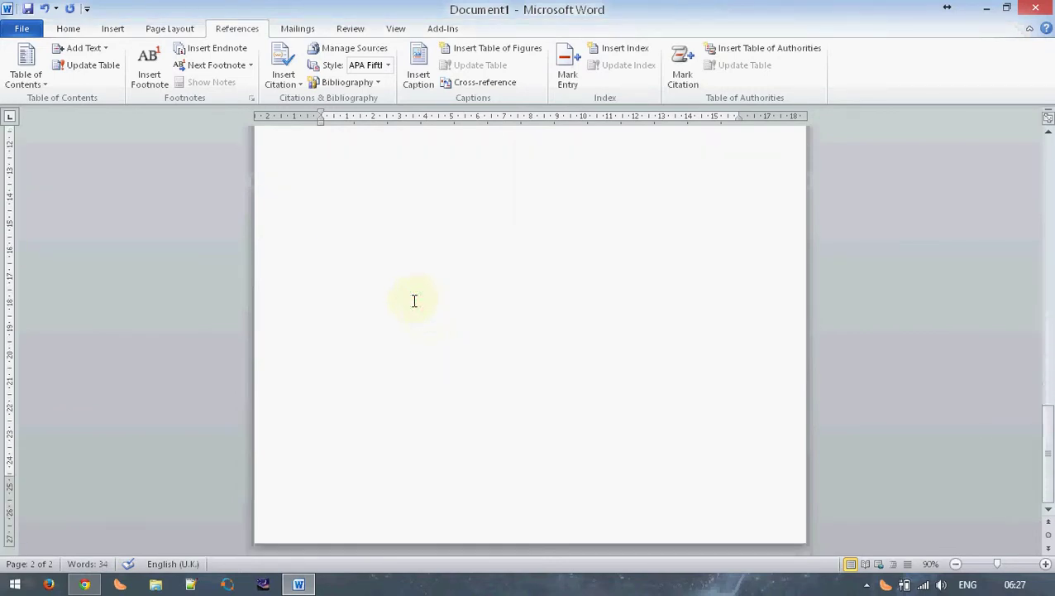
pyautogui.scroll(5, 364, 396)
pyautogui.click(365, 395)
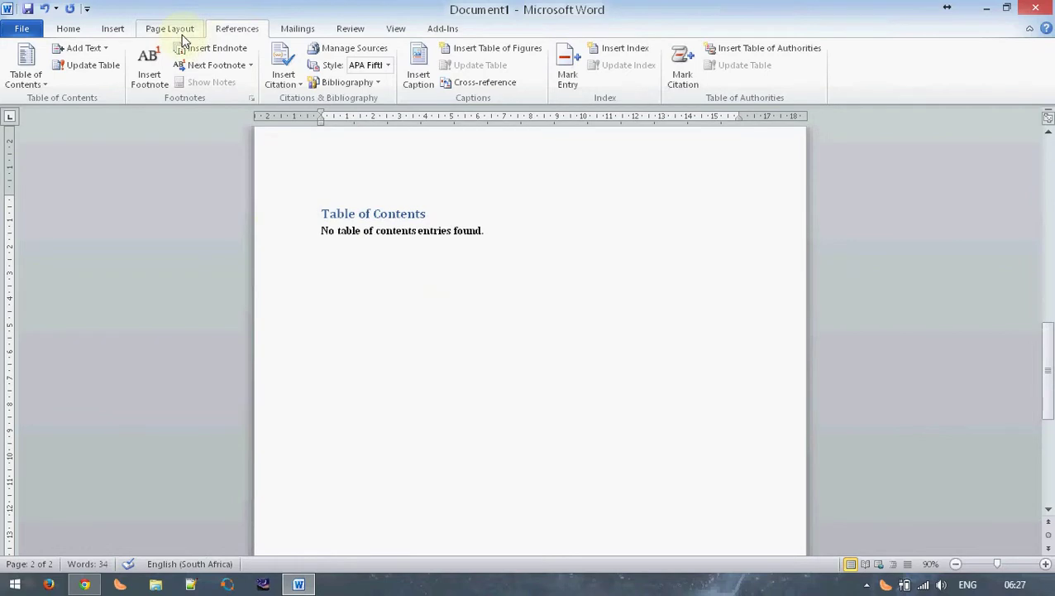
# Step: Start a new page with a Next Page break and a Heading 1 titled 'Introduction'
pyautogui.click(184, 39)
pyautogui.click(286, 50)
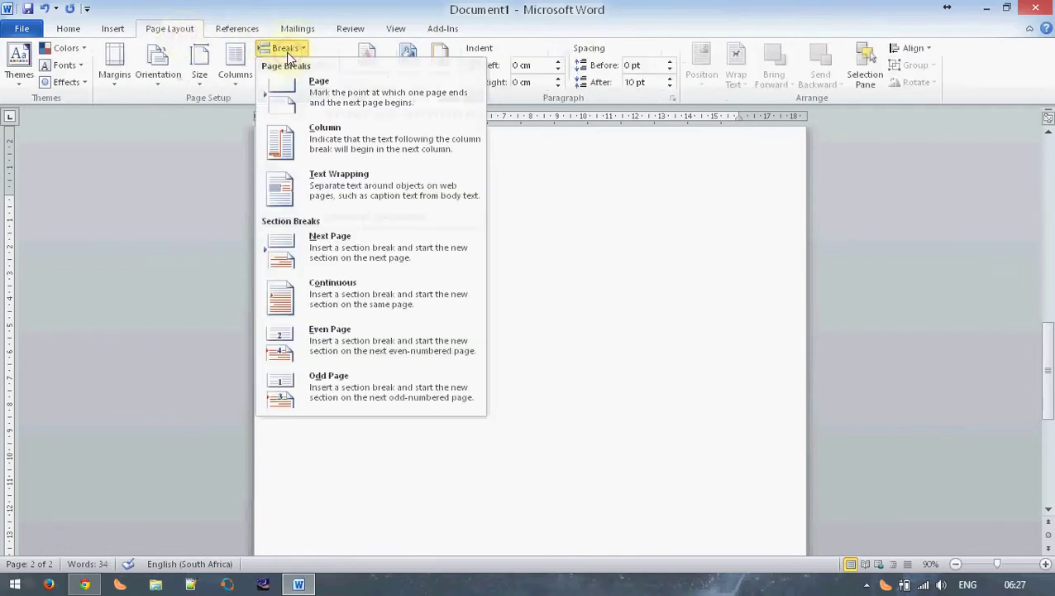
pyautogui.click(329, 250)
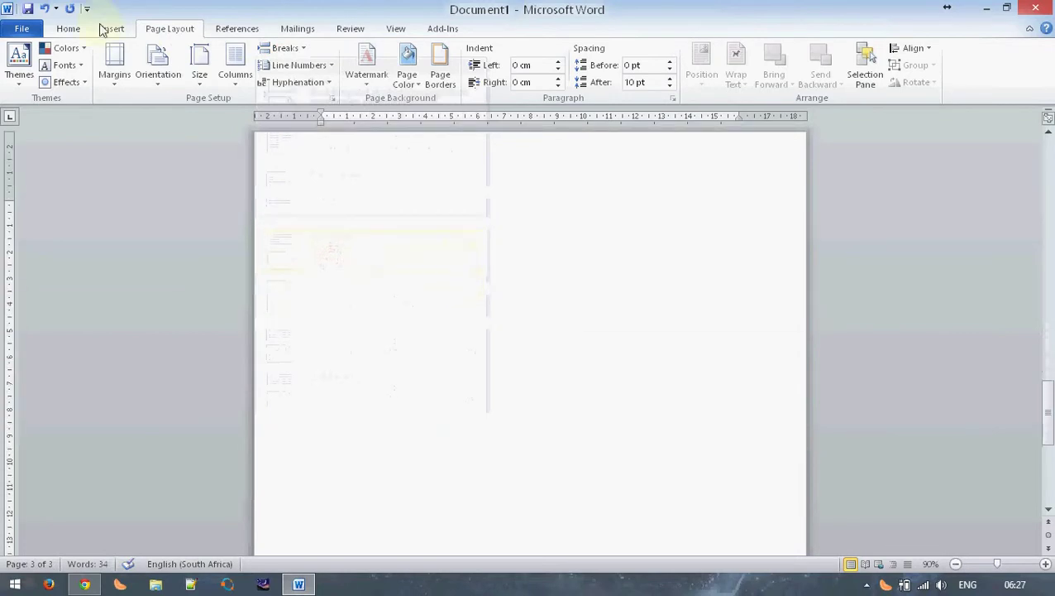
pyautogui.click(68, 29)
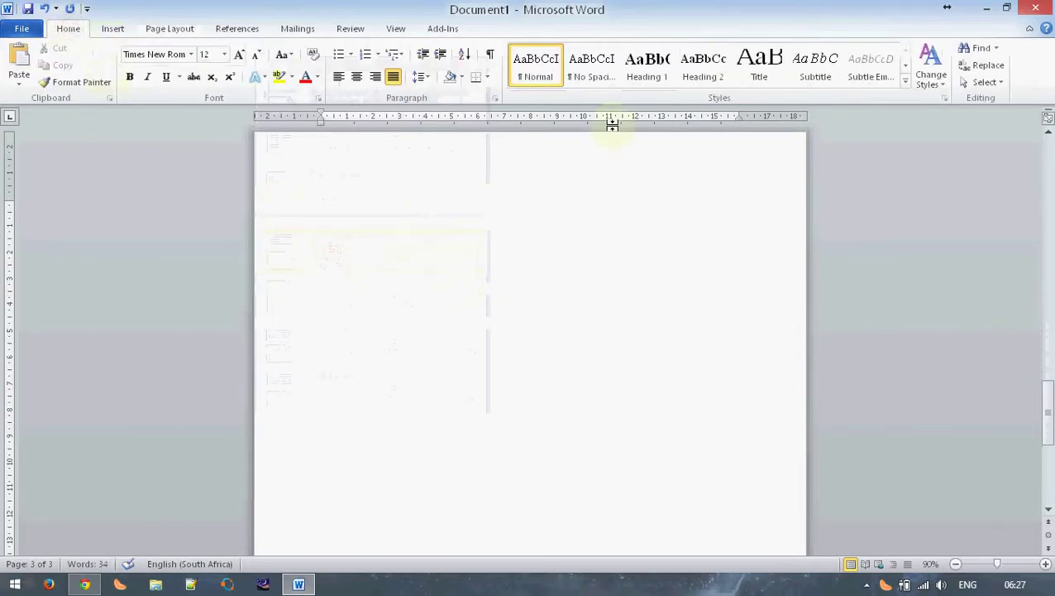
pyautogui.click(647, 66)
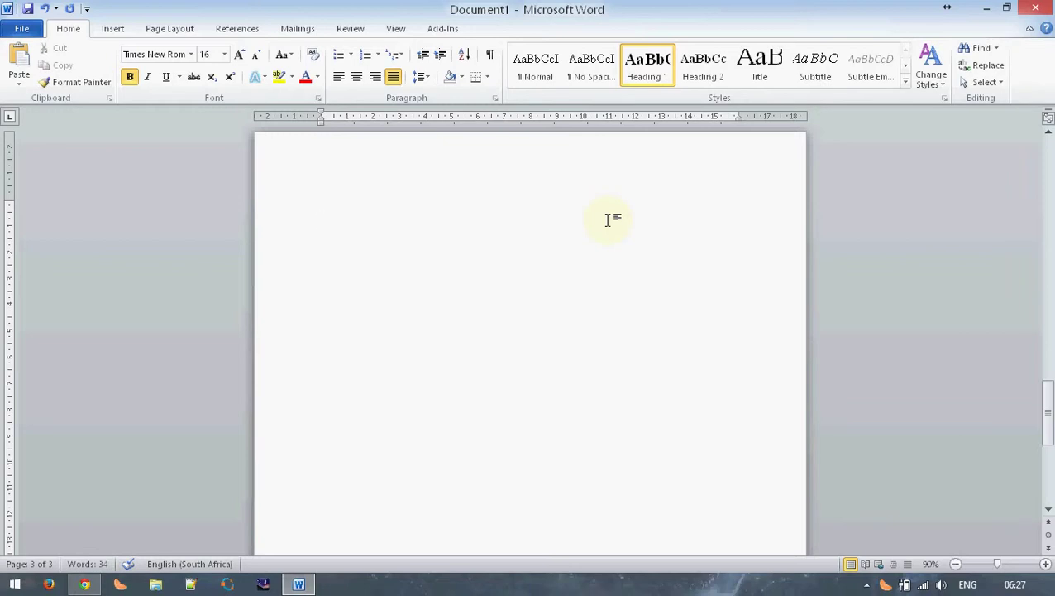
pyautogui.write('Introdu')
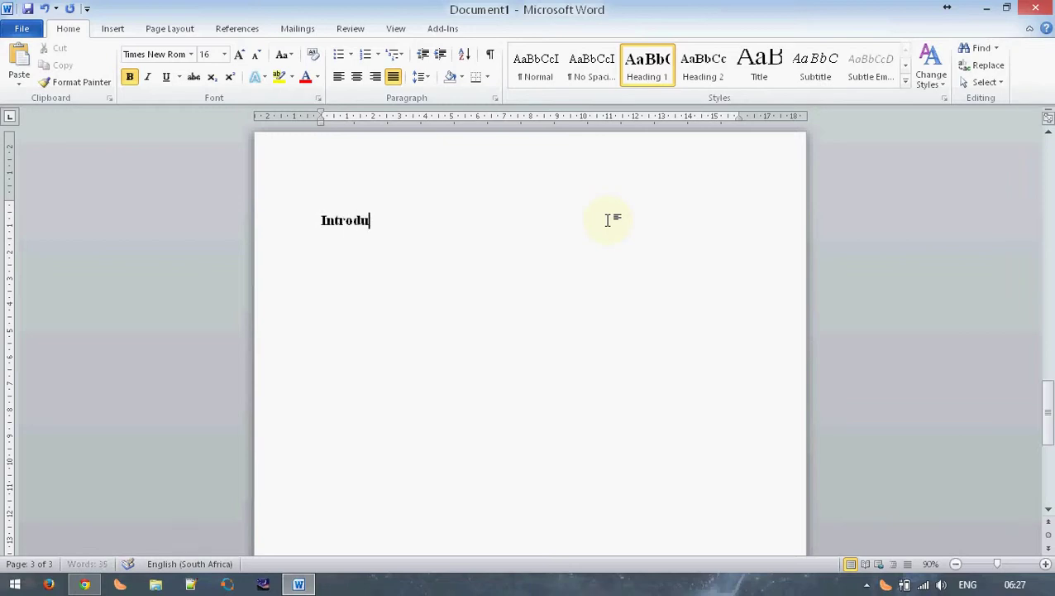
pyautogui.write('ction')
pyautogui.press('Return')
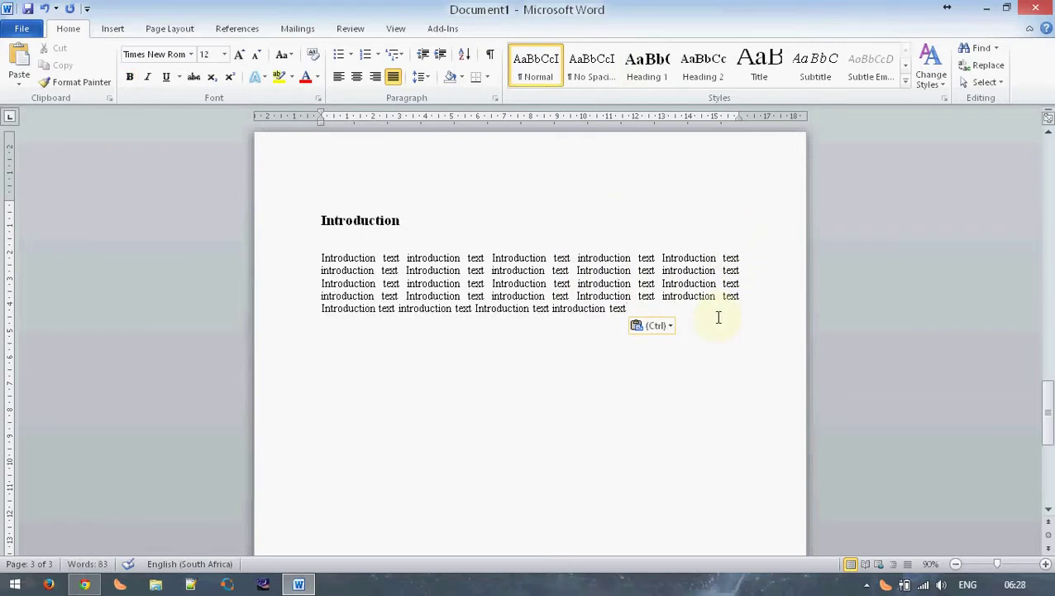
# Step: Add the introduction paragraph and paste a second copy of it below
pyautogui.write('.')
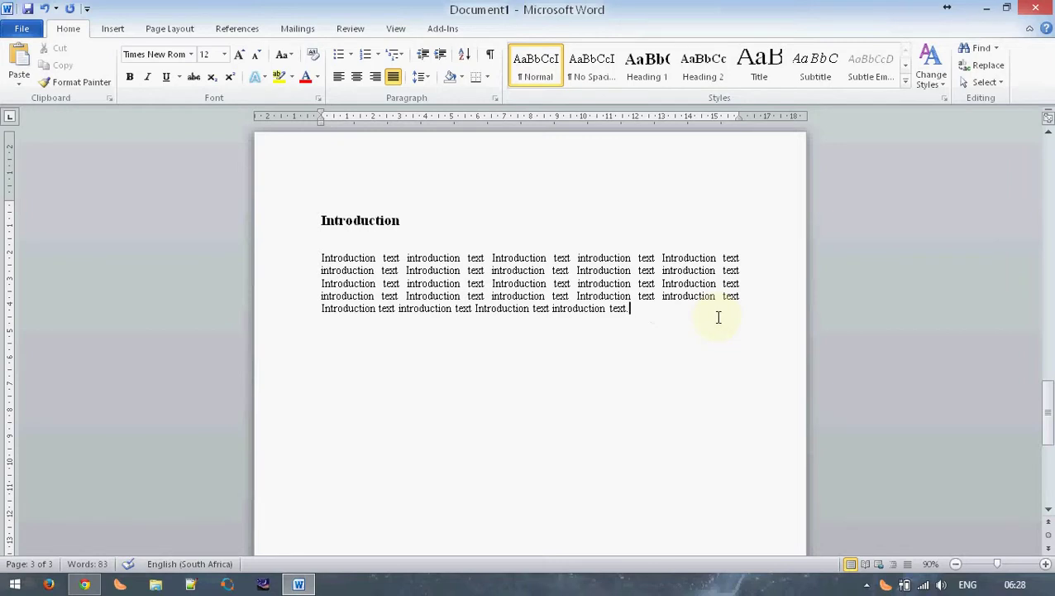
pyautogui.press('Return')
pyautogui.hotkey('shift', 'Up')
pyautogui.hotkey('shift', 'Up')
pyautogui.hotkey('shift', 'Up')
pyautogui.hotkey('shift', 'Up')
pyautogui.hotkey('shift', 'Up')
pyautogui.hotkey('ctrl', 'v')
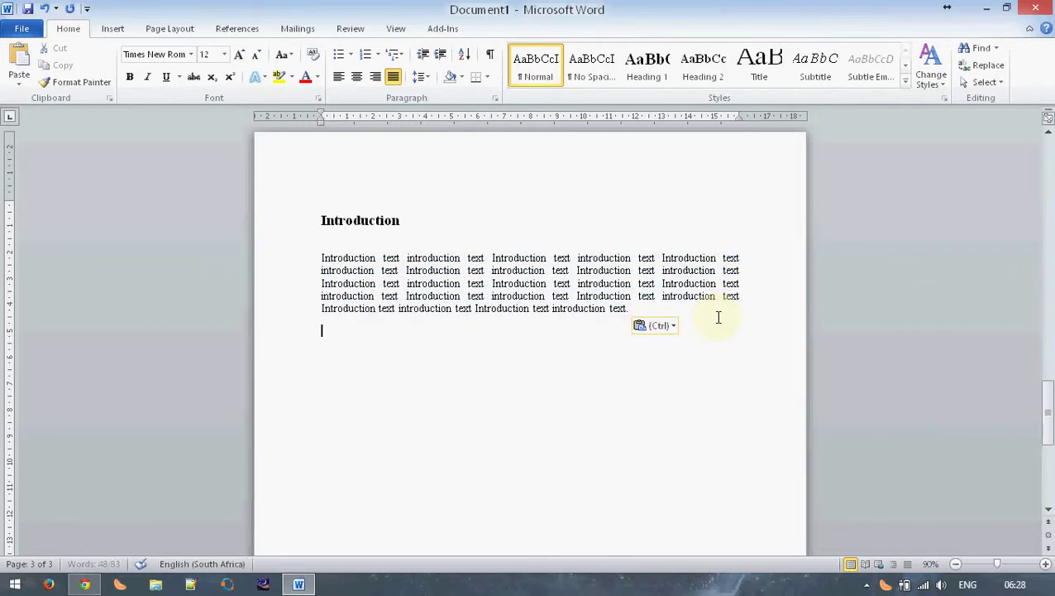
pyautogui.write('Introduction text introduction text Introduction text introduction text Introduction text introduction text Introduction text introduction text Introduction text introduction text Introduction text introduction text Introduction text introduction text Introduction text introduction text Introduction text introduction text Introduction text introduction text Introduction text introduction text Introduction text introduction text.')
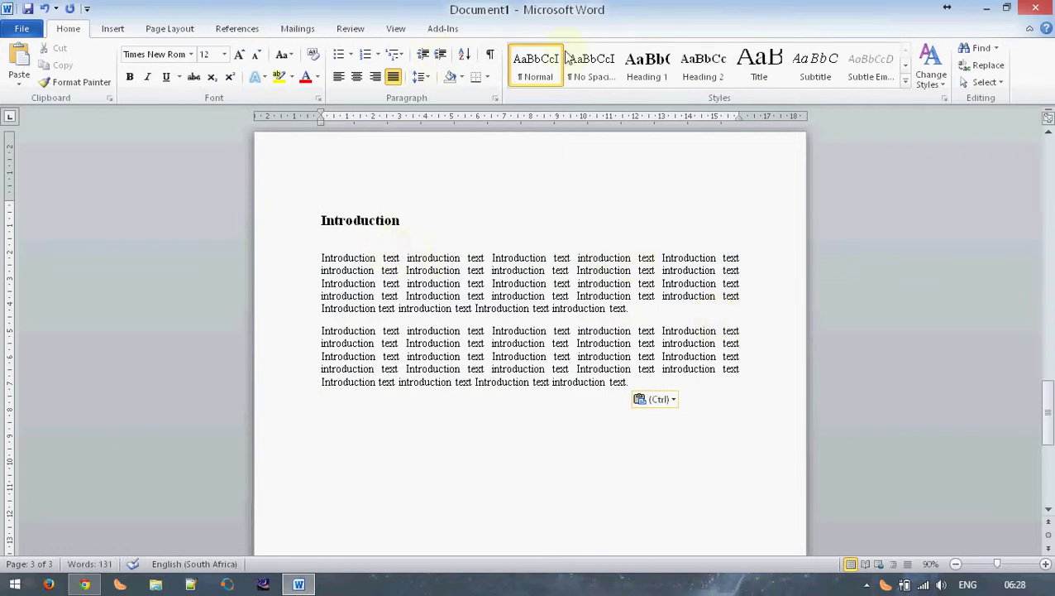
# Step: Type Heading 1 lines 'Aim', 'Apparatus' and 'Method' below the introduction
pyautogui.click(657, 74)
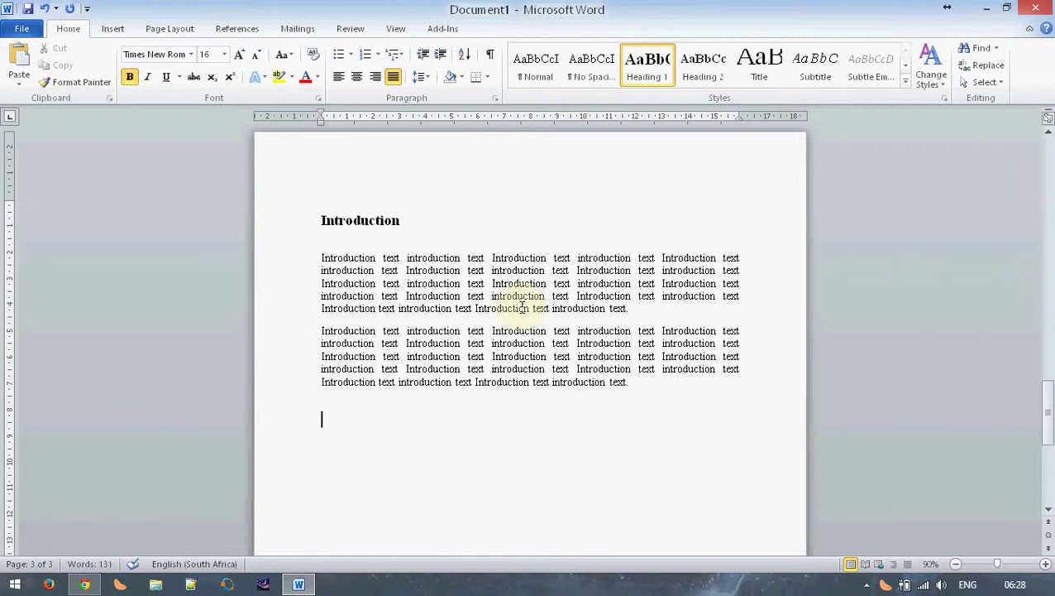
pyautogui.write('Aim')
pyautogui.press('Return')
pyautogui.write('A')
pyautogui.write('pparatus')
pyautogui.press('Return')
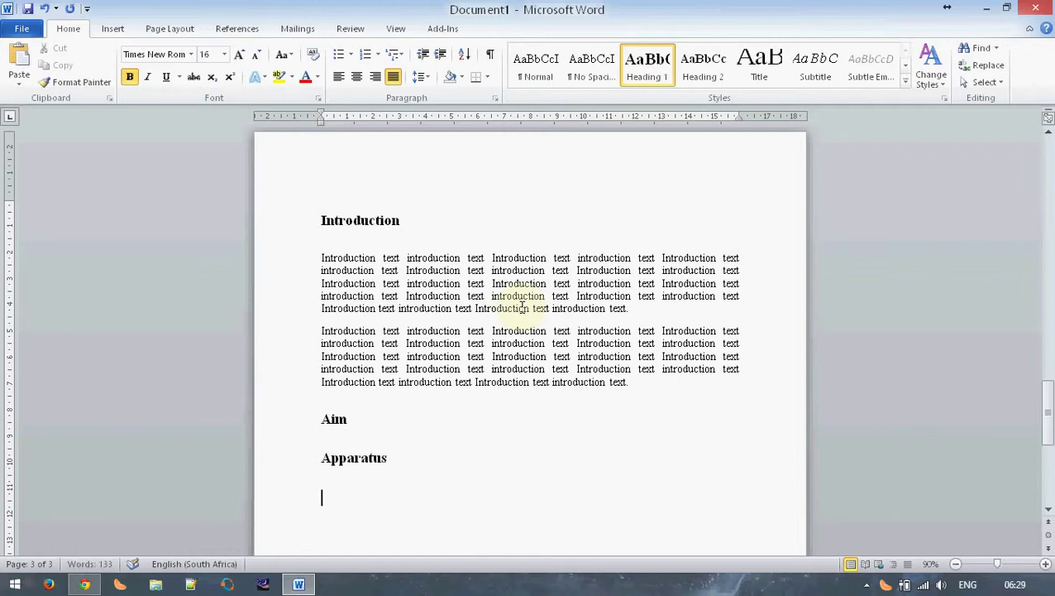
pyautogui.write('Method')
pyautogui.press('Return')
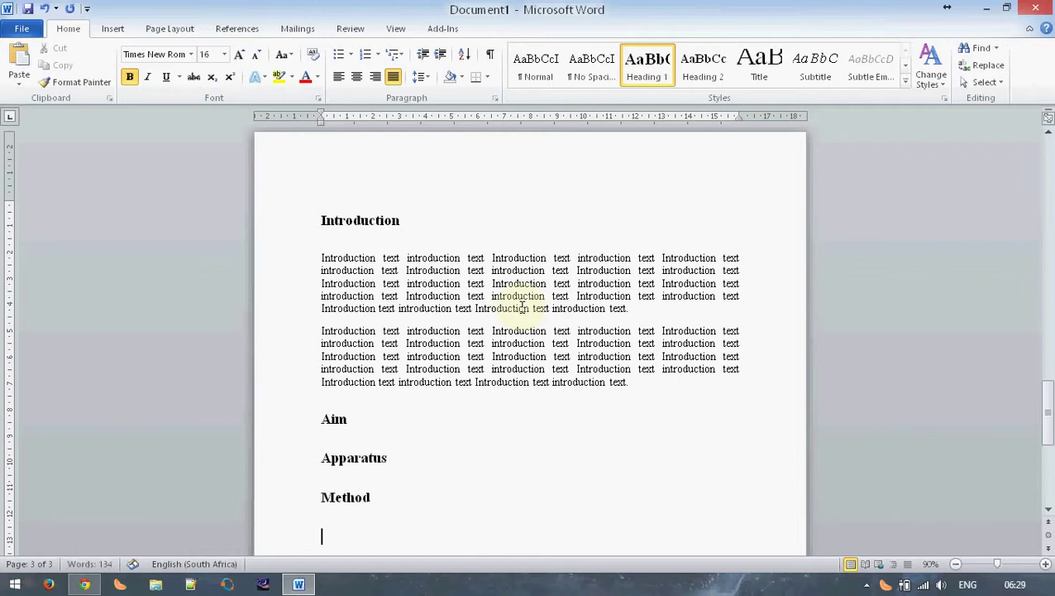
pyautogui.scroll(-3, 538, 321)
pyautogui.scroll(-2, 536, 321)
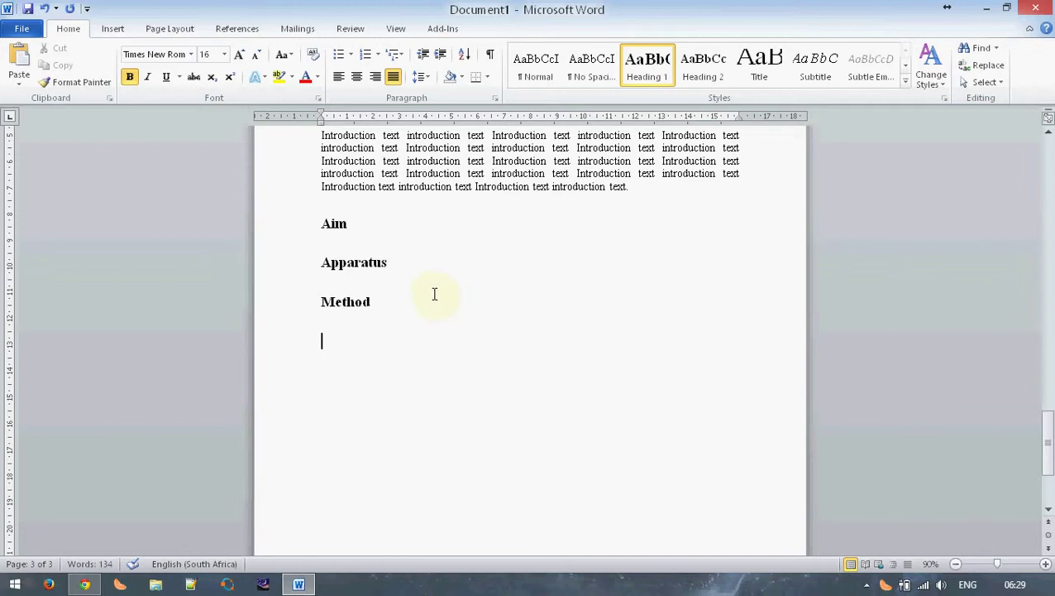
# Step: Copy both introduction paragraphs and paste them under the Aim heading
pyautogui.click(365, 228)
pyautogui.press('Return')
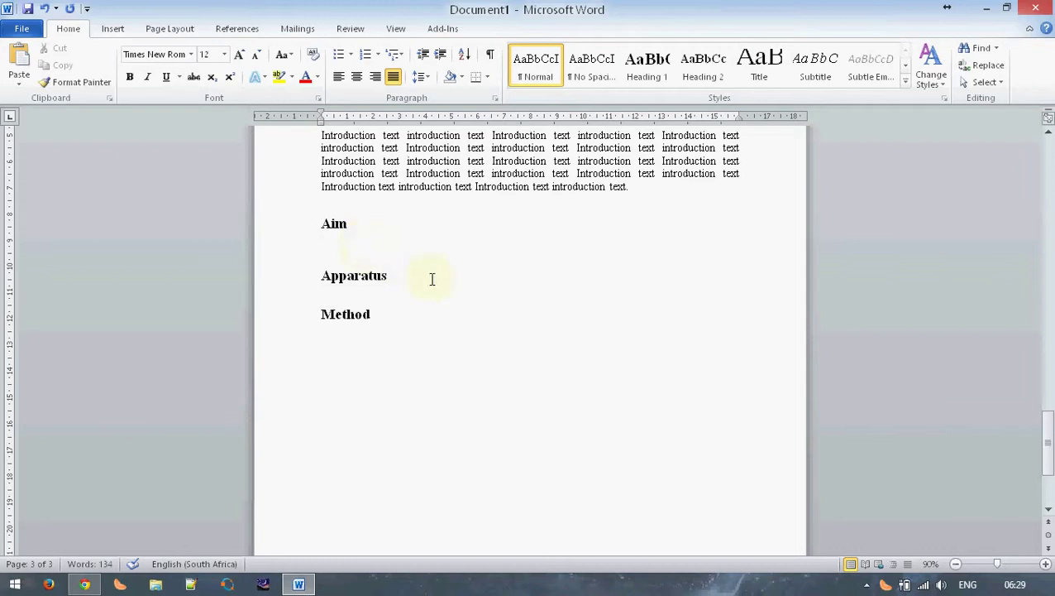
pyautogui.scroll(4, 431, 278)
pyautogui.scroll(1, 447, 281)
pyautogui.scroll(-1, 451, 287)
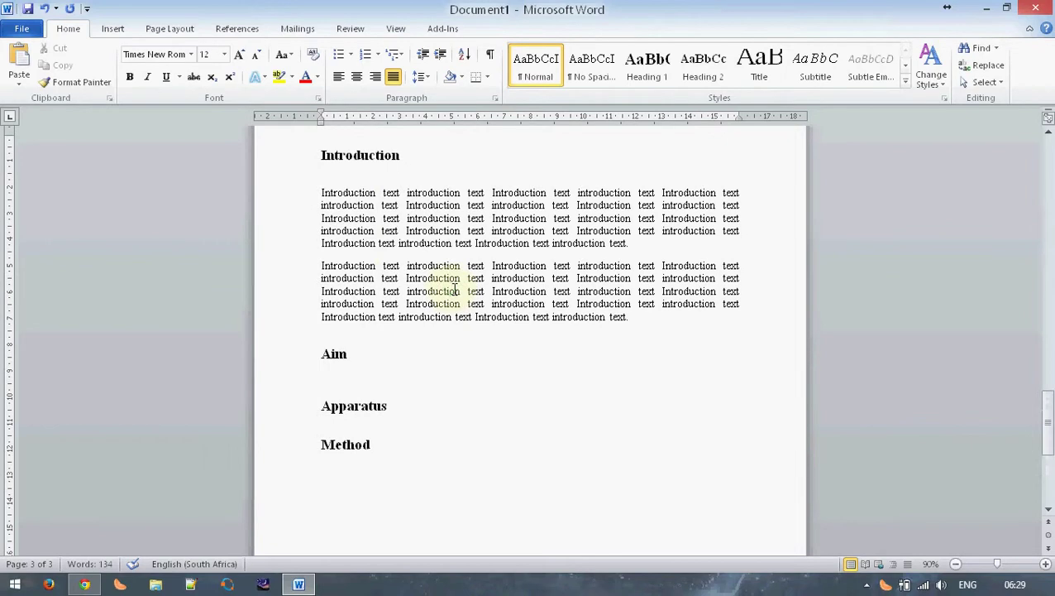
pyautogui.moveTo(650, 324); pyautogui.dragTo(219, 193)
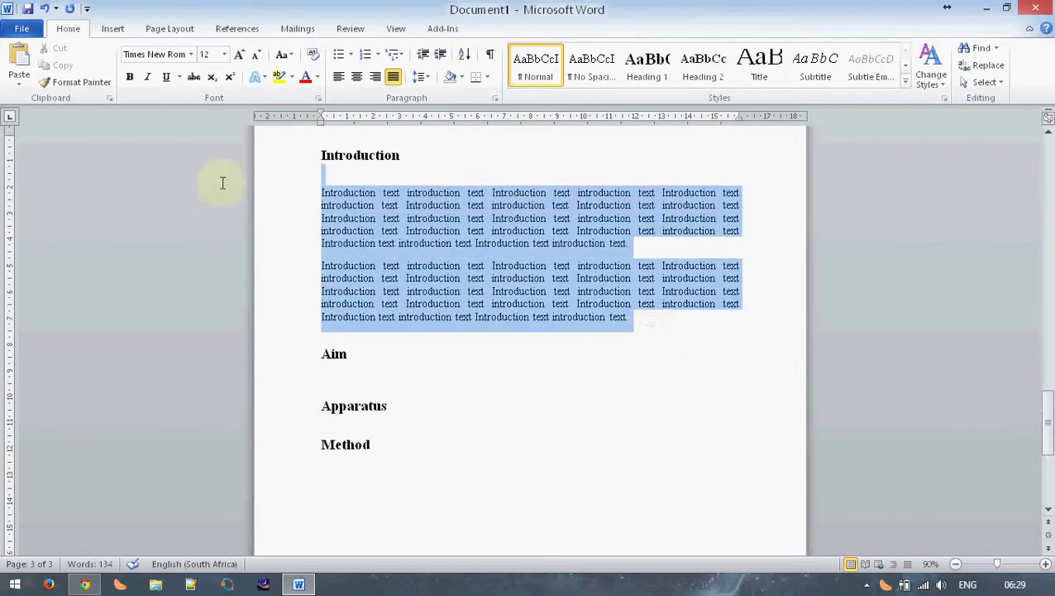
pyautogui.hotkey('ctrl', 'c')
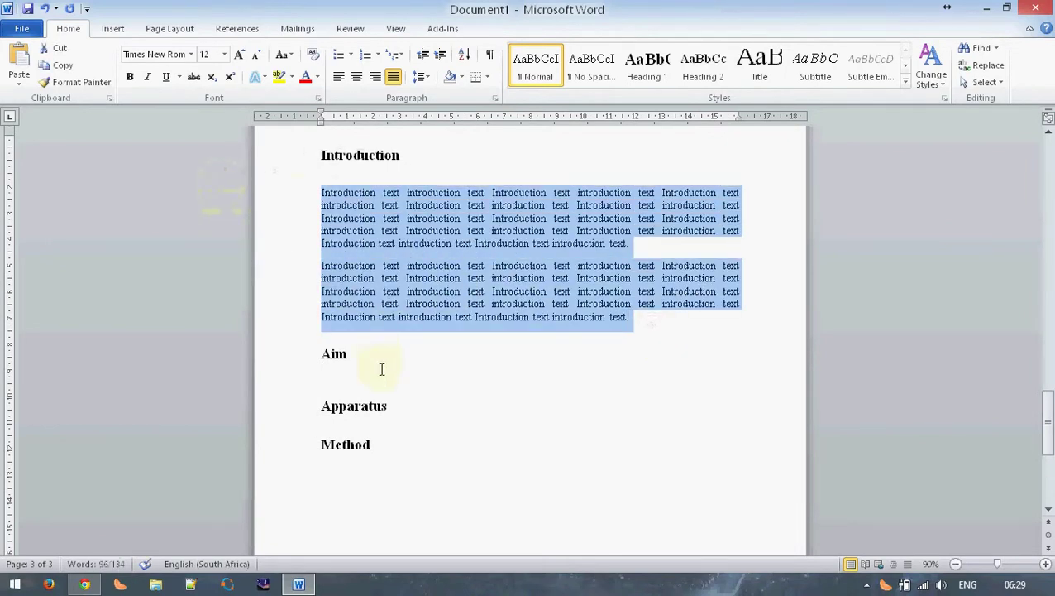
pyautogui.click(314, 372)
pyautogui.hotkey('ctrl', 'v')
# Step: Paste the same two paragraphs under the Apparatus heading
pyautogui.scroll(-4, 479, 380)
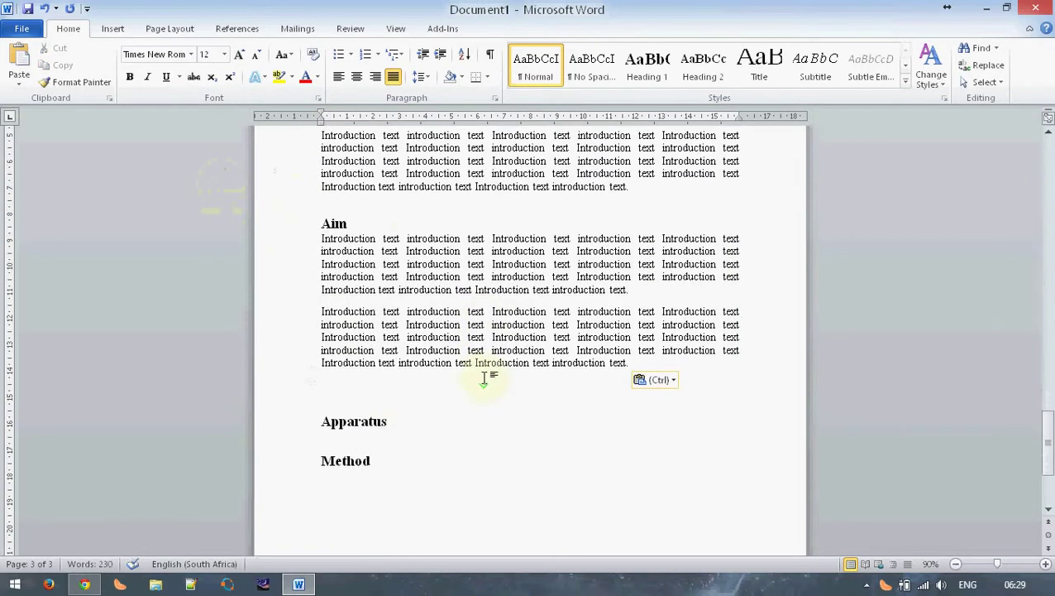
pyautogui.click(400, 424)
pyautogui.press('Down')
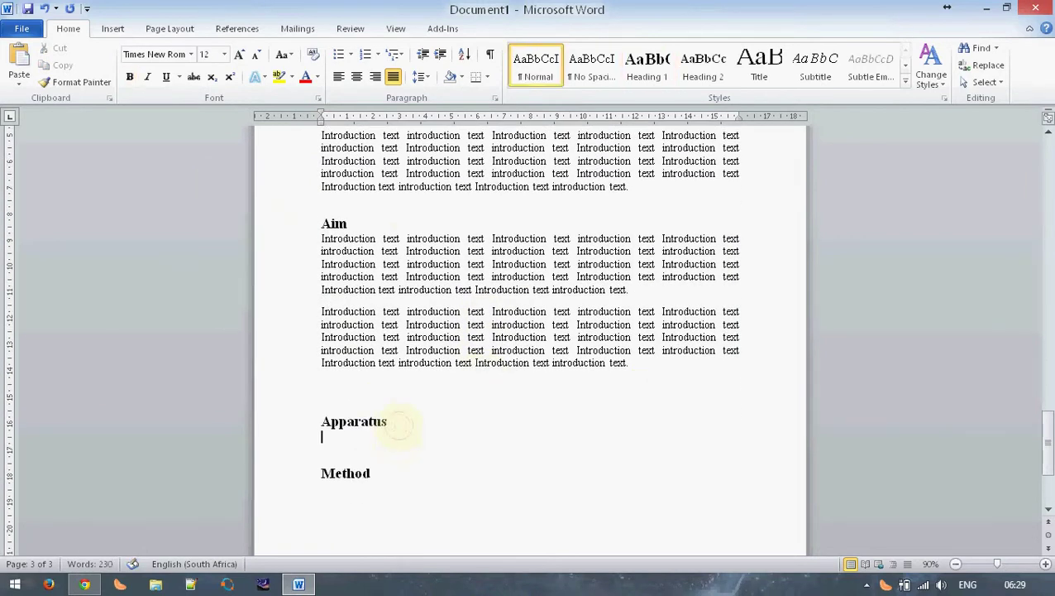
pyautogui.hotkey('ctrl', 'v')
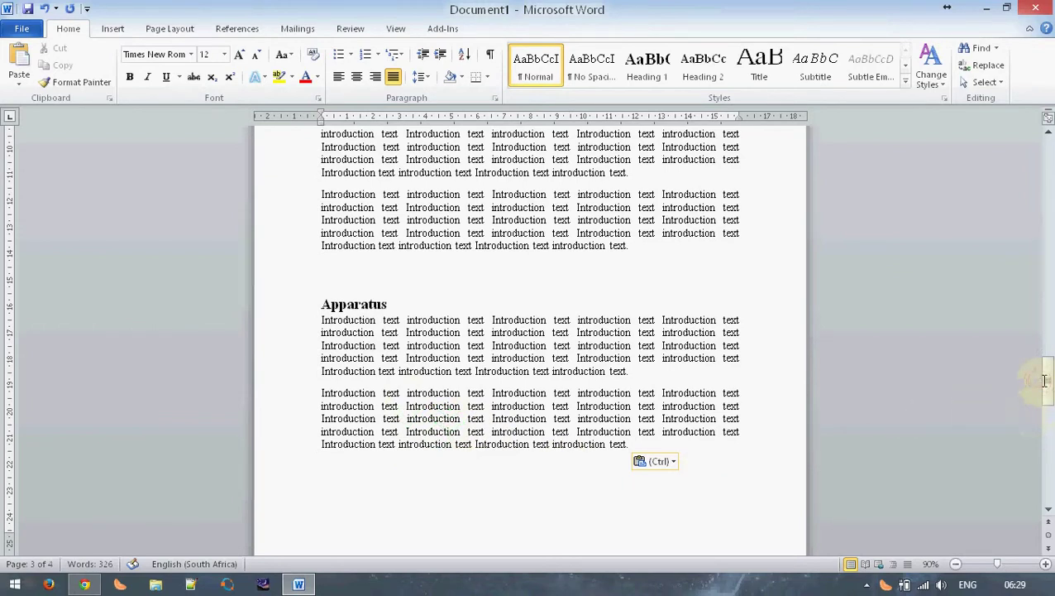
pyautogui.click(362, 432)
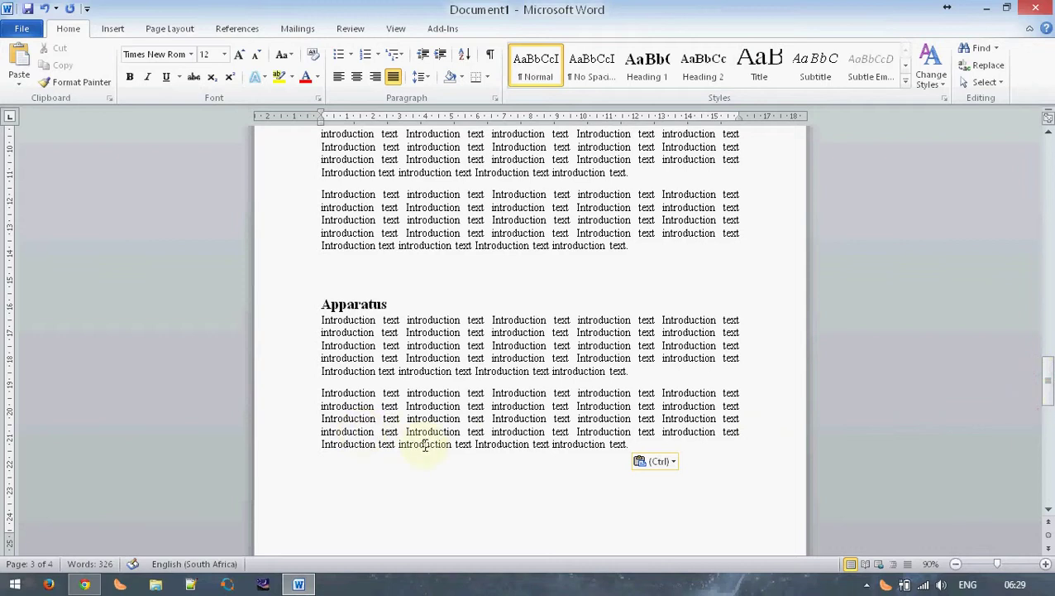
pyautogui.scroll(-1, 549, 484)
pyautogui.scroll(-3, 558, 481)
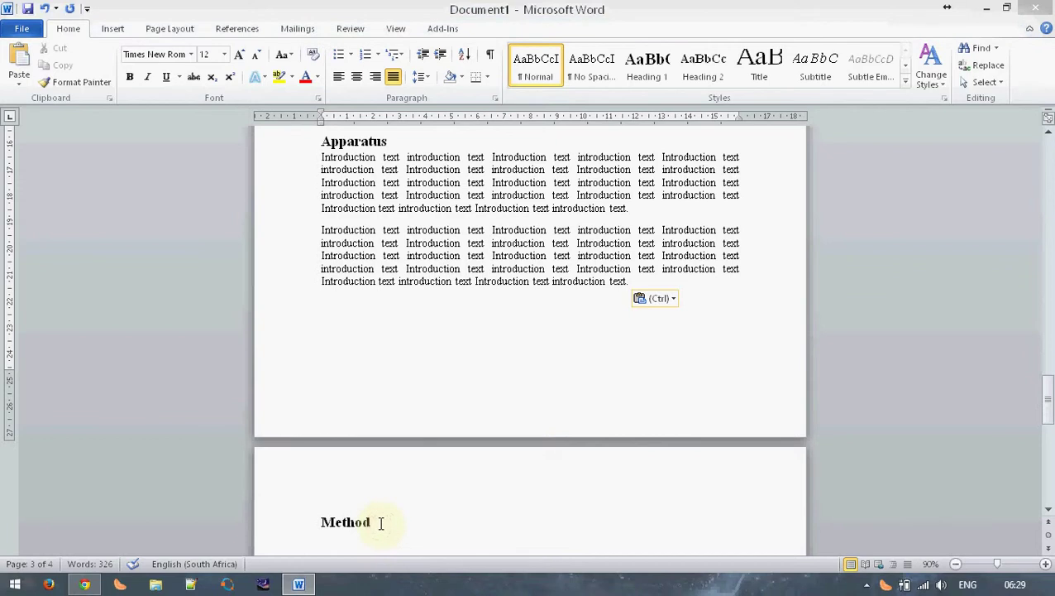
# Step: Paste the two introduction paragraphs onto the empty line under the Method heading
pyautogui.scroll(-1, 336, 542)
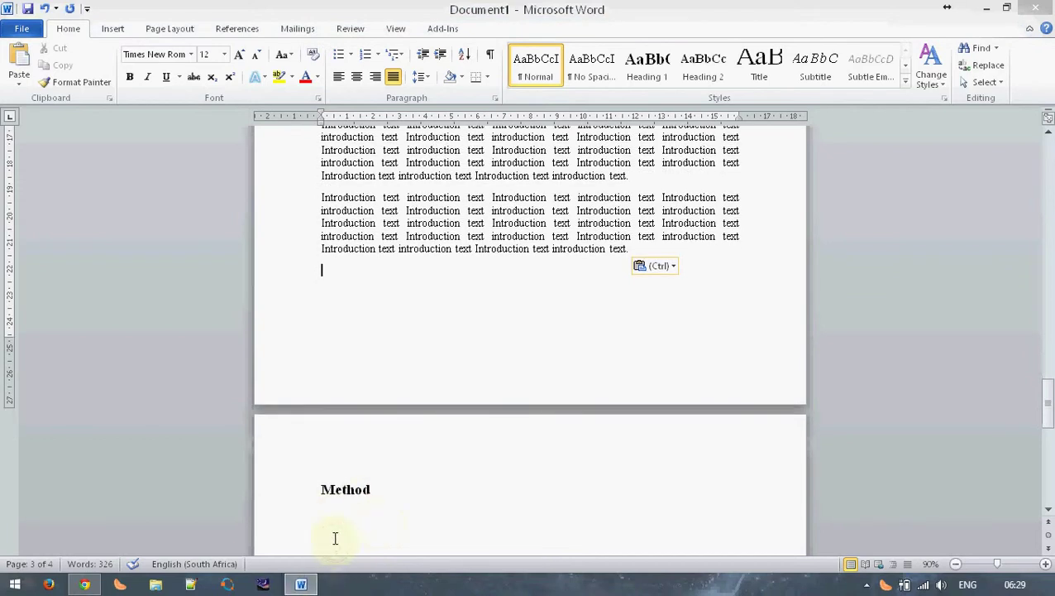
pyautogui.click(331, 508)
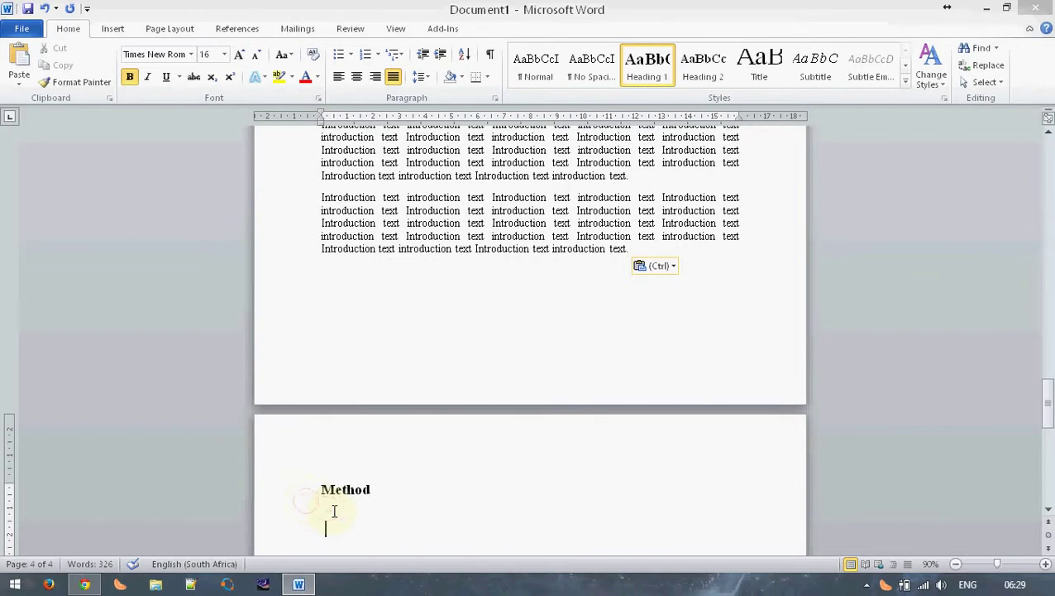
pyautogui.hotkey('ctrl', 'v')
# Step: Scroll back through the title and Table of Contents pages to review the report
pyautogui.scroll(5, 432, 484)
pyautogui.scroll(5, 488, 402)
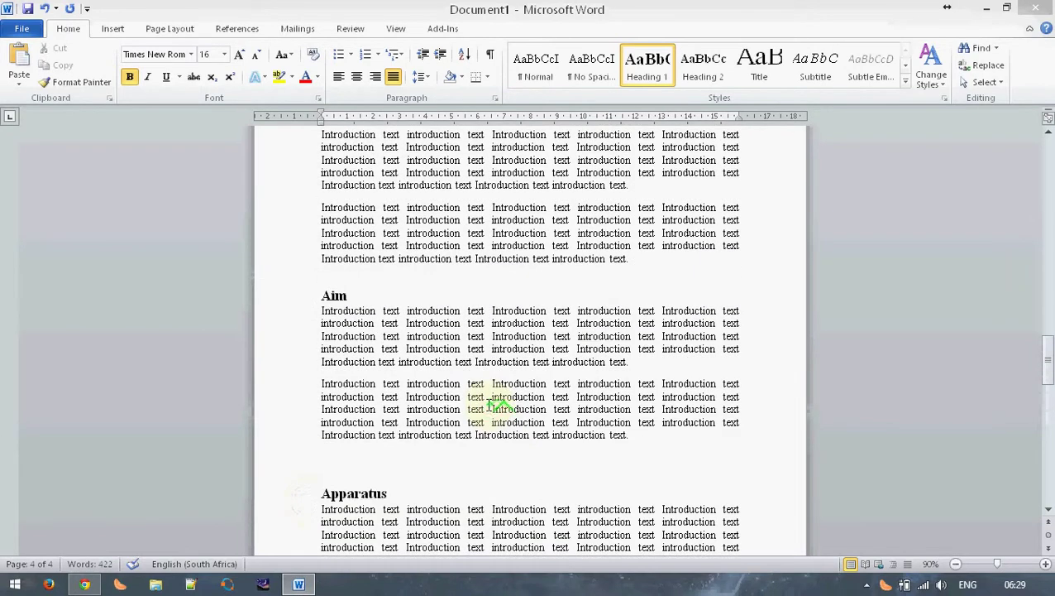
pyautogui.scroll(5, 488, 402)
pyautogui.scroll(-1, 486, 403)
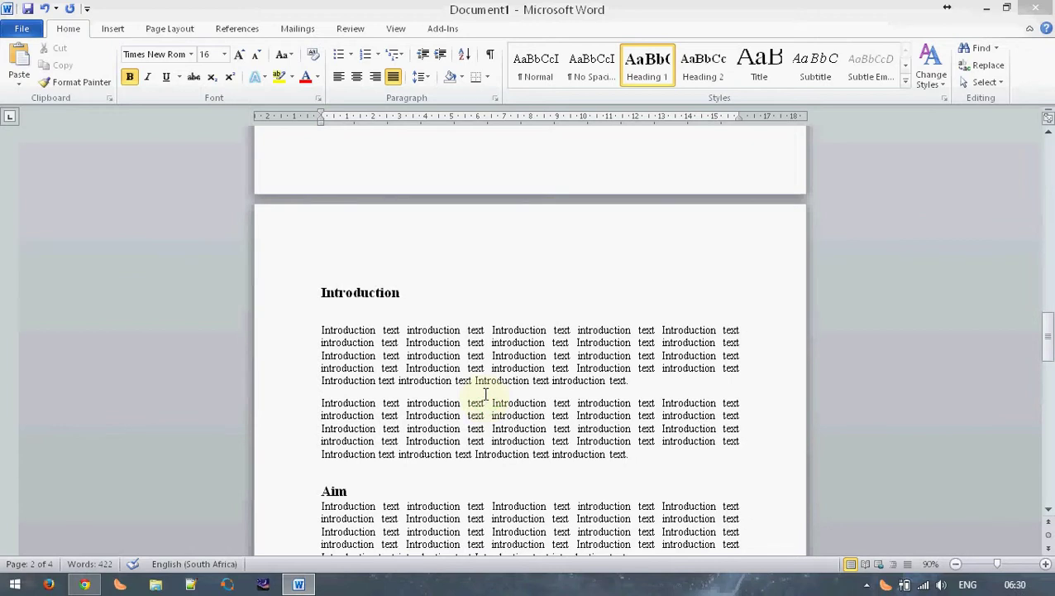
pyautogui.scroll(8, 485, 401)
pyautogui.scroll(3, 486, 382)
pyautogui.scroll(10, 486, 382)
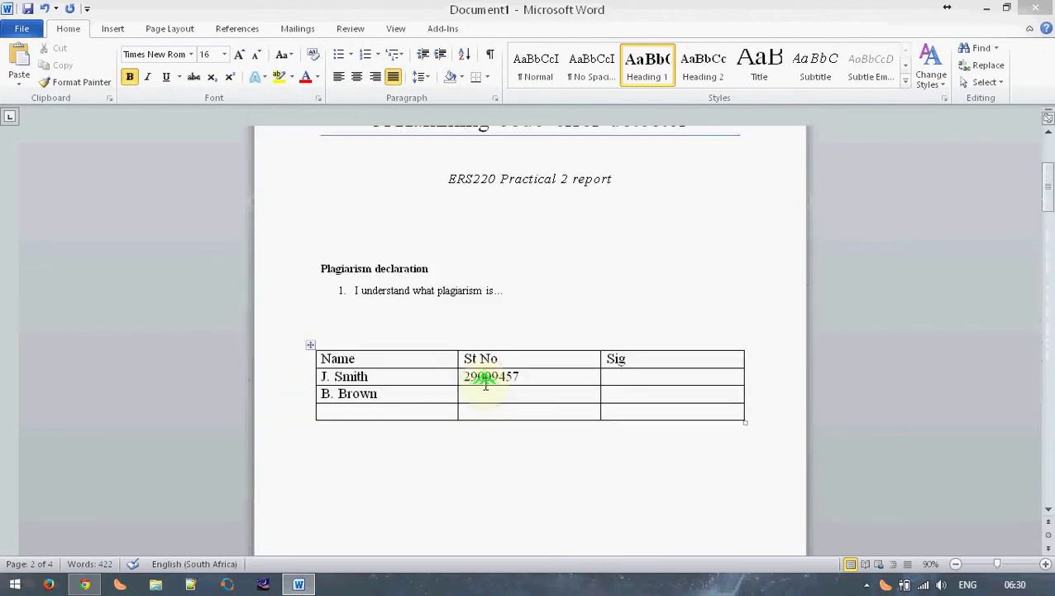
pyautogui.scroll(6, 483, 377)
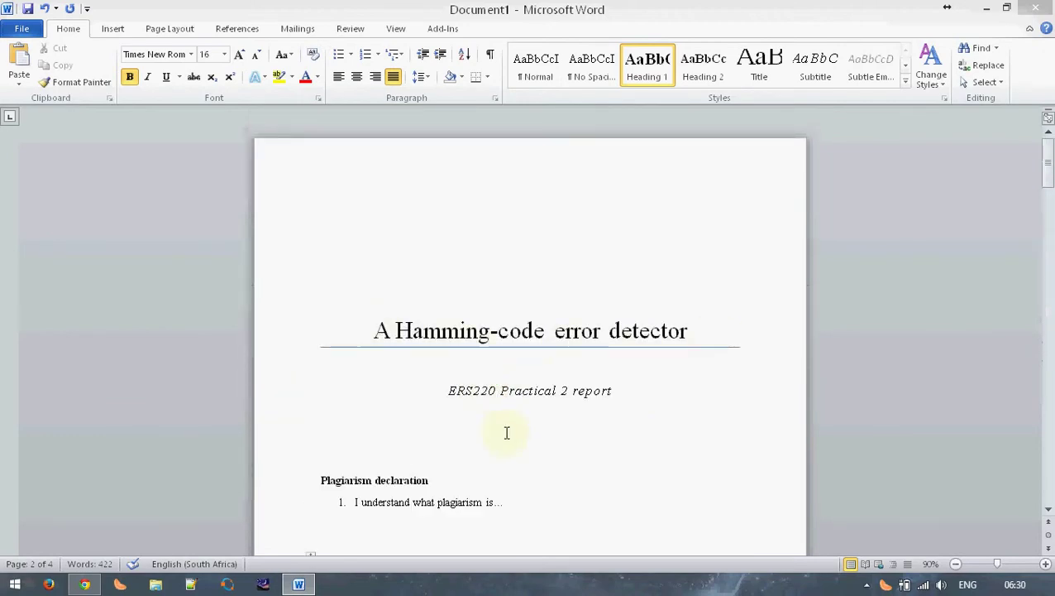
pyautogui.scroll(-5, 506, 431)
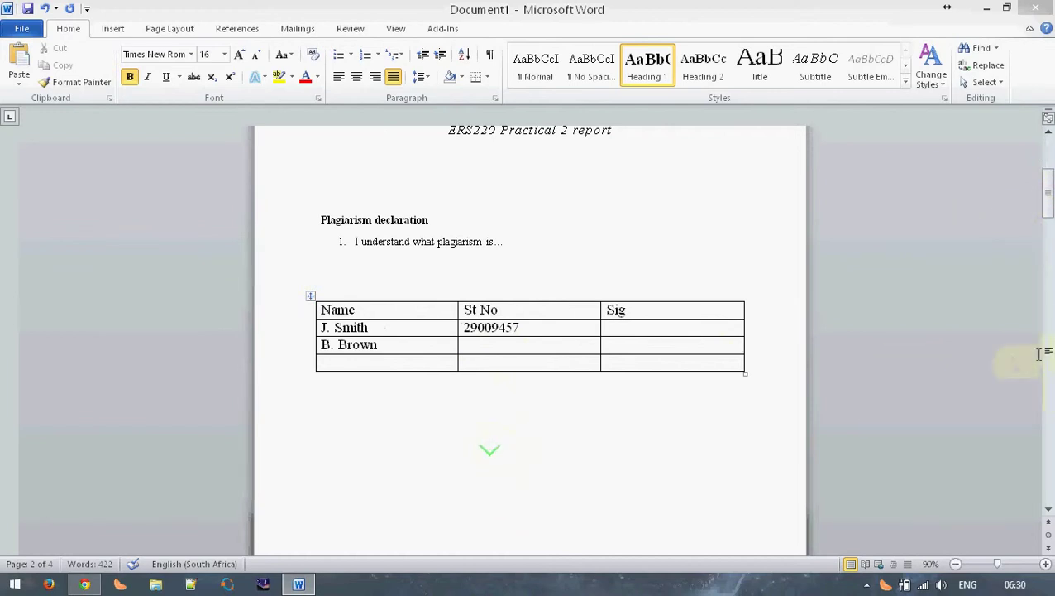
pyautogui.scroll(-1, 1048, 295)
pyautogui.click(1049, 343)
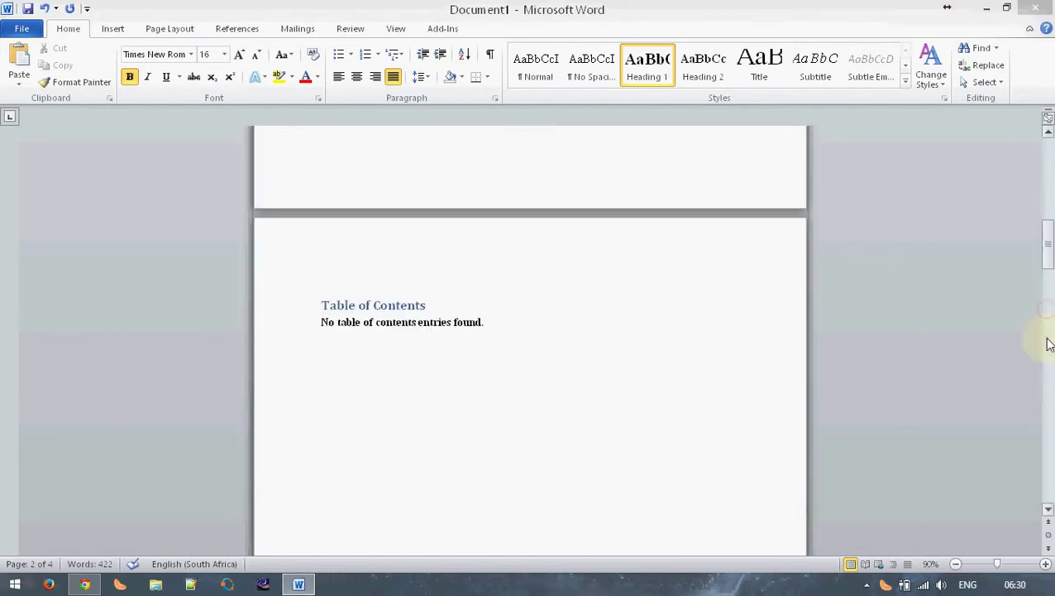
pyautogui.scroll(-1, 579, 314)
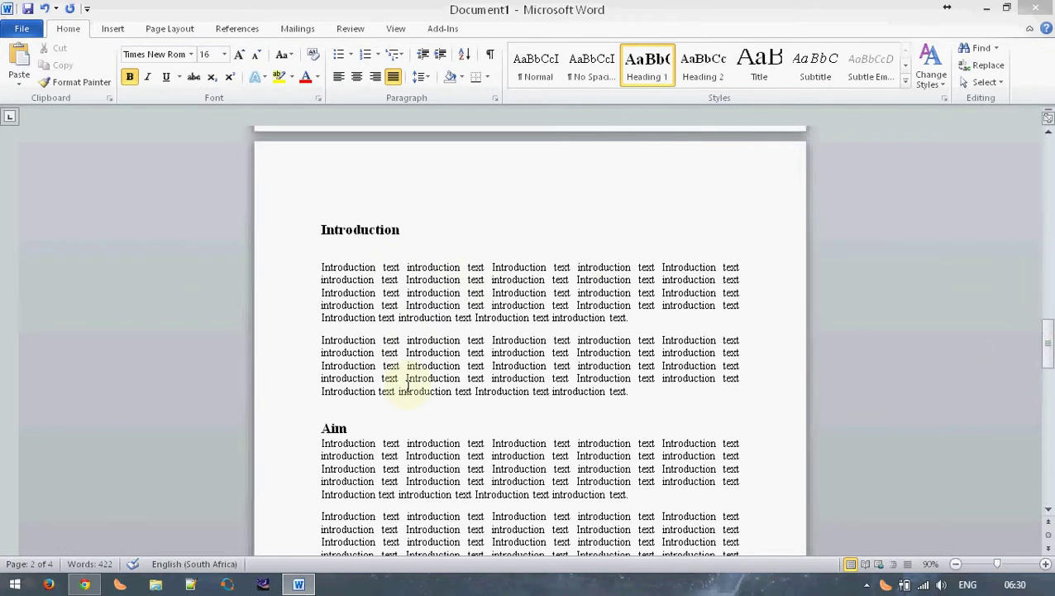
# Step: Insert an 'Abstract' heading above the Introduction heading
pyautogui.click(323, 224)
pyautogui.hotkey('ctrl', 'Return')
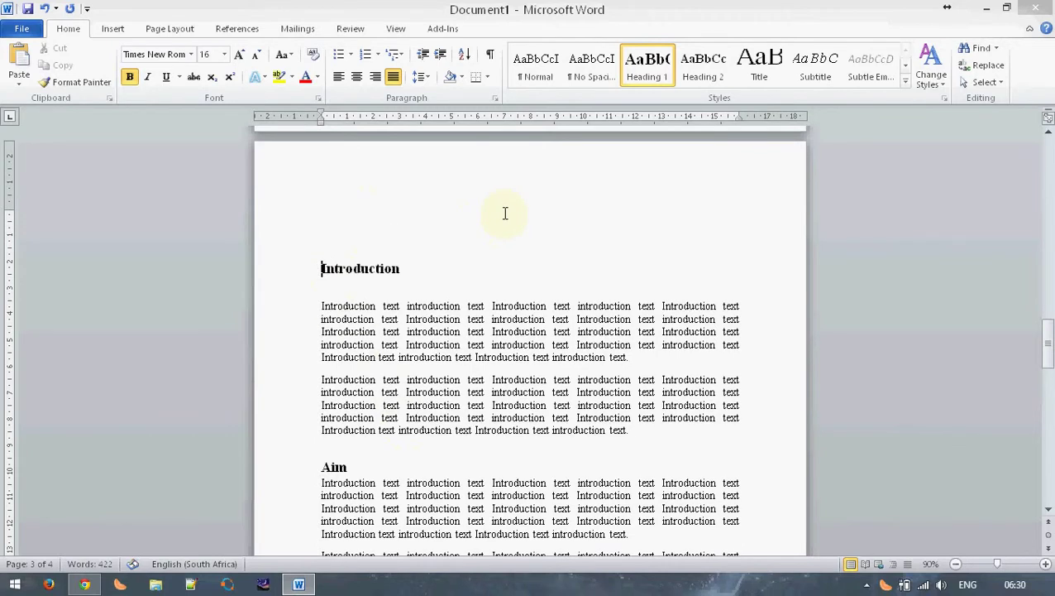
pyautogui.click(506, 213)
pyautogui.write('Abstra')
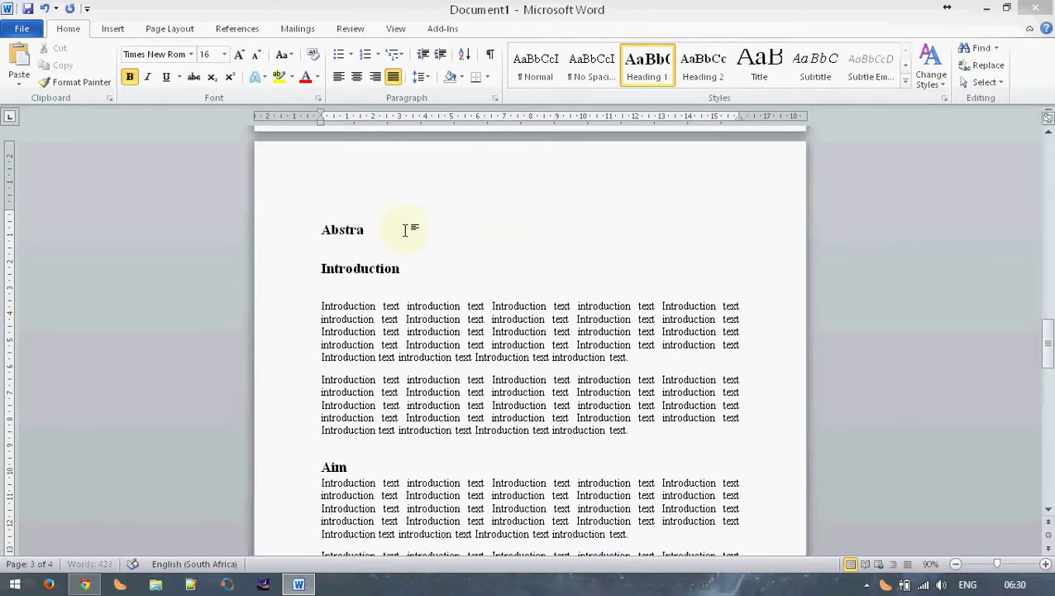
pyautogui.write('ct')
pyautogui.press('Return')
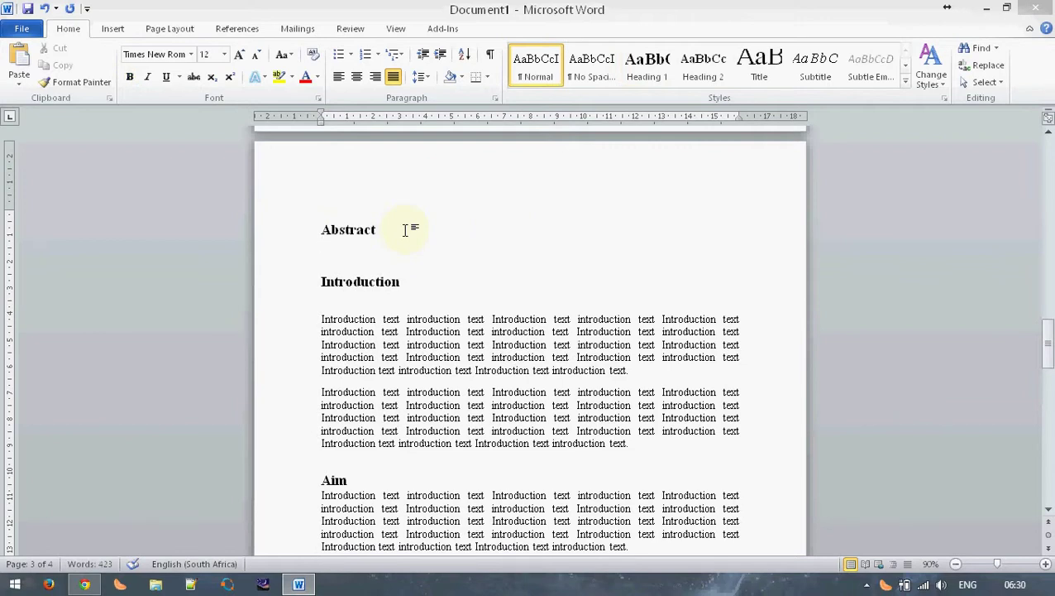
# Step: Type the placeholder line 'Abstract text ab' under the Abstract heading
pyautogui.write('Abstract t')
pyautogui.write('ext')
pyautogui.press('Return')
pyautogui.press('Left')
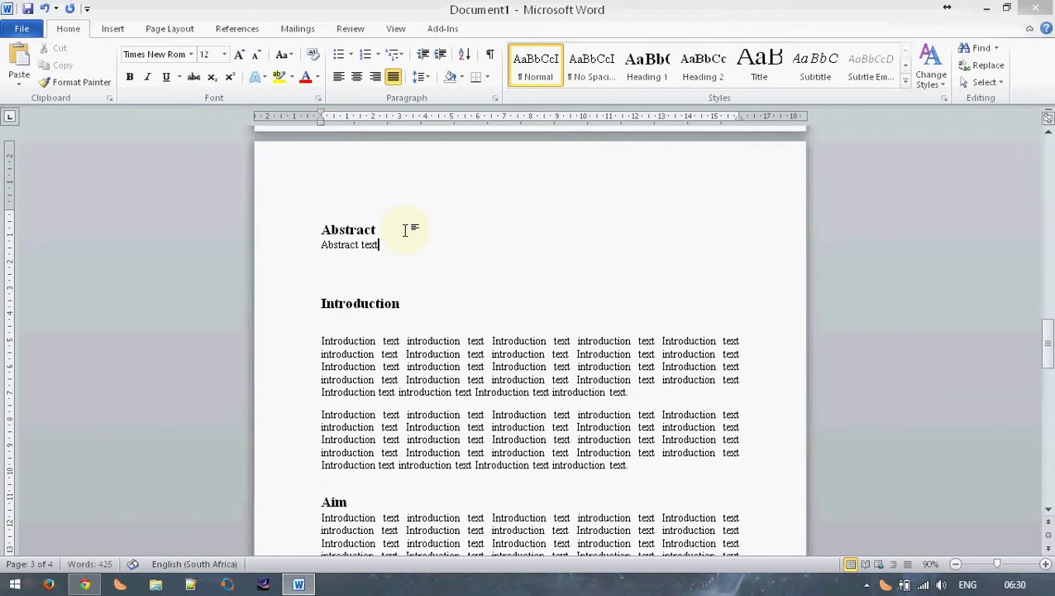
pyautogui.hotkey('shift', 'Home')
pyautogui.hotkey('ctrl', 'c')
pyautogui.press('Down')
pyautogui.hotkey('ctrl', 'v')
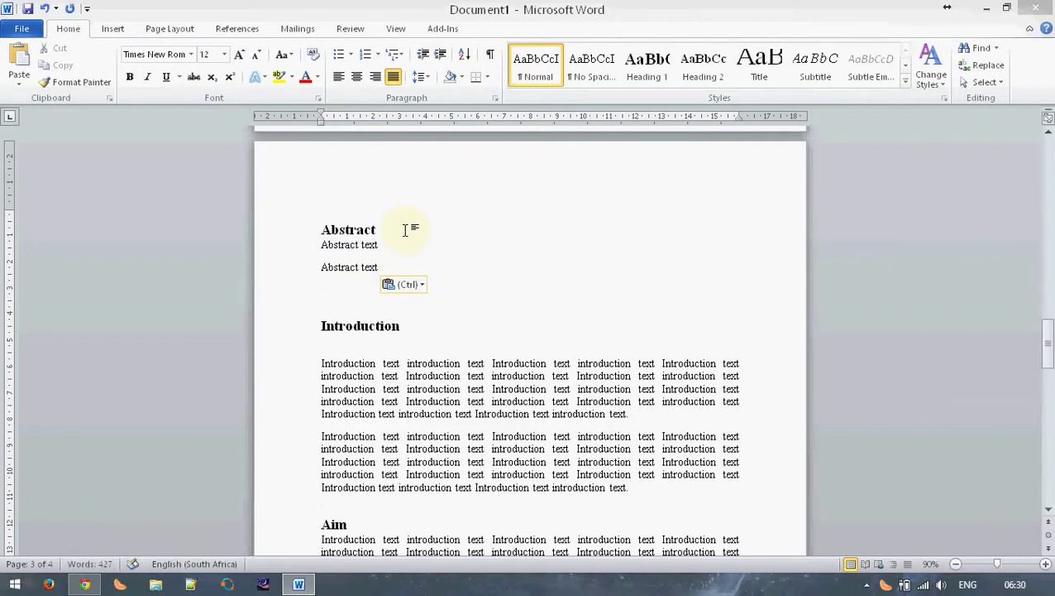
pyautogui.press('Up')
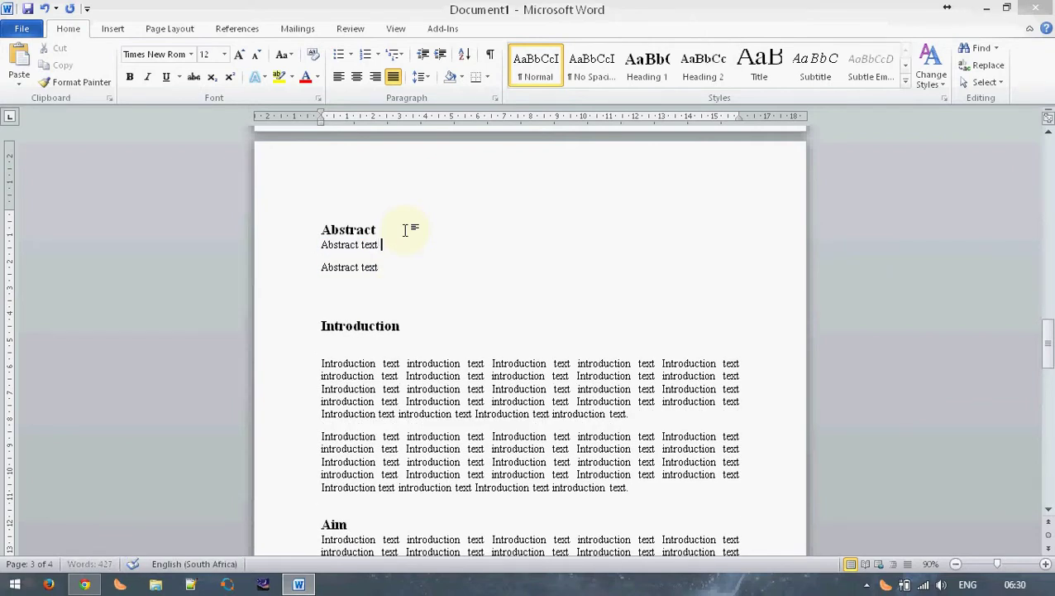
pyautogui.write('ab')
# Step: Repeat 'Abstract text ab' into a four-line paragraph, drop the leftover line, and begin 'Write an abstract last'
pyautogui.hotkey('ctrl', 'shift', 'Left')
pyautogui.hotkey('ctrl', 'shift', 'Left')
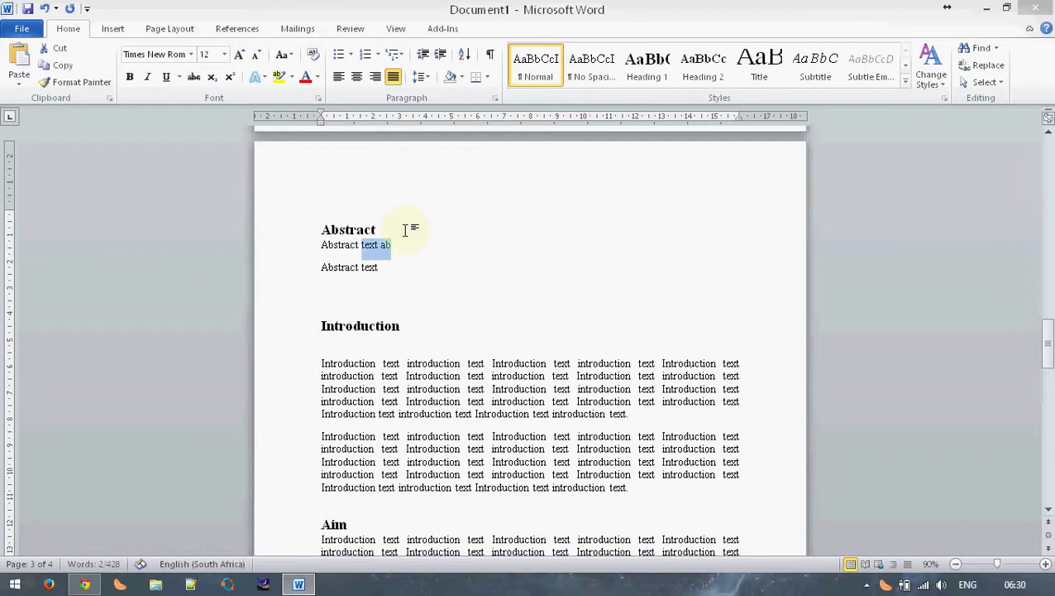
pyautogui.hotkey('ctrl', 'shift', 'Left')
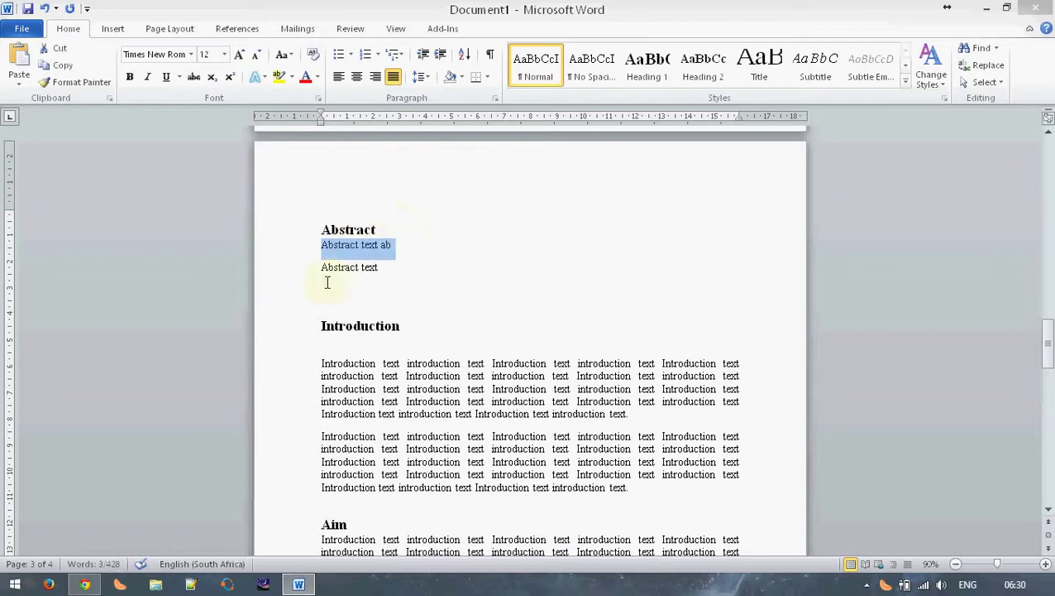
pyautogui.click(326, 245)
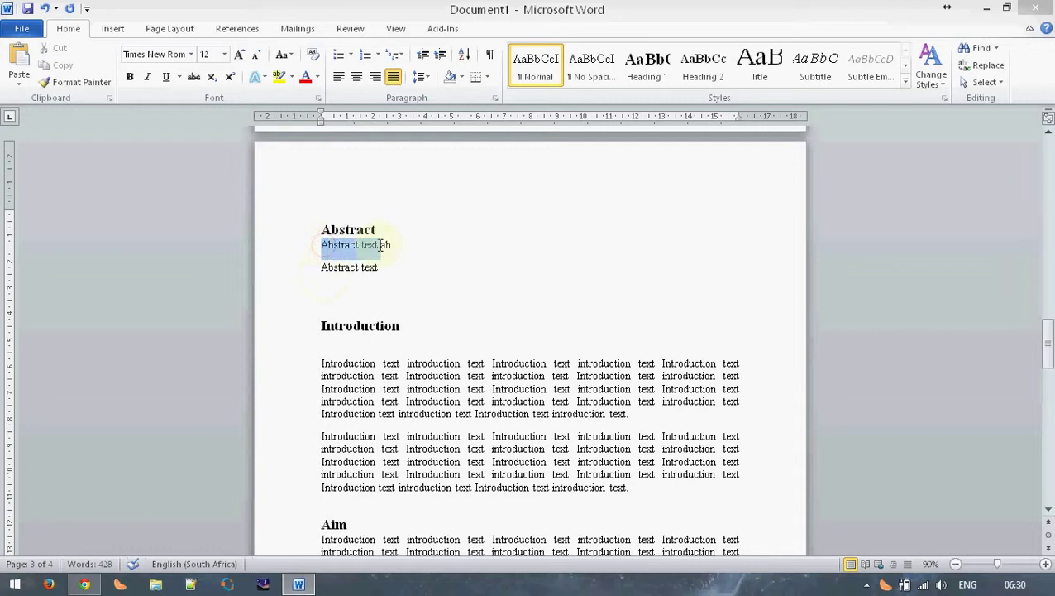
pyautogui.moveTo(323, 245); pyautogui.dragTo(394, 247)
pyautogui.hotkey('ctrl', 'c')
pyautogui.hotkey('ctrl', 'v')
pyautogui.hotkey('ctrl', 'v')
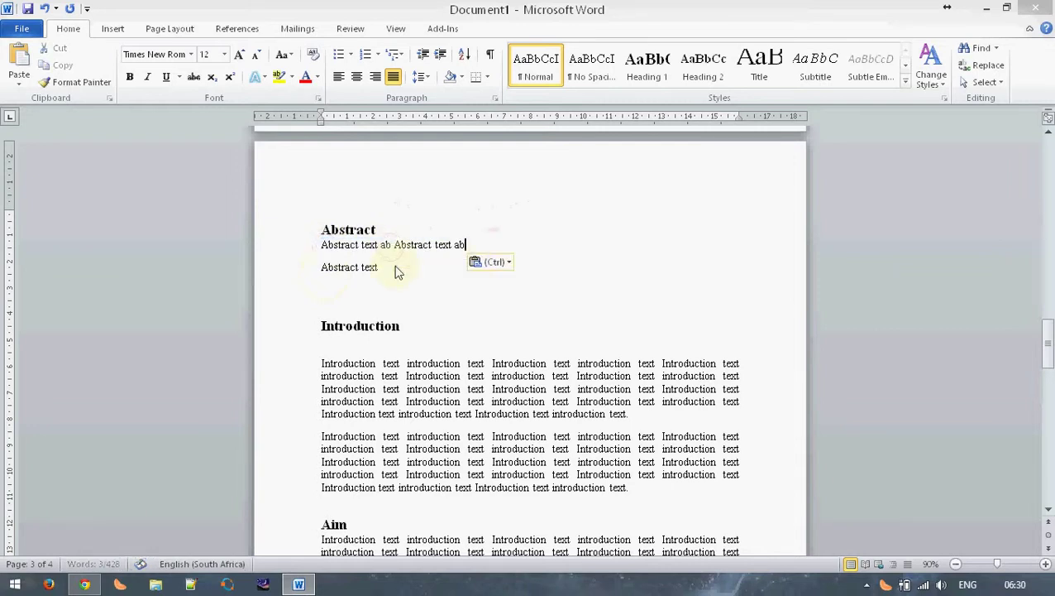
pyautogui.hotkey('ctrl', 'v')
pyautogui.hotkey('ctrl', 'v')
pyautogui.hotkey('ctrl', 'v')
pyautogui.hotkey('ctrl', 'v')
pyautogui.hotkey('ctrl', 'v')
pyautogui.hotkey('ctrl', 'v')
pyautogui.hotkey('ctrl', 'v')
pyautogui.hotkey('ctrl', 'v')
pyautogui.hotkey('ctrl', 'v')
pyautogui.hotkey('ctrl', 'v')
pyautogui.hotkey('ctrl', 'v')
pyautogui.hotkey('ctrl', 'v')
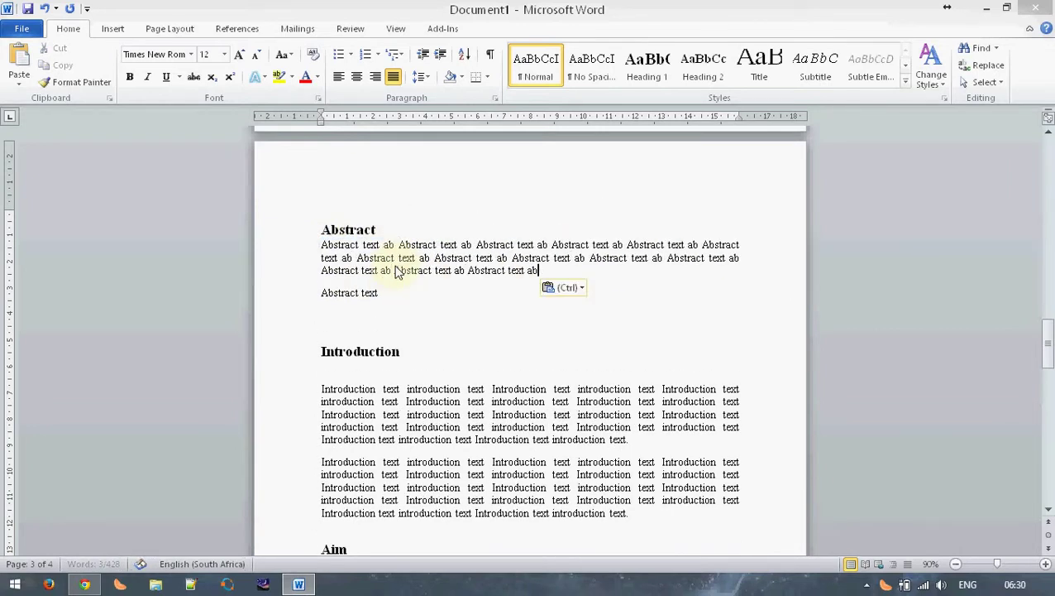
pyautogui.hotkey('ctrl', 'v')
pyautogui.hotkey('ctrl', 'v')
pyautogui.hotkey('ctrl', 'v')
pyautogui.hotkey('ctrl', 'v')
pyautogui.hotkey('ctrl', 'v')
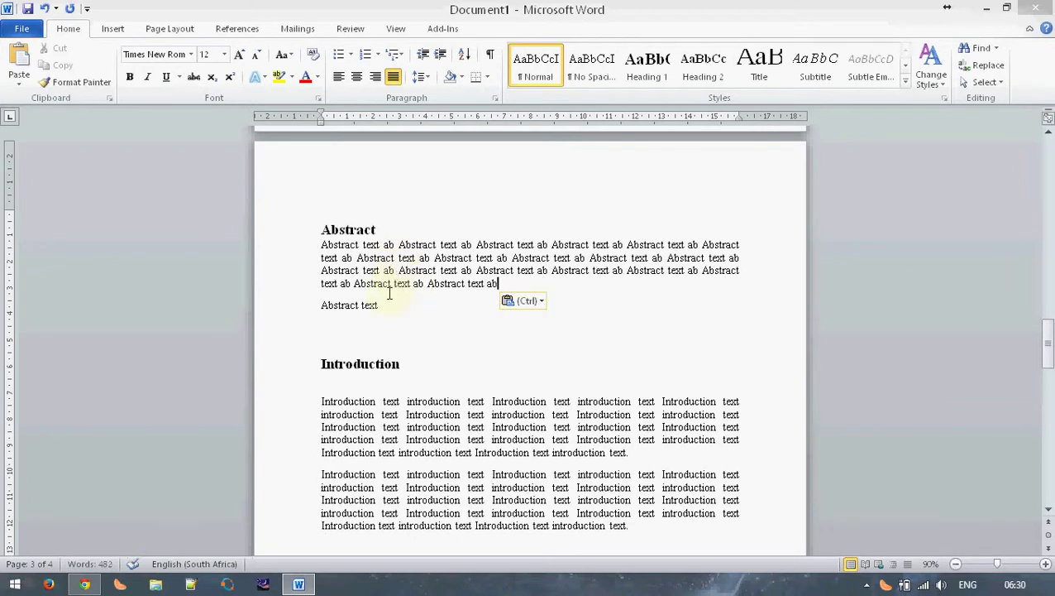
pyautogui.click(207, 302)
pyautogui.press('BackSpace')
pyautogui.press('BackSpace')
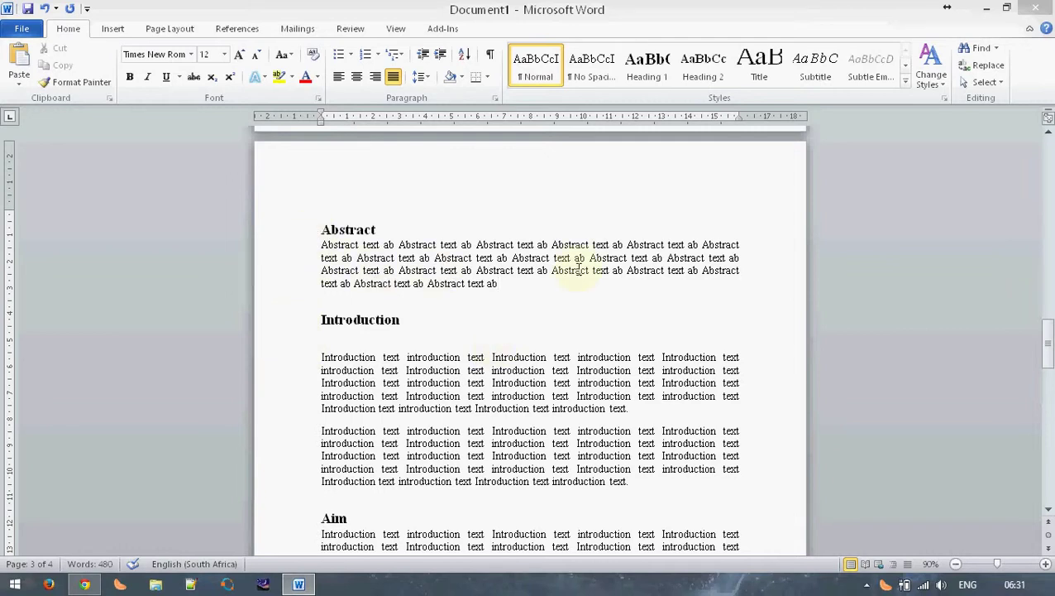
pyautogui.press('Return')
pyautogui.write('Write an')
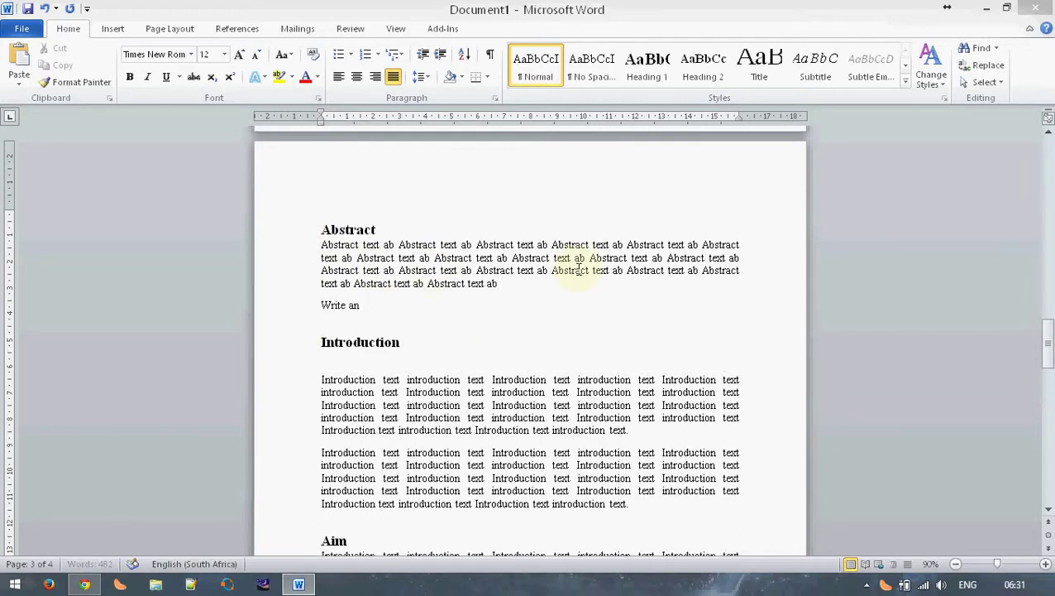
pyautogui.write(' abstract last')
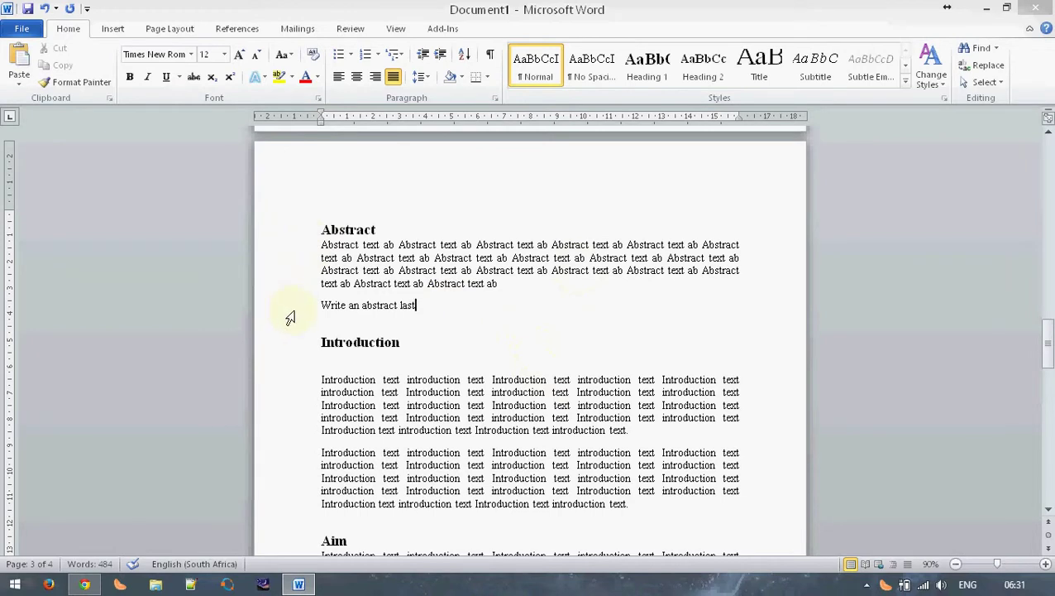
# Step: Scroll down past the finished 'Write an abstract last' note under the Abstract paragraph
pyautogui.scroll(-2, 290, 319)
pyautogui.scroll(-2, 290, 319)
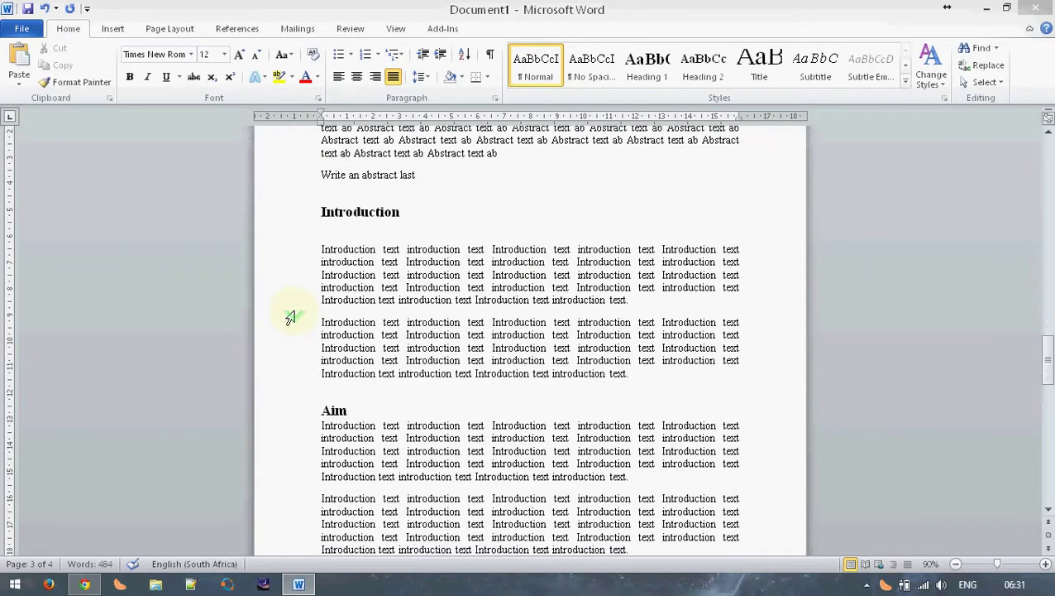
pyautogui.scroll(-2, 290, 318)
pyautogui.scroll(-1, 291, 319)
pyautogui.scroll(-1, 288, 314)
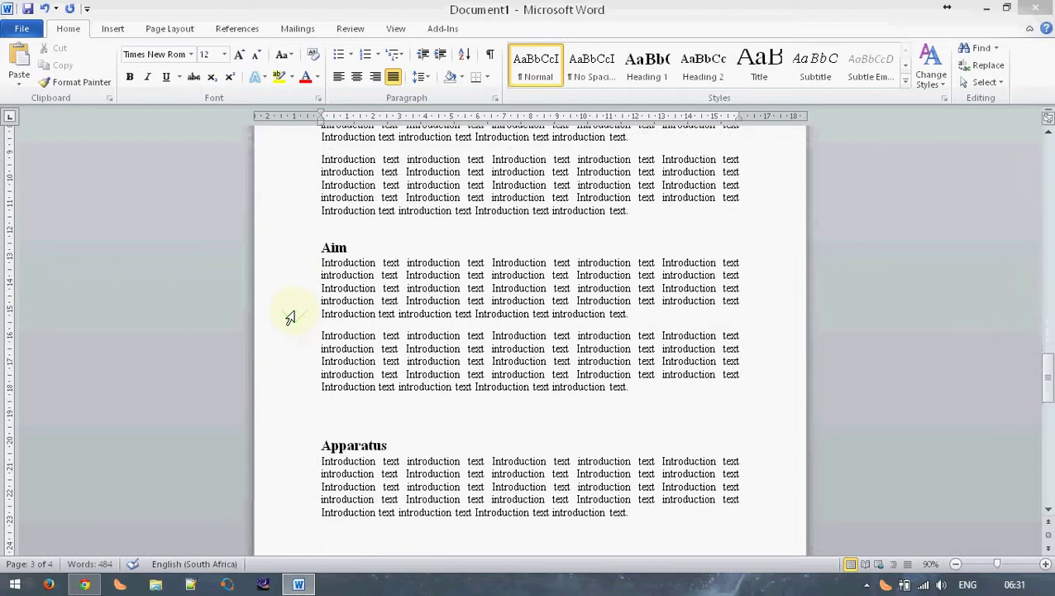
pyautogui.click(298, 269)
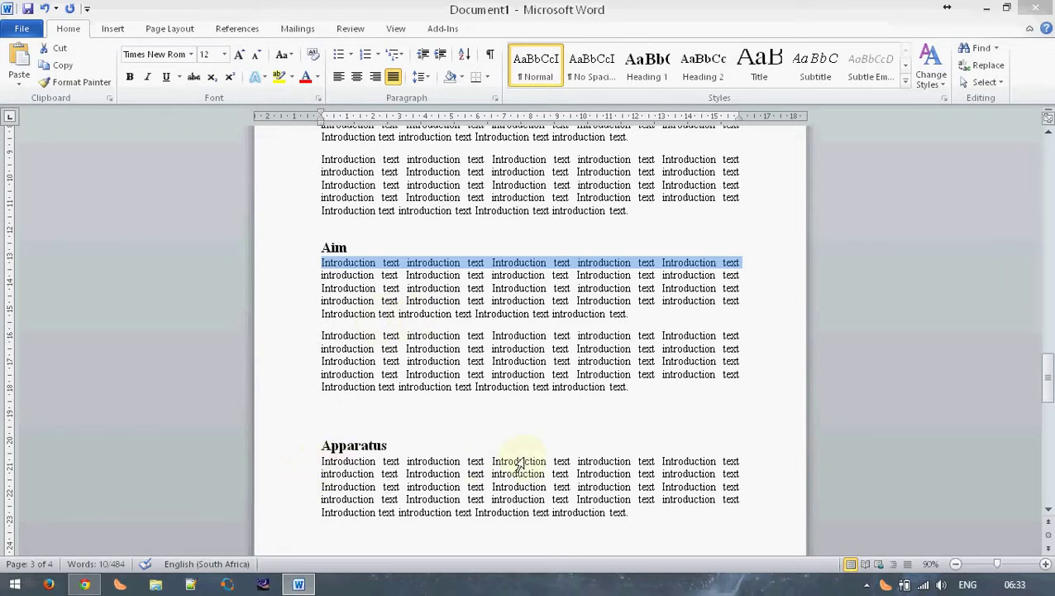
pyautogui.scroll(-4, 538, 513)
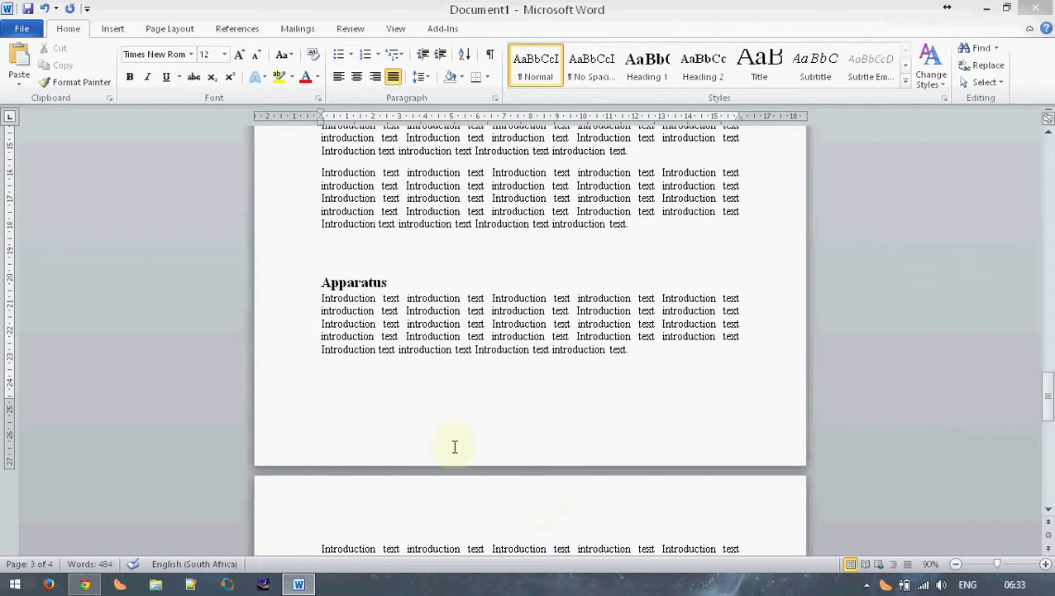
pyautogui.scroll(-2, 462, 308)
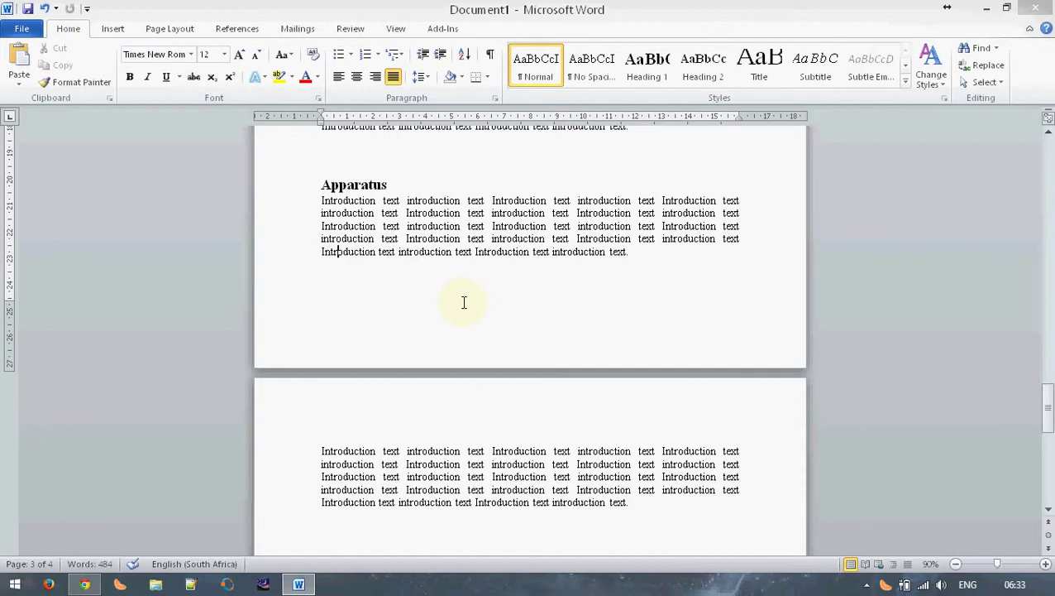
# Step: Make the blank line after the Method section's two paragraphs a Heading 1
pyautogui.scroll(-6, 470, 306)
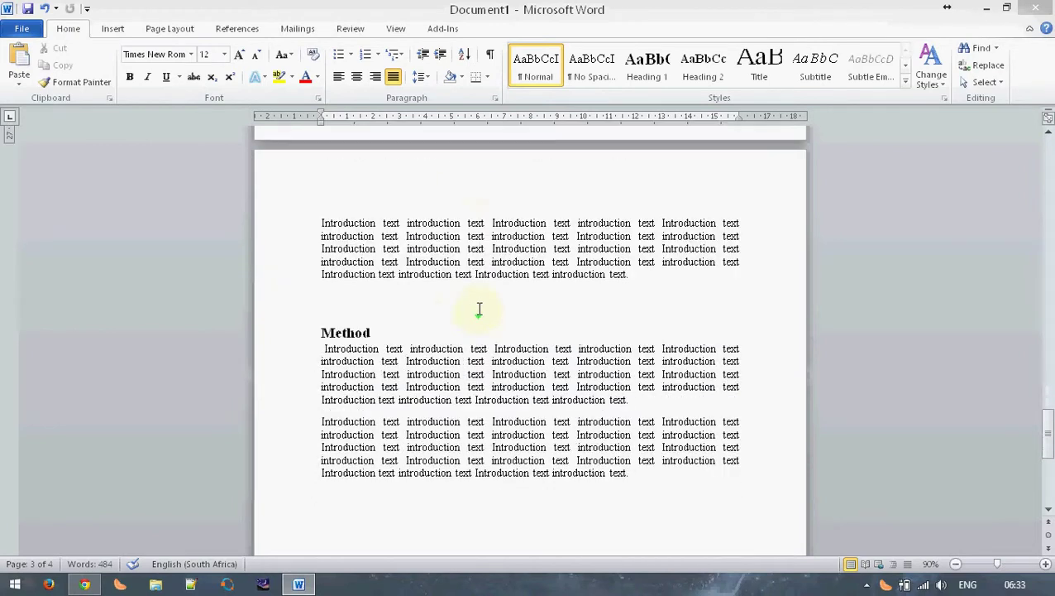
pyautogui.scroll(-1, 478, 310)
pyautogui.scroll(-1, 478, 313)
pyautogui.click(375, 295)
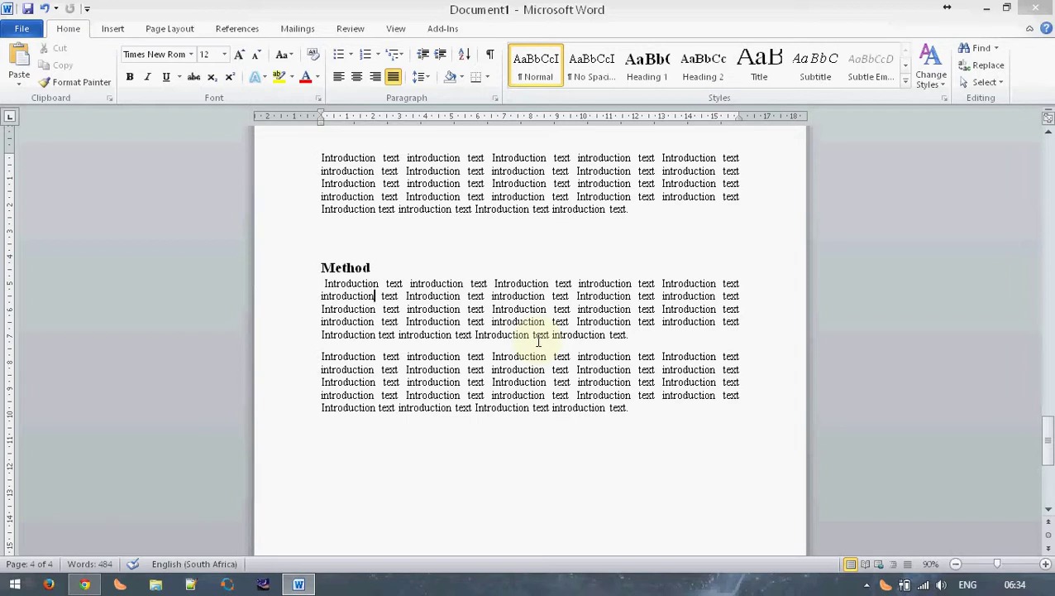
pyautogui.click(728, 445)
pyautogui.hotkey('ctrl', 'alt', '1')
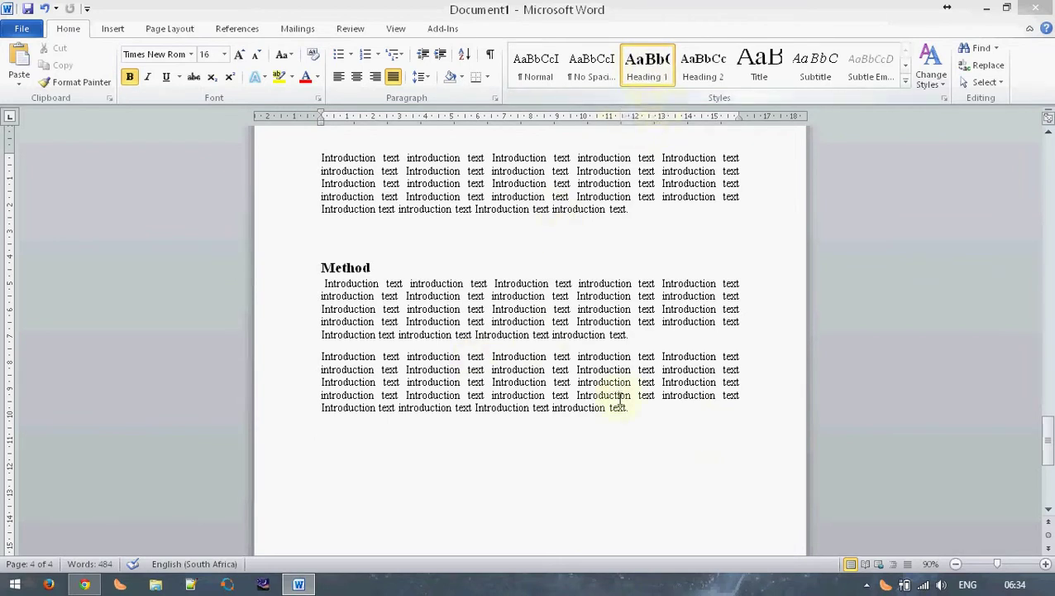
# Step: Add the 'Design & Simulation' heading and paste the two Method paragraphs beneath it
pyautogui.write('Desi')
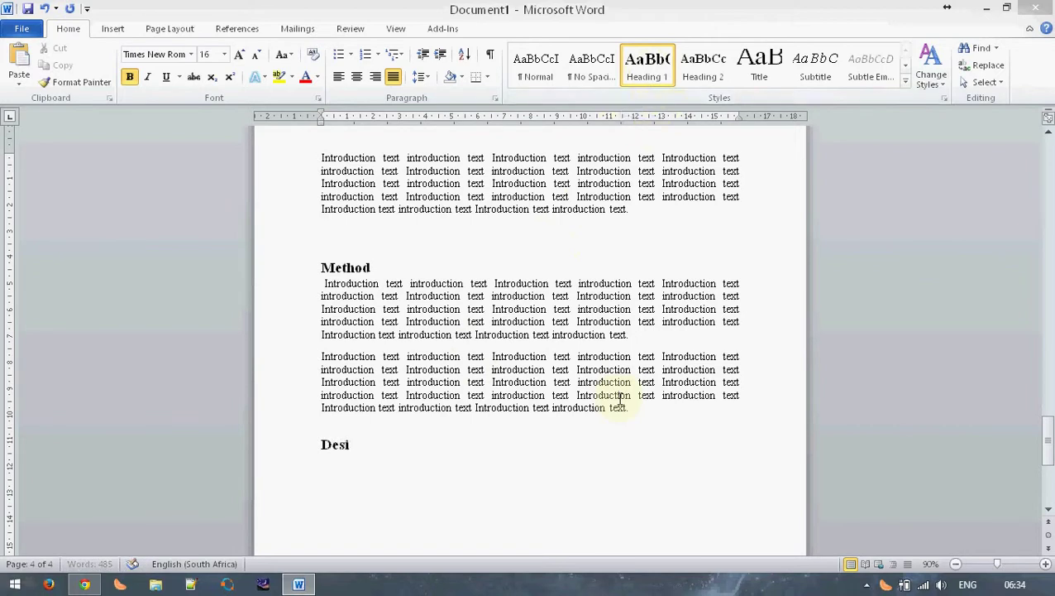
pyautogui.write('gn')
pyautogui.write(' & Simulati')
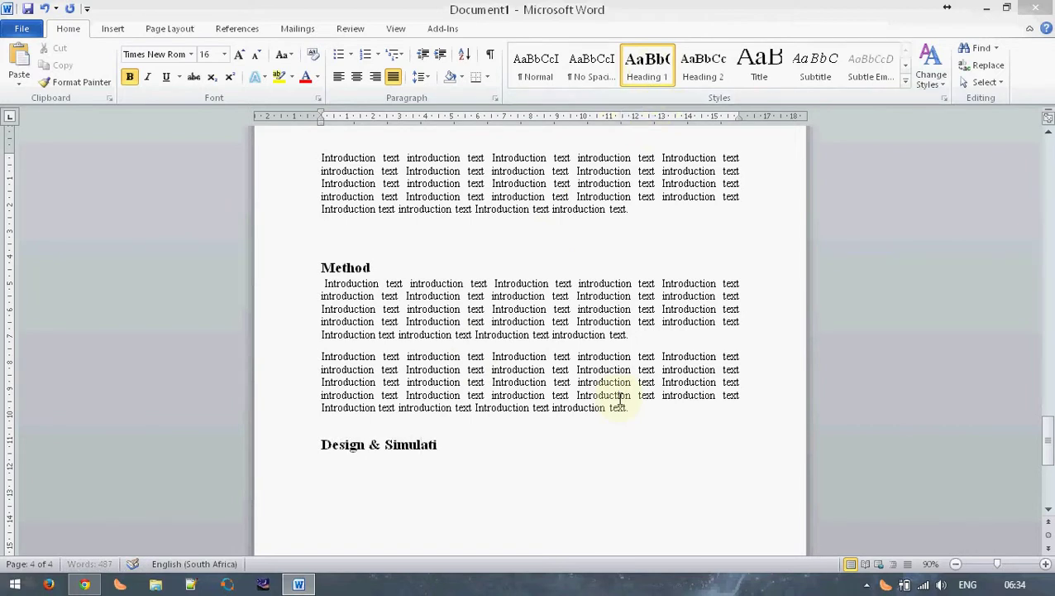
pyautogui.write('on')
pyautogui.press('Return')
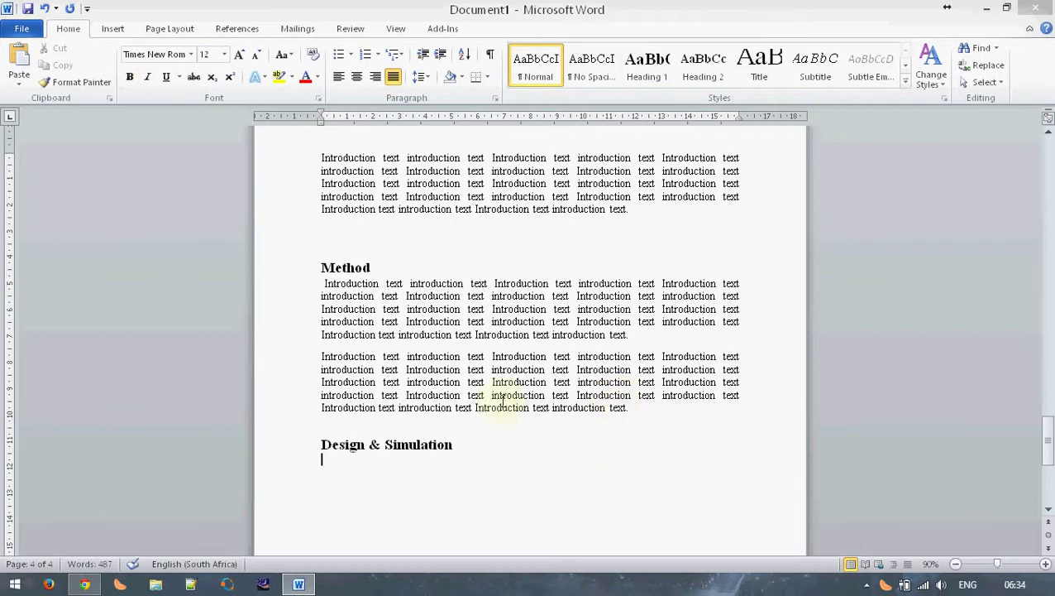
pyautogui.scroll(-4, 493, 379)
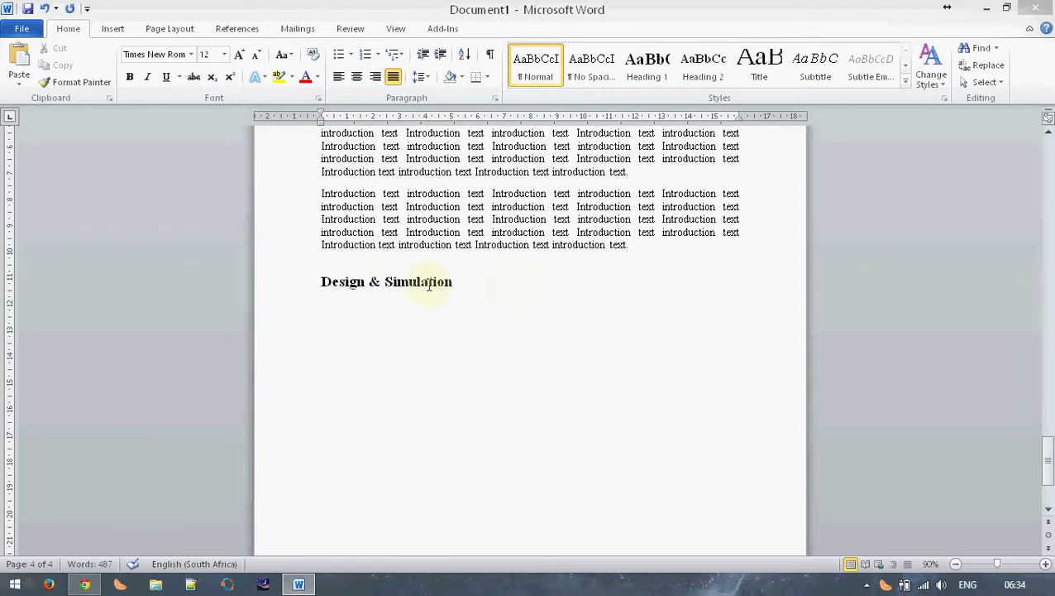
pyautogui.scroll(1, 427, 285)
pyautogui.scroll(2, 427, 285)
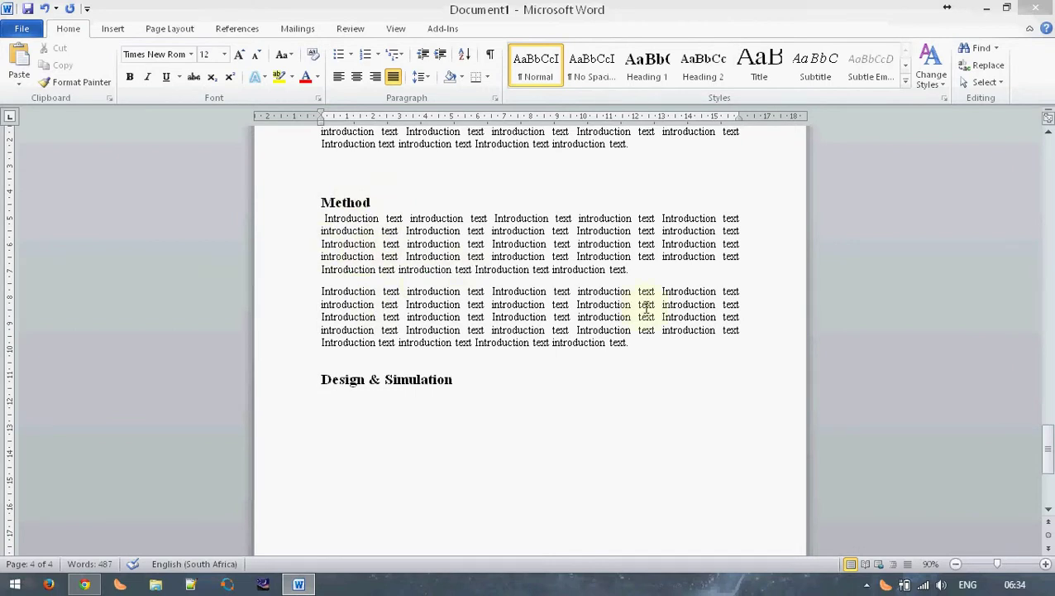
pyautogui.moveTo(641, 353); pyautogui.dragTo(292, 217)
pyautogui.hotkey('ctrl', 'c')
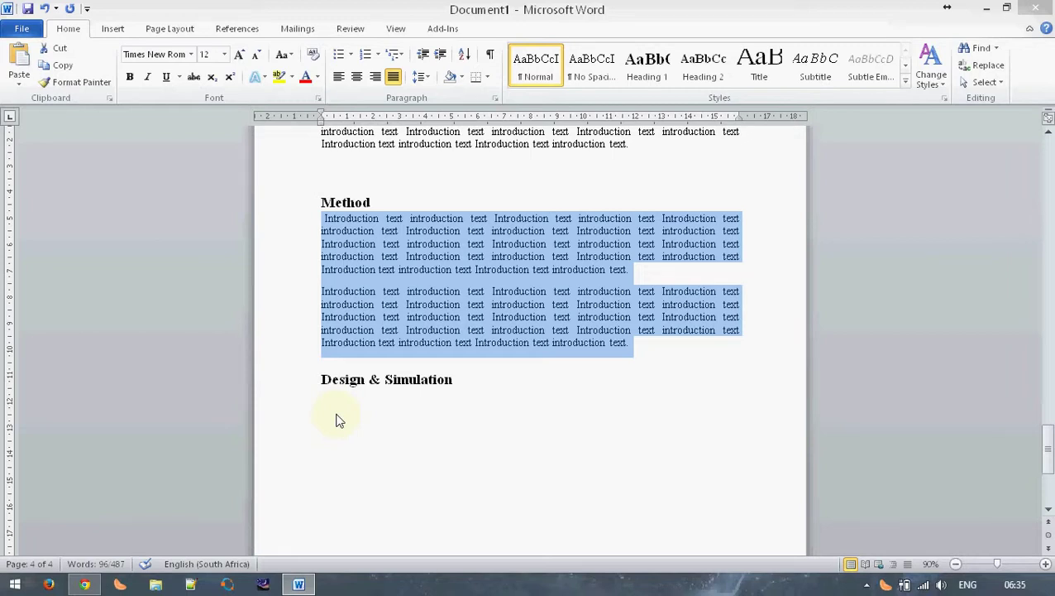
pyautogui.click(337, 418)
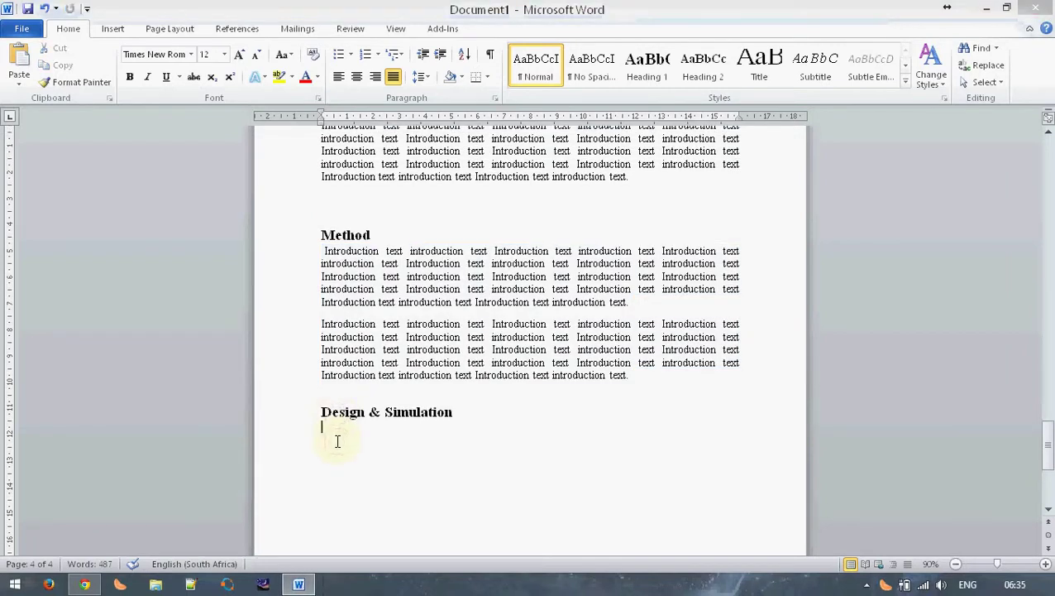
pyautogui.hotkey('ctrl', 'v')
pyautogui.scroll(-3, 389, 395)
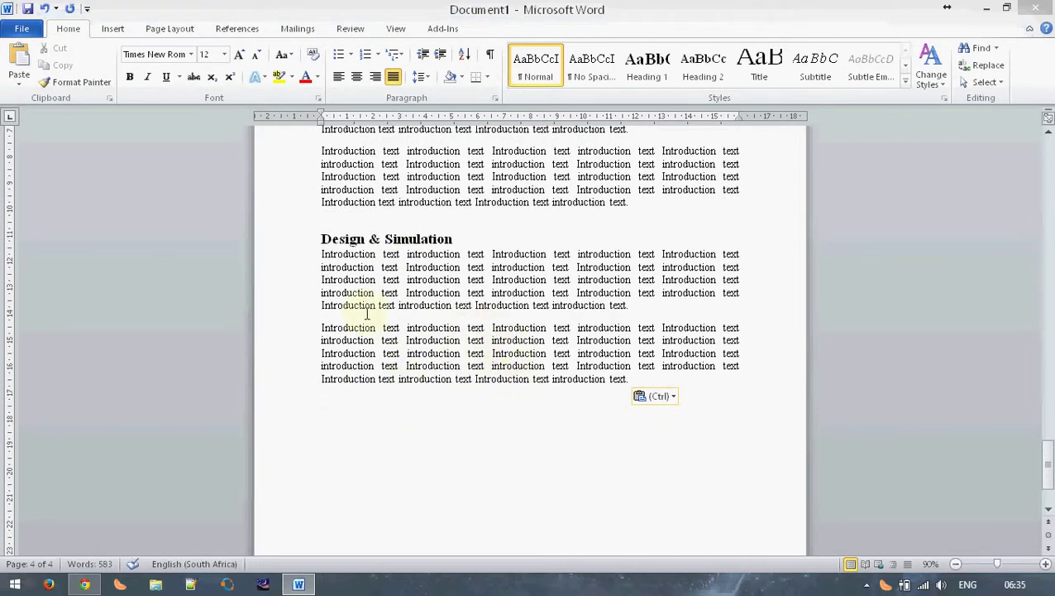
# Step: Insert the guitar photo P1020291.JPG after the Design & Simulation text
pyautogui.click(114, 28)
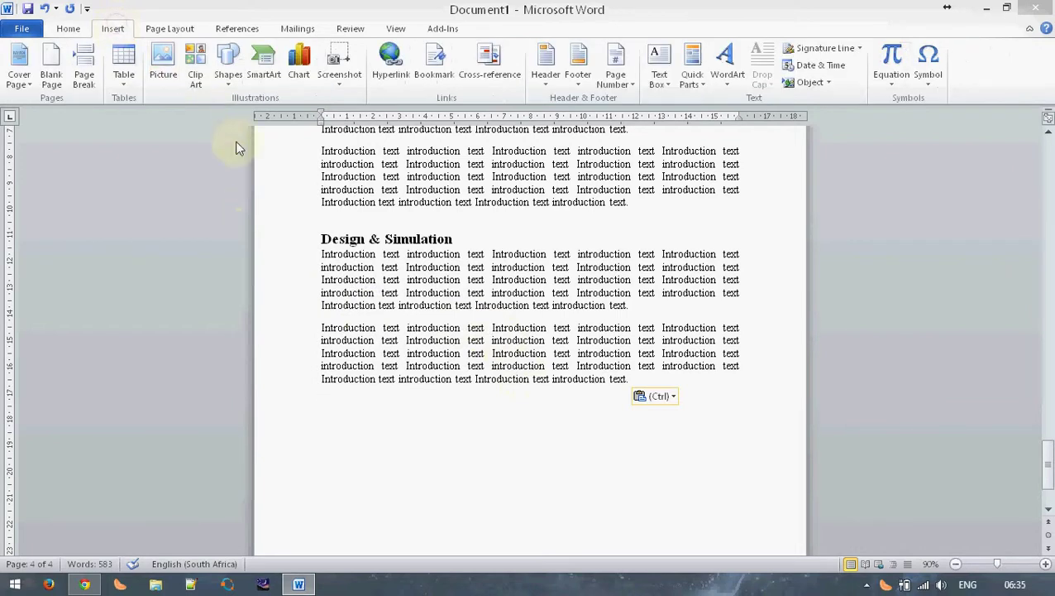
pyautogui.click(163, 62)
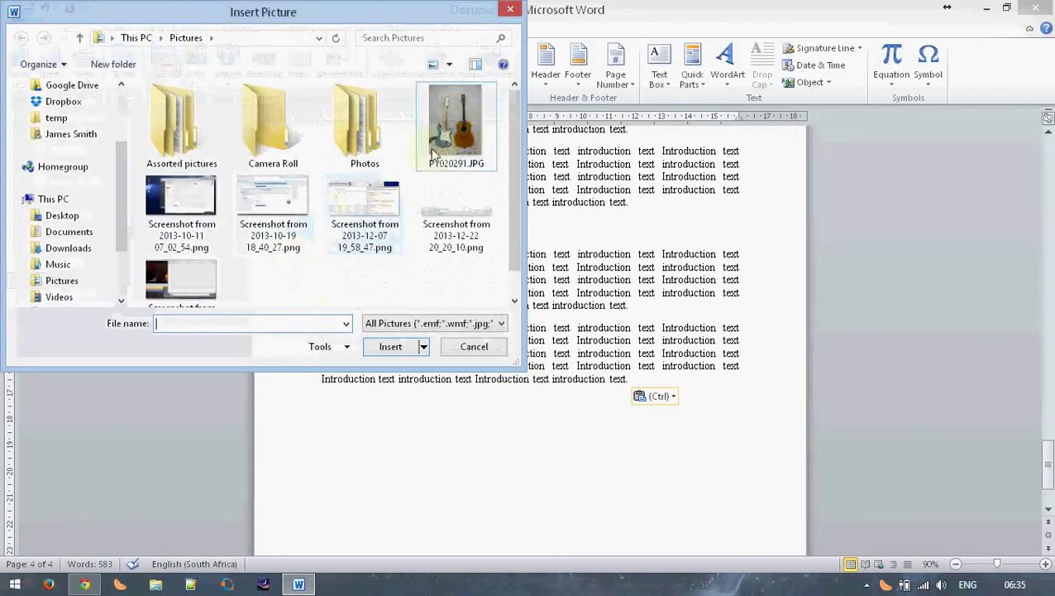
pyautogui.click(455, 124)
pyautogui.click(403, 348)
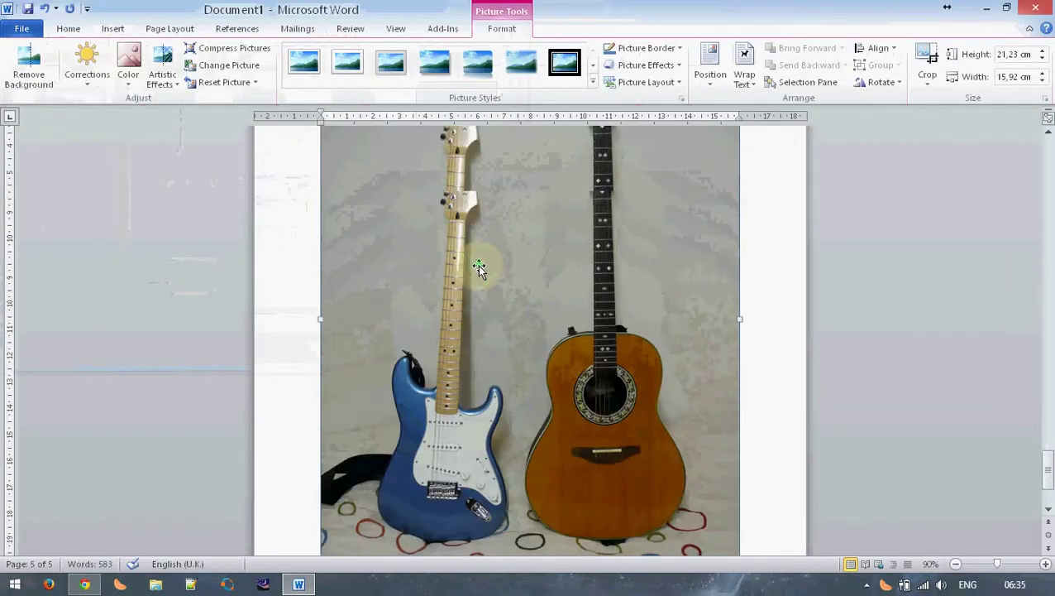
# Step: Shrink the guitar photo to 11.99 cm by 8.99 cm
pyautogui.scroll(-5, 475, 263)
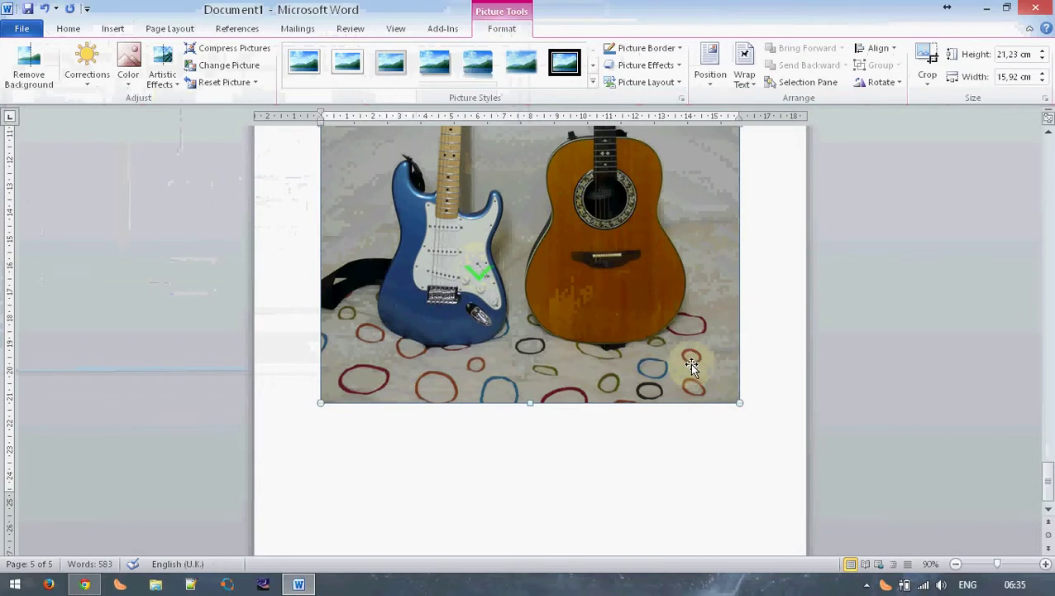
pyautogui.moveTo(738, 402)
pyautogui.mouseDown()
pyautogui.moveTo(561, 230)
pyautogui.moveTo(578, 263)
pyautogui.mouseUp()
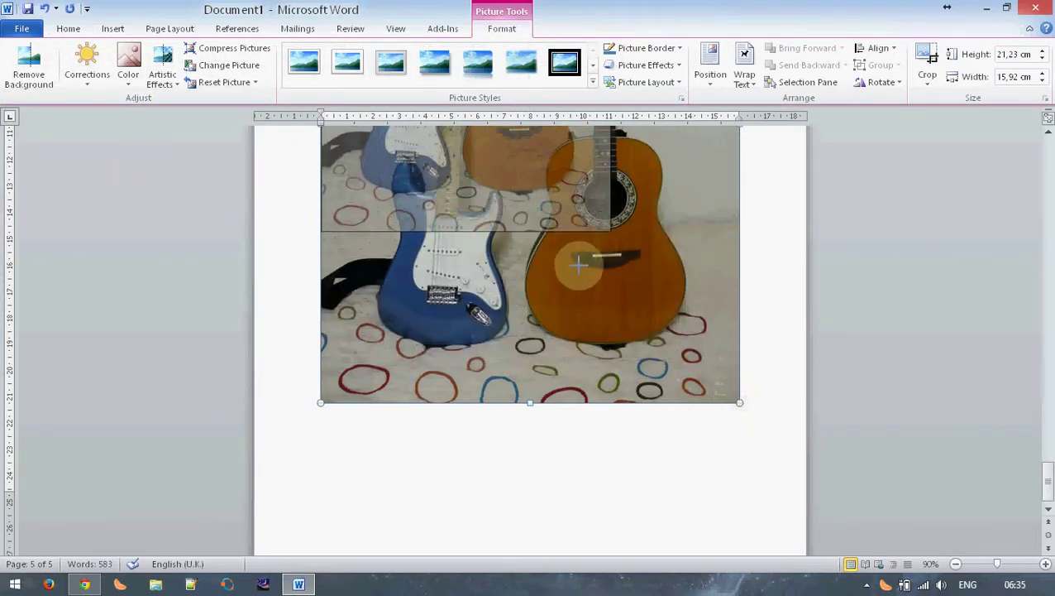
pyautogui.moveTo(577, 263); pyautogui.dragTo(580, 265)
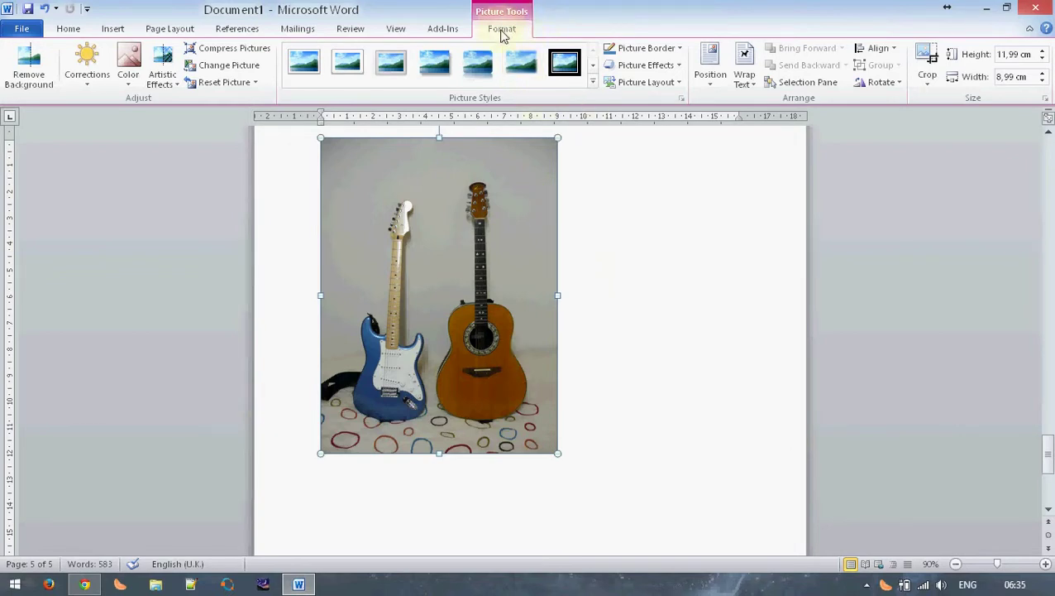
pyautogui.click(244, 33)
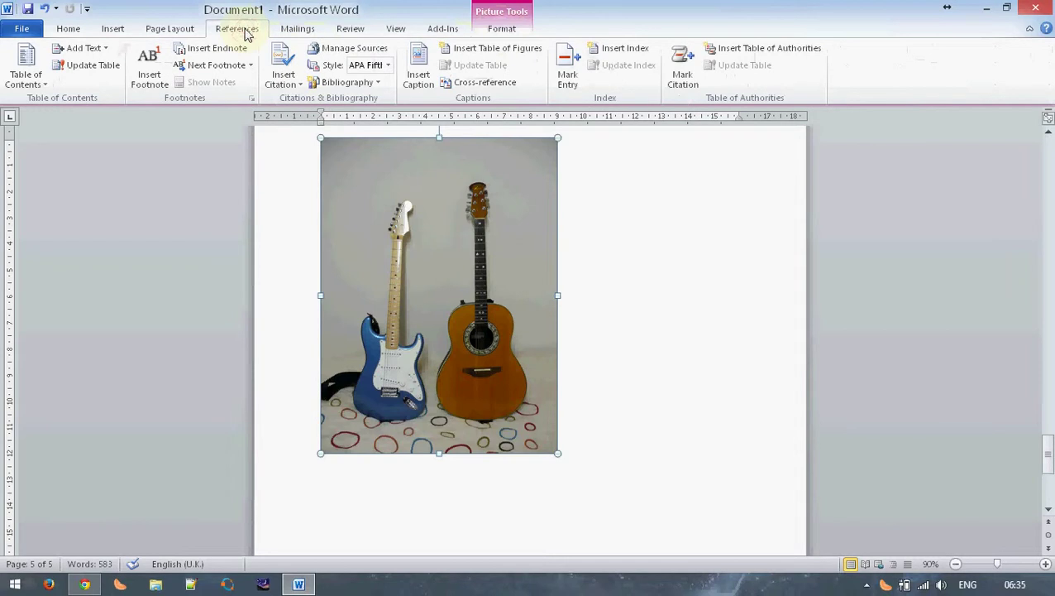
# Step: Caption the guitar photo 'Figure 1. A diagram of two guitars.'
pyautogui.click(425, 65)
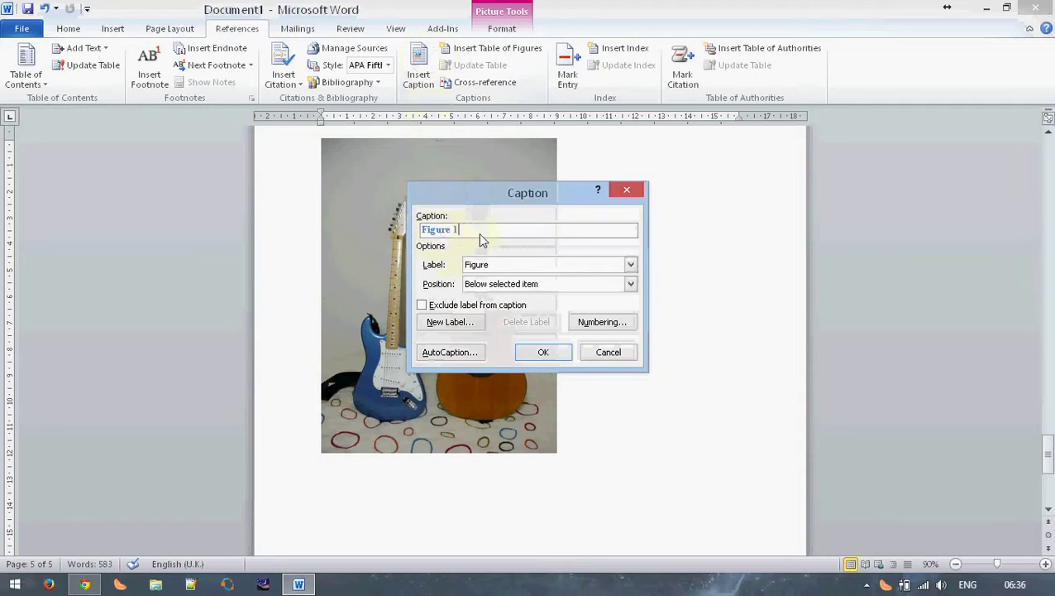
pyautogui.click(510, 225)
pyautogui.write('. ')
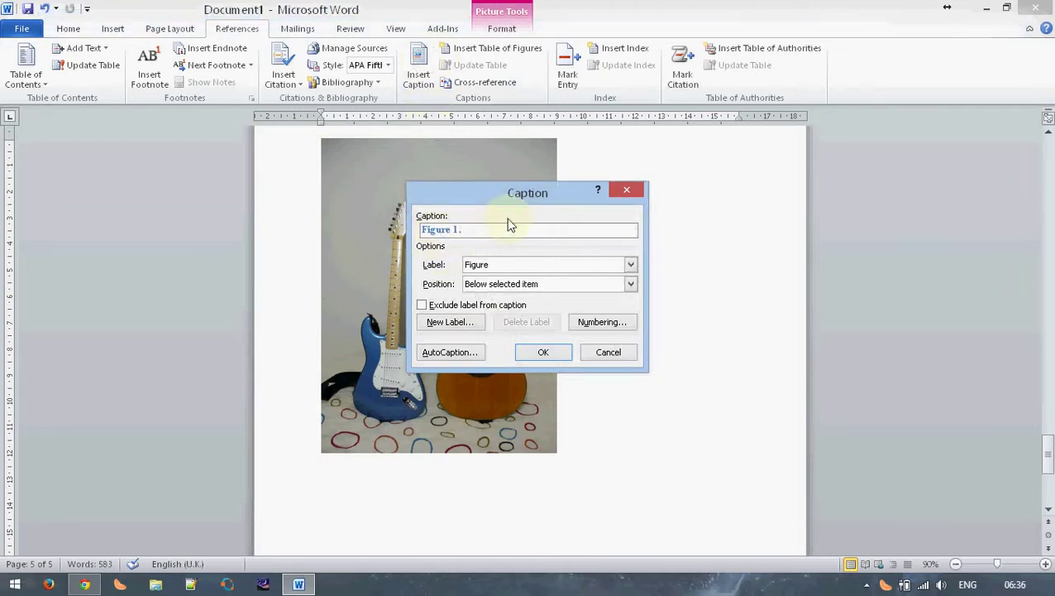
pyautogui.write('A diagr')
pyautogui.write('am of two guitar')
pyautogui.write('s.')
pyautogui.press('Return')
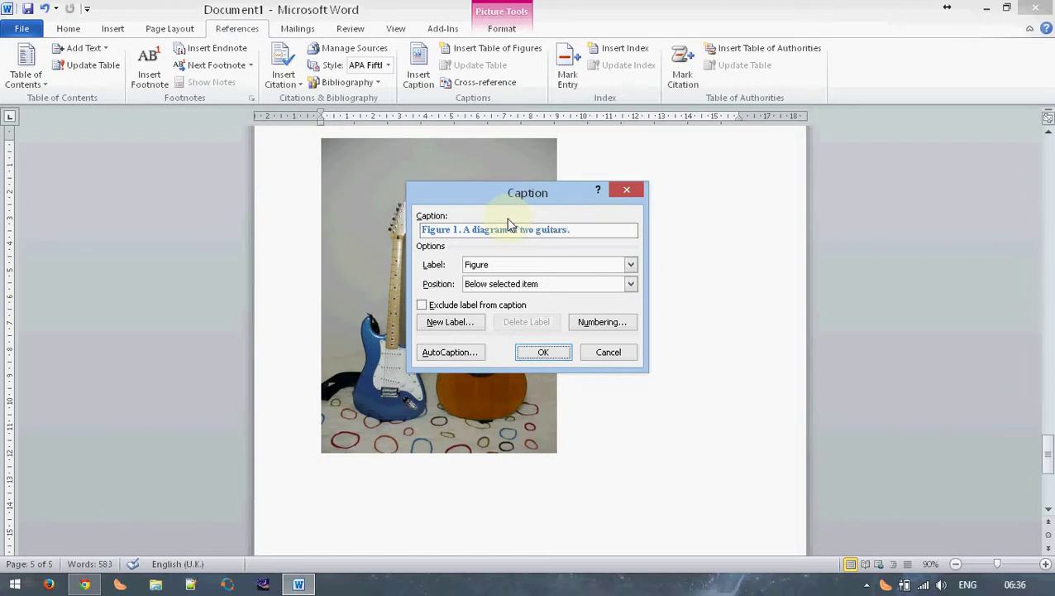
pyautogui.scroll(-3, 506, 244)
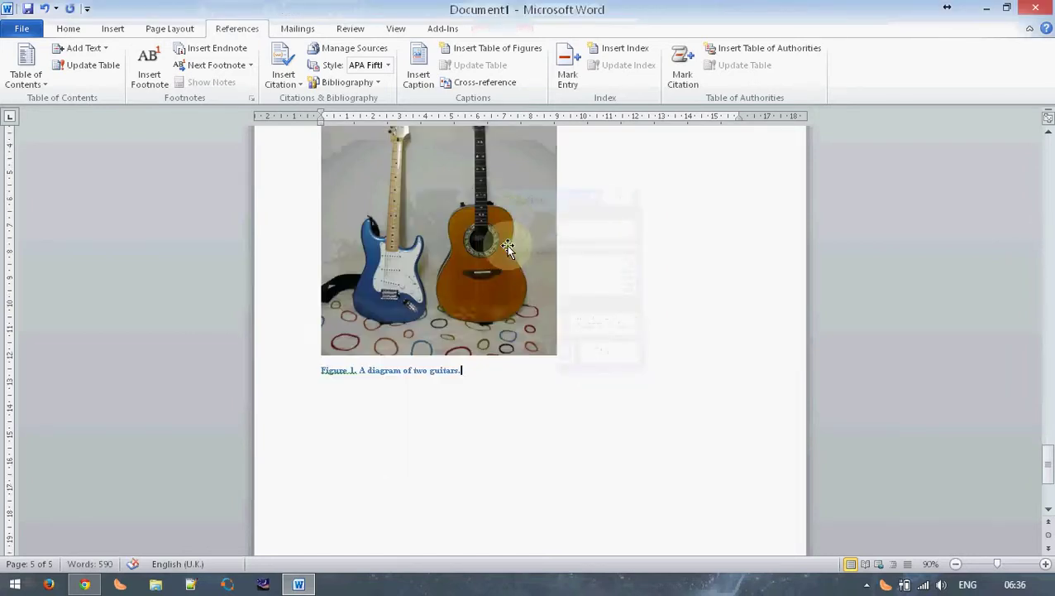
pyautogui.scroll(-1, 507, 245)
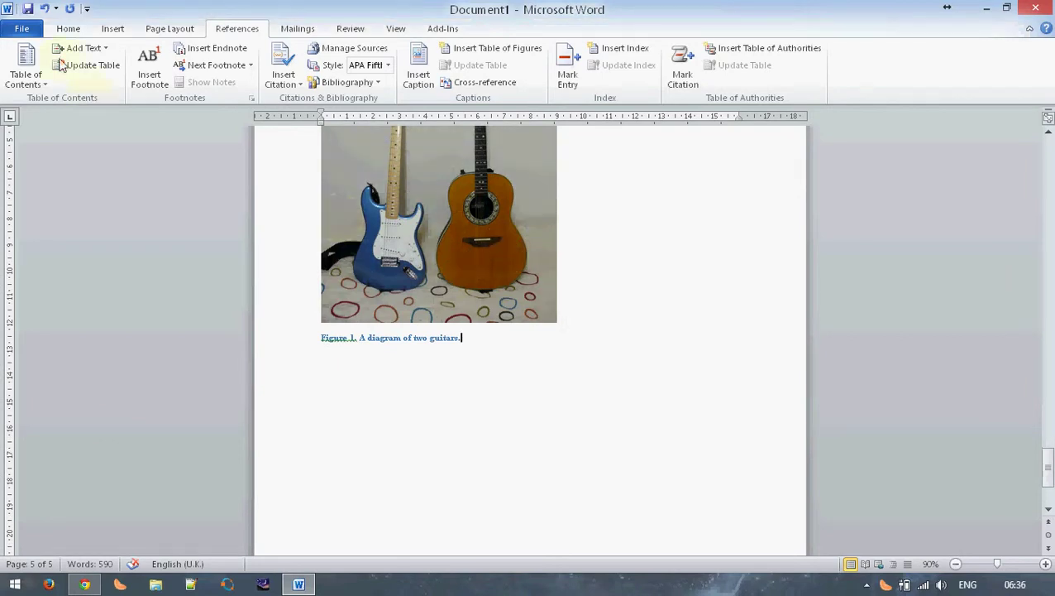
# Step: Make the 'Figure 1' caption text 10 pt and black
pyautogui.click(68, 28)
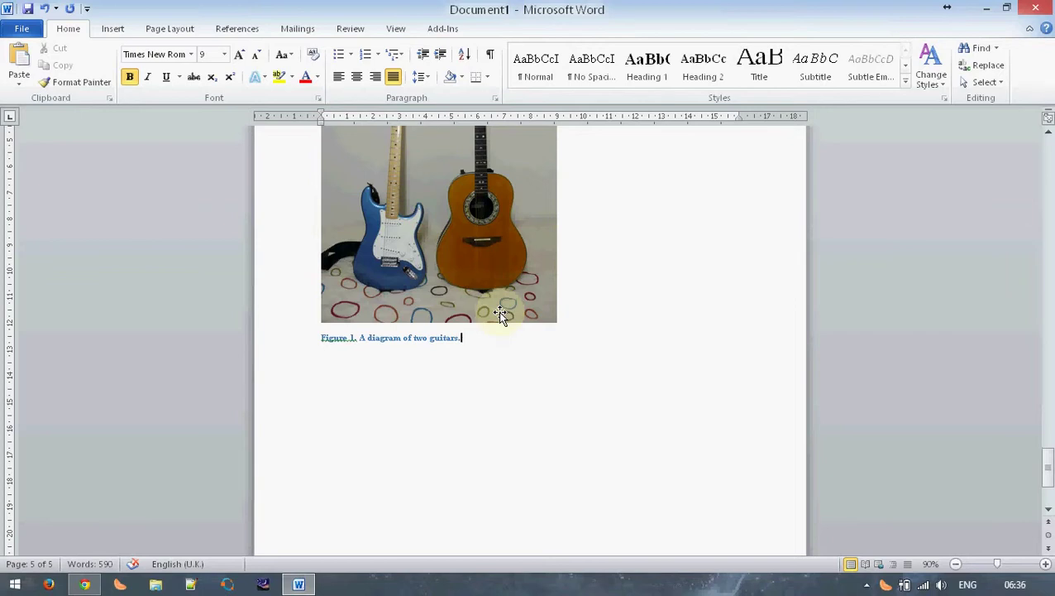
pyautogui.moveTo(465, 337)
pyautogui.mouseDown()
pyautogui.moveTo(258, 332)
pyautogui.moveTo(256, 318)
pyautogui.mouseUp()
pyautogui.click(466, 338)
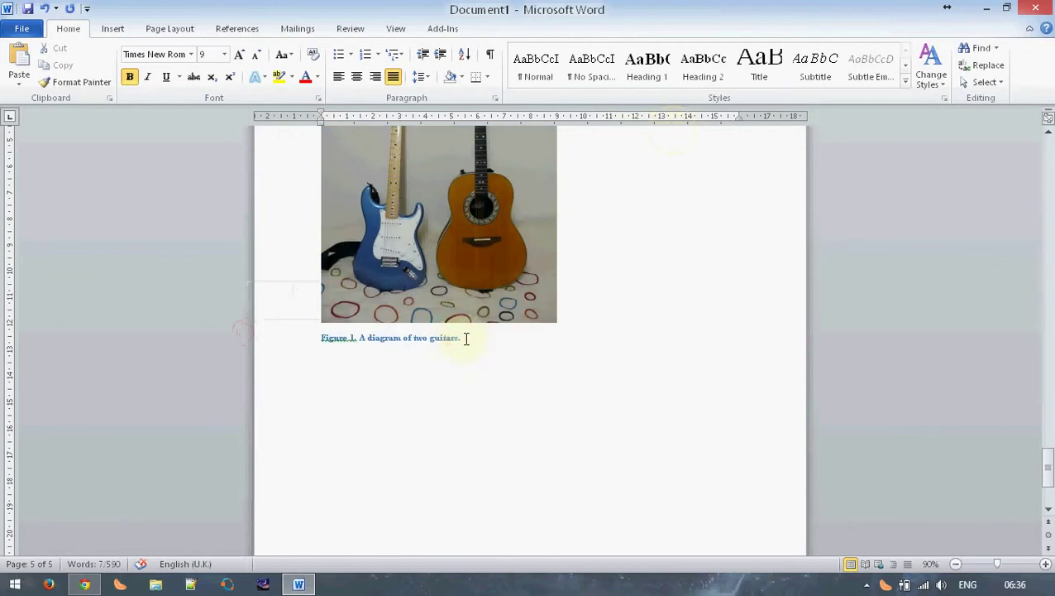
pyautogui.moveTo(465, 339); pyautogui.dragTo(302, 339)
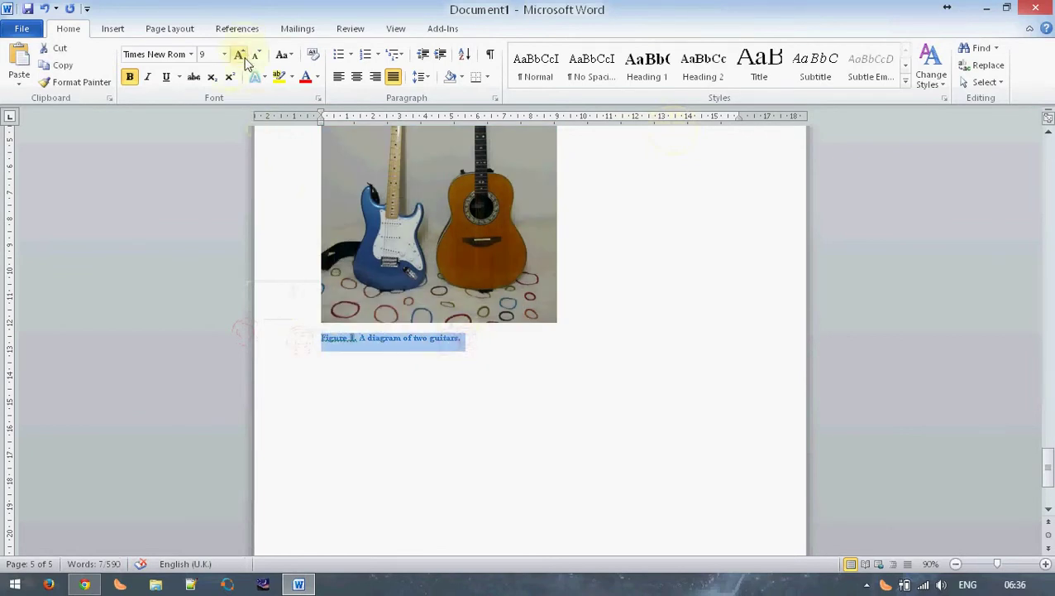
pyautogui.click(241, 58)
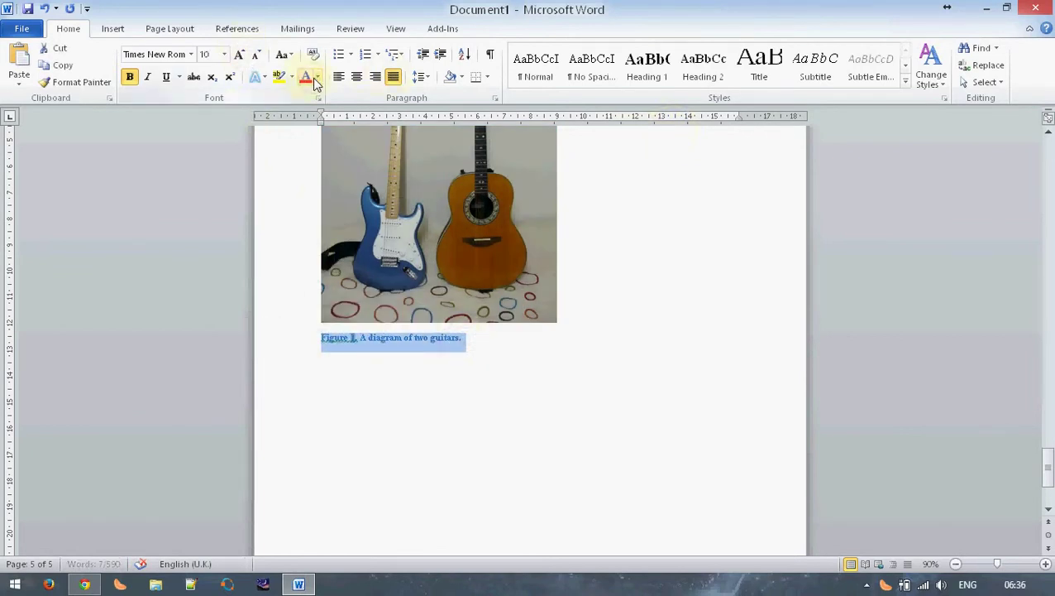
pyautogui.click(317, 77)
pyautogui.click(370, 170)
pyautogui.click(321, 356)
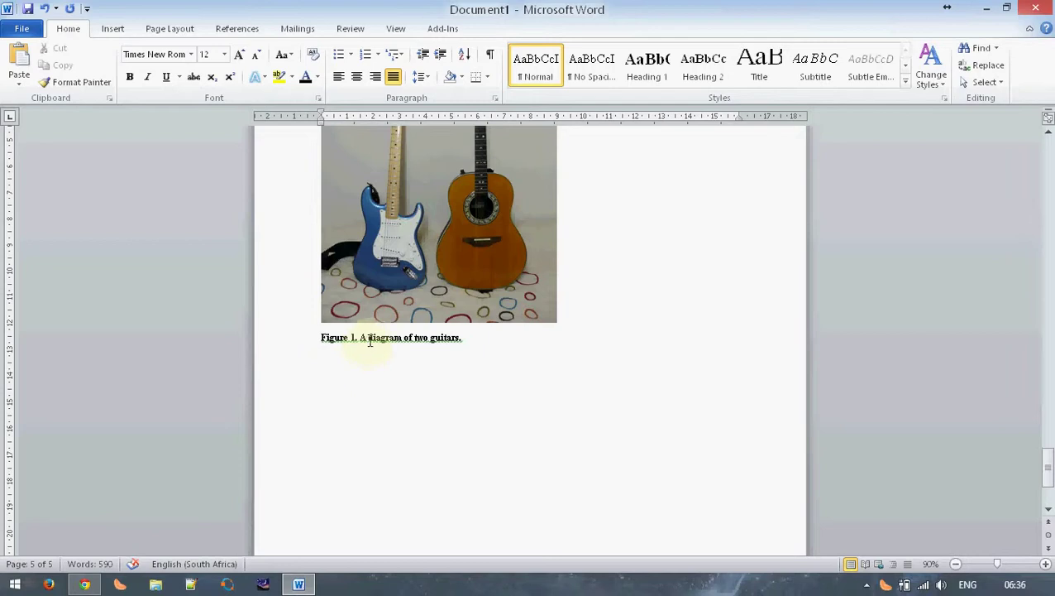
# Step: Append 'A schematic of the principle demonstrated is shown in' to the last Design & Simulation paragraph
pyautogui.click(370, 342)
pyautogui.scroll(8, 641, 318)
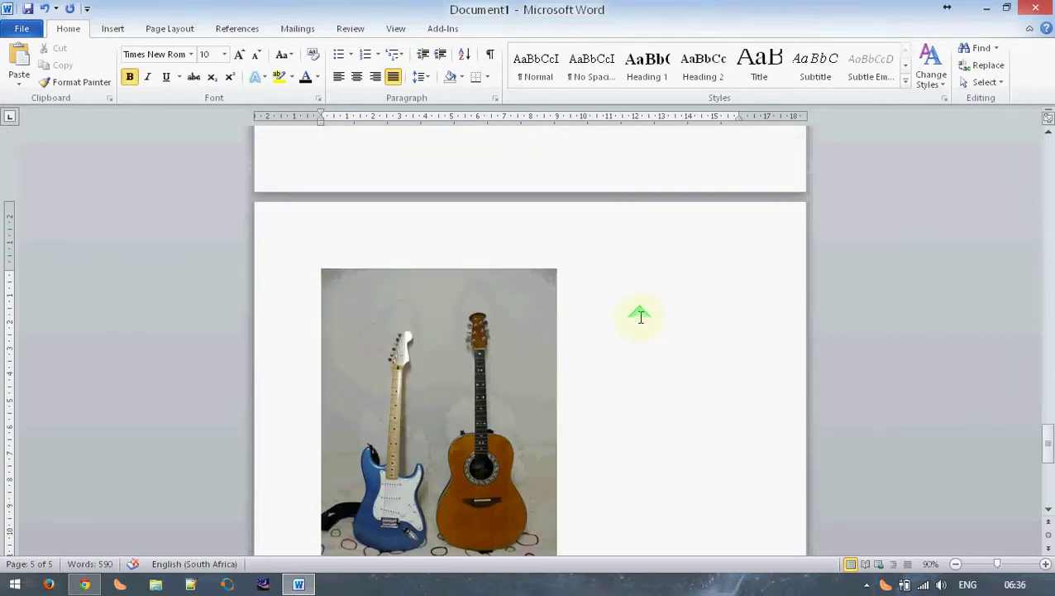
pyautogui.scroll(2, 641, 323)
pyautogui.scroll(5, 641, 287)
pyautogui.scroll(-2, 636, 275)
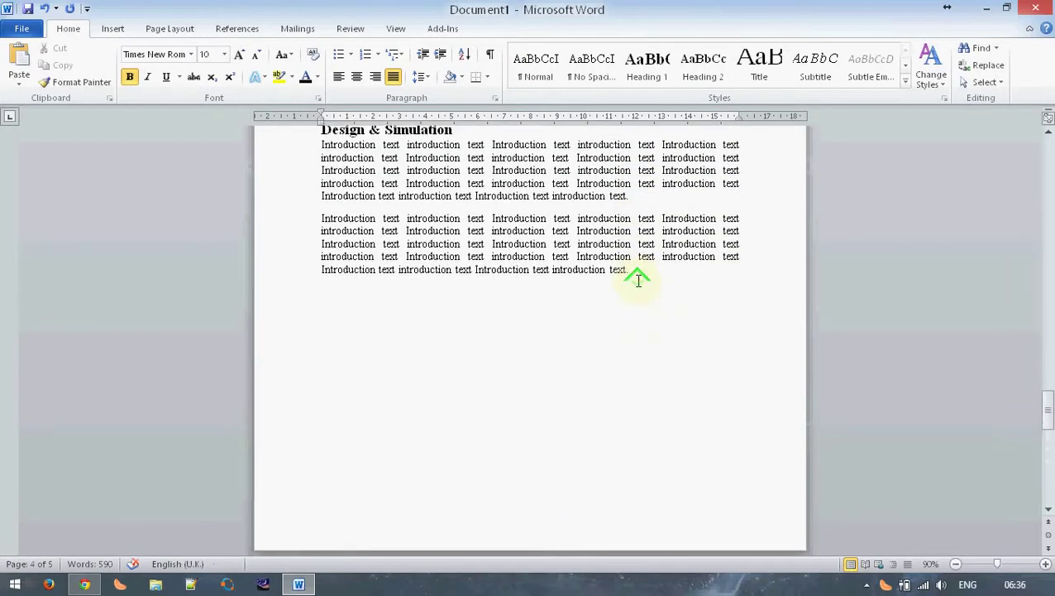
pyautogui.scroll(-5, 611, 250)
pyautogui.scroll(-6, 467, 291)
pyautogui.scroll(10, 470, 291)
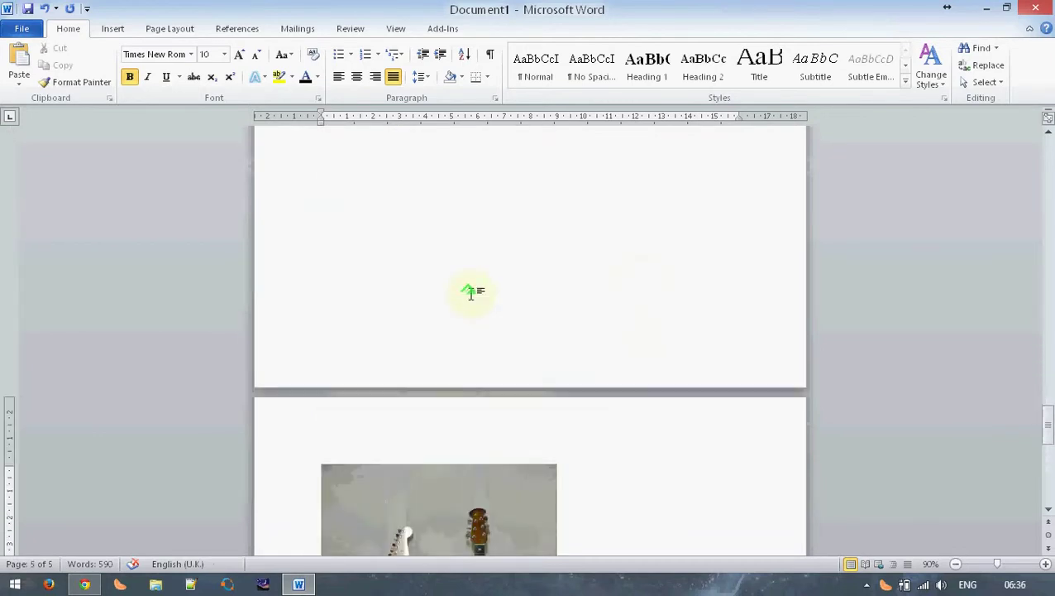
pyautogui.scroll(2, 483, 267)
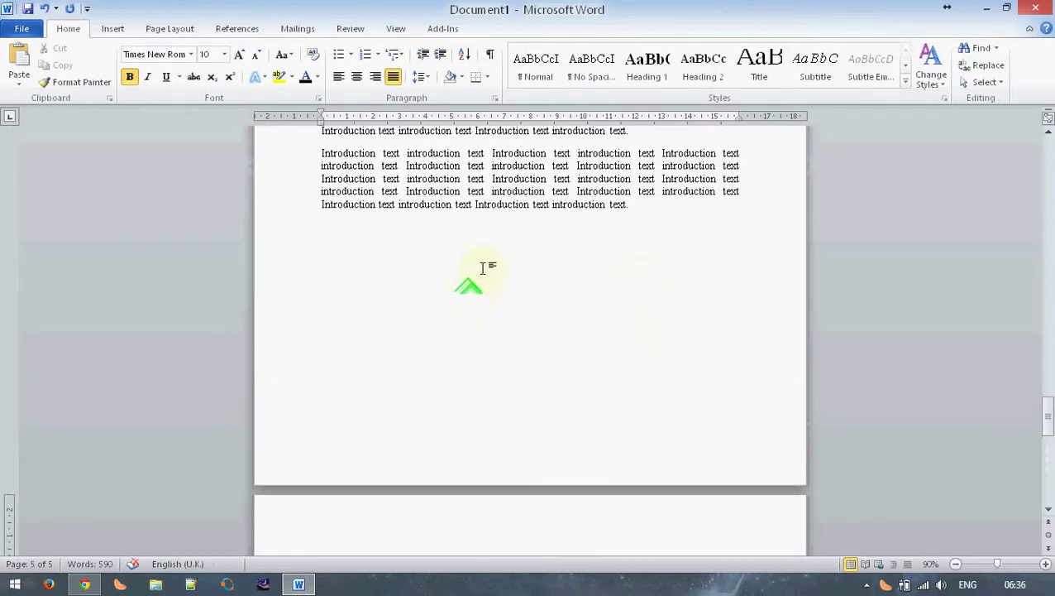
pyautogui.click(647, 208)
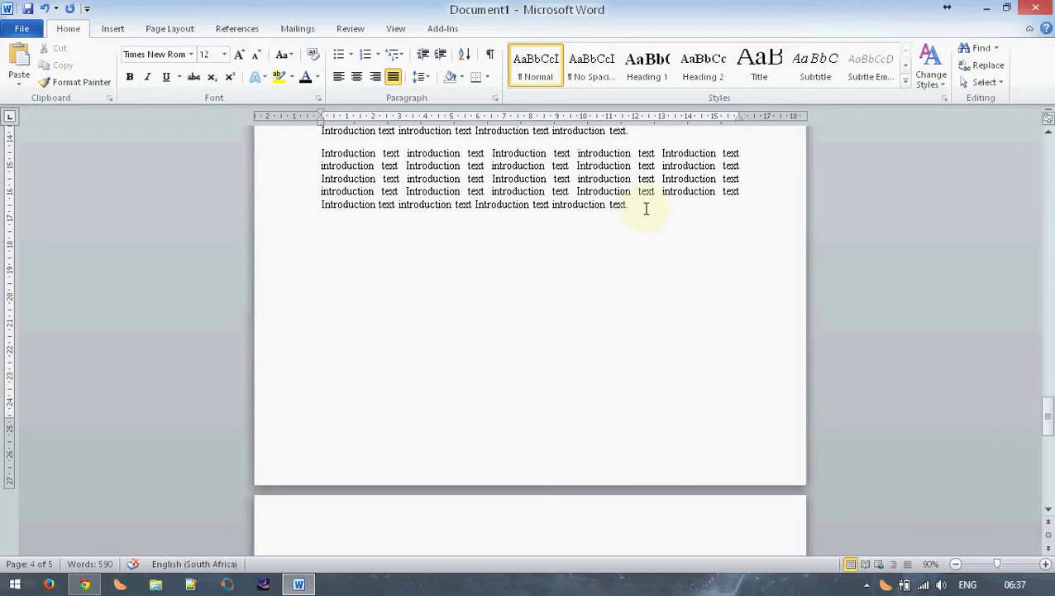
pyautogui.write(' A sch')
pyautogui.write('ematic of the ')
pyautogui.write('principle demon')
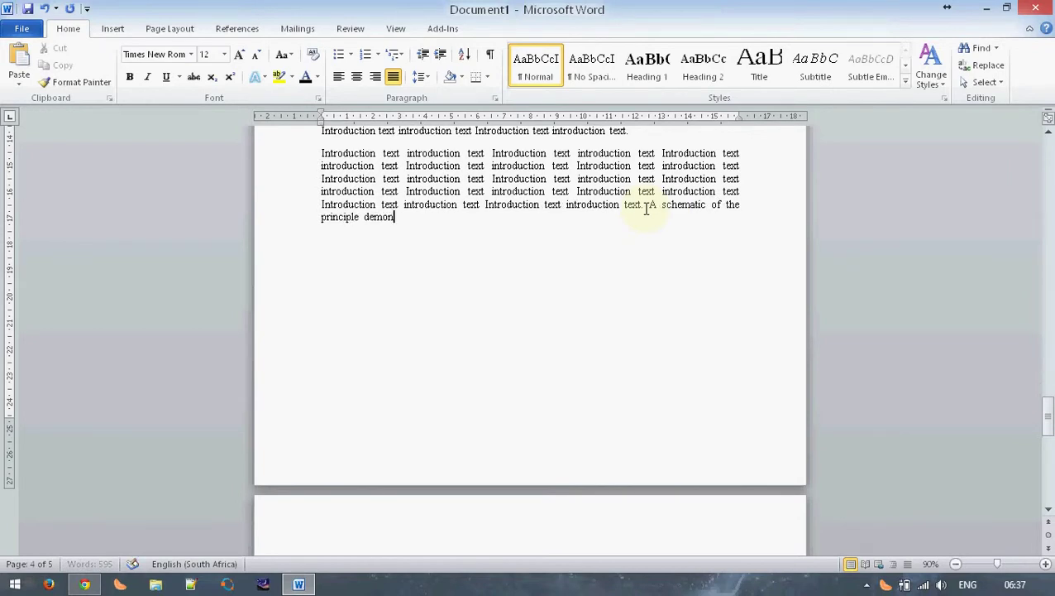
pyautogui.write('strated is show')
pyautogui.write('n in')
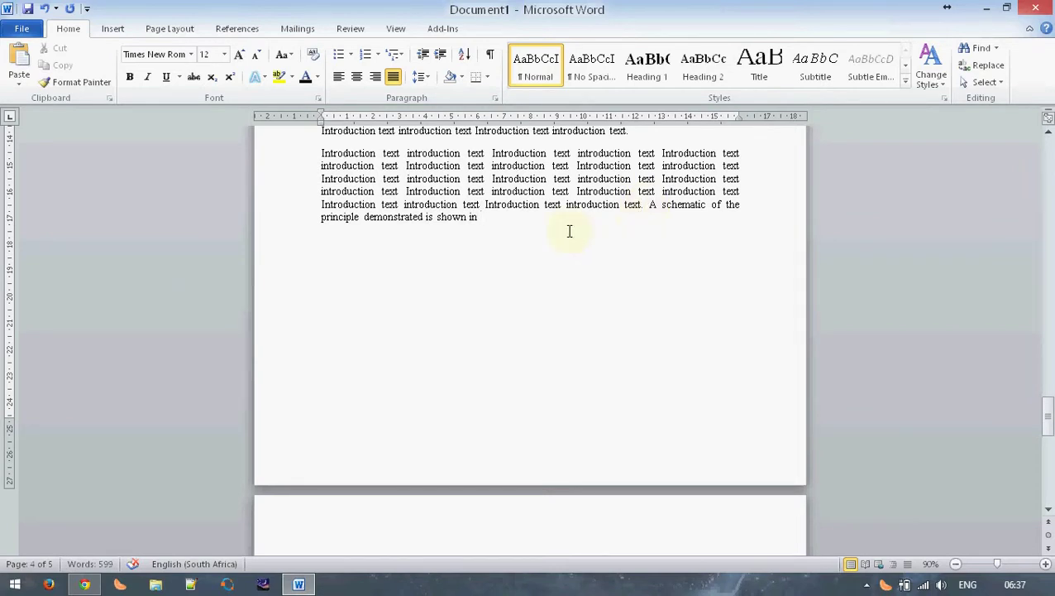
pyautogui.click(235, 30)
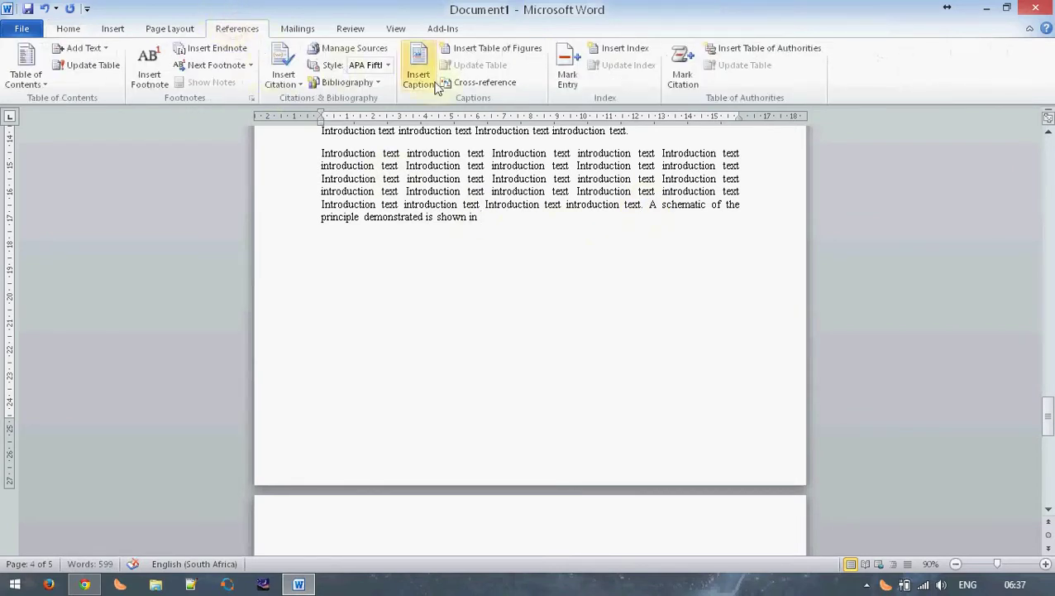
# Step: Insert a label-and-number cross-reference to Figure 1 at the end of the sentence
pyautogui.click(451, 86)
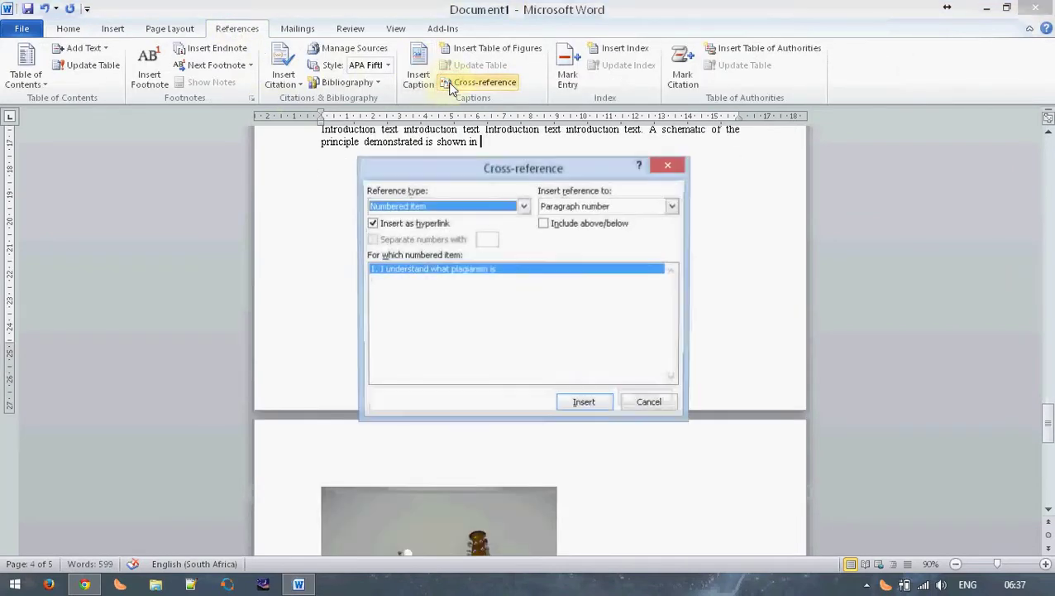
pyautogui.click(518, 207)
pyautogui.scroll(-1, 402, 266)
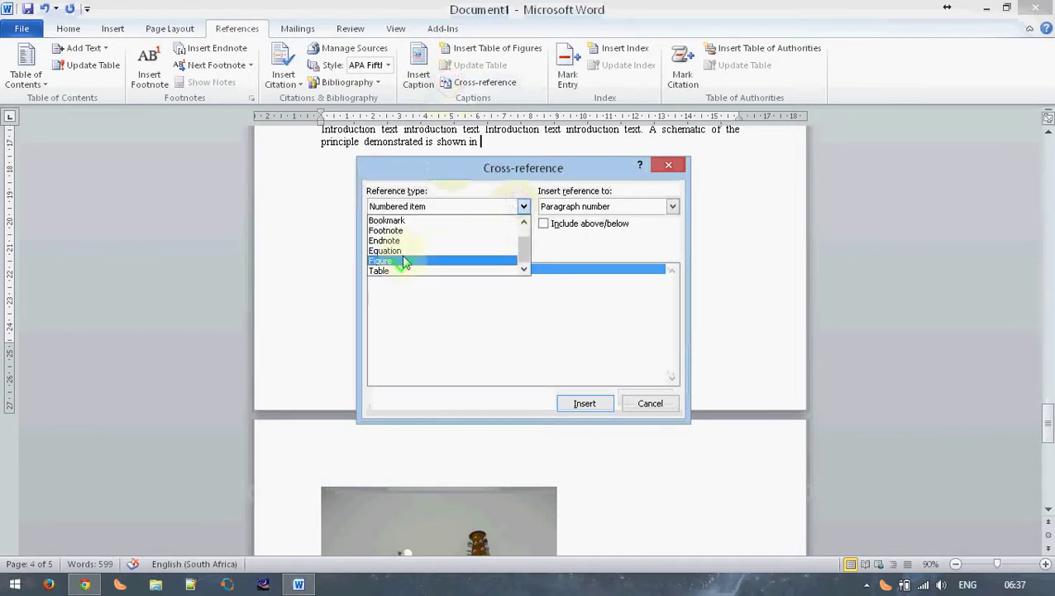
pyautogui.click(404, 262)
pyautogui.click(604, 206)
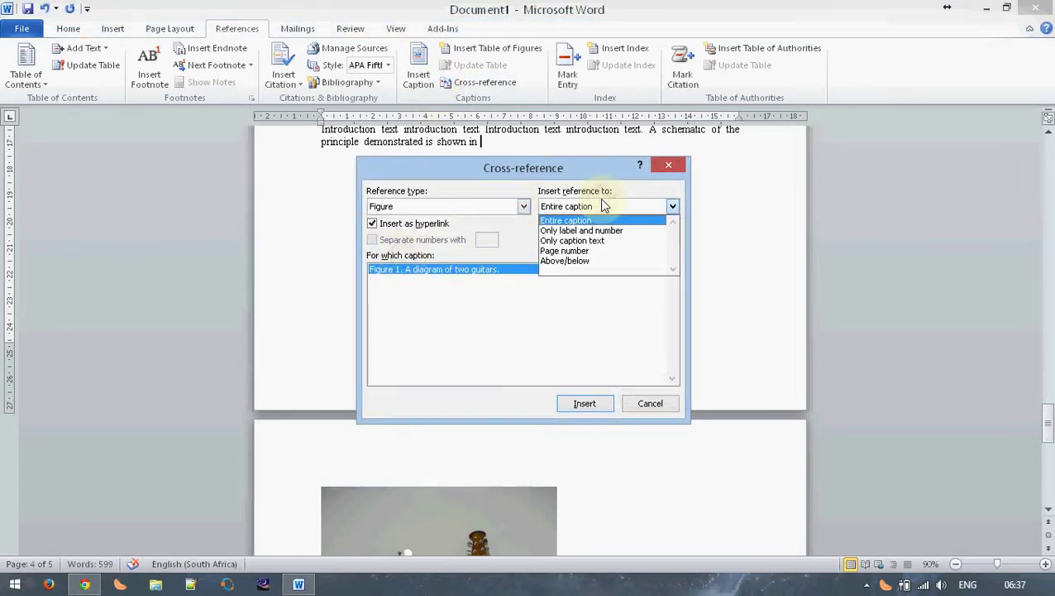
pyautogui.click(590, 230)
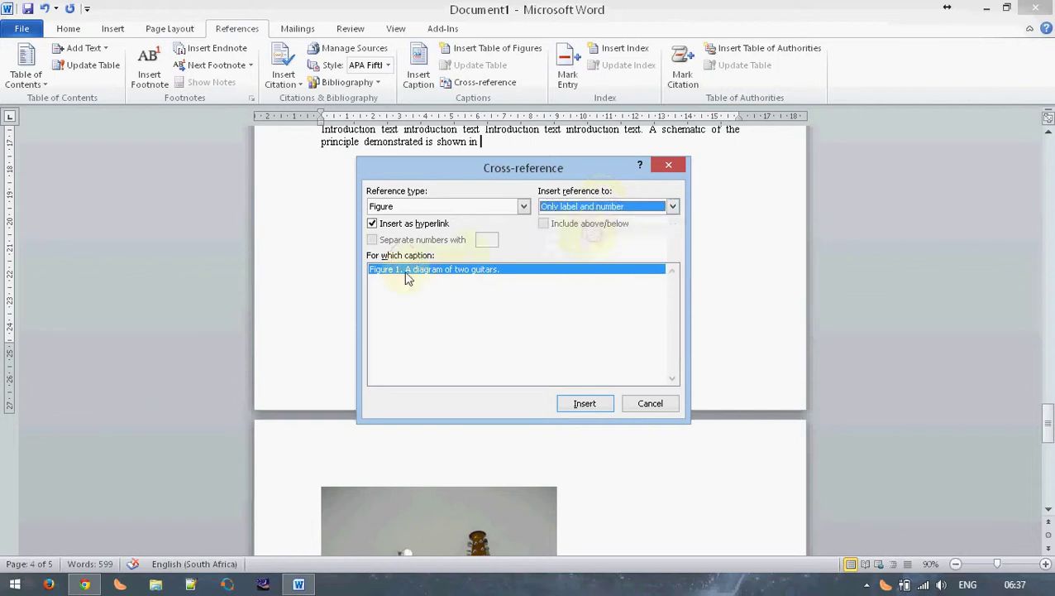
pyautogui.click(592, 404)
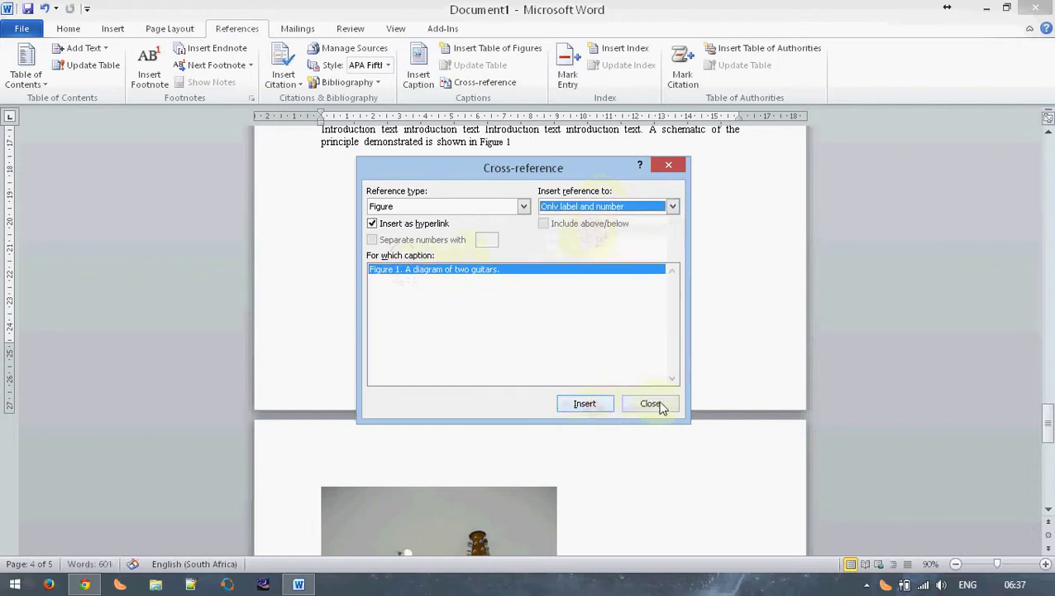
pyautogui.moveTo(530, 168); pyautogui.dragTo(515, 255)
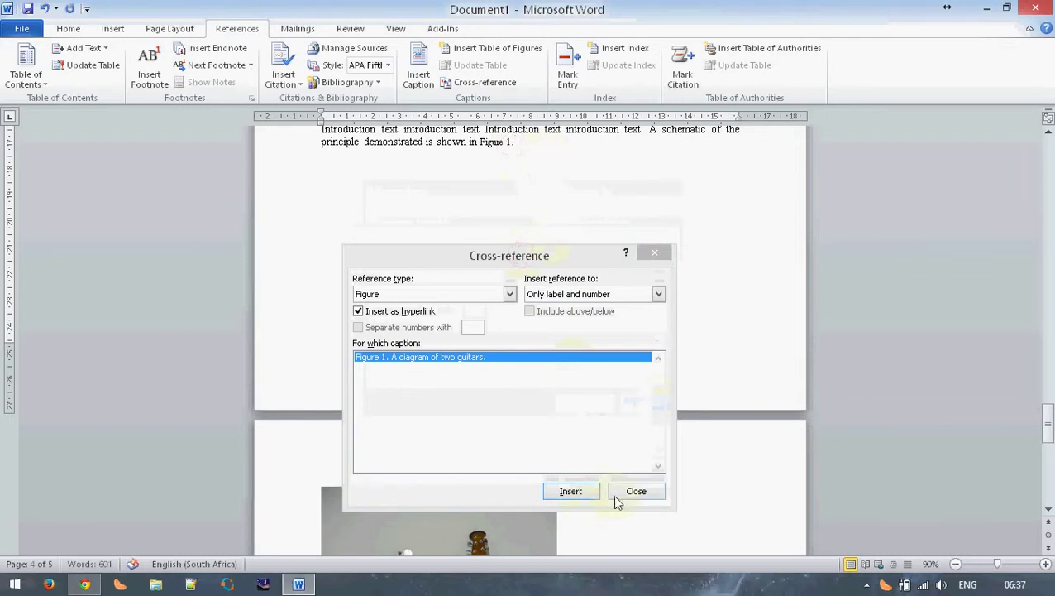
pyautogui.click(647, 493)
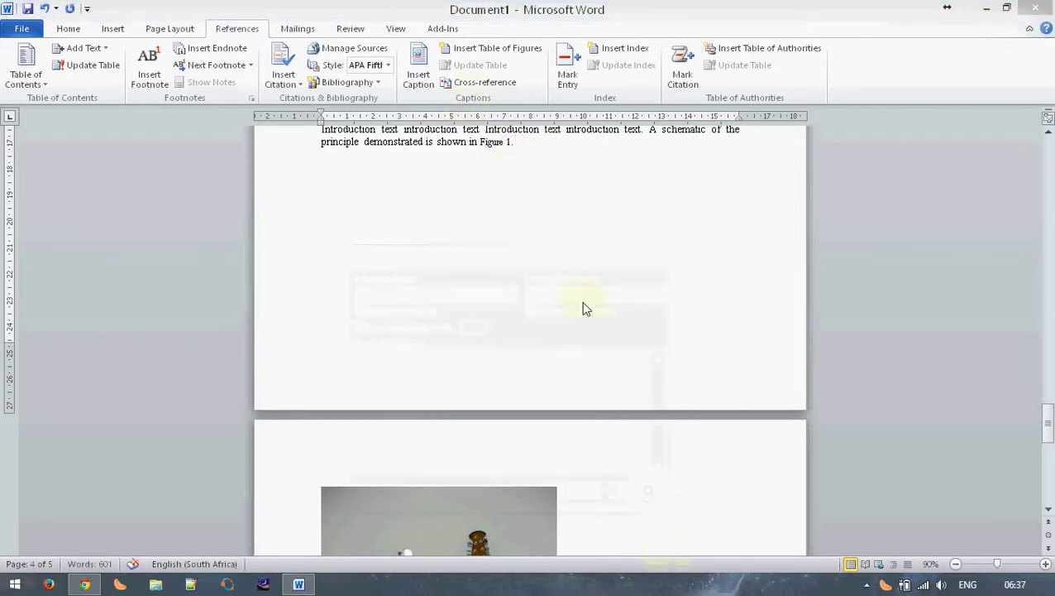
# Step: Check that 'Figure 1' is a linked field and locate the guitar picture it refers to
pyautogui.click(501, 142)
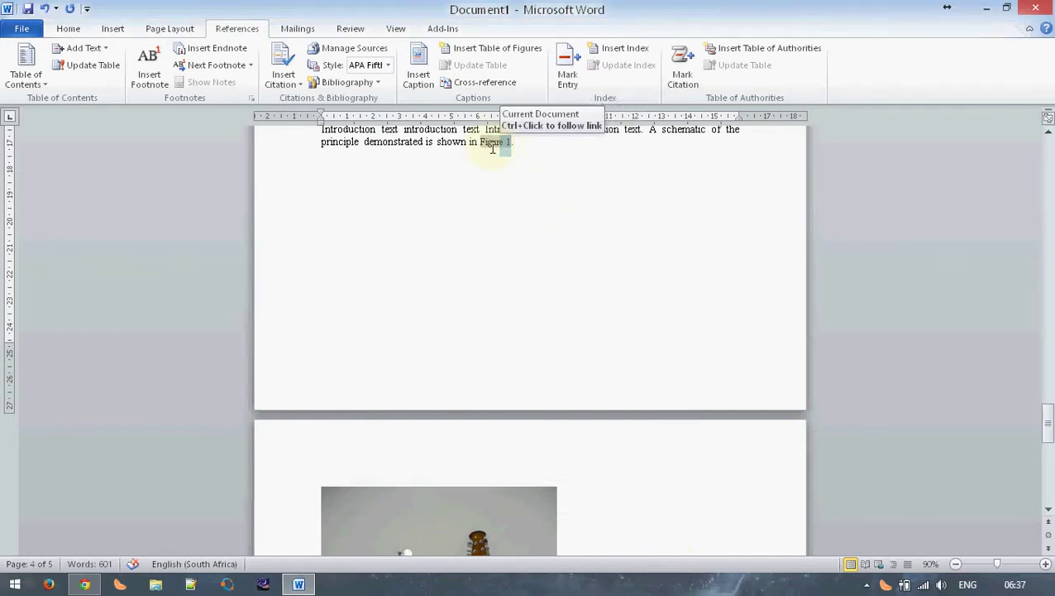
pyautogui.scroll(6, 495, 248)
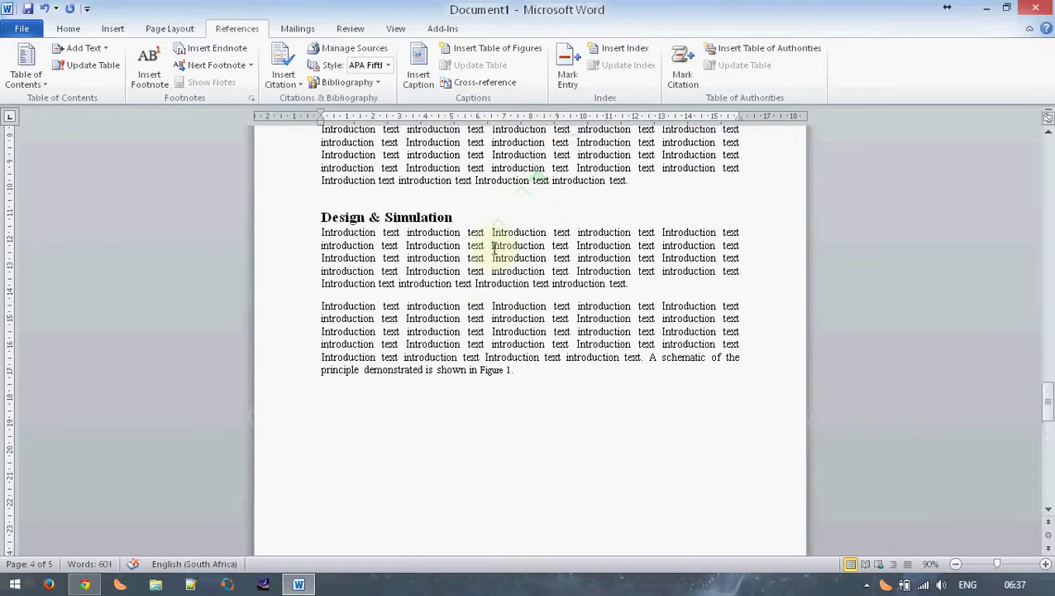
pyautogui.scroll(-3, 495, 248)
pyautogui.scroll(1, 501, 256)
pyautogui.scroll(1, 509, 273)
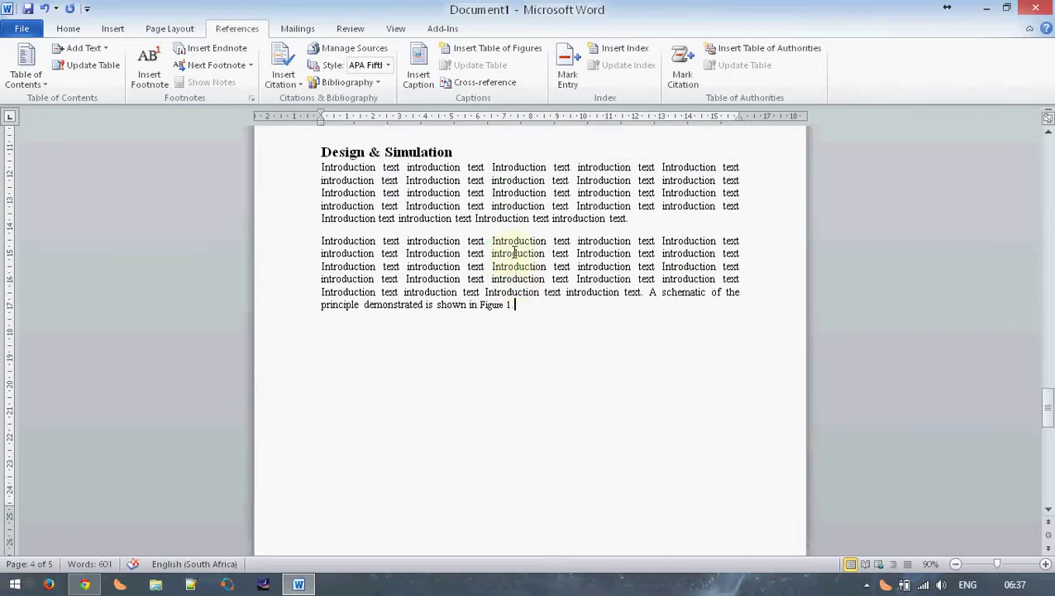
pyautogui.scroll(-2, 513, 251)
pyautogui.scroll(-1, 514, 251)
pyautogui.scroll(-7, 513, 252)
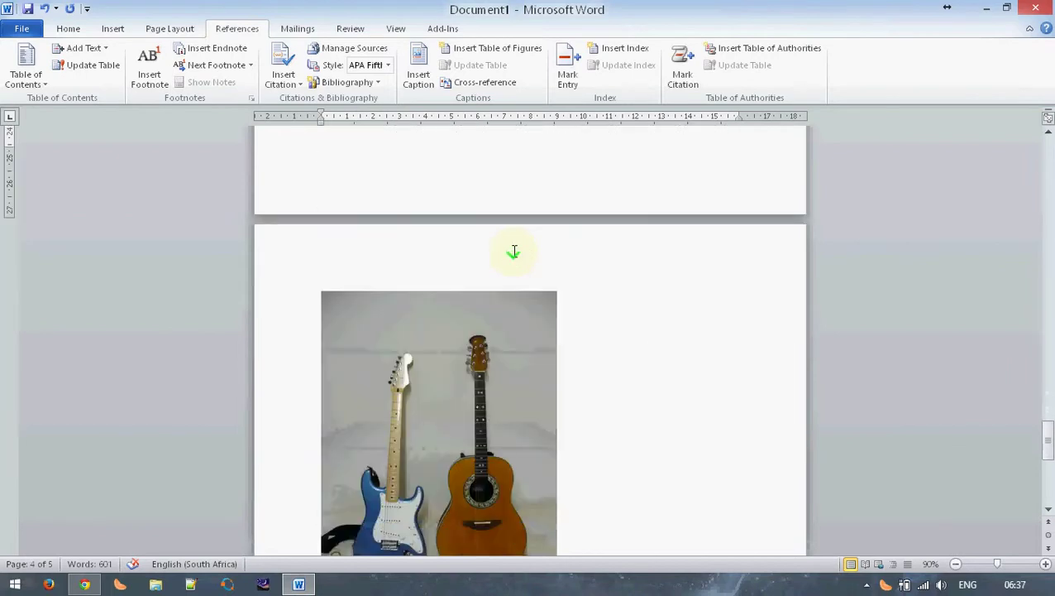
pyautogui.scroll(-7, 513, 251)
pyautogui.scroll(5, 514, 251)
pyautogui.click(499, 361)
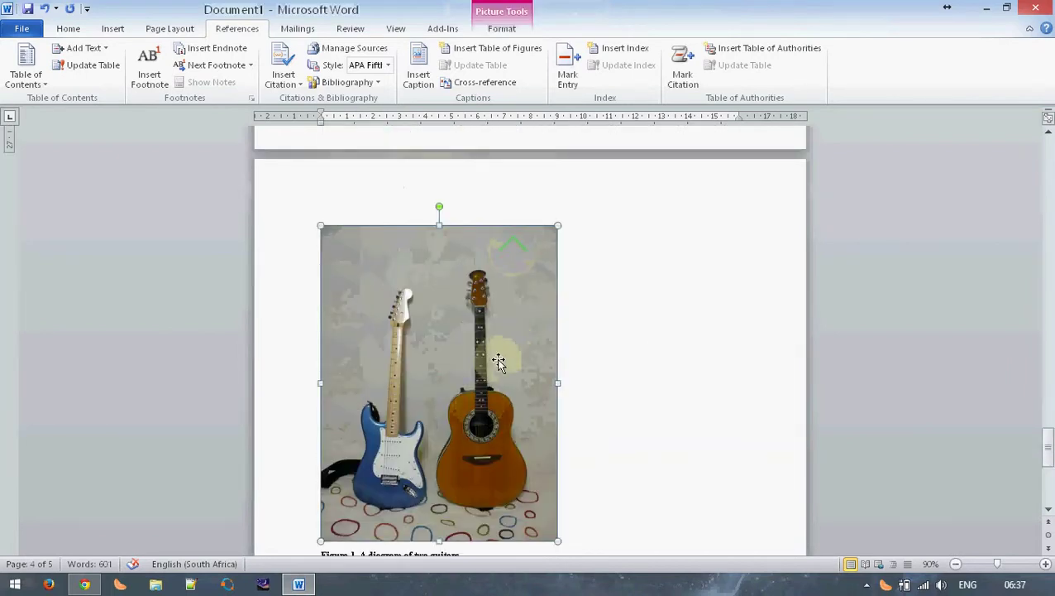
pyautogui.scroll(4, 513, 323)
pyautogui.click(534, 264)
pyautogui.scroll(-5, 538, 265)
pyautogui.scroll(-3, 539, 281)
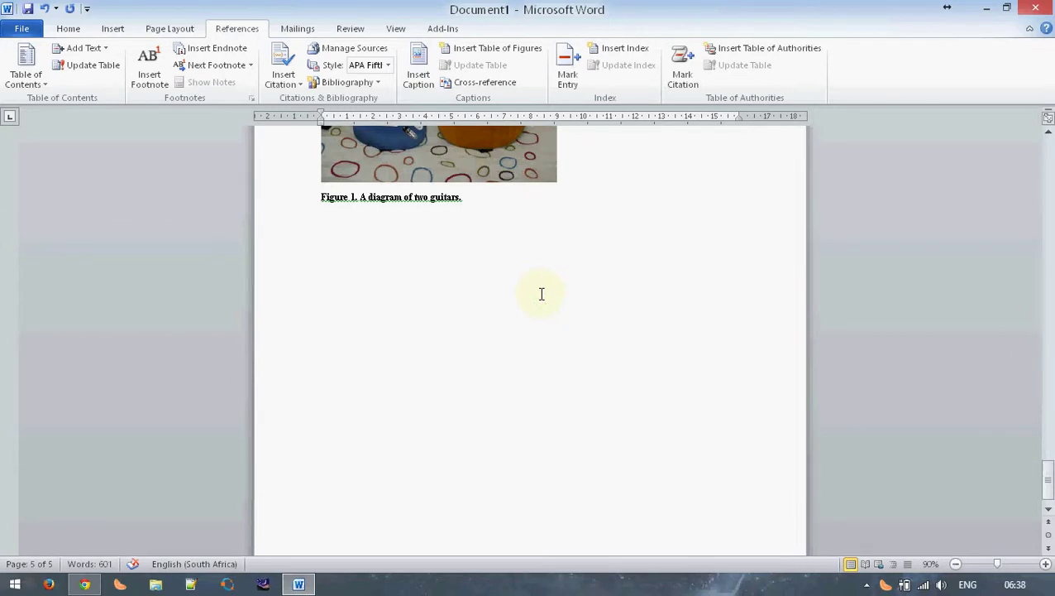
pyautogui.scroll(5, 542, 294)
pyautogui.scroll(6, 541, 290)
pyautogui.scroll(6, 556, 294)
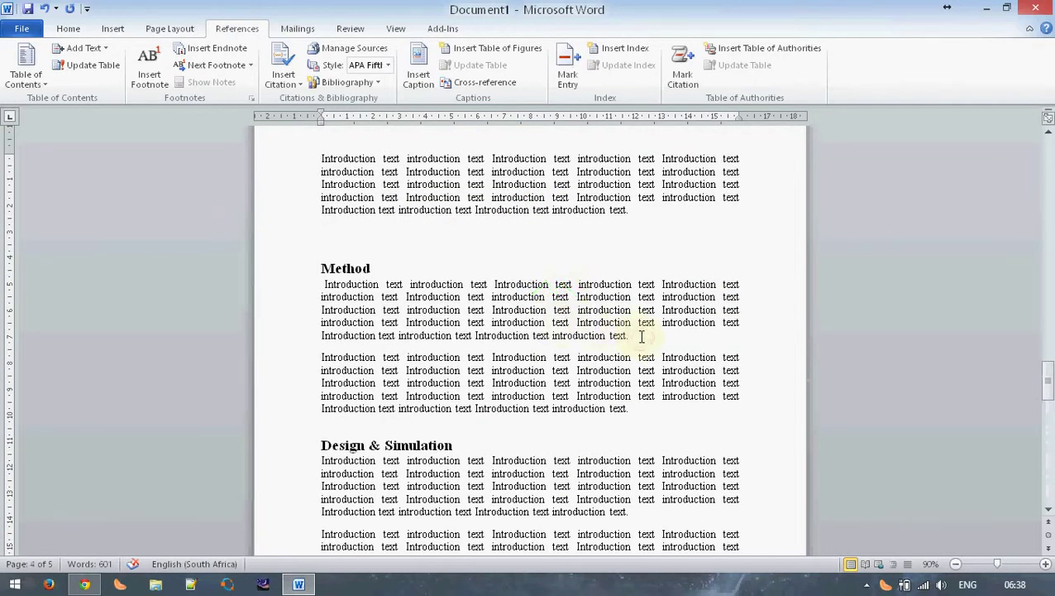
pyautogui.scroll(5, 636, 327)
pyautogui.scroll(-8, 629, 318)
pyautogui.scroll(-8, 624, 310)
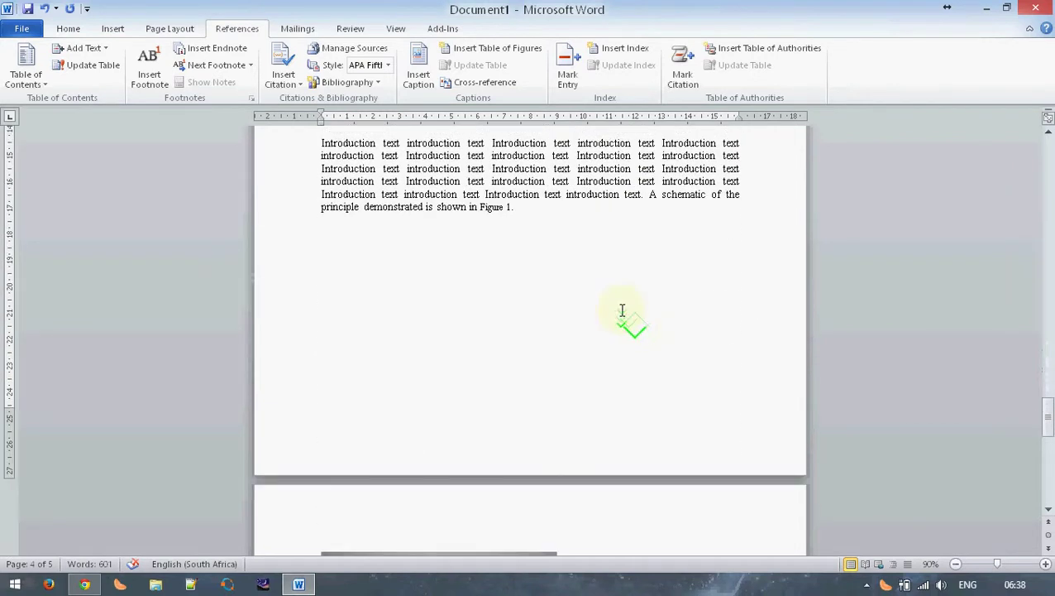
# Step: Follow the Figure 1 cross-reference to the guitar figure, then bring up that field's context menu
pyautogui.keyDown('ctrl'); pyautogui.click(509, 208); pyautogui.keyUp('ctrl')
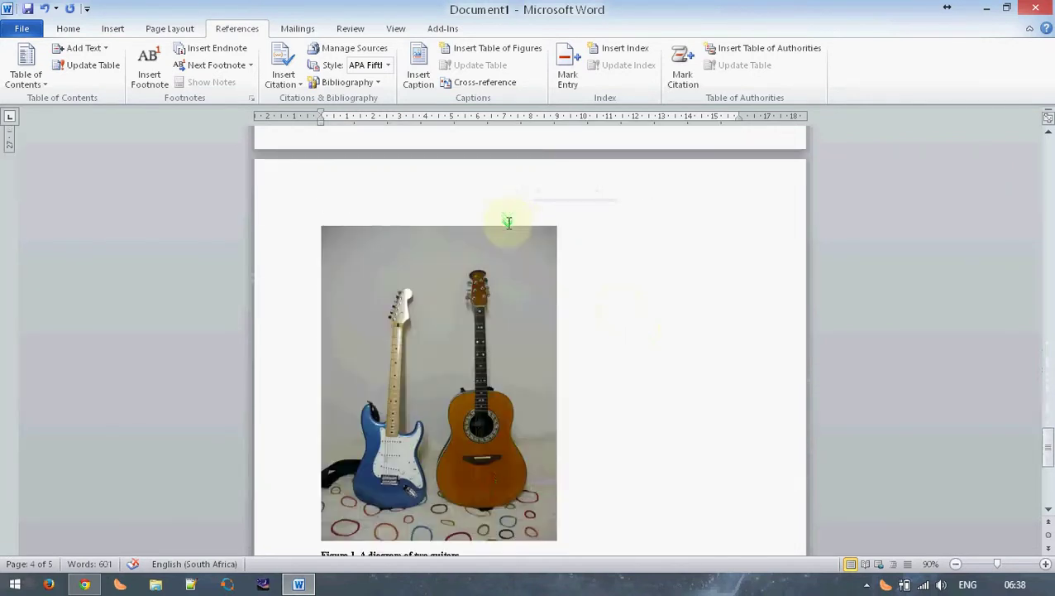
pyautogui.scroll(-7, 505, 223)
pyautogui.scroll(2, 503, 244)
pyautogui.scroll(3, 506, 258)
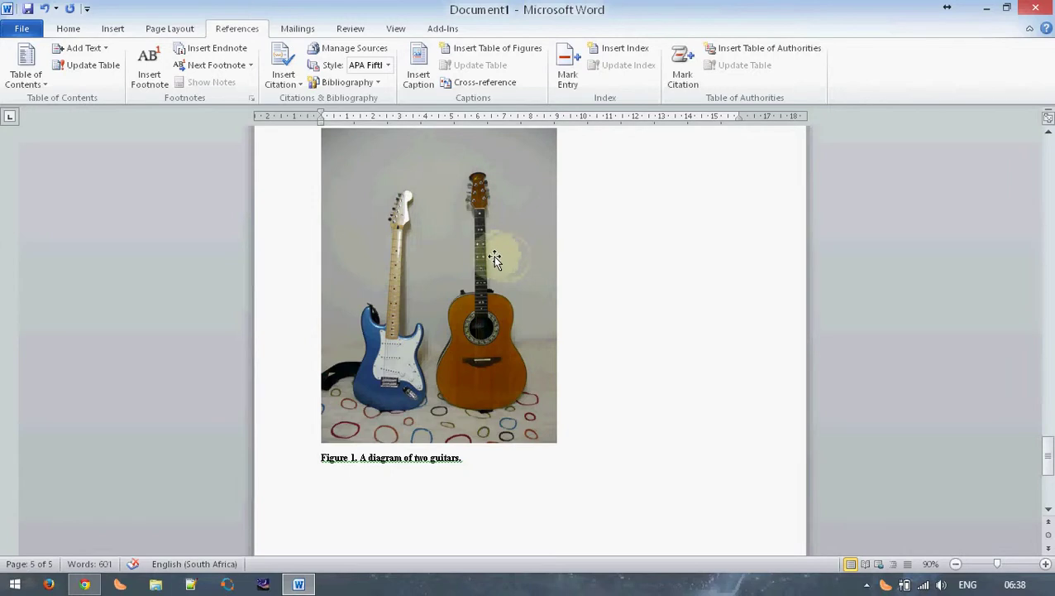
pyautogui.scroll(6, 511, 266)
pyautogui.scroll(7, 511, 266)
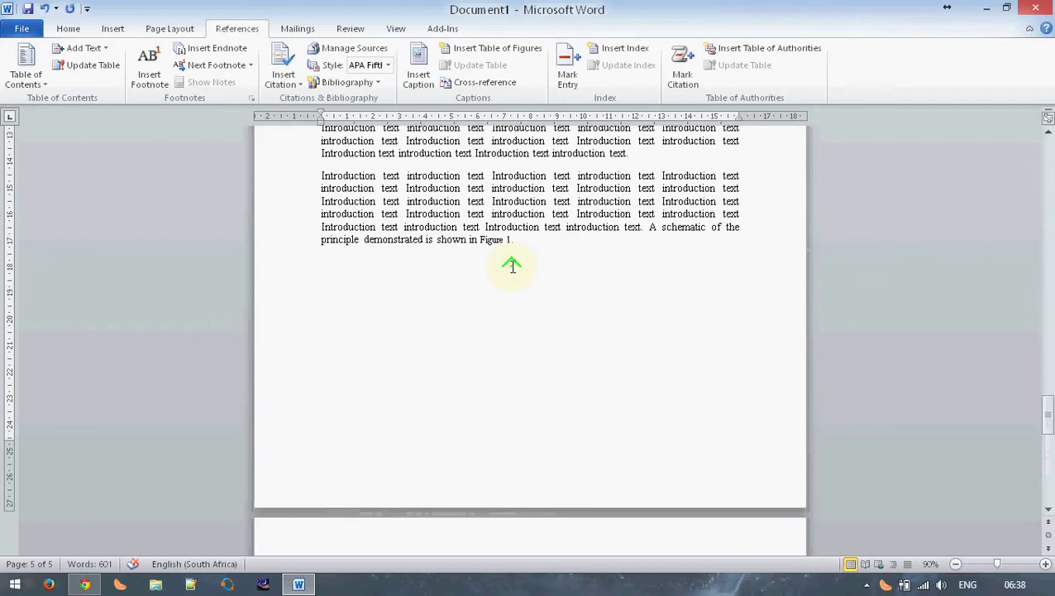
pyautogui.click(508, 271)
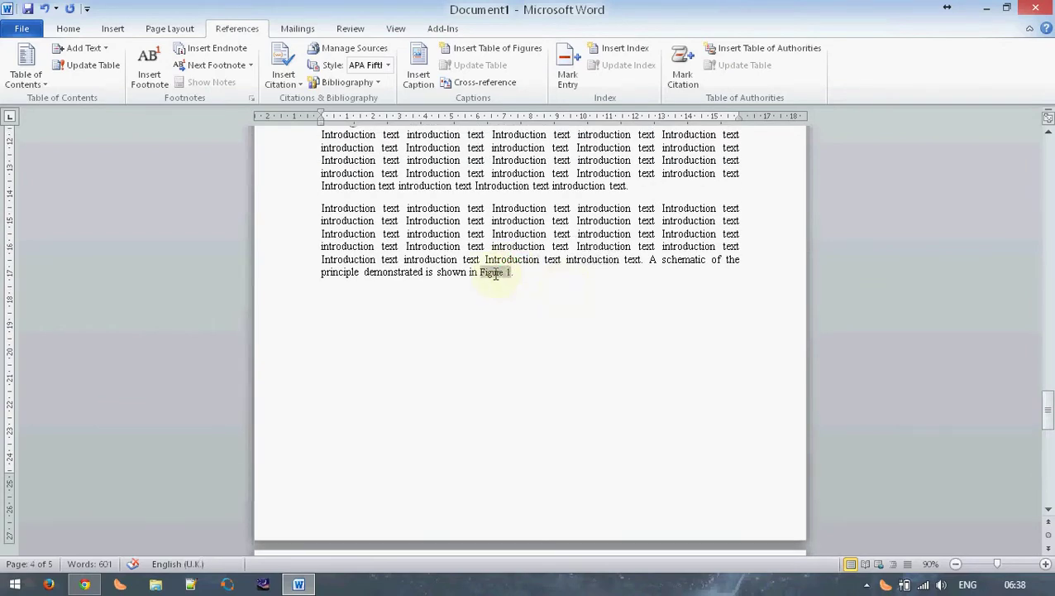
pyautogui.rightClick(497, 272)
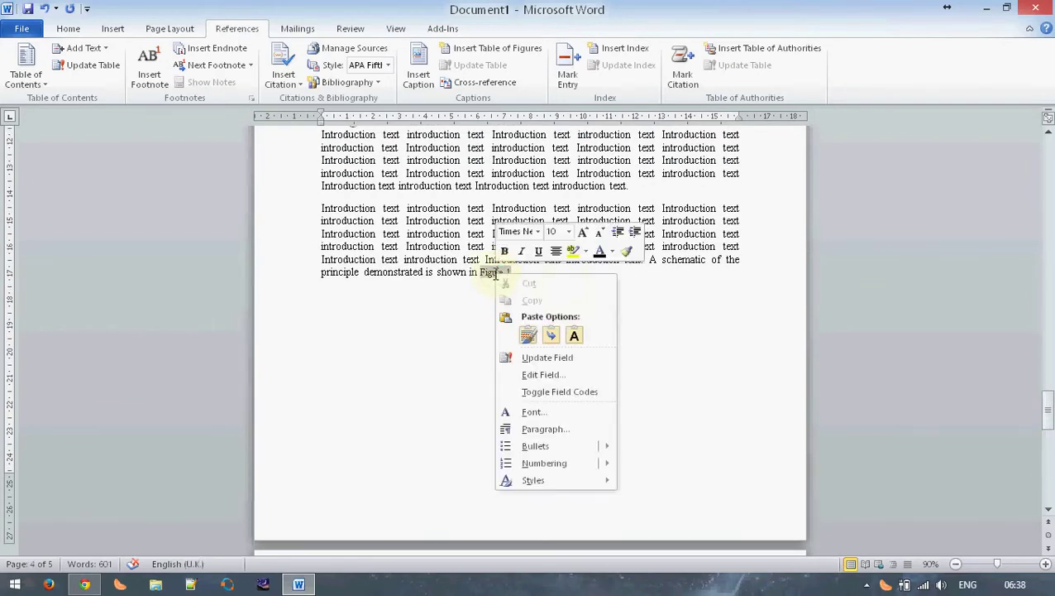
# Step: Update the Figure 1 cross-reference field from its context menu
pyautogui.click(544, 358)
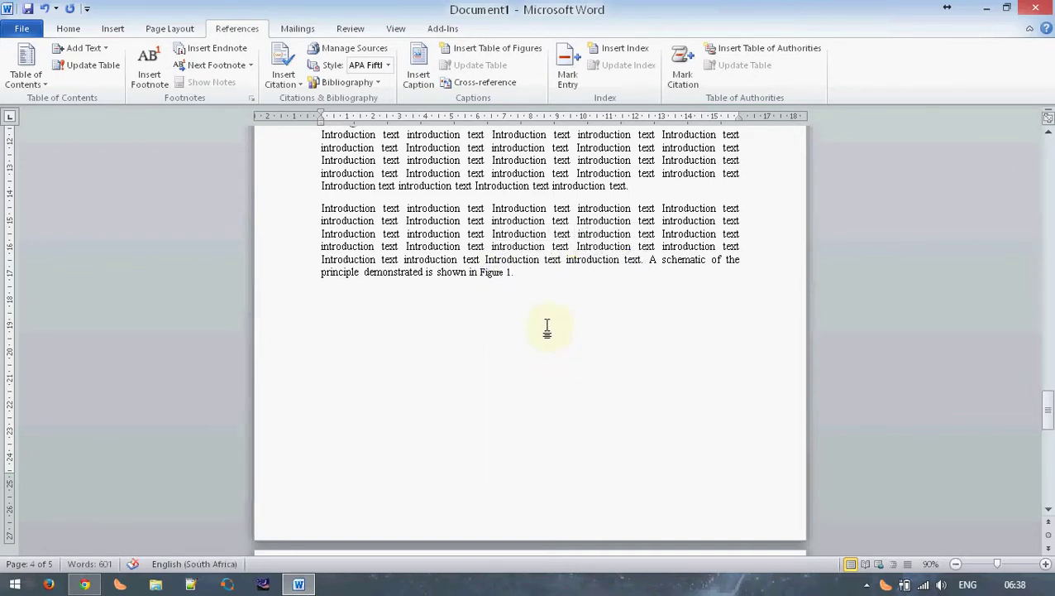
pyautogui.scroll(2, 538, 323)
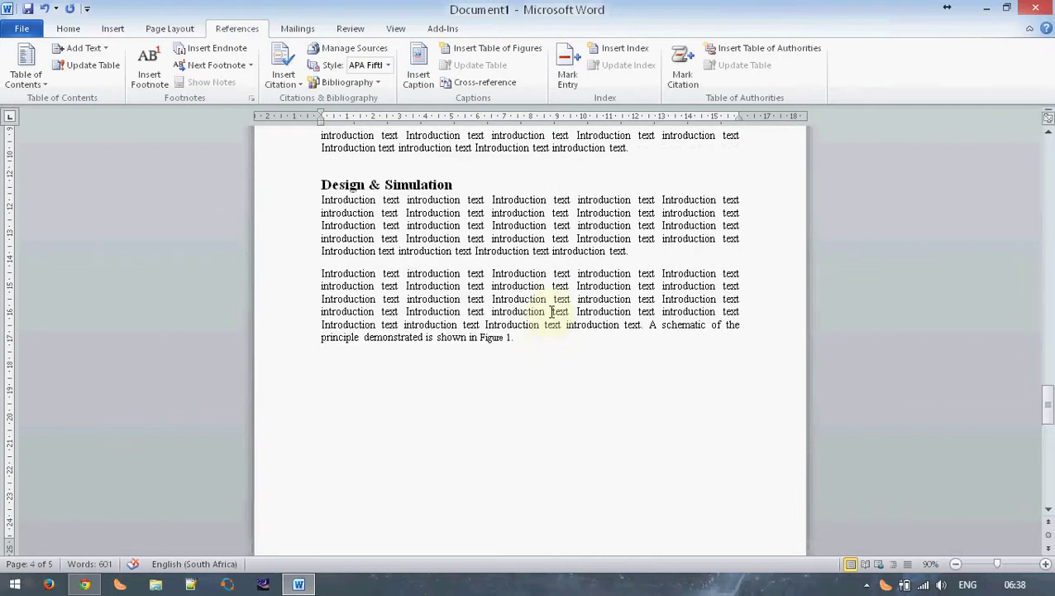
pyautogui.scroll(2, 555, 314)
pyautogui.scroll(5, 547, 289)
pyautogui.scroll(5, 550, 287)
pyautogui.scroll(-2, 550, 287)
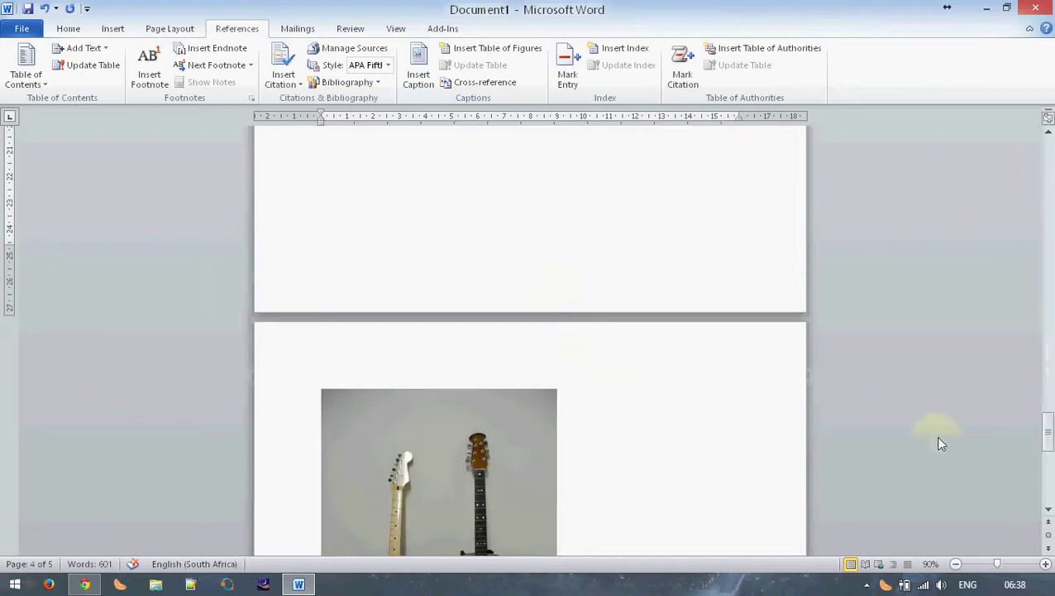
# Step: Place the caret on the empty line below the 'Figure 1. A diagram of two guitars.' caption
pyautogui.scroll(-1, 678, 353)
pyautogui.scroll(-5, 646, 327)
pyautogui.scroll(-2, 632, 327)
pyautogui.click(632, 328)
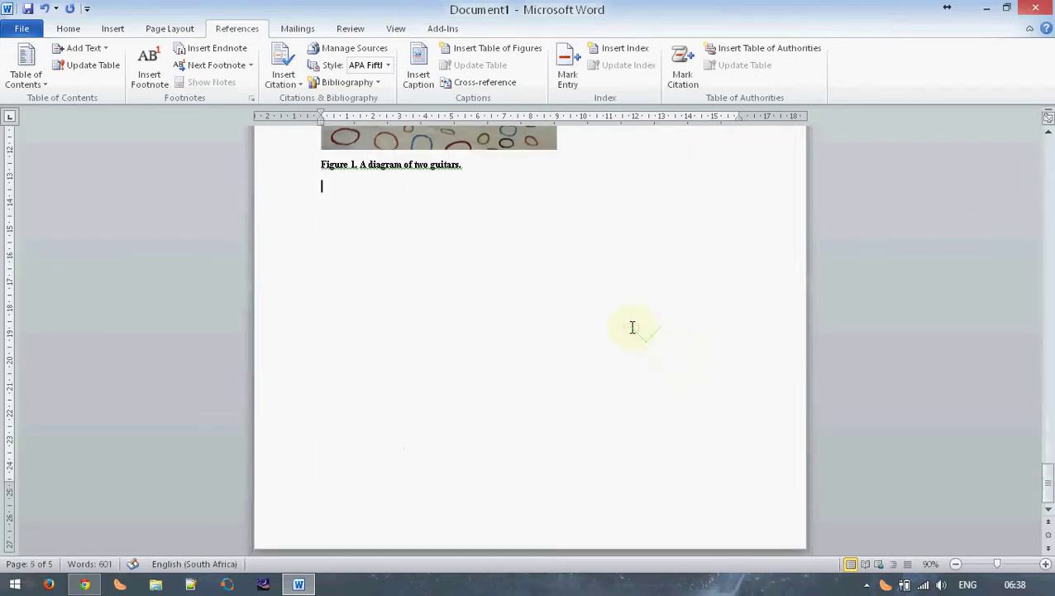
# Step: Turn the empty line into a Heading 1 reading 'Results'
pyautogui.click(68, 28)
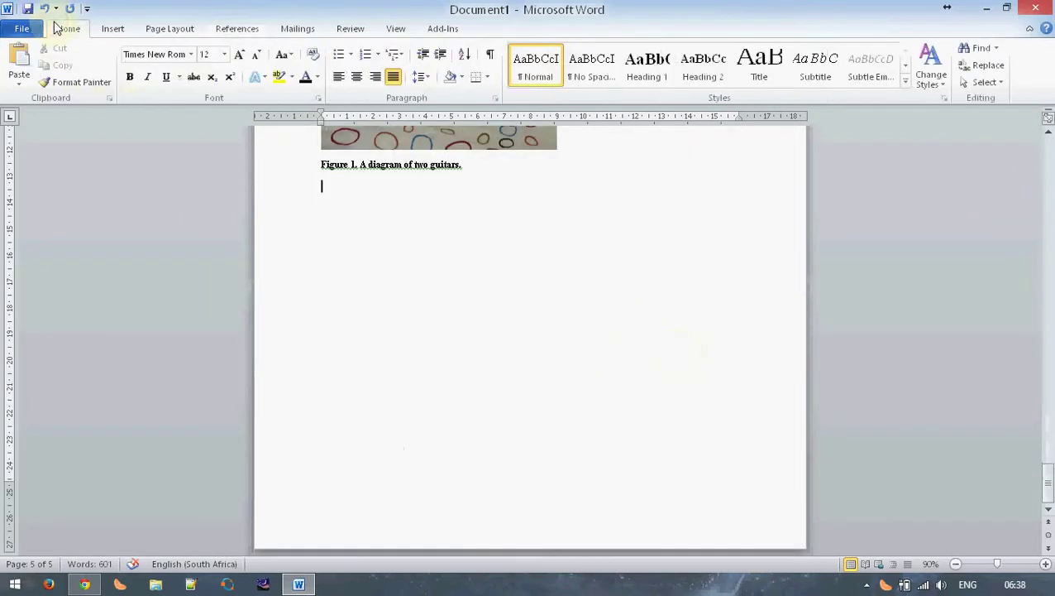
pyautogui.click(661, 77)
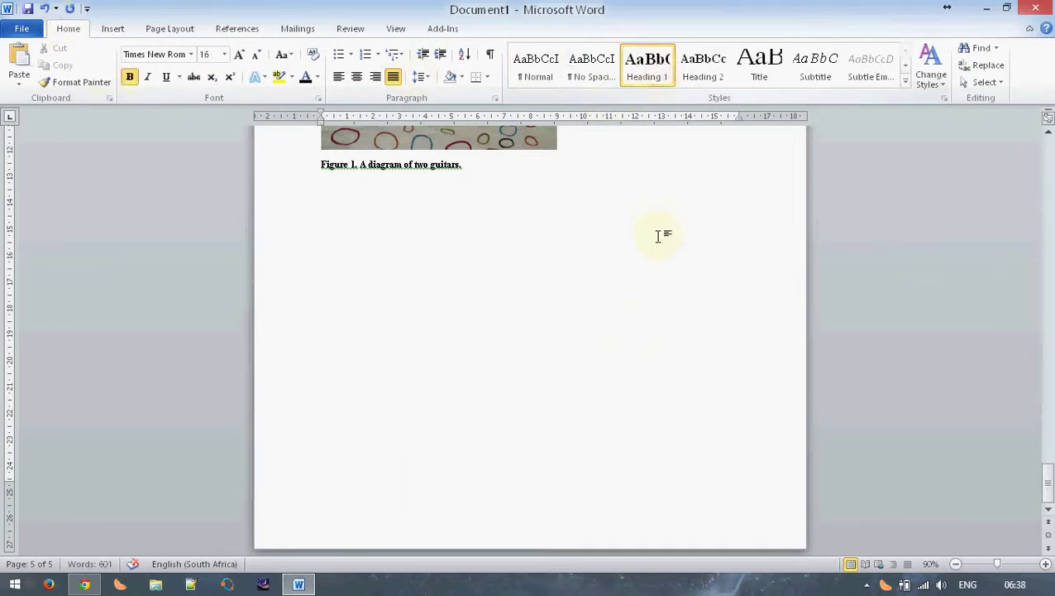
pyautogui.write('RE')
pyautogui.press('BackSpace')
pyautogui.write('ed')
pyautogui.press('BackSpace')
pyautogui.write('sul')
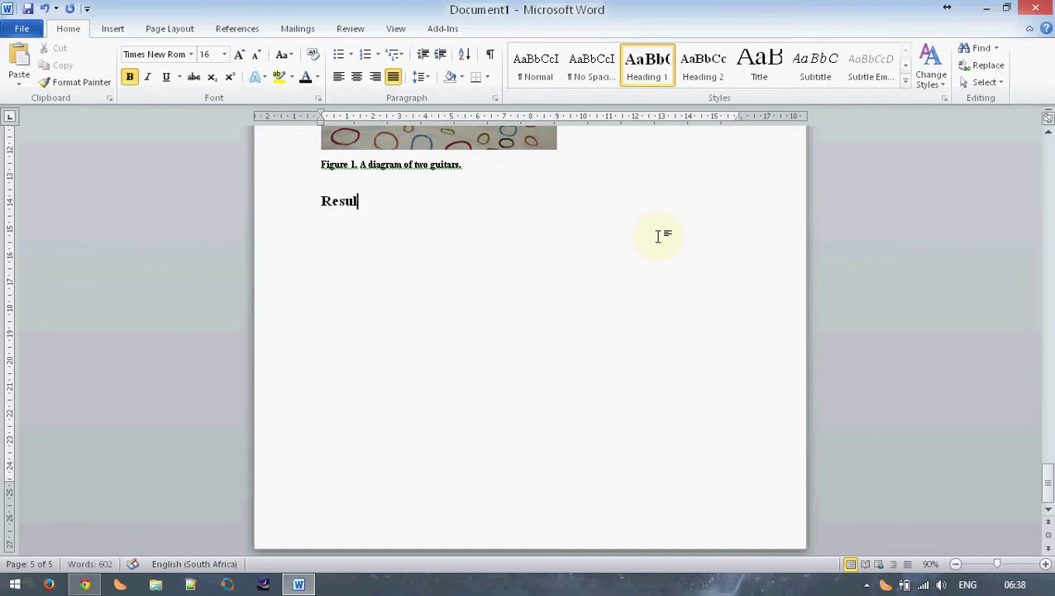
pyautogui.write('ts')
pyautogui.press('Return')
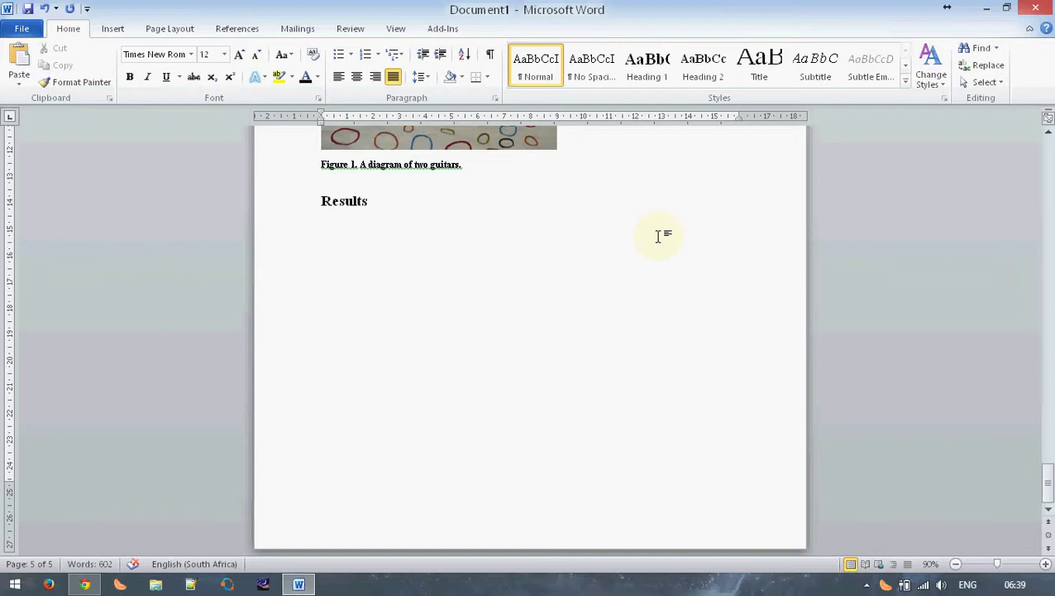
# Step: Add the sentence 'The digital system that was constructed worked in accordance with the design.' followed by blank lines
pyautogui.write('The')
pyautogui.write(' digital  system that was constructed worked in accordance with the design.')
pyautogui.press('Return')
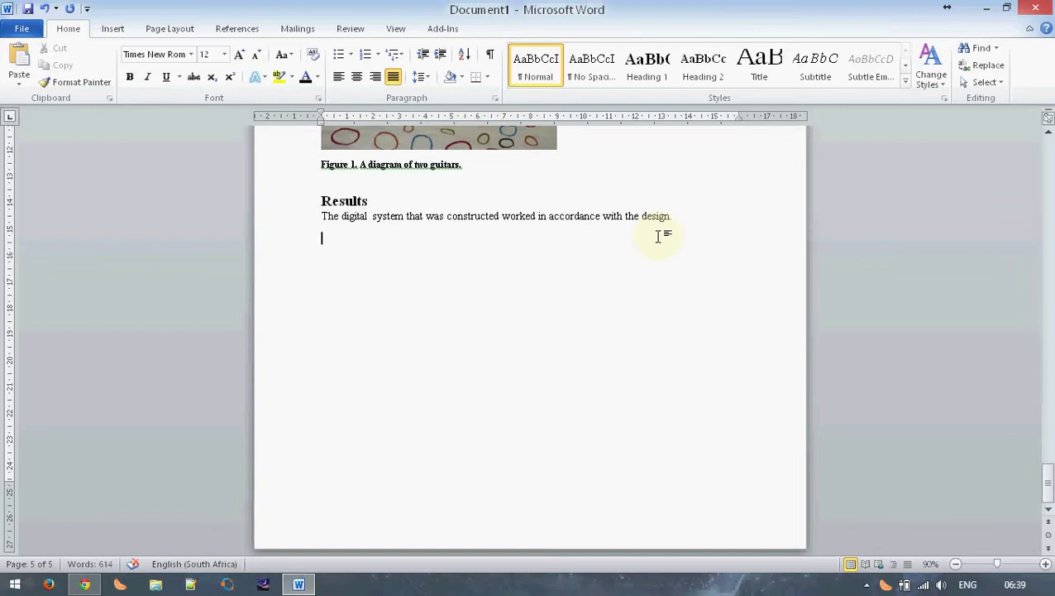
pyautogui.press('Return')
# Step: Add a Heading 1 'Discussion' followed by 'This section should not introduce any new information.'
pyautogui.click(648, 65)
pyautogui.write('D')
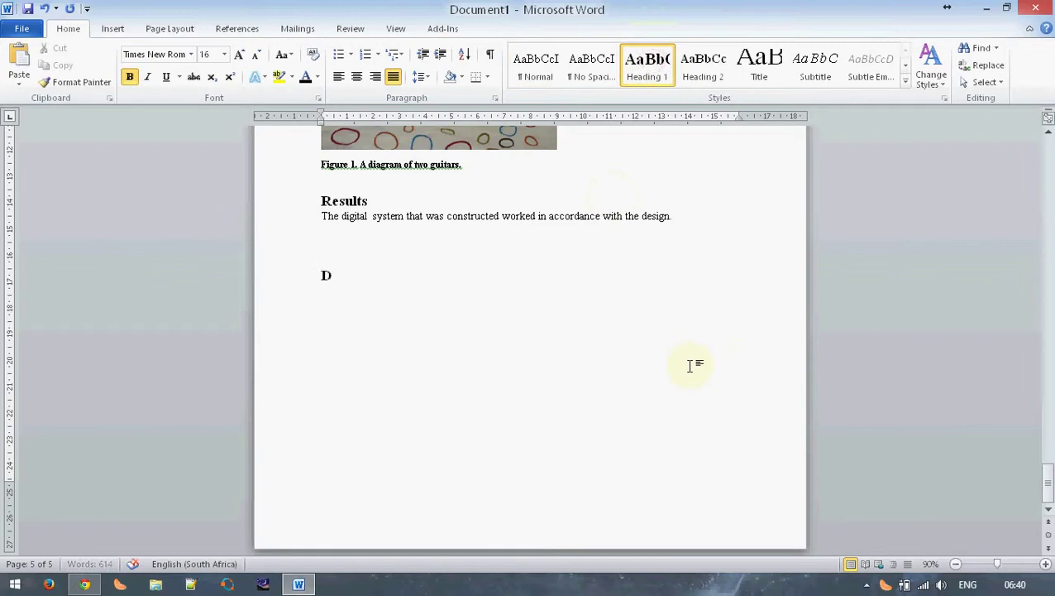
pyautogui.write('iscussion')
pyautogui.press('Return')
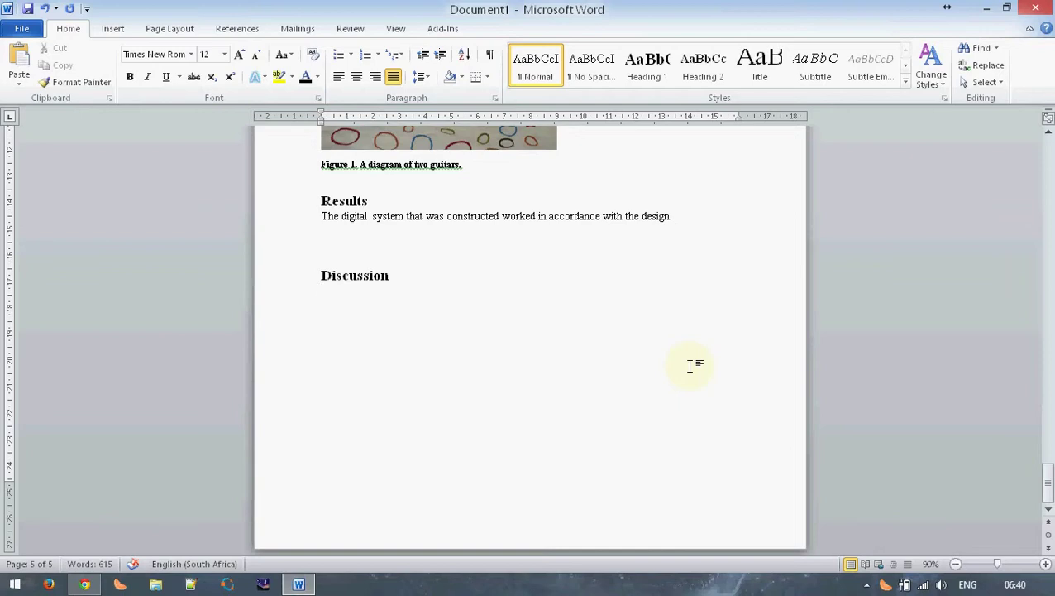
pyautogui.write('This sectio')
pyautogui.write('n should not introduce any new information.')
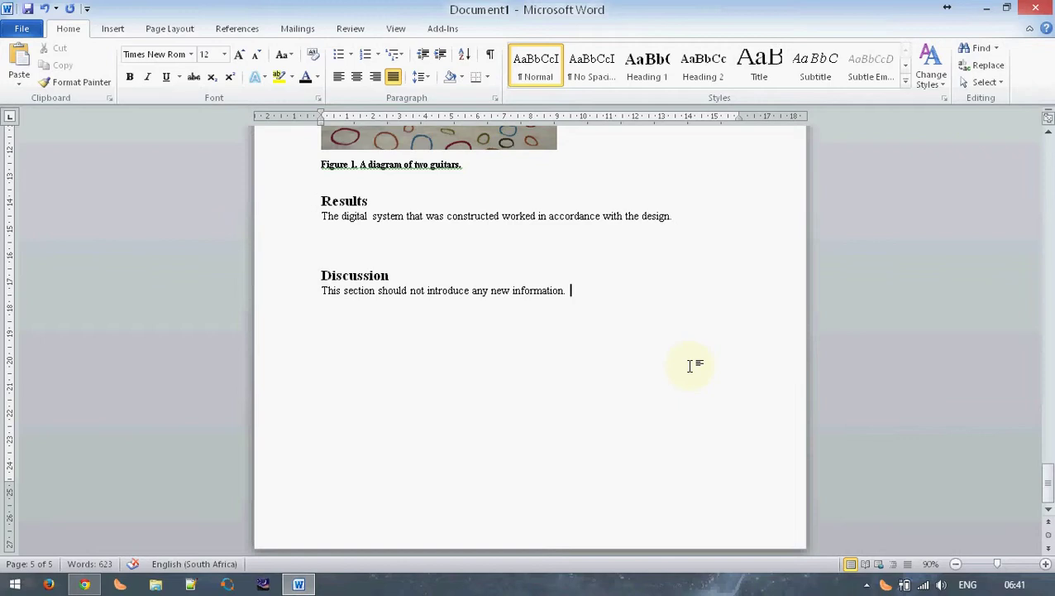
# Step: Select text in the Results sentence, then return the caret to the end of the Discussion sentence
pyautogui.doubleClick(529, 216)
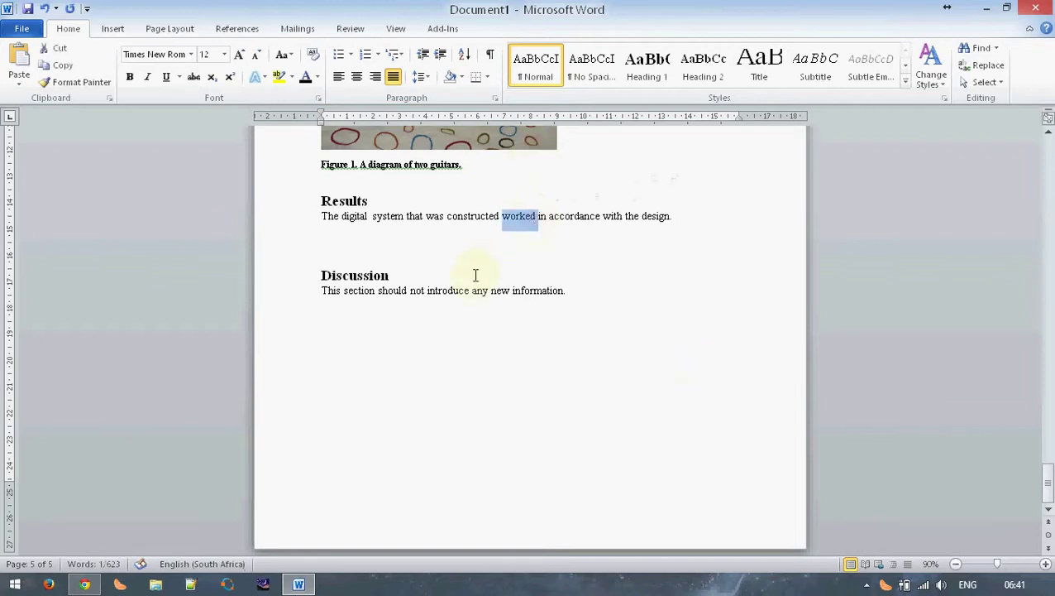
pyautogui.scroll(15, 476, 276)
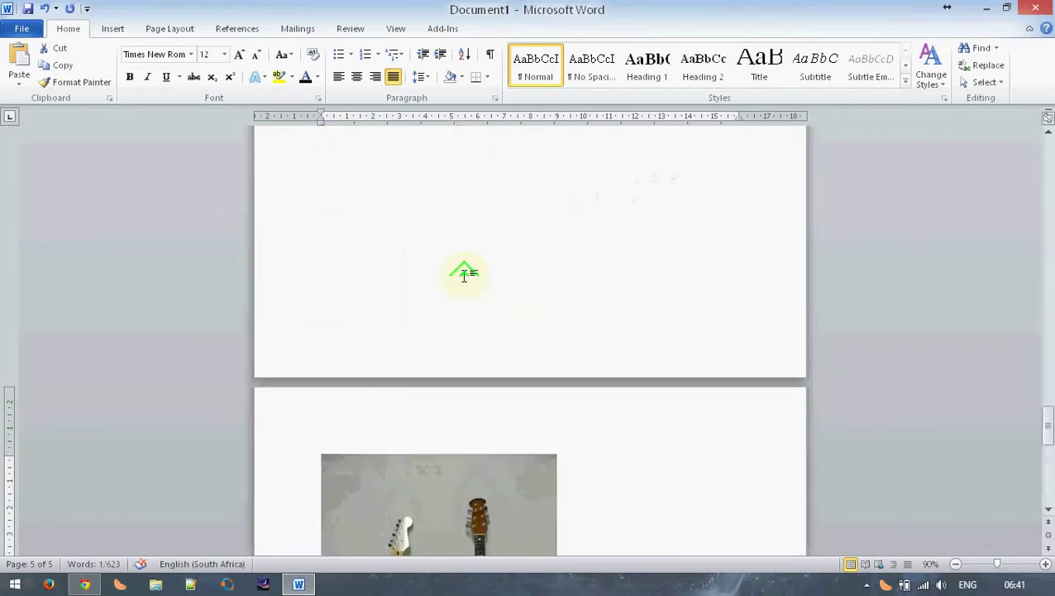
pyautogui.scroll(3, 464, 273)
pyautogui.scroll(-3, 464, 272)
pyautogui.moveTo(406, 303); pyautogui.dragTo(449, 351)
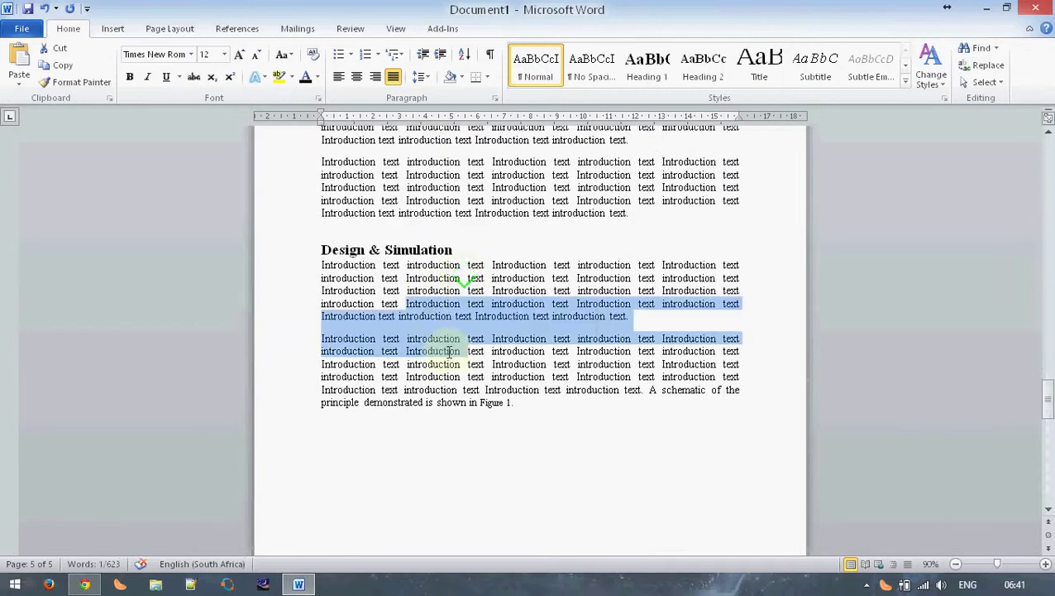
pyautogui.scroll(-8, 436, 331)
pyautogui.scroll(-6, 436, 345)
pyautogui.scroll(-3, 437, 341)
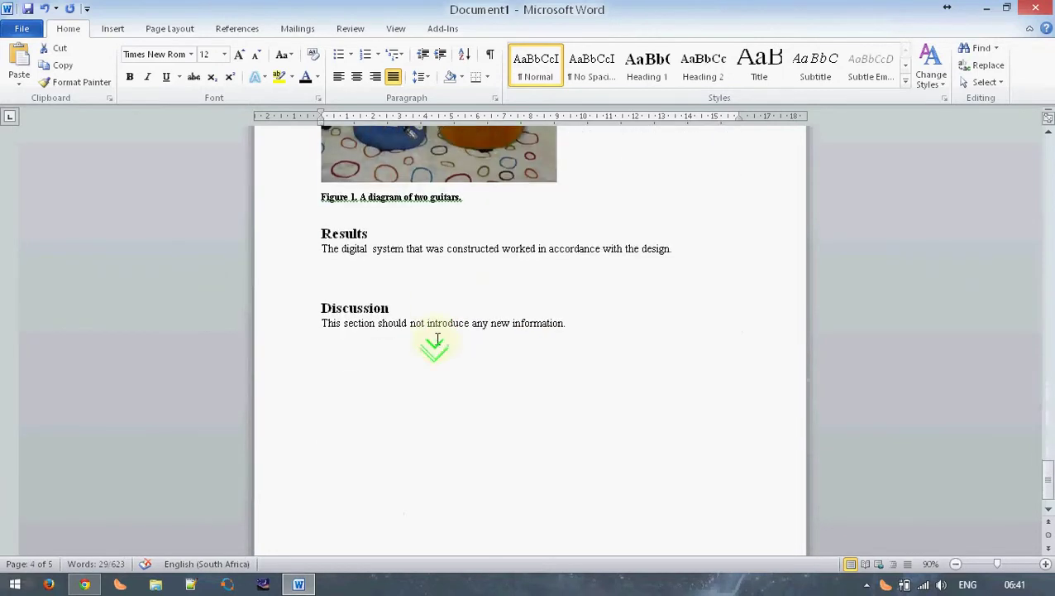
pyautogui.click(436, 339)
pyautogui.click(616, 323)
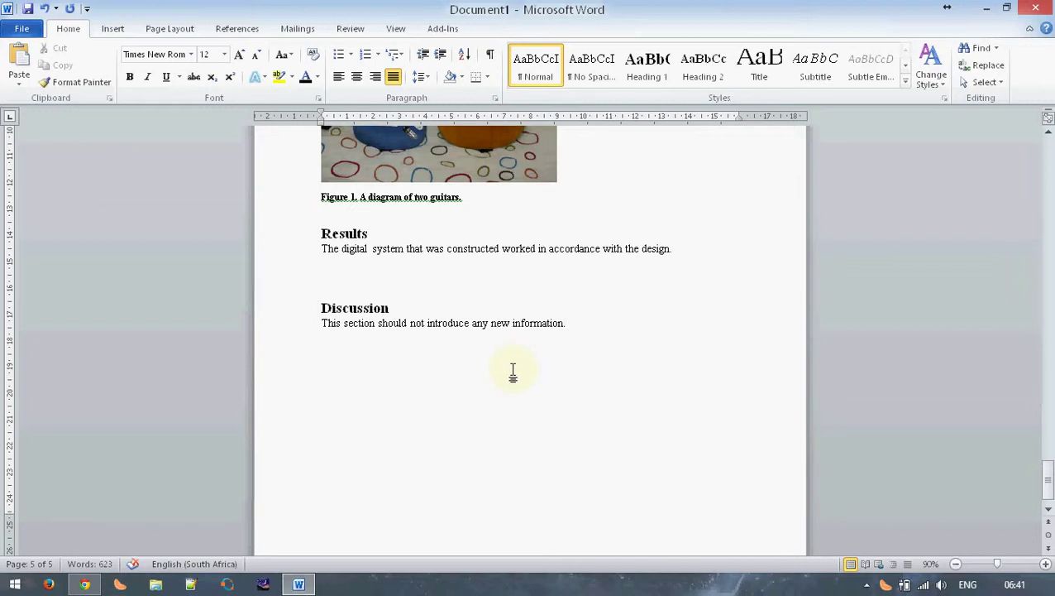
# Step: Add a Heading 1 'Conclusion' after the Discussion text and begin its body line with 'Conclusio'
pyautogui.press('Return')
pyautogui.click(662, 83)
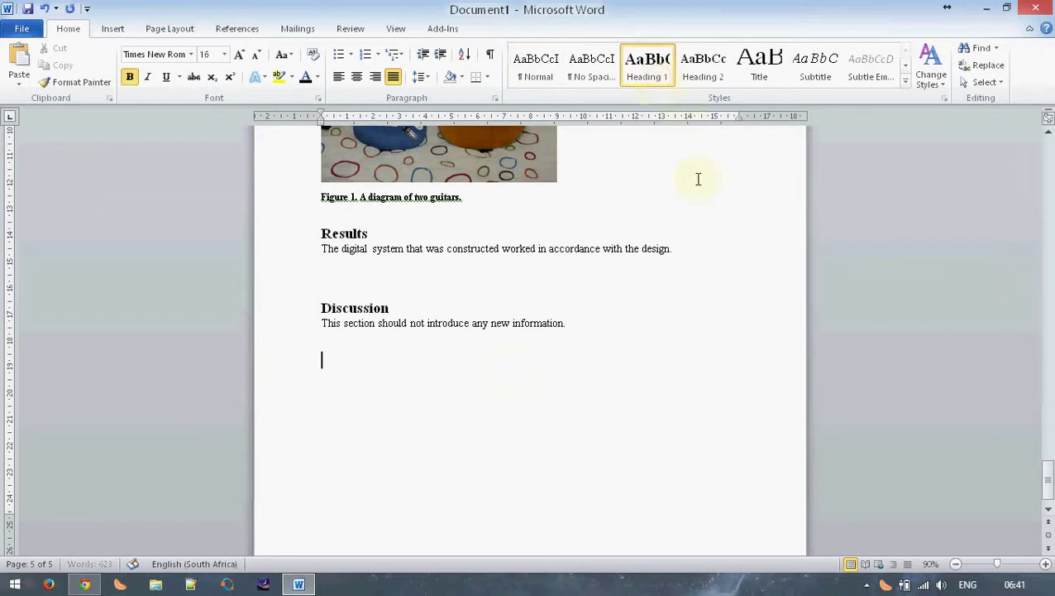
pyautogui.write('Conclusion')
pyautogui.press('Return')
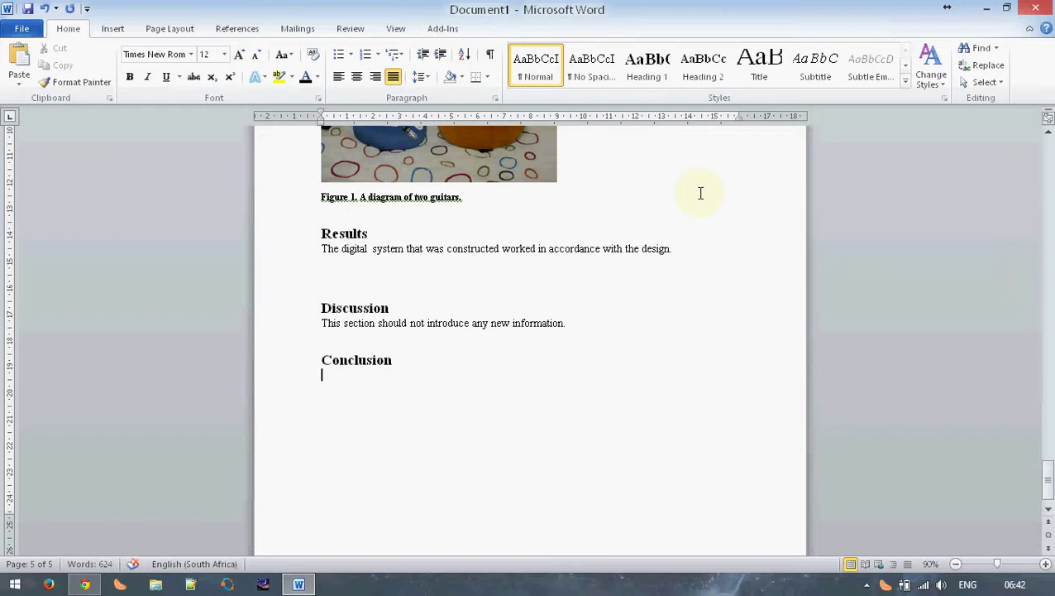
pyautogui.write('Conclu')
pyautogui.write('sio')
# Step: Complete the Conclusion body text as 'Conclusion' and start a new line
pyautogui.click(234, 28)
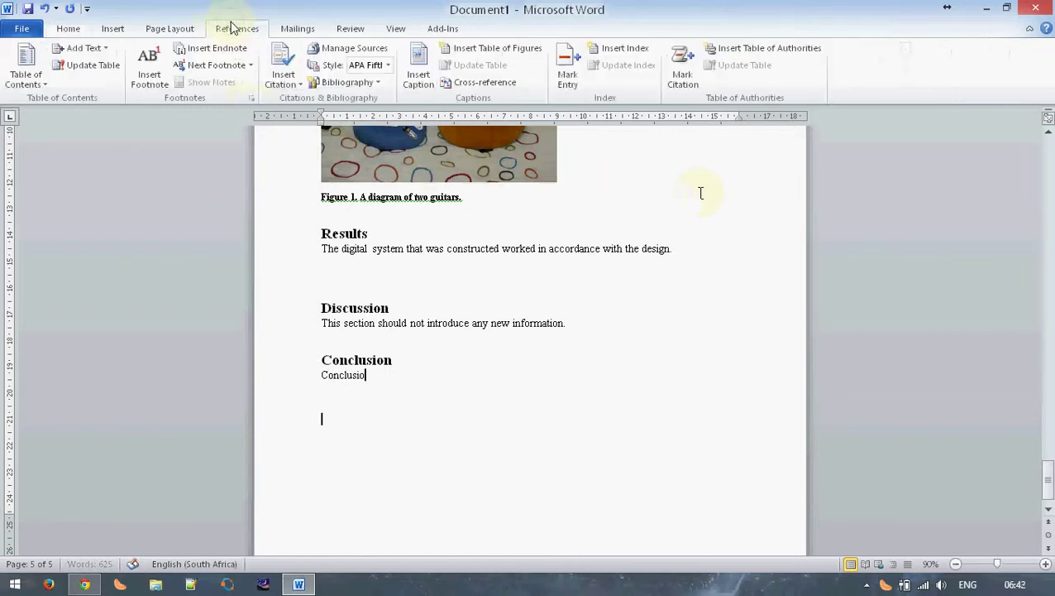
pyautogui.write('n')
pyautogui.press('Return')
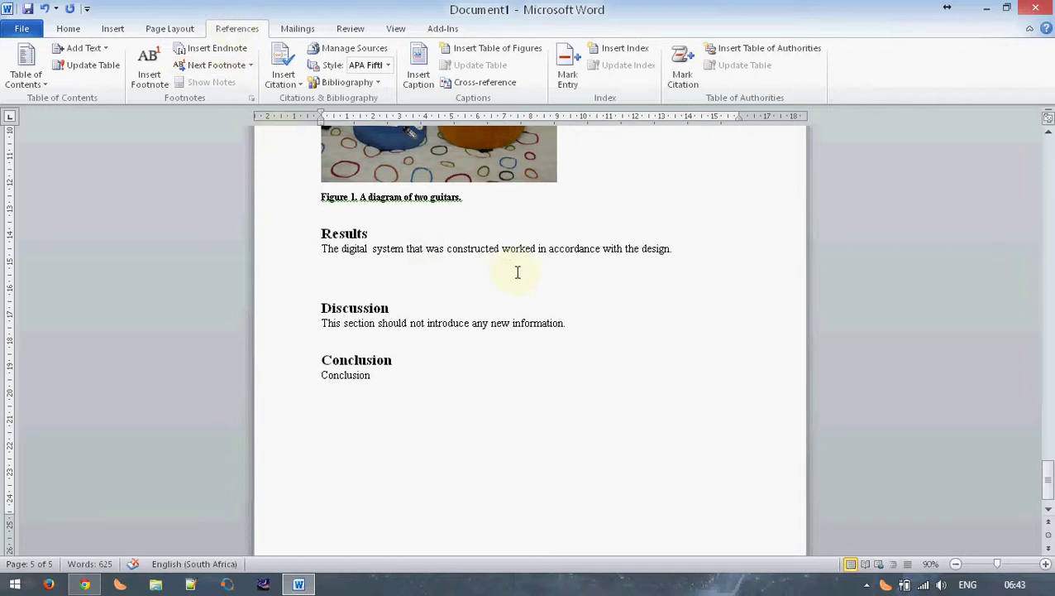
# Step: Place the insertion point at the end of the Introduction paragraph
pyautogui.scroll(10, 518, 272)
pyautogui.scroll(8, 521, 273)
pyautogui.scroll(8, 525, 273)
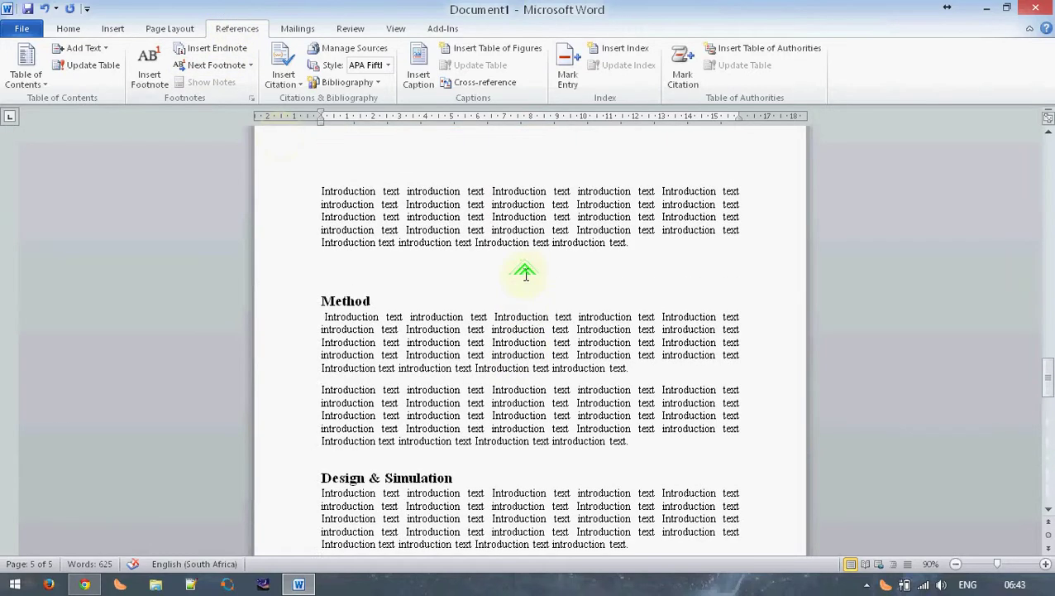
pyautogui.scroll(12, 525, 273)
pyautogui.scroll(8, 525, 273)
pyautogui.scroll(-8, 527, 273)
pyautogui.scroll(4, 528, 273)
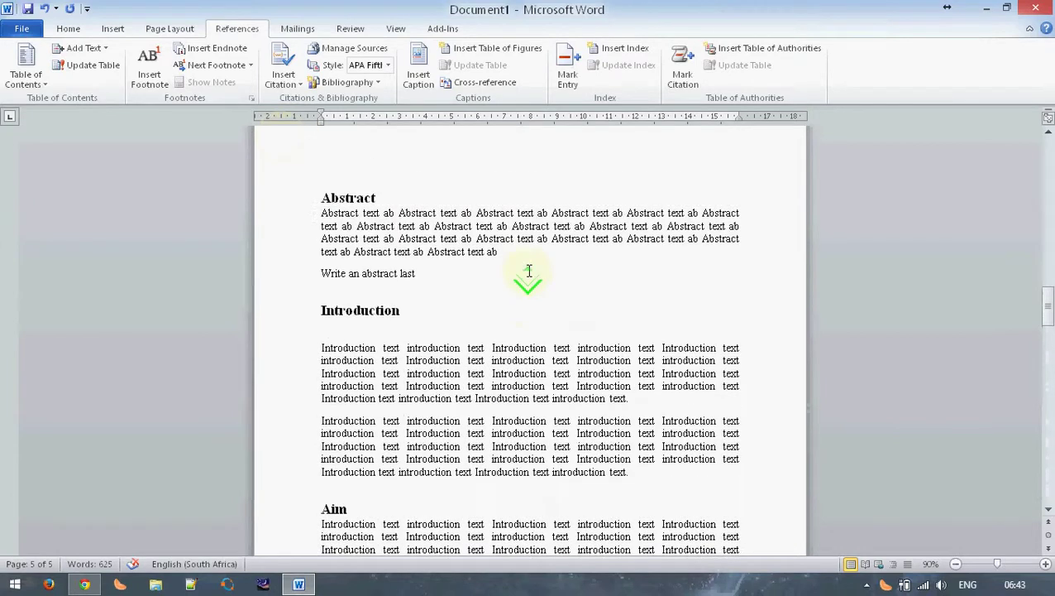
pyautogui.scroll(-5, 529, 270)
pyautogui.scroll(3, 525, 265)
pyautogui.scroll(-1, 519, 241)
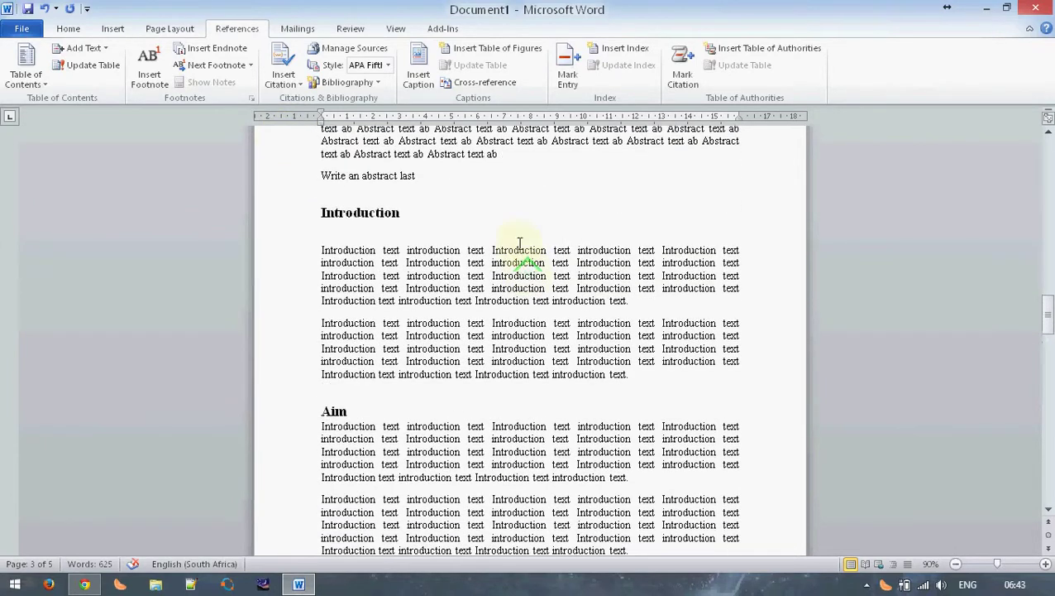
pyautogui.scroll(1, 472, 330)
pyautogui.scroll(-3, 471, 331)
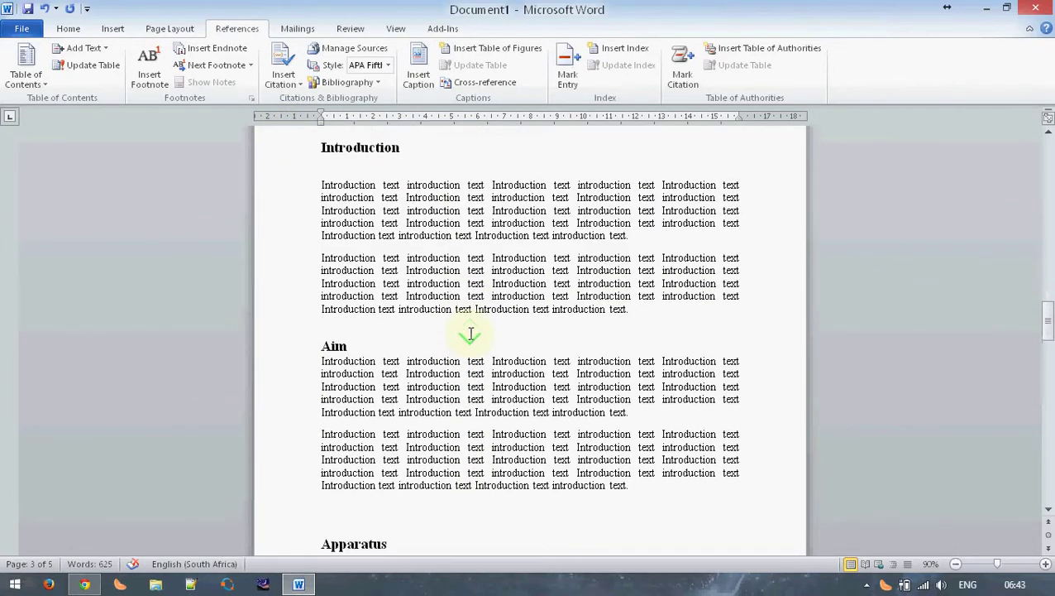
pyautogui.scroll(-2, 471, 334)
pyautogui.scroll(-7, 471, 334)
pyautogui.scroll(2, 470, 332)
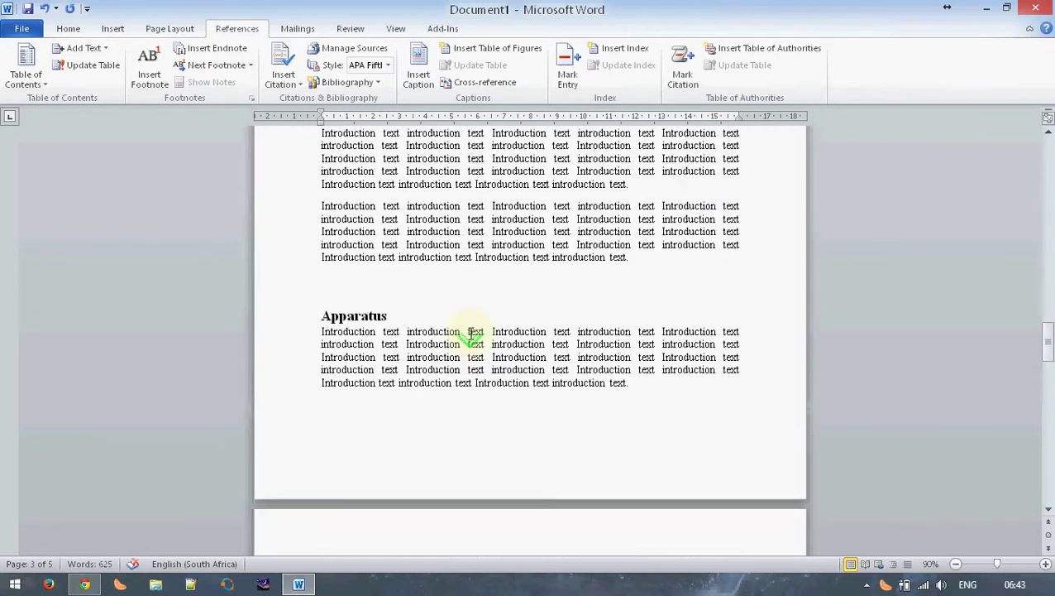
pyautogui.scroll(8, 469, 332)
pyautogui.scroll(-10, 470, 335)
pyautogui.scroll(-5, 472, 342)
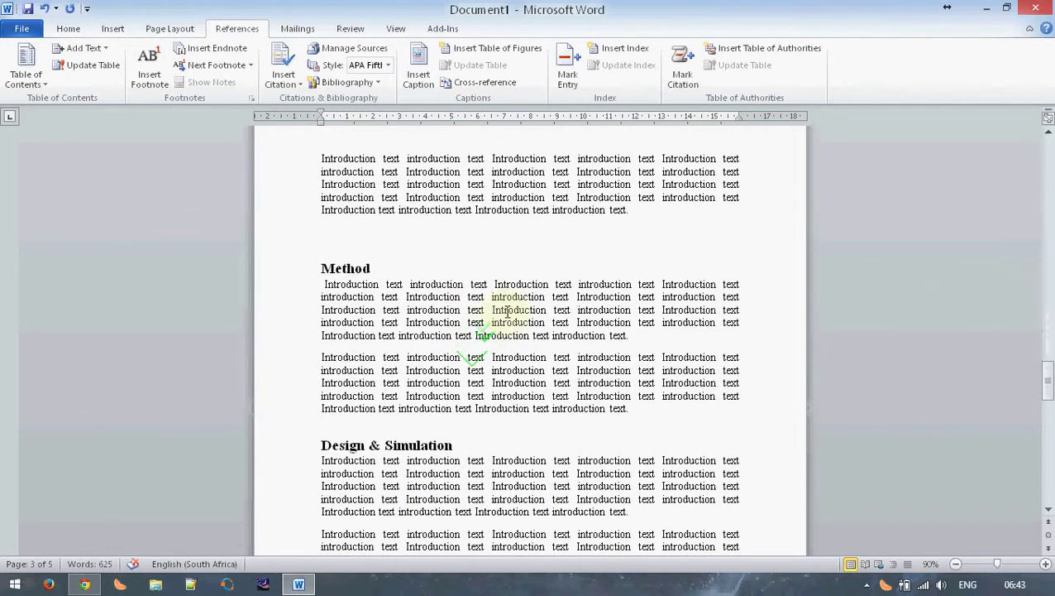
pyautogui.scroll(-8, 499, 307)
pyautogui.scroll(-1, 514, 316)
pyautogui.scroll(-5, 515, 316)
pyautogui.scroll(-7, 515, 316)
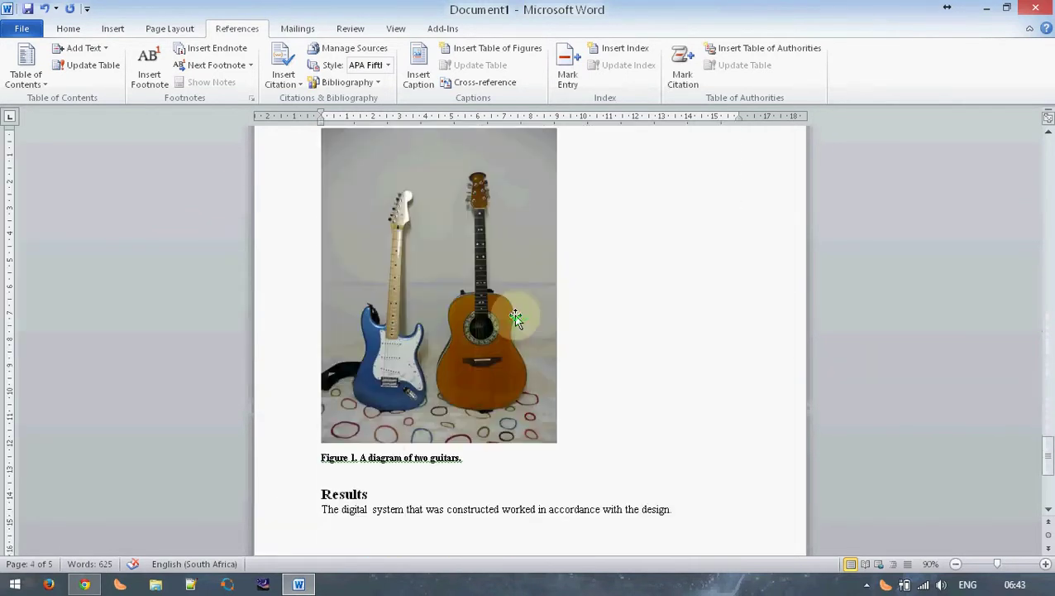
pyautogui.scroll(-2, 514, 317)
pyautogui.scroll(-4, 515, 316)
pyautogui.scroll(5, 514, 316)
pyautogui.scroll(8, 516, 314)
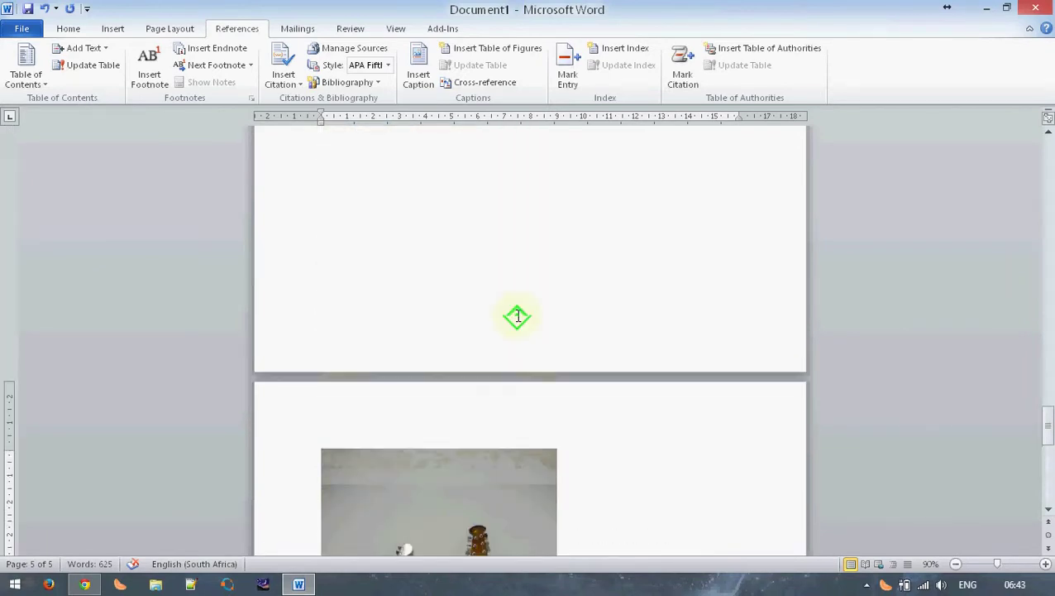
pyautogui.scroll(8, 518, 313)
pyautogui.scroll(5, 517, 313)
pyautogui.scroll(10, 518, 312)
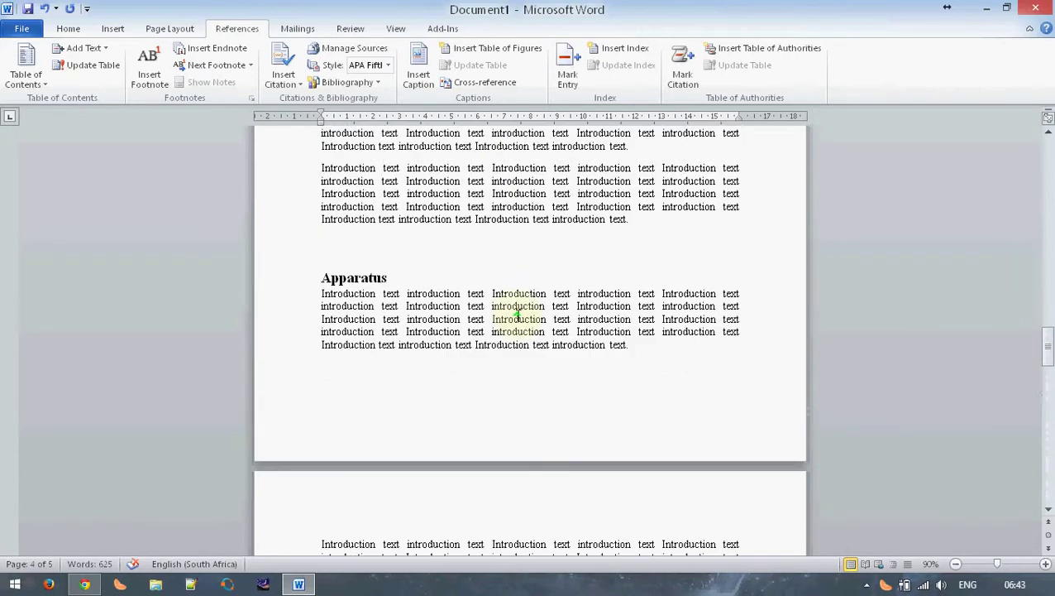
pyautogui.scroll(7, 518, 313)
pyautogui.scroll(7, 519, 313)
pyautogui.scroll(1, 519, 313)
pyautogui.scroll(-2, 645, 395)
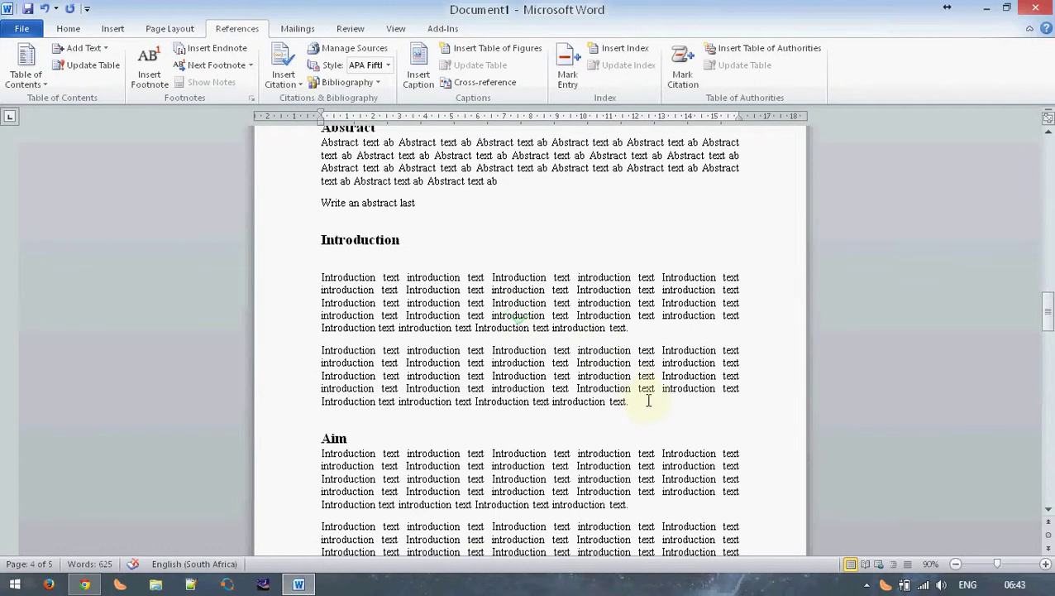
pyautogui.scroll(-8, 646, 375)
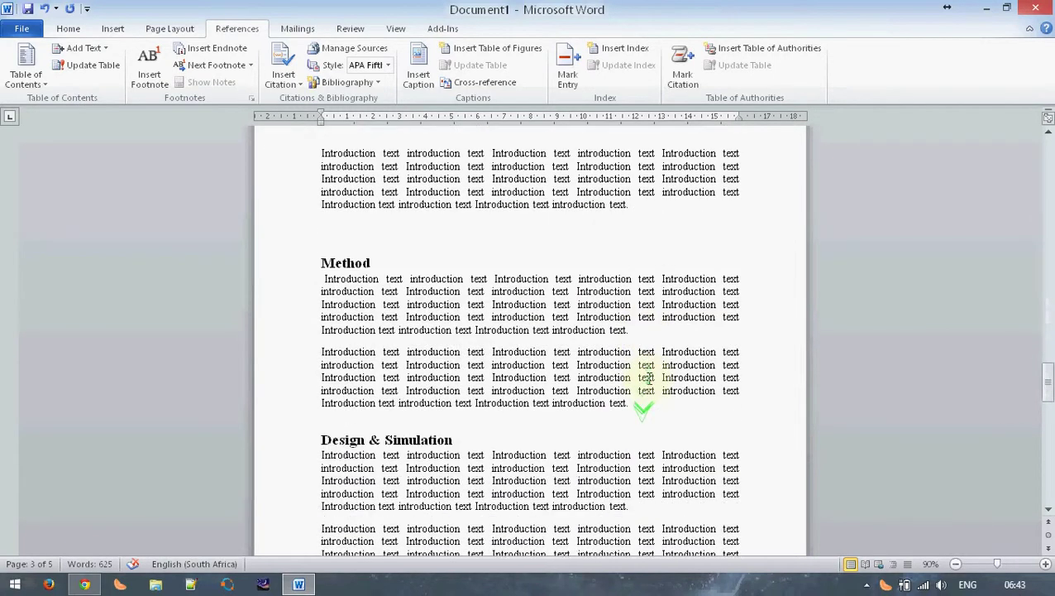
pyautogui.scroll(-6, 647, 374)
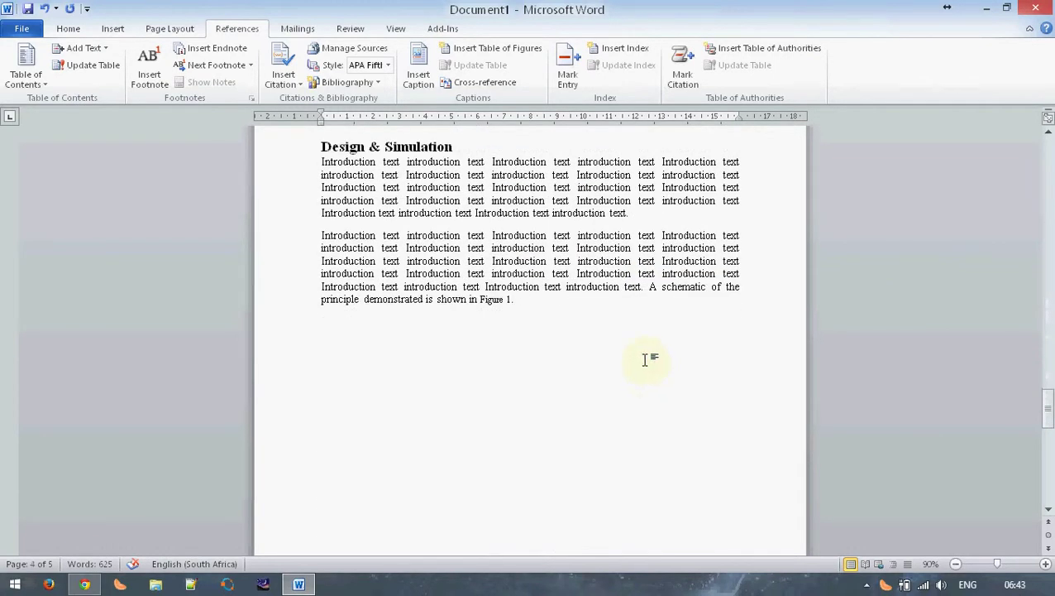
pyautogui.scroll(-1, 646, 358)
pyautogui.scroll(-10, 646, 356)
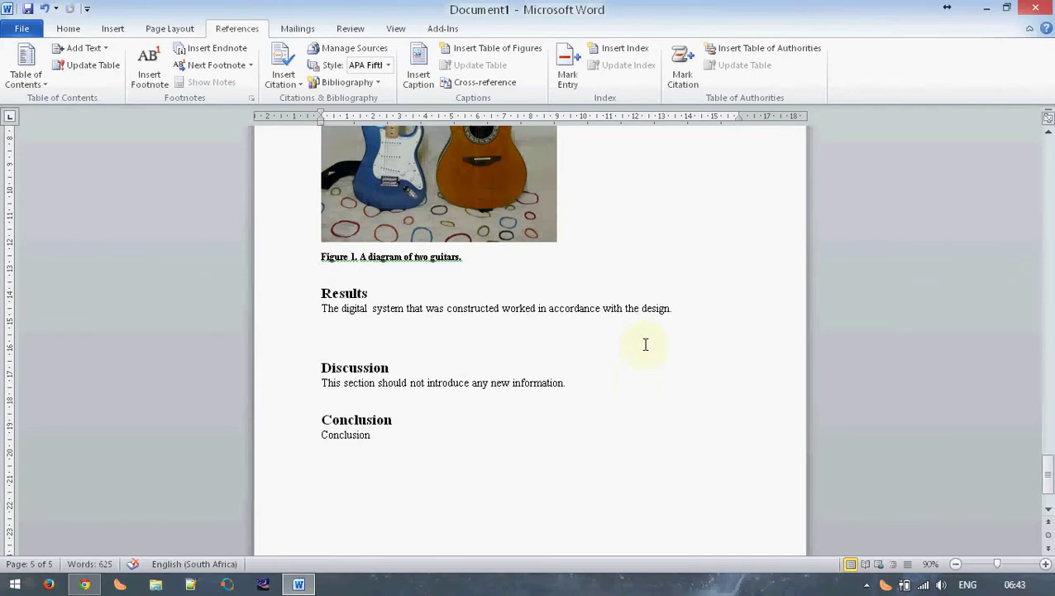
pyautogui.scroll(-3, 673, 335)
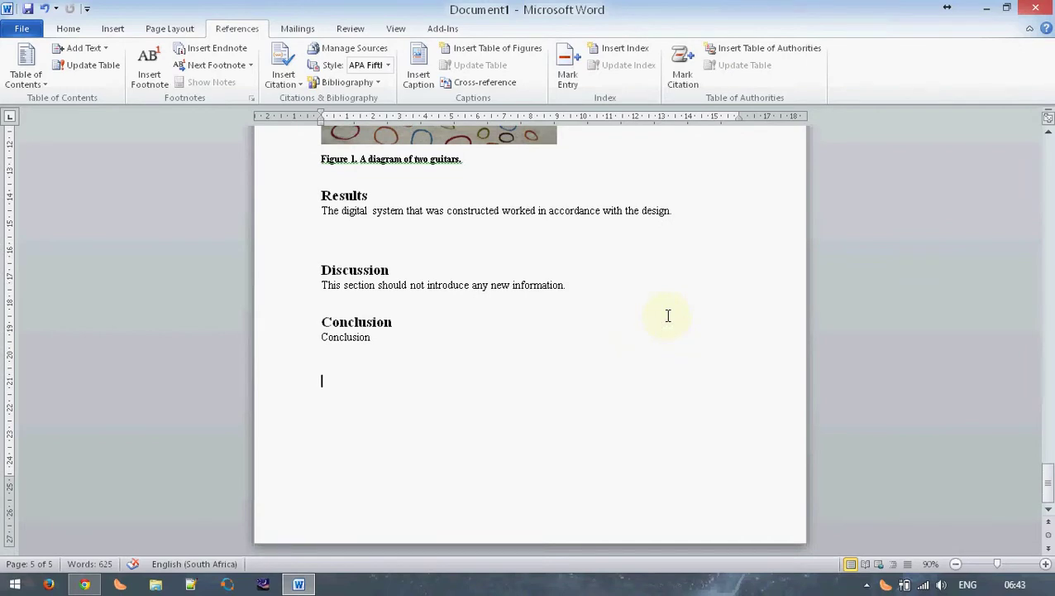
pyautogui.scroll(5, 649, 286)
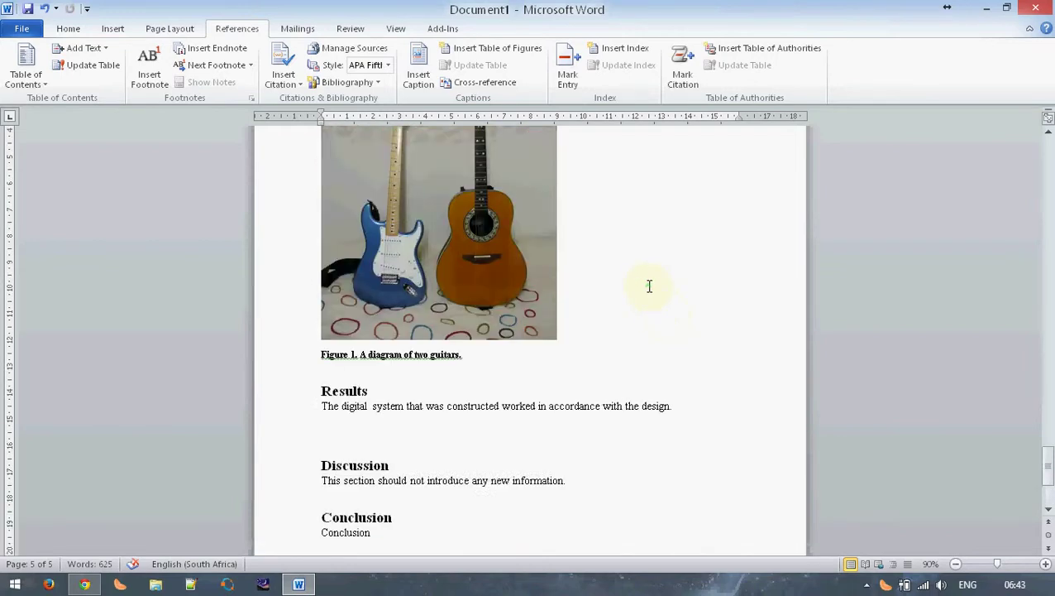
pyautogui.scroll(5, 649, 286)
pyautogui.scroll(5, 649, 286)
pyautogui.scroll(5, 650, 283)
pyautogui.scroll(7, 649, 284)
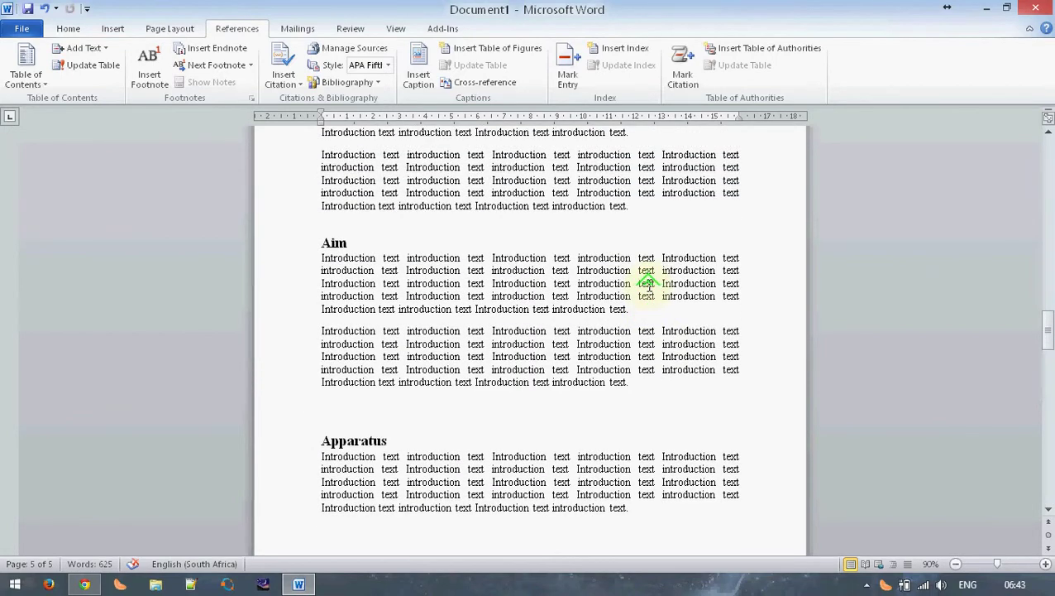
pyautogui.scroll(1, 649, 284)
pyautogui.click(630, 238)
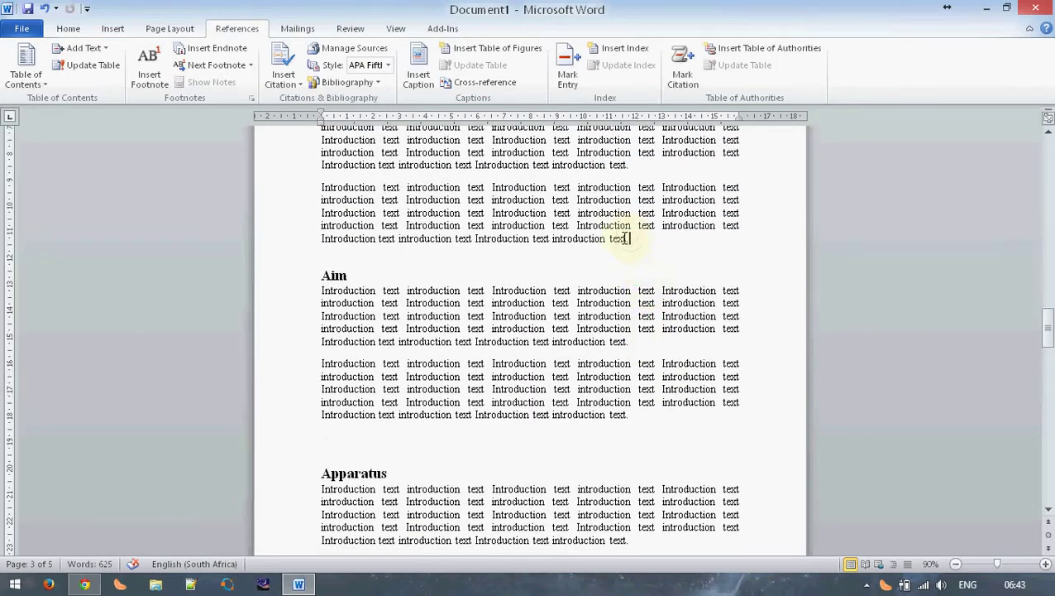
# Step: Change the citation style from APA Fifth Edition to IEEE 2006
pyautogui.scroll(6, 668, 248)
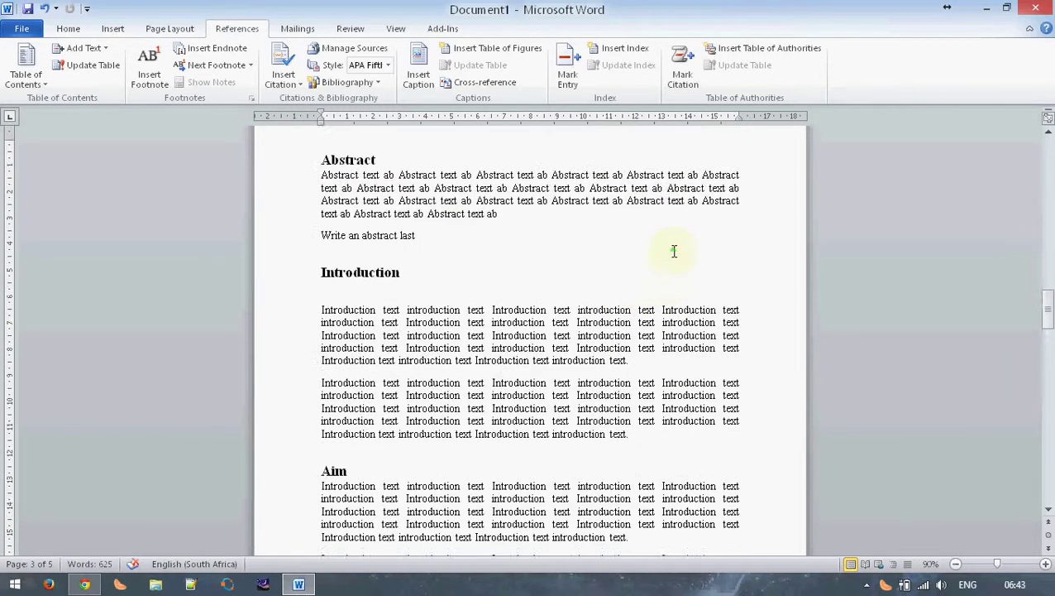
pyautogui.scroll(-3, 671, 251)
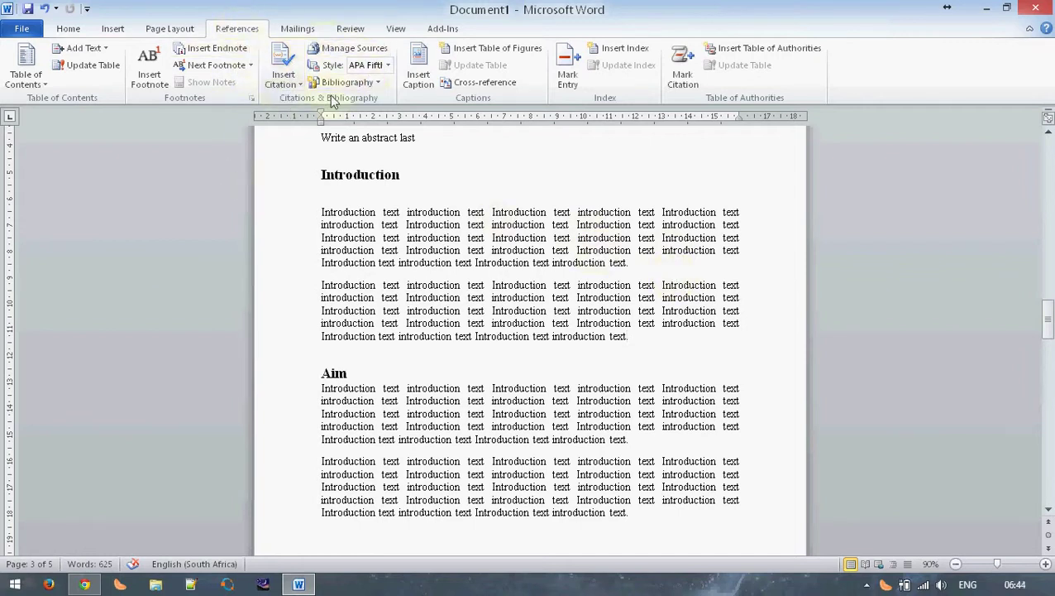
pyautogui.click(389, 66)
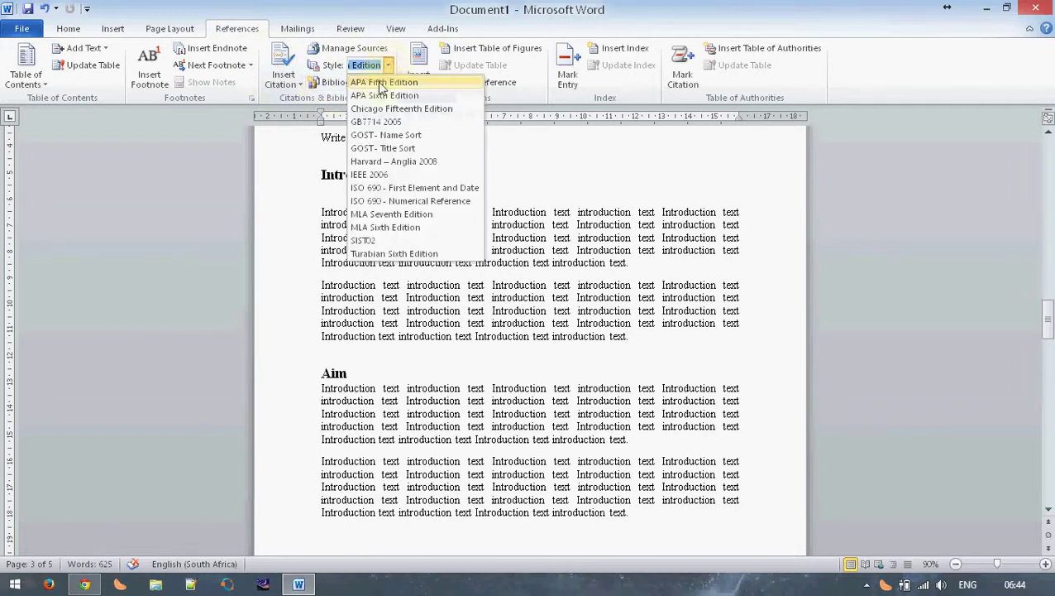
pyautogui.click(370, 177)
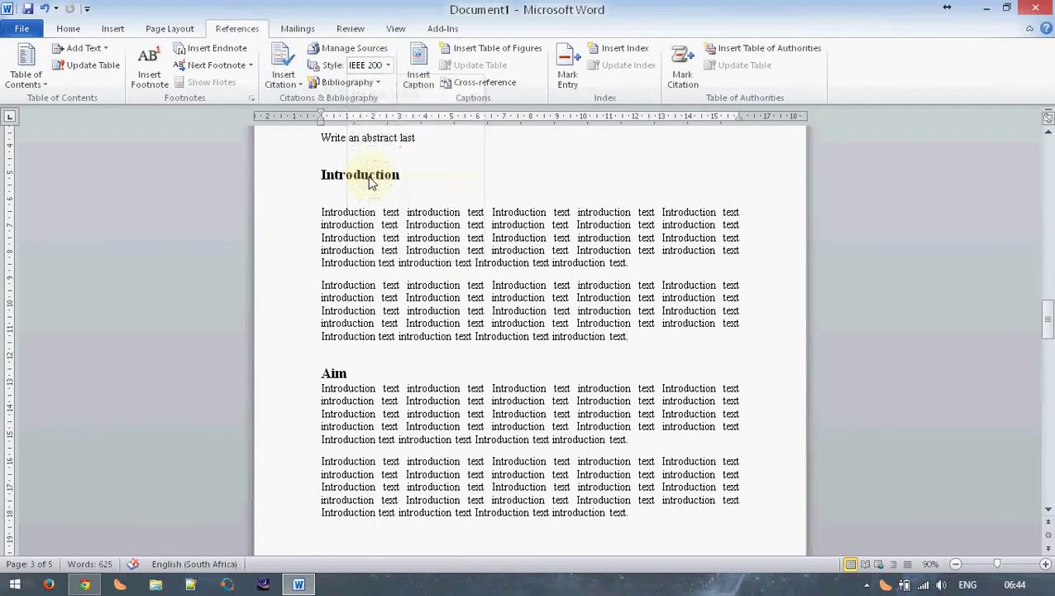
# Step: Add a new Book Section source, FSM Design in Digital Systems (Wiley, 2009), inserting citation [1]
pyautogui.click(274, 73)
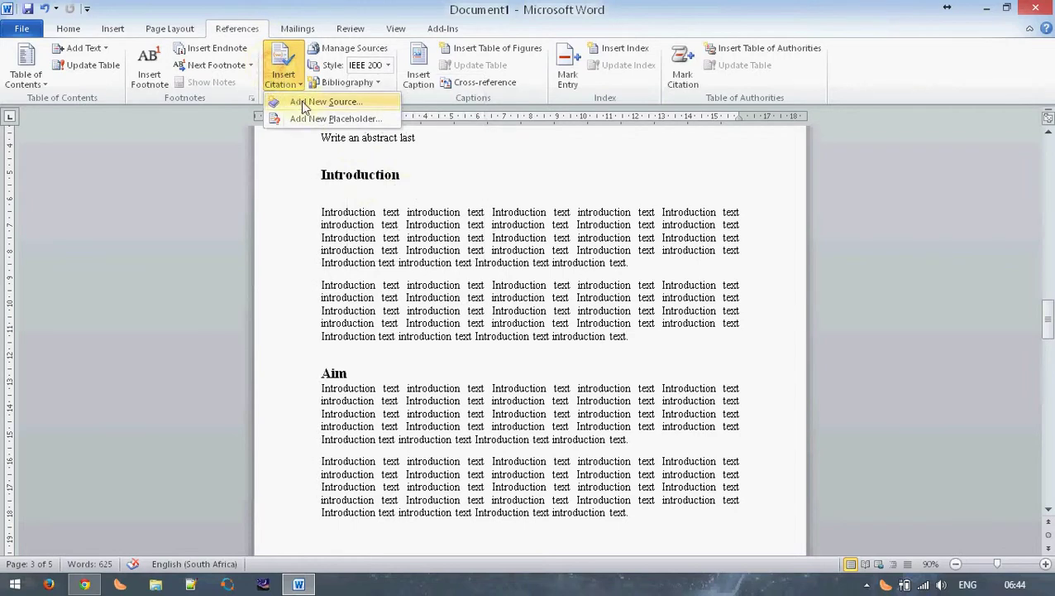
pyautogui.click(631, 324)
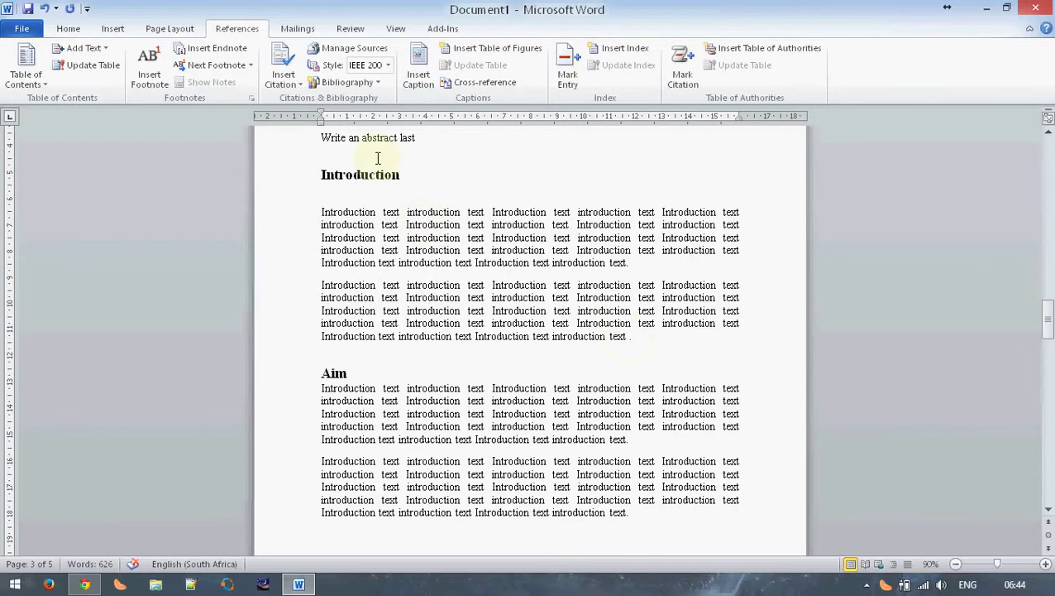
pyautogui.click(283, 77)
pyautogui.click(315, 101)
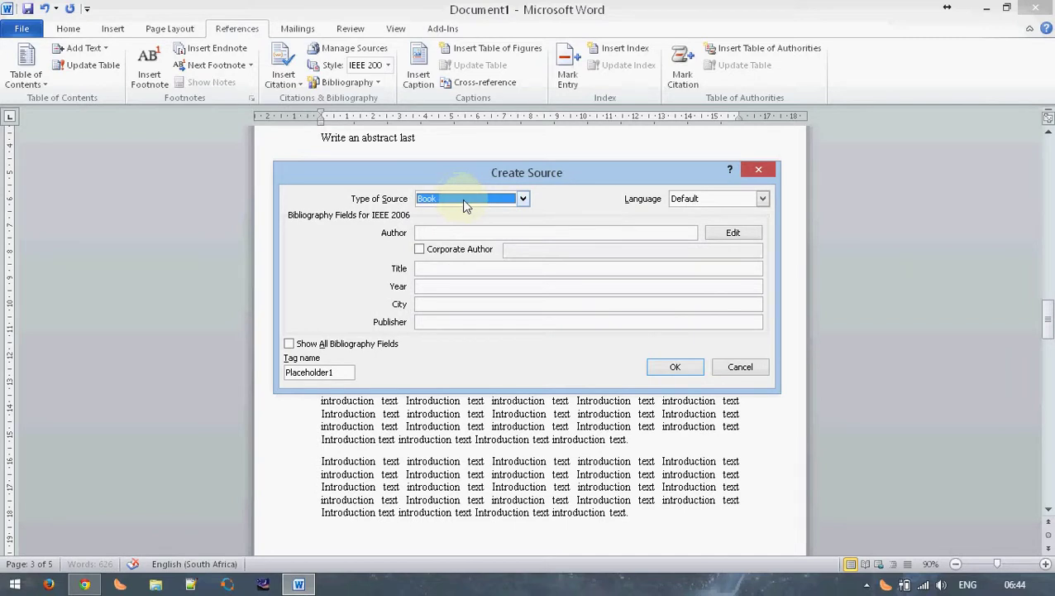
pyautogui.click(460, 232)
pyautogui.click(460, 199)
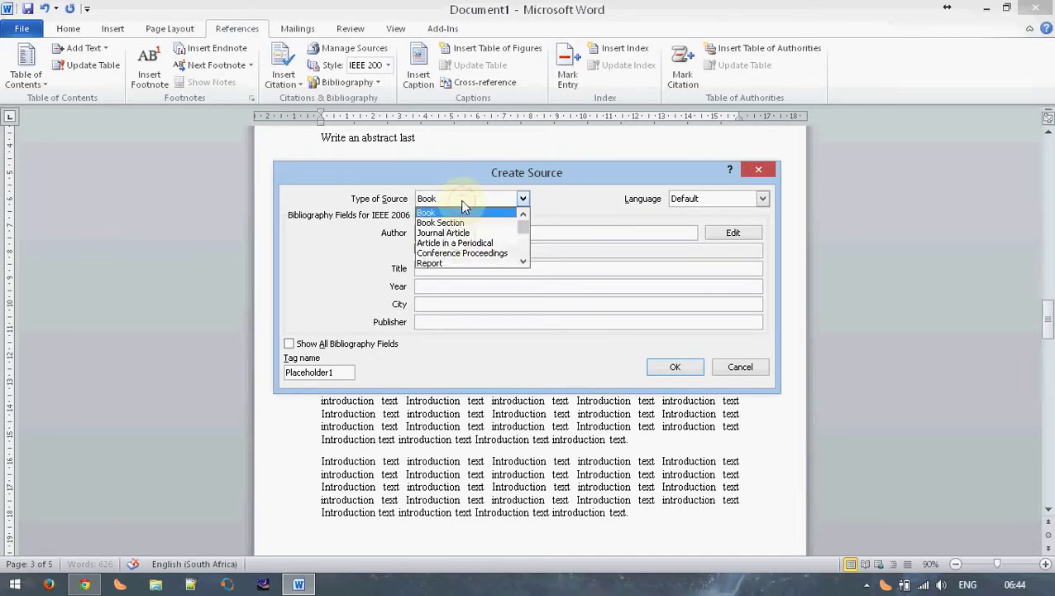
pyautogui.click(458, 223)
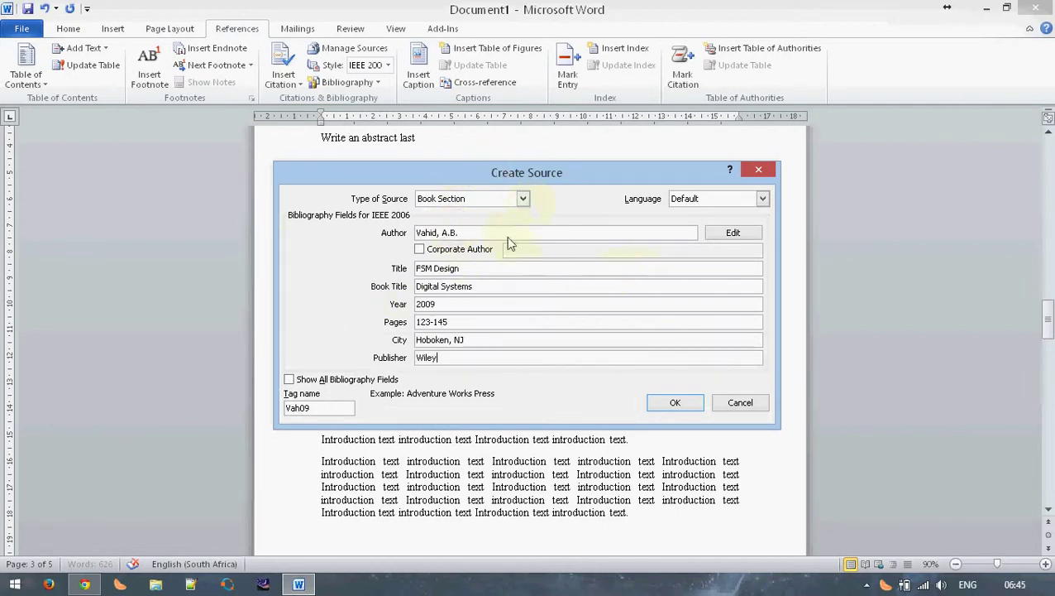
pyautogui.click(675, 403)
pyautogui.click(675, 403)
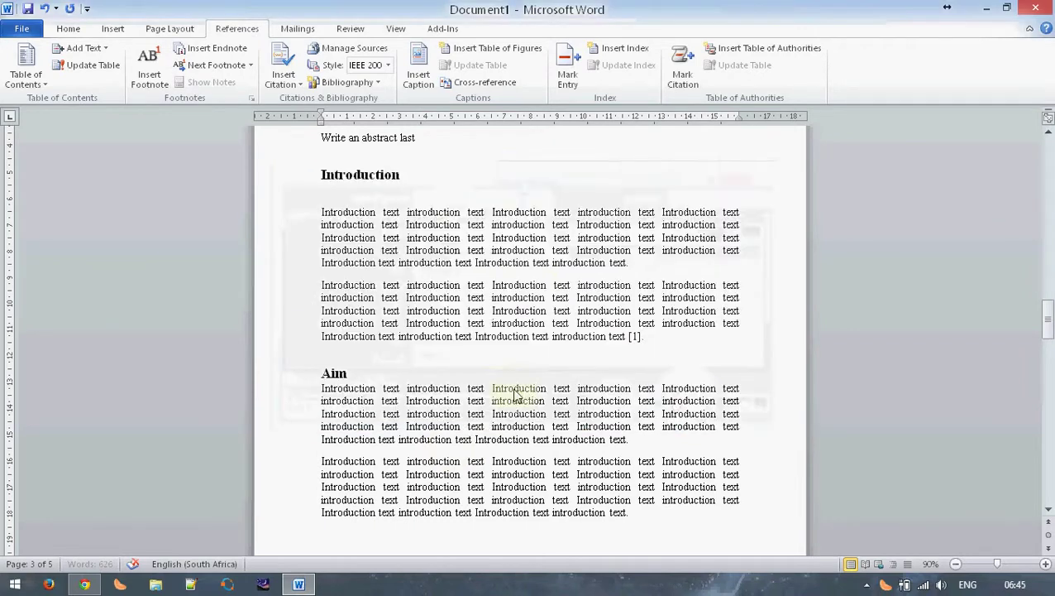
# Step: Select the new [1] citation and put the insertion point just after it
pyautogui.click(636, 336)
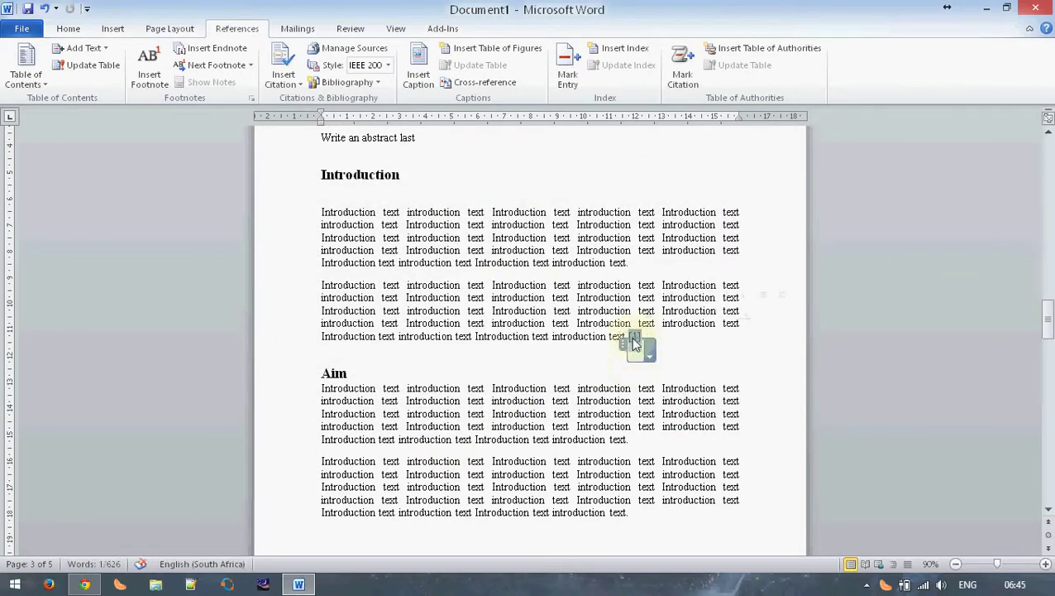
pyautogui.click(674, 339)
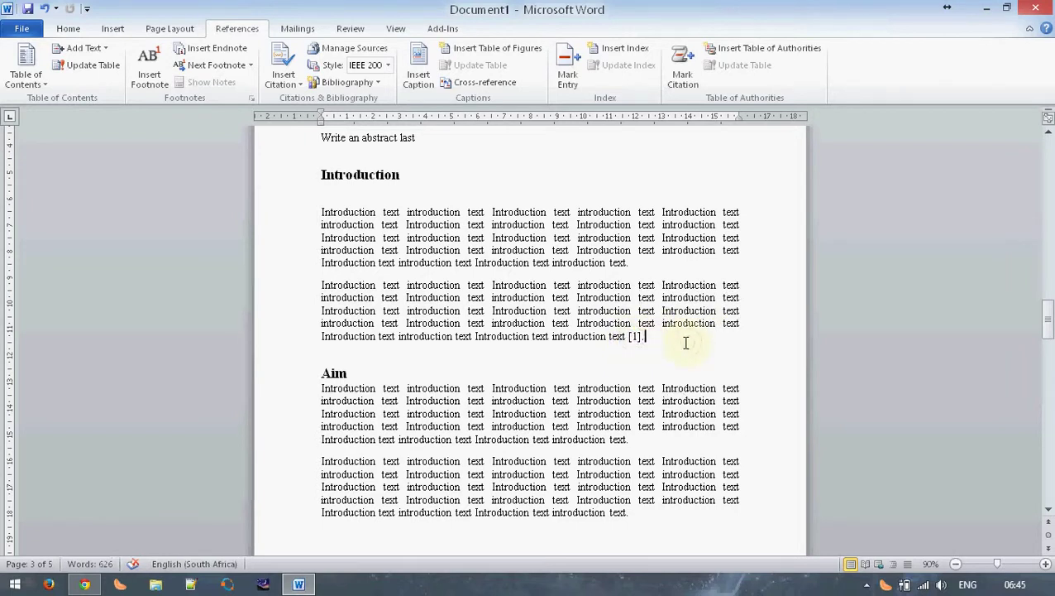
pyautogui.scroll(-2, 686, 342)
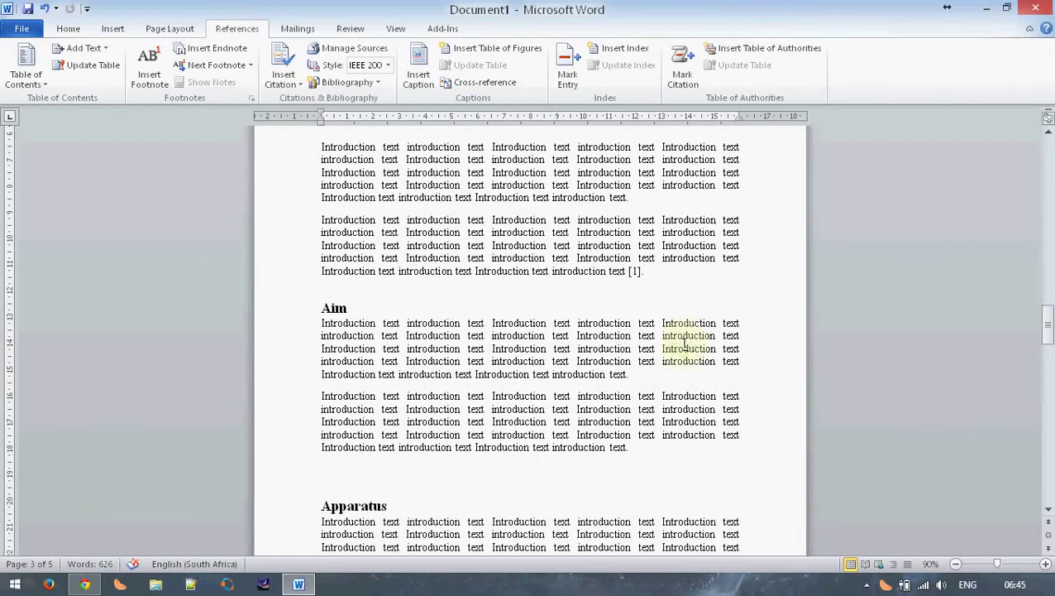
# Step: Cite the existing FSM Design source as [1] at the end of the Aim paragraph
pyautogui.click(628, 447)
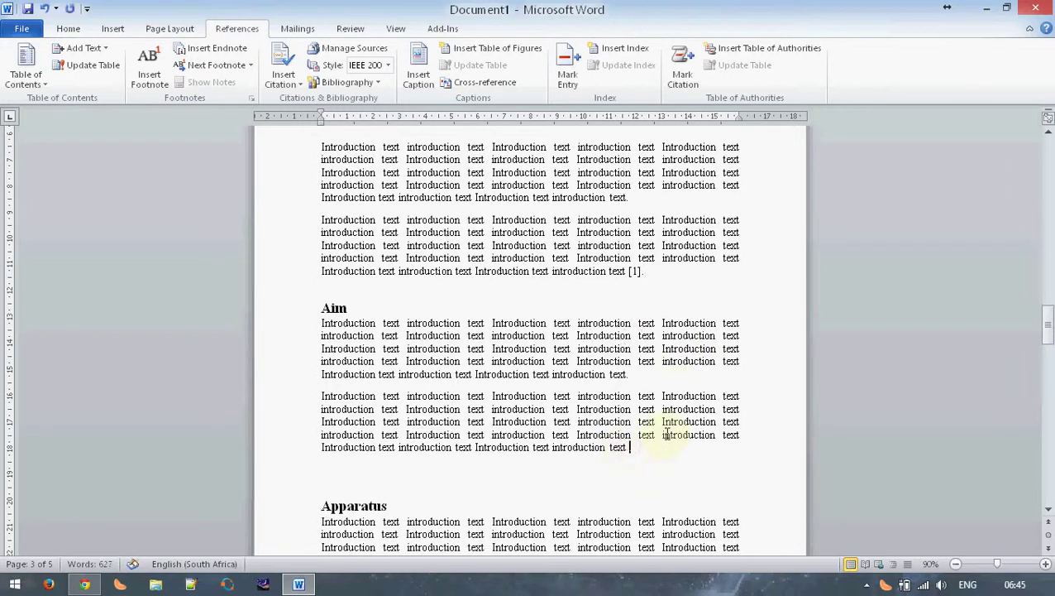
pyautogui.click(289, 70)
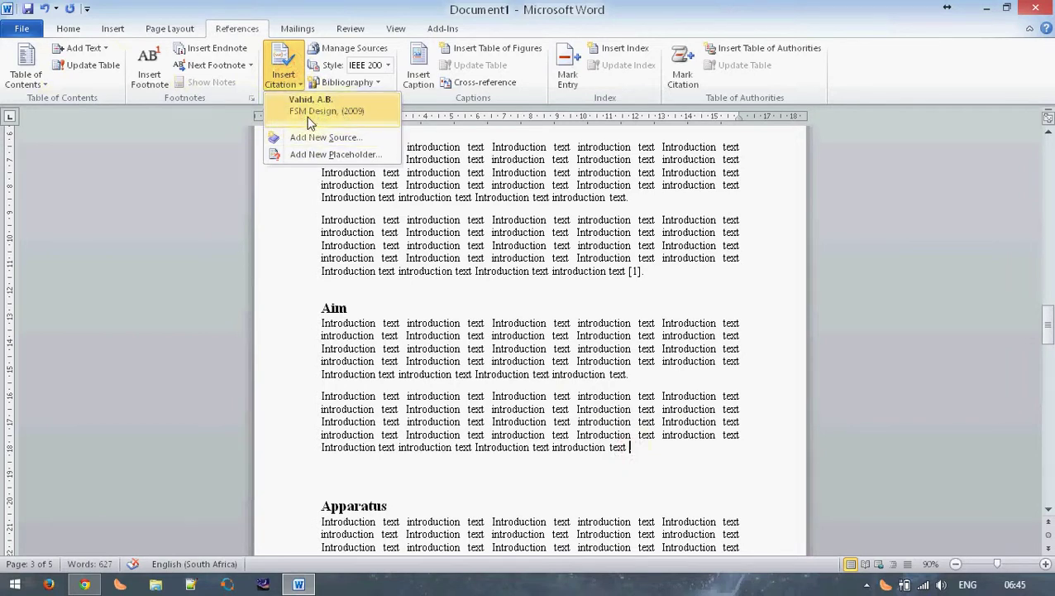
pyautogui.click(310, 123)
# Step: Scroll to the end of the document and open the Bibliography layouts gallery
pyautogui.scroll(-1, 670, 446)
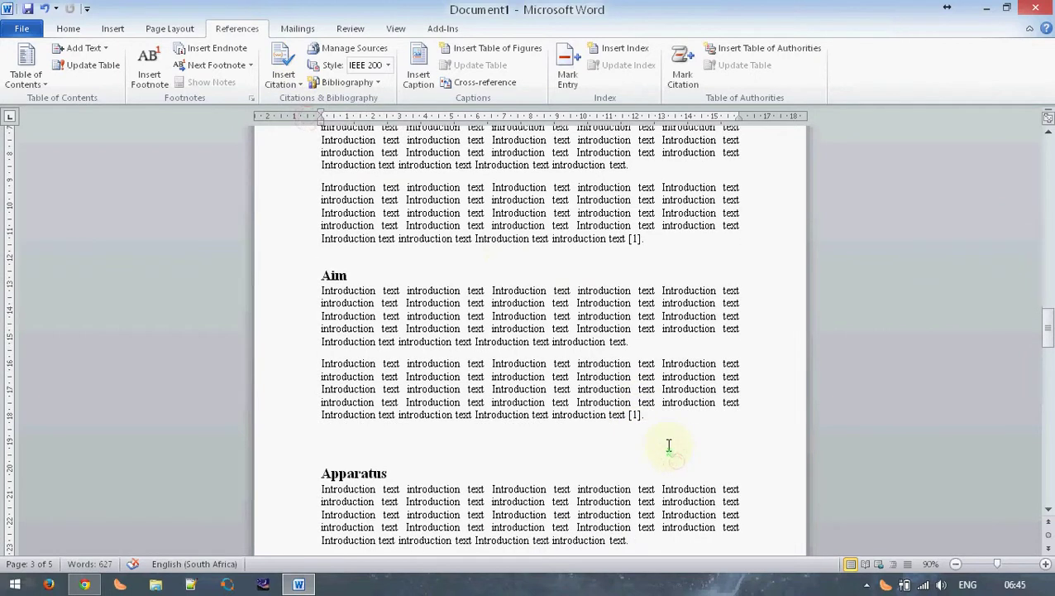
pyautogui.scroll(-5, 669, 446)
pyautogui.scroll(-2, 653, 431)
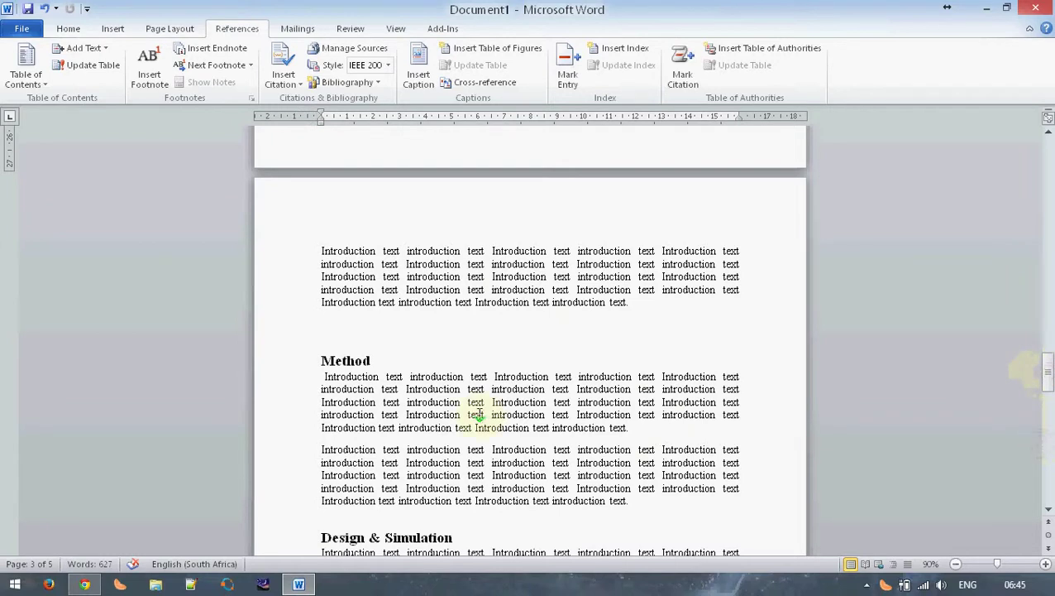
pyautogui.click(361, 84)
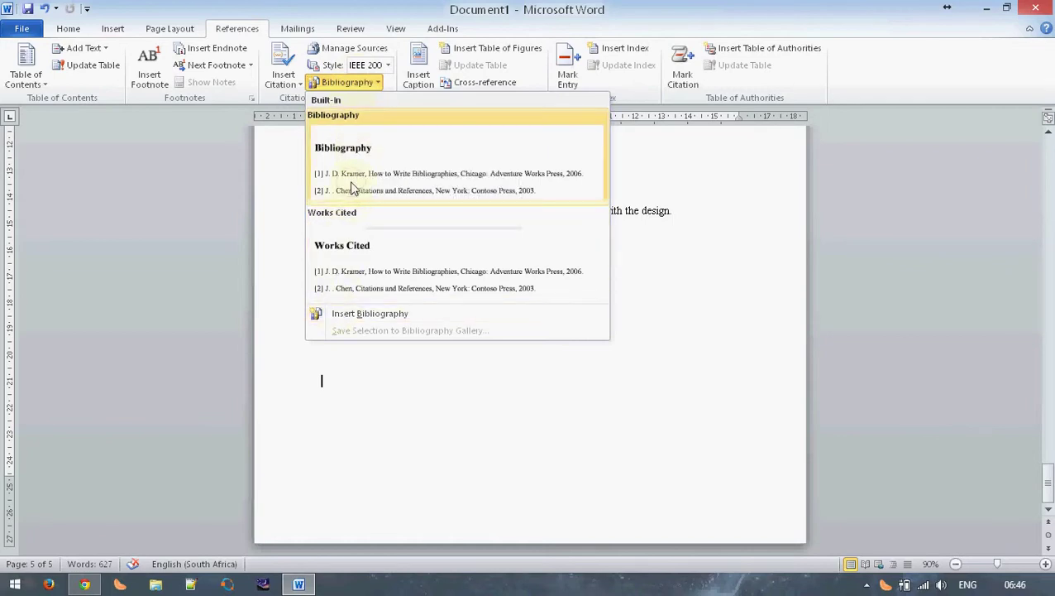
# Step: Insert the built-in IEEE Bibliography after the Conclusion, listing the FSM Design book section as [1]
pyautogui.click(352, 188)
pyautogui.scroll(-5, 423, 289)
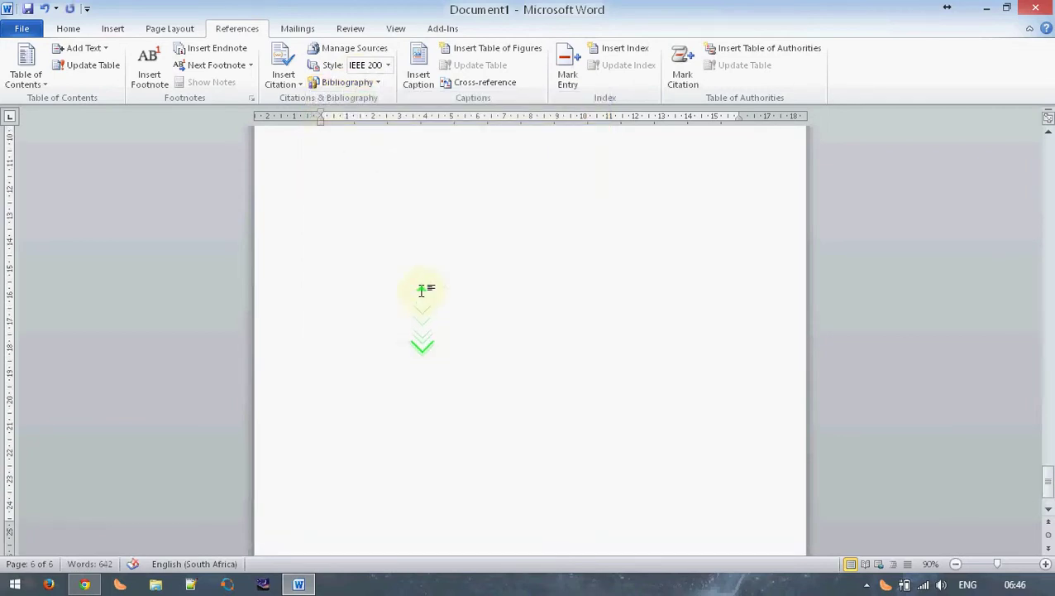
pyautogui.scroll(-1, 421, 277)
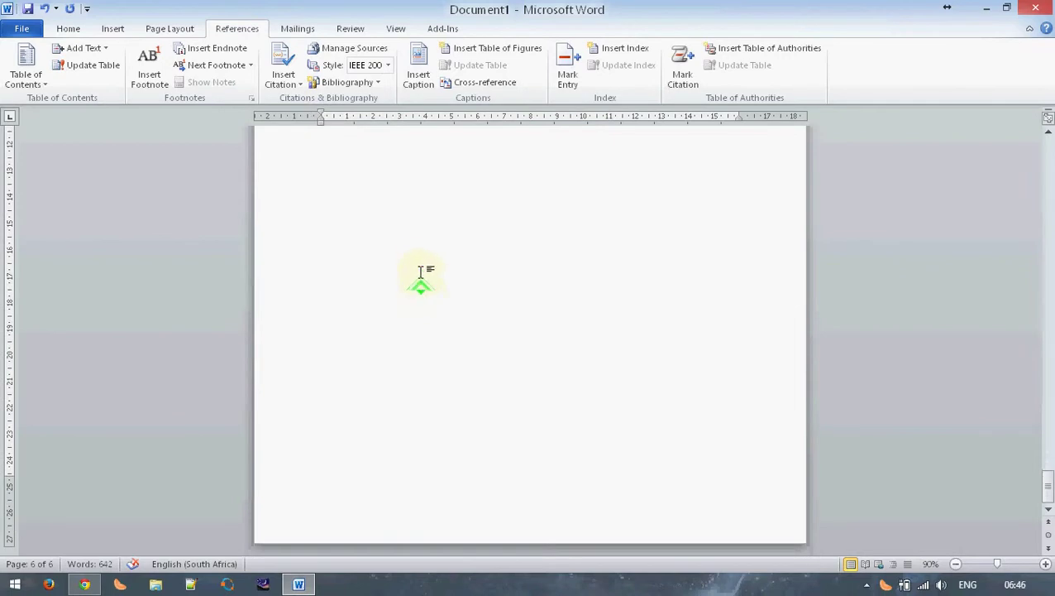
pyautogui.scroll(1, 446, 252)
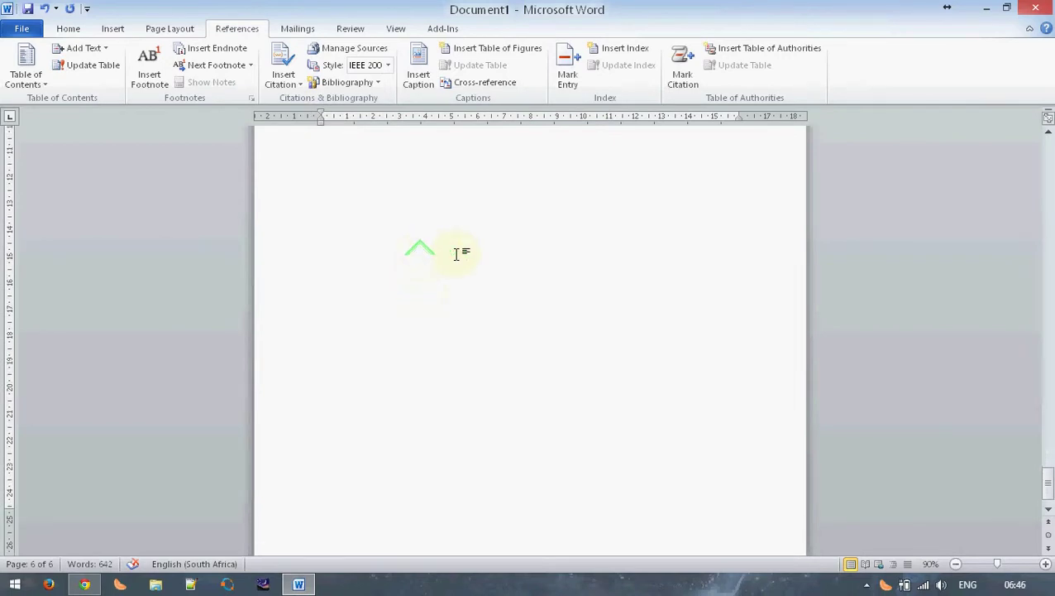
pyautogui.scroll(1, 461, 253)
pyautogui.scroll(5, 460, 253)
pyautogui.scroll(2, 458, 253)
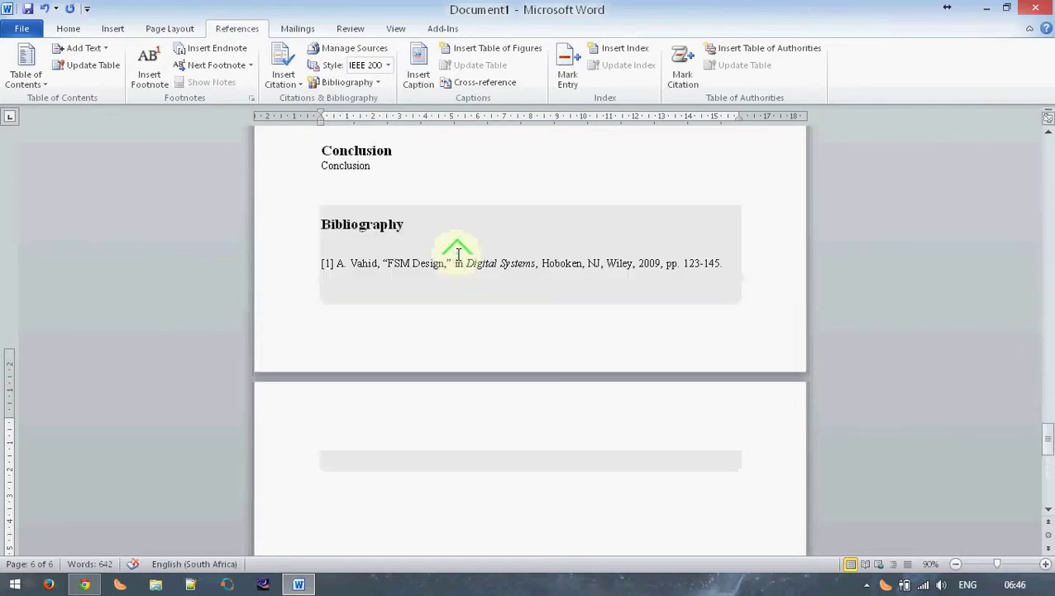
pyautogui.scroll(2, 458, 253)
pyautogui.scroll(-1, 378, 283)
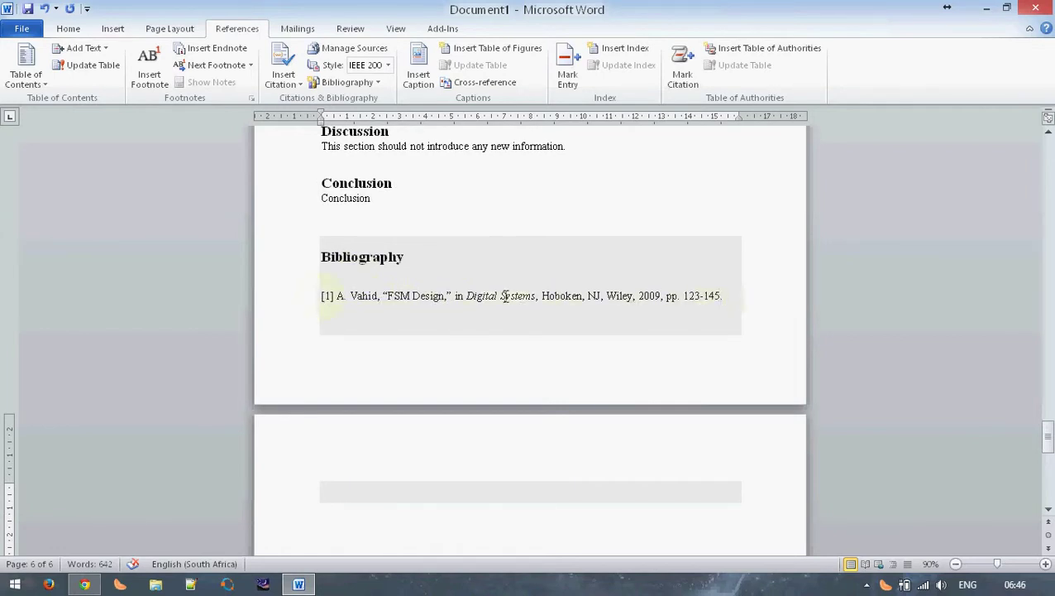
# Step: Rename the bibliography heading from 'Bibliography' to 'References'
pyautogui.click(401, 257)
pyautogui.moveTo(403, 257); pyautogui.dragTo(291, 258)
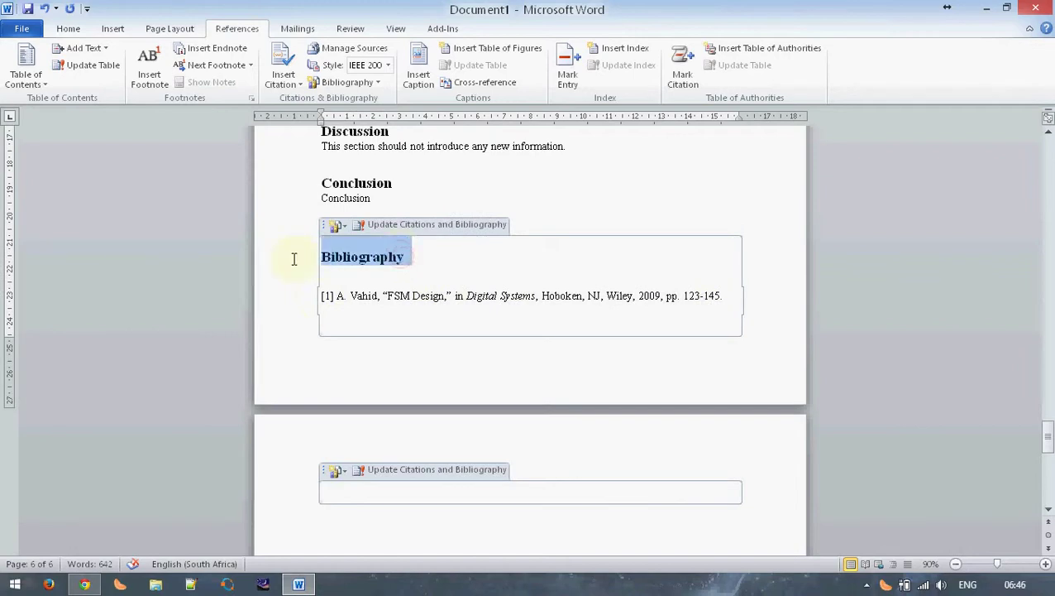
pyautogui.write('Ref')
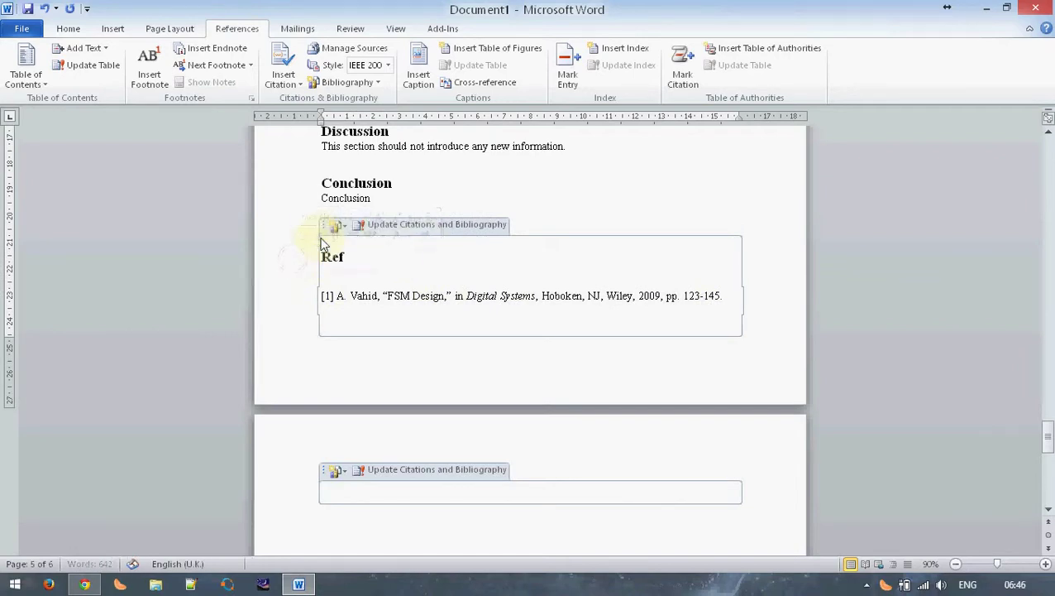
pyautogui.write('erences')
pyautogui.click(589, 198)
# Step: Place the caret on the blank pages following the References section
pyautogui.scroll(-2, 591, 191)
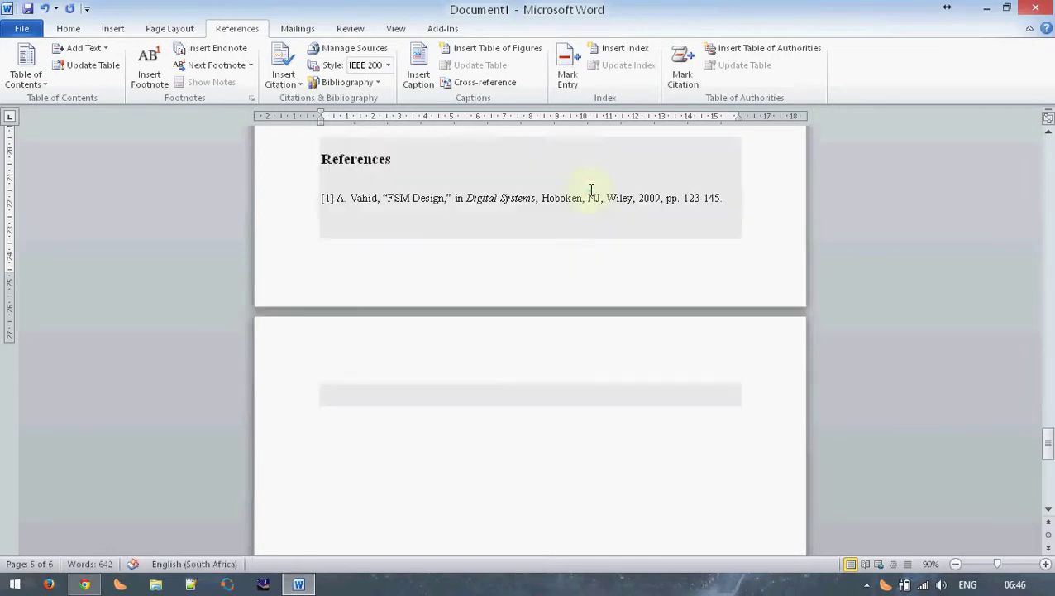
pyautogui.click(570, 369)
pyautogui.scroll(3, 666, 329)
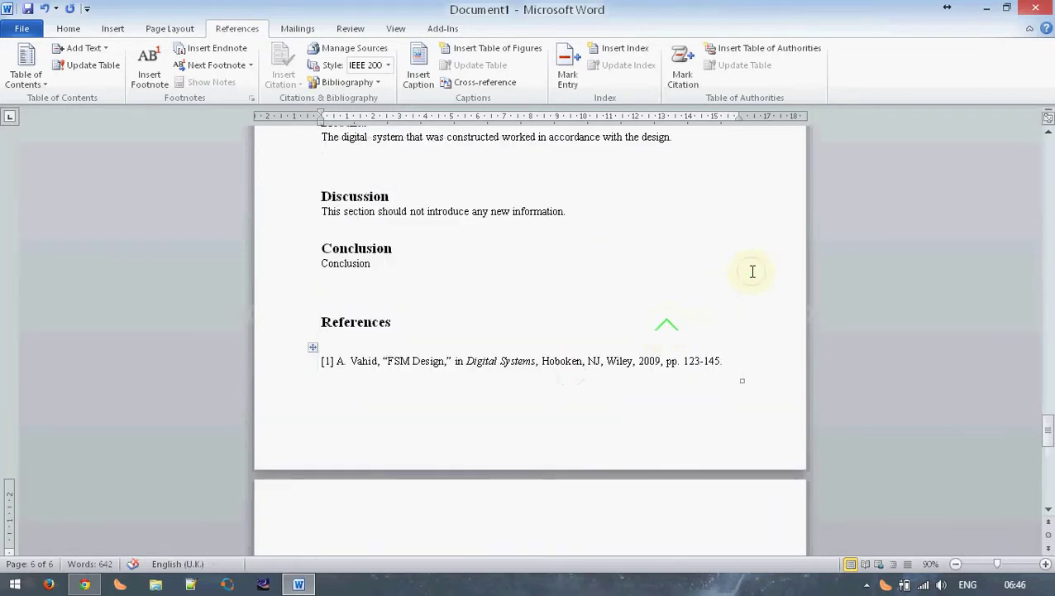
pyautogui.scroll(-2, 764, 244)
pyautogui.click(617, 455)
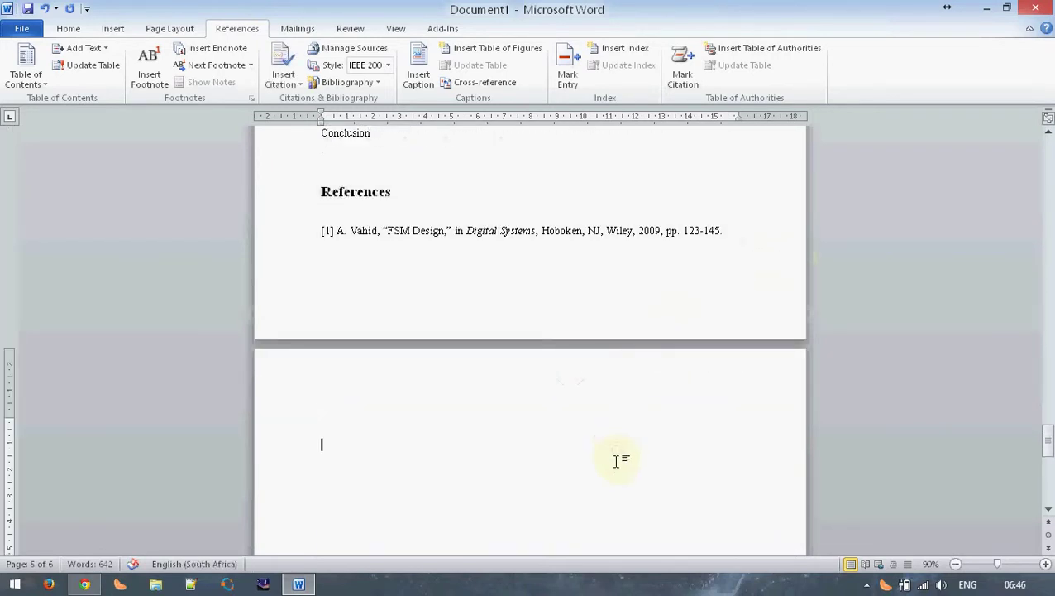
pyautogui.scroll(-3, 622, 447)
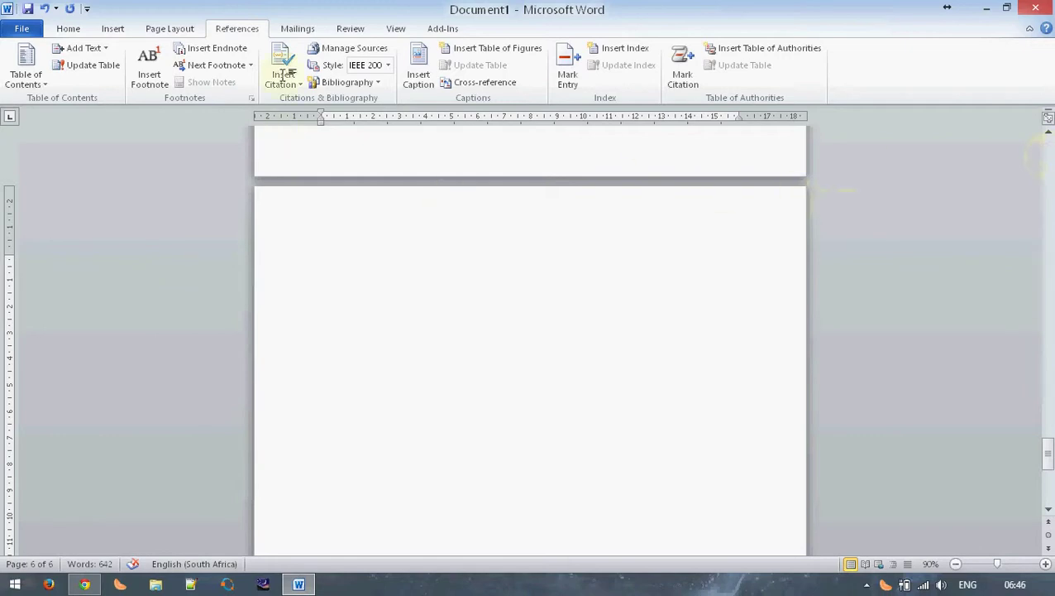
# Step: Turn on the Navigation Pane from the View tab to list the report's headings
pyautogui.scroll(-1, 1048, 137)
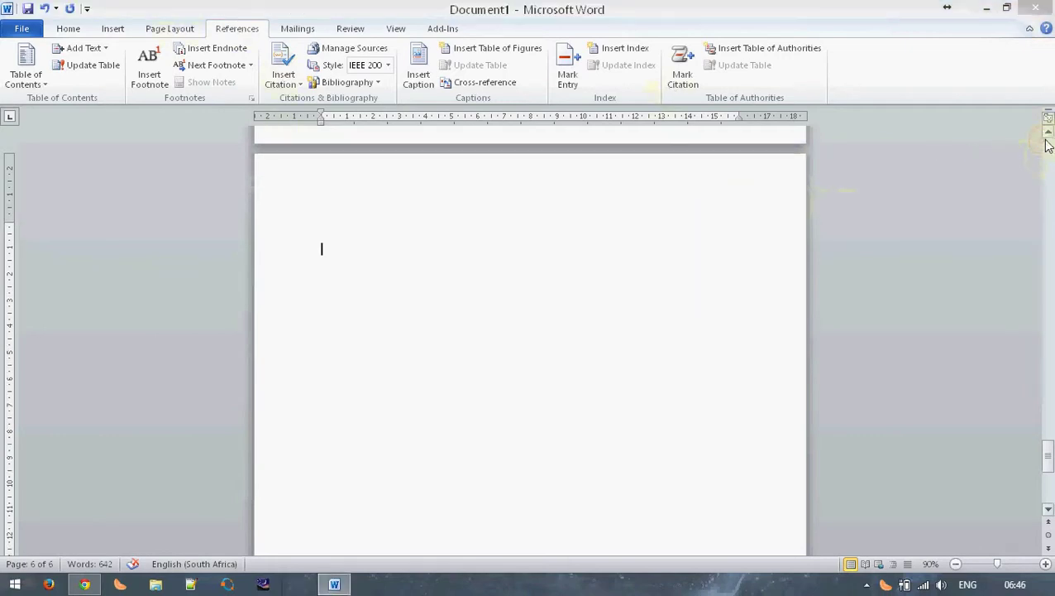
pyautogui.click(1048, 133)
pyautogui.moveTo(1050, 140); pyautogui.dragTo(1051, 156)
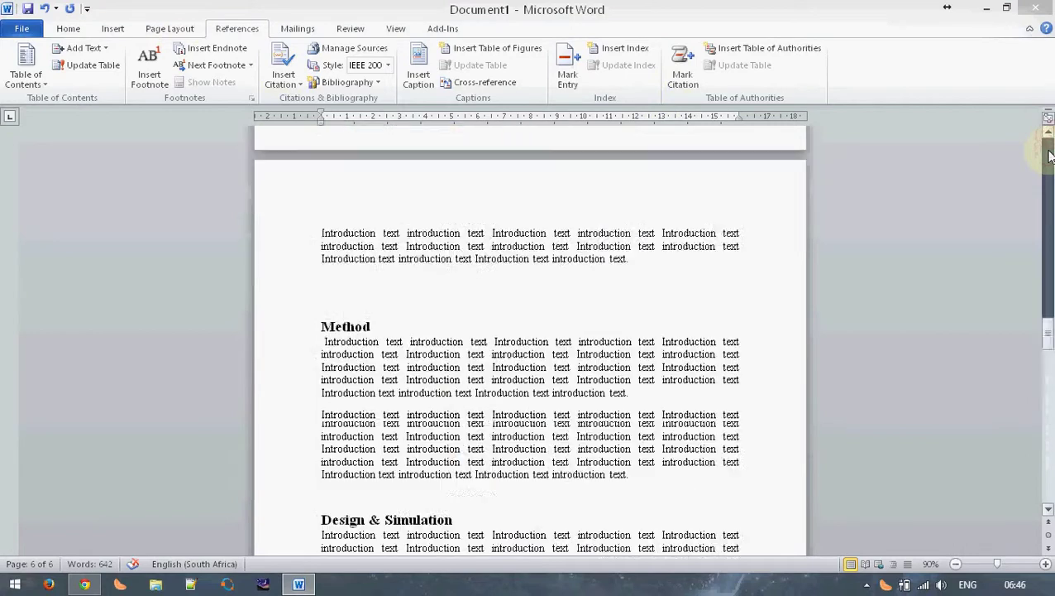
pyautogui.click(395, 29)
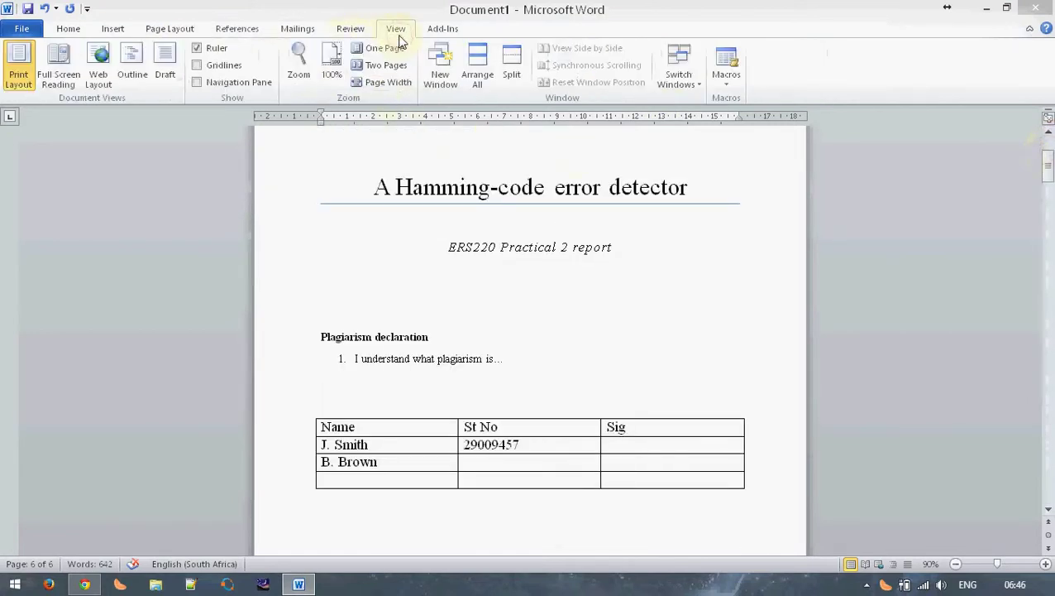
pyautogui.click(200, 83)
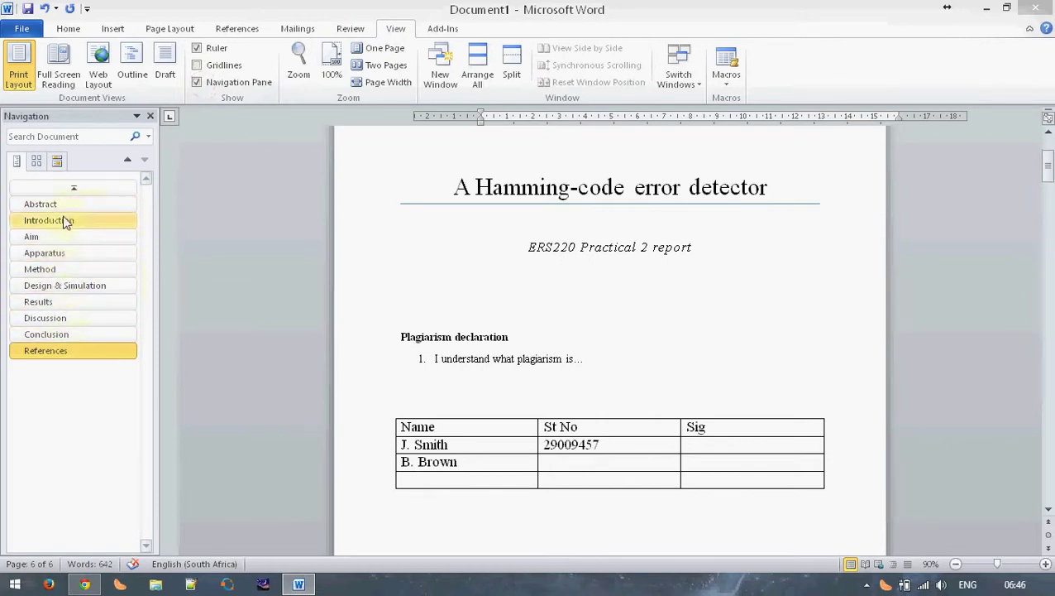
# Step: Jump through the Abstract and Introduction headings, then select the empty table of contents
pyautogui.click(77, 186)
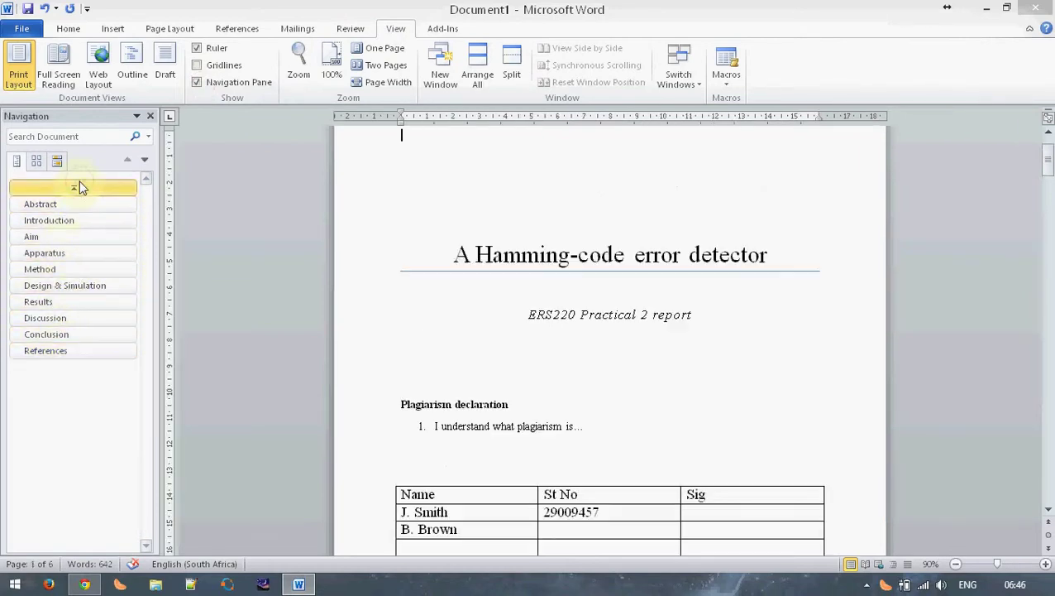
pyautogui.click(58, 205)
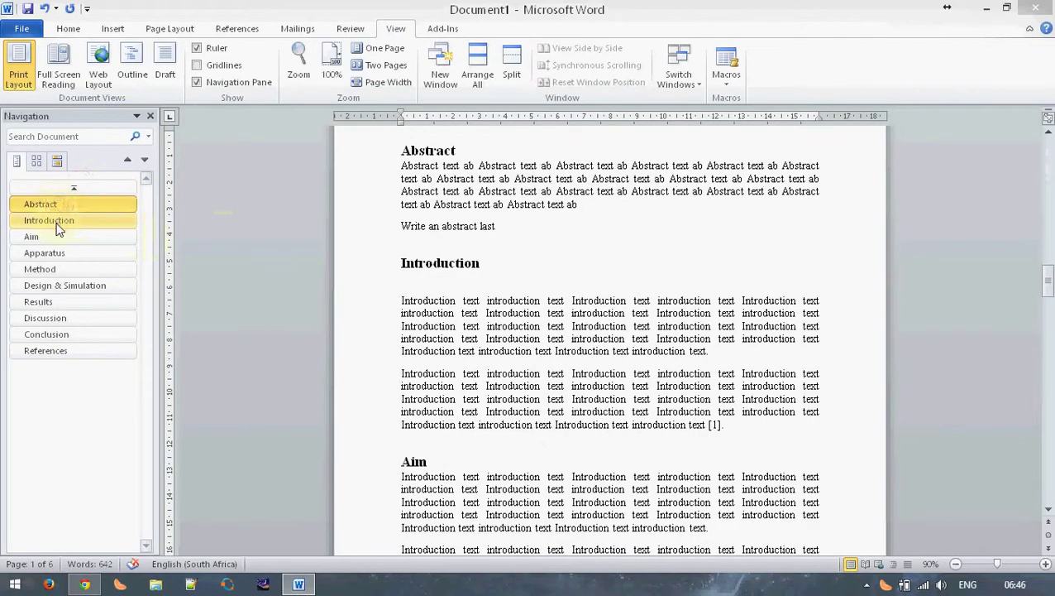
pyautogui.click(58, 223)
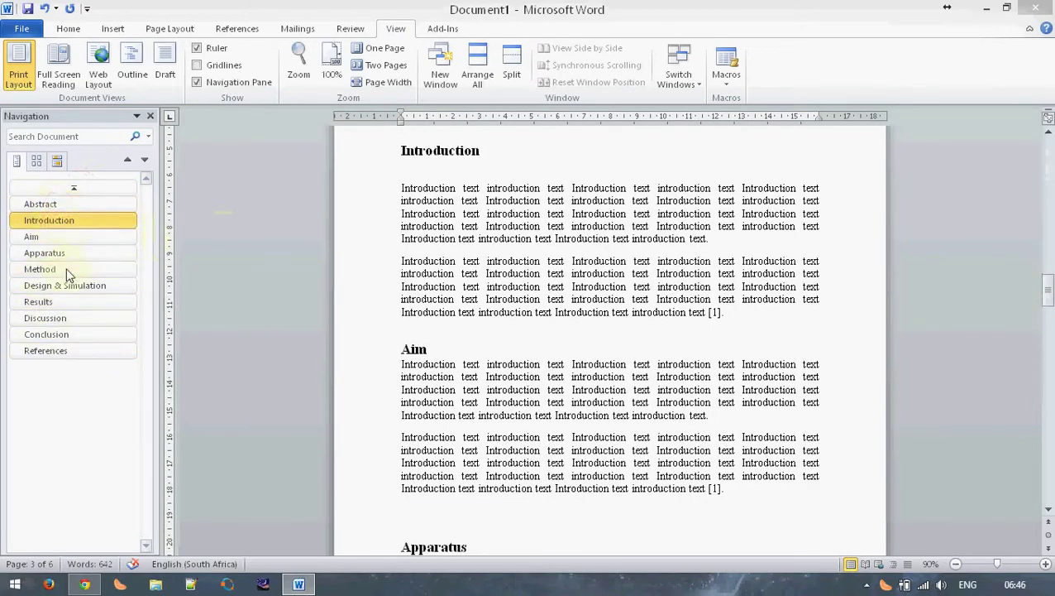
pyautogui.scroll(2, 461, 306)
pyautogui.scroll(5, 460, 306)
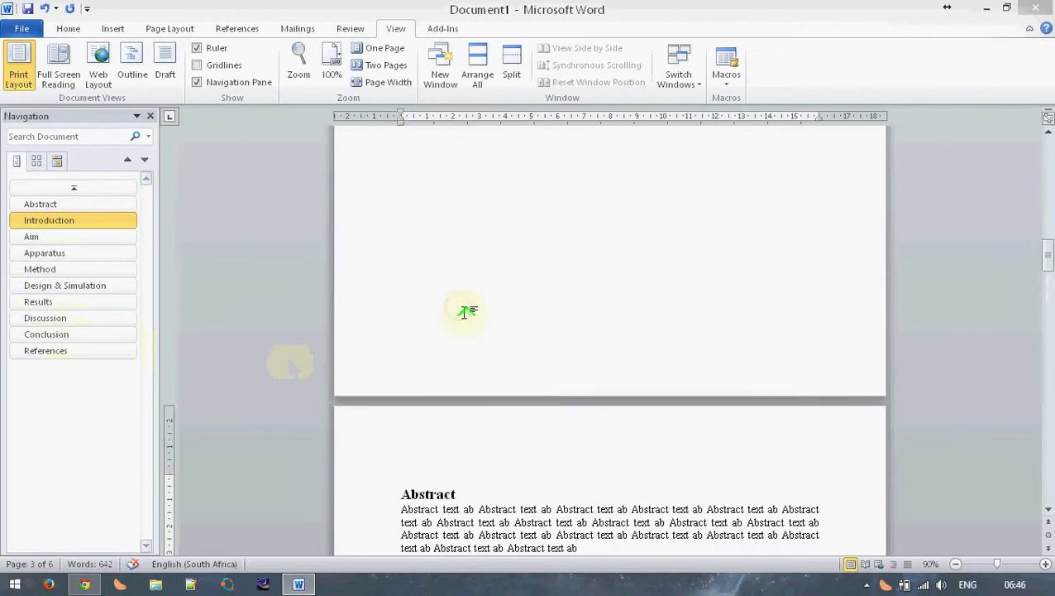
pyautogui.scroll(5, 461, 306)
pyautogui.click(464, 304)
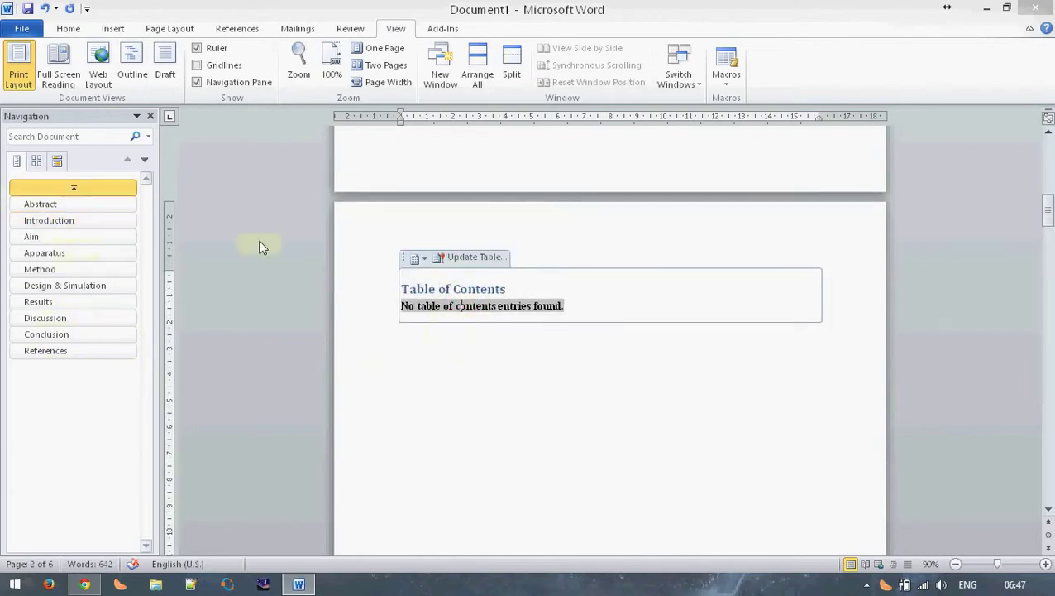
# Step: Update the table of contents so it lists Abstract through References on pages 3–5
pyautogui.click(460, 259)
pyautogui.scroll(-1, 500, 348)
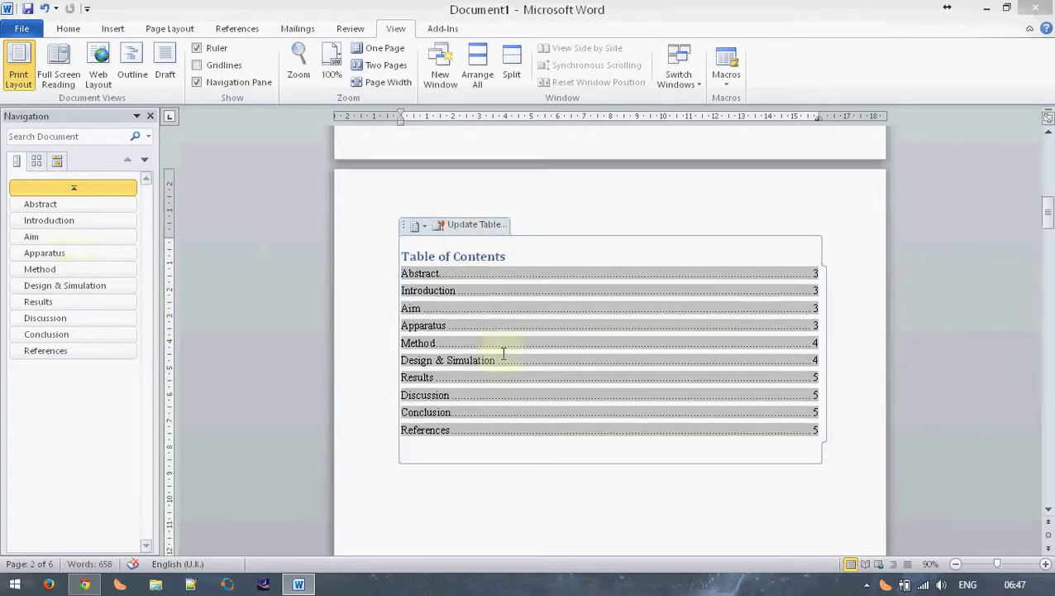
pyautogui.scroll(-1, 503, 354)
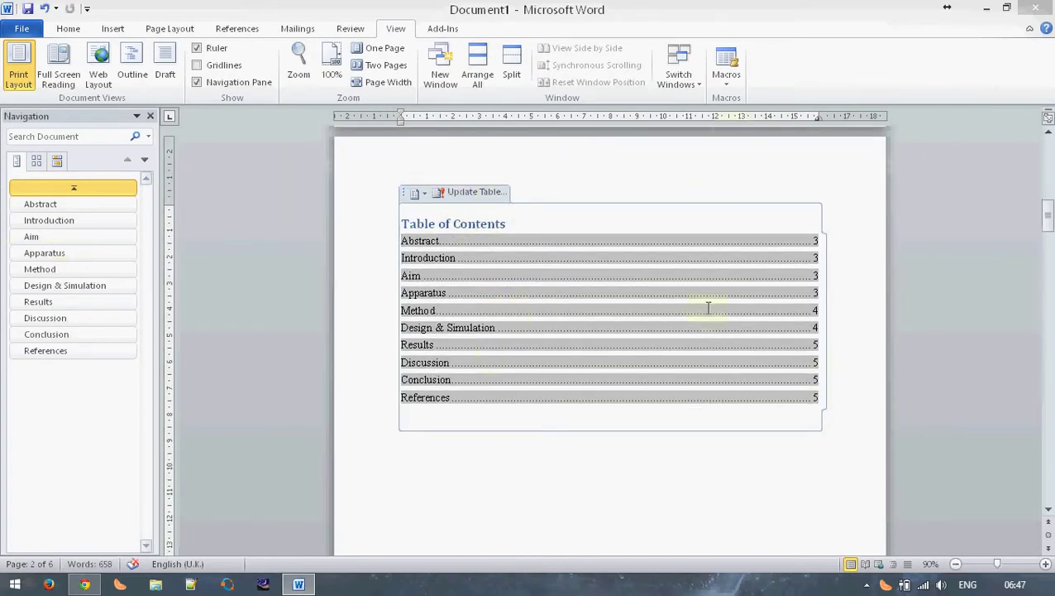
pyautogui.scroll(-5, 567, 304)
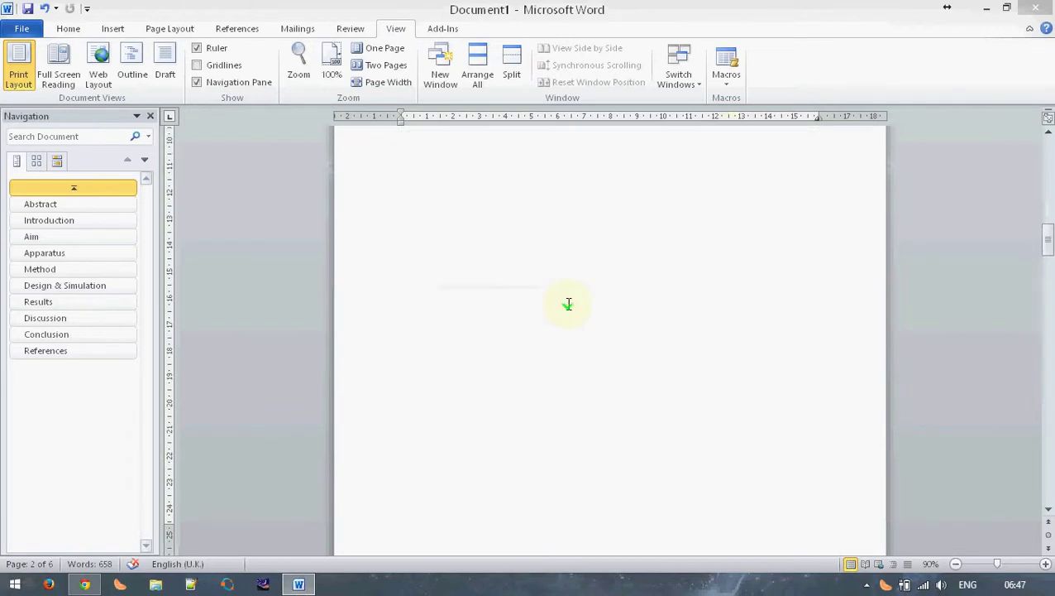
pyautogui.scroll(-5, 568, 301)
pyautogui.scroll(-8, 568, 300)
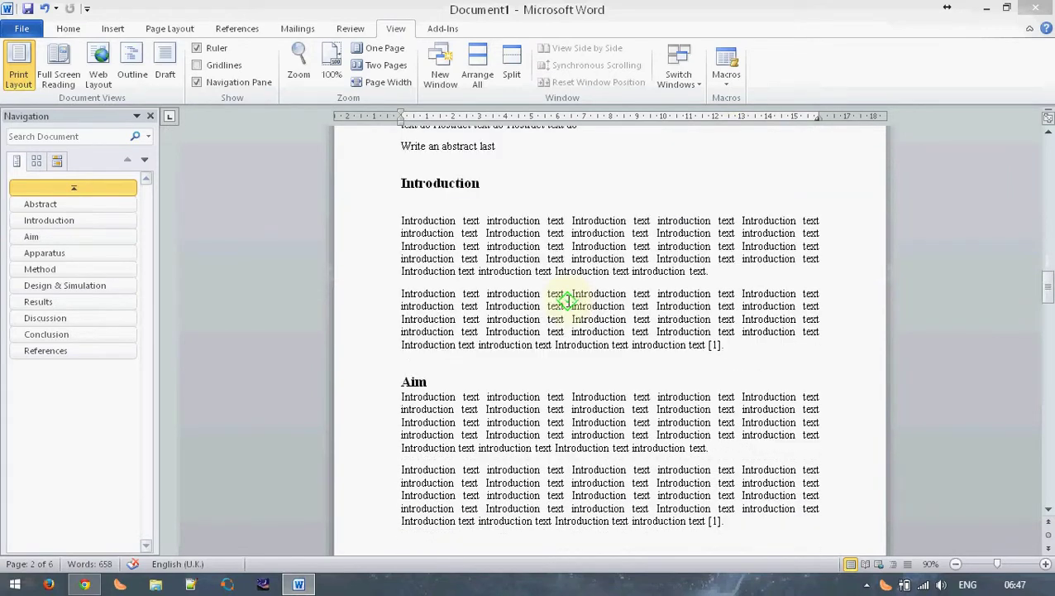
pyautogui.scroll(-8, 569, 299)
# Step: Open the header of the Abstract page (section 3) for editing
pyautogui.scroll(2, 568, 300)
pyautogui.scroll(8, 569, 300)
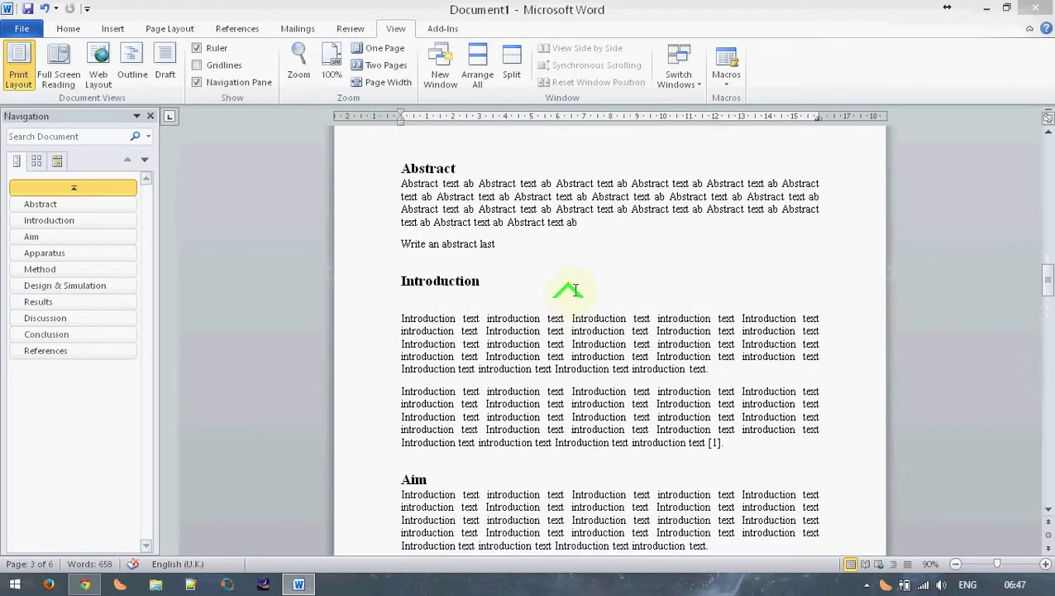
pyautogui.scroll(2, 565, 240)
pyautogui.doubleClick(561, 206)
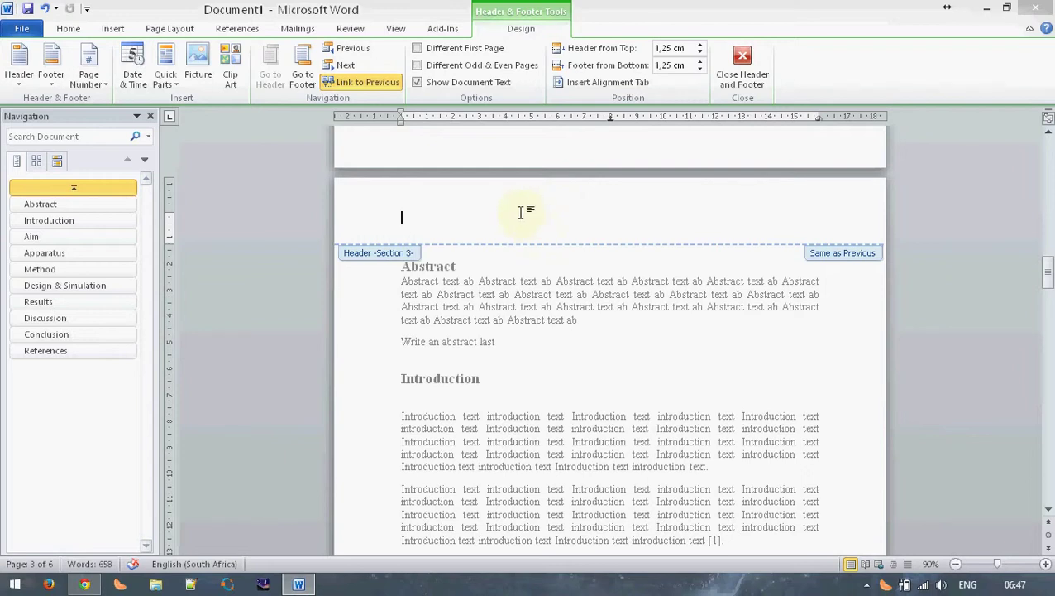
# Step: Turn off Link to Previous for the section 3 header
pyautogui.scroll(-5, 521, 212)
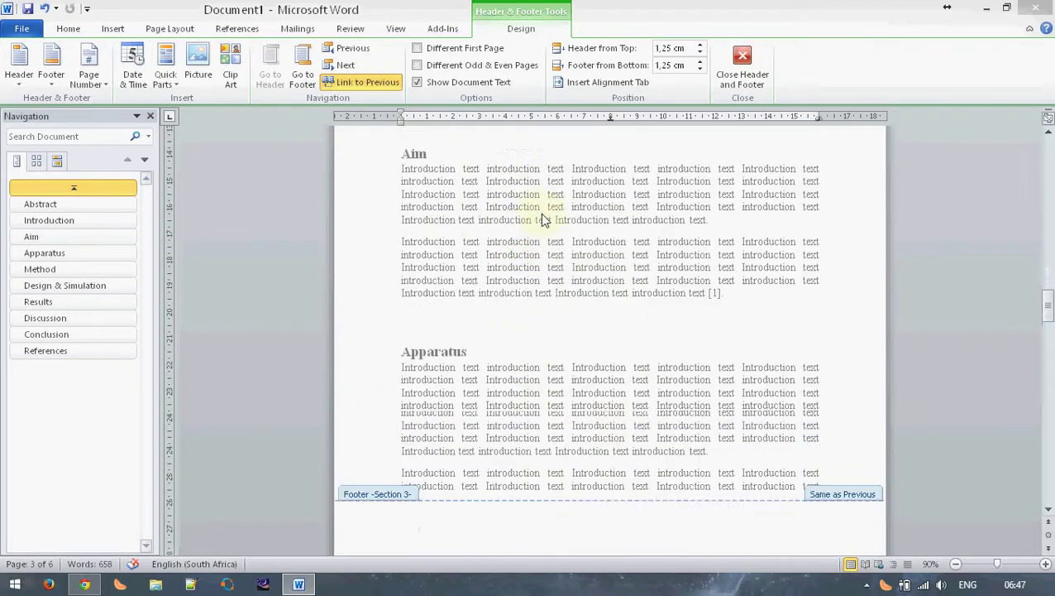
pyautogui.middleClick(553, 223)
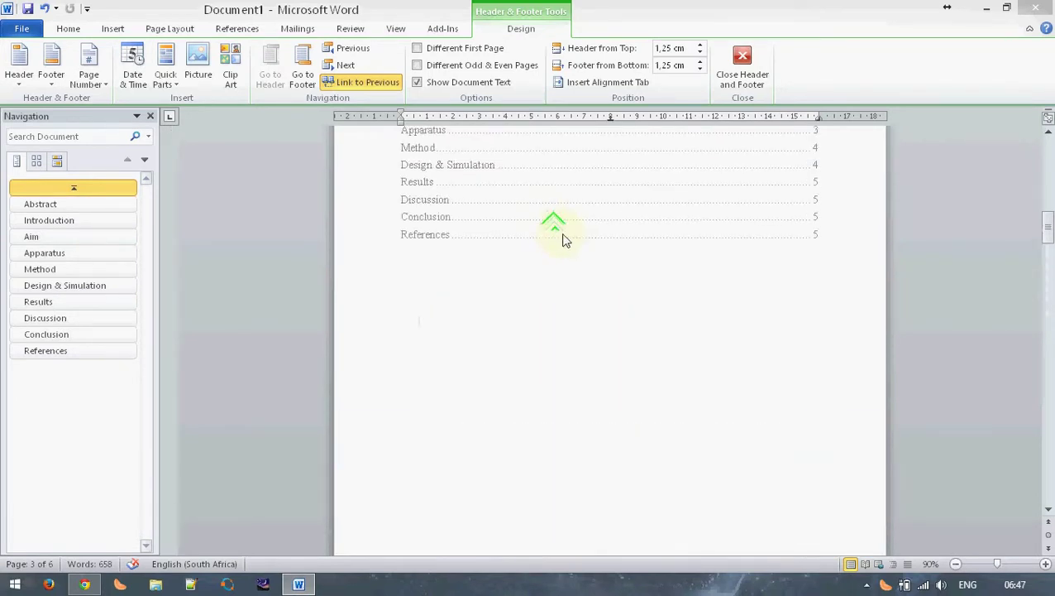
pyautogui.middleClick(539, 370)
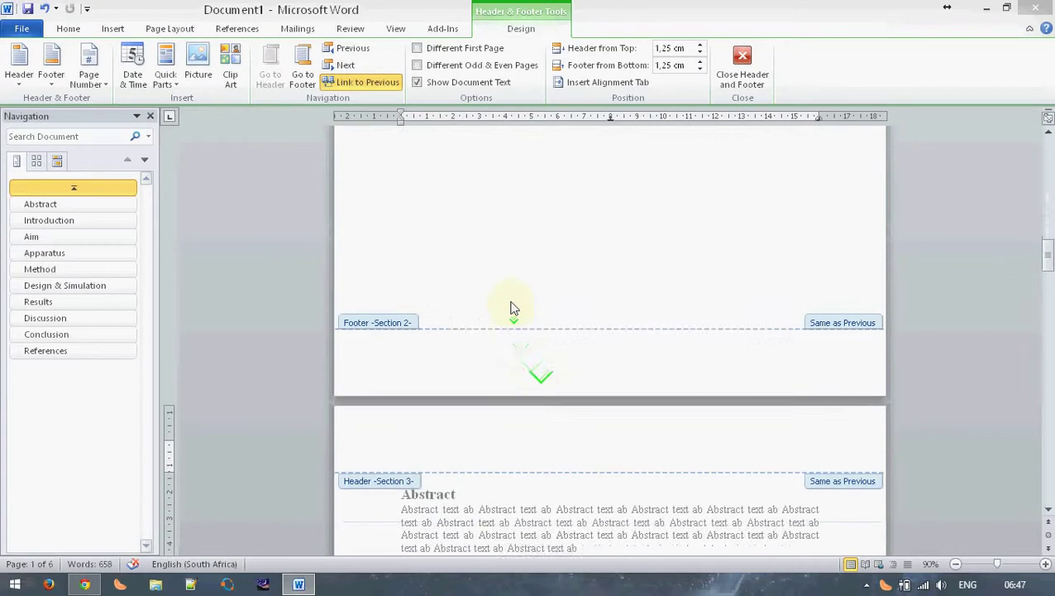
pyautogui.click(511, 303)
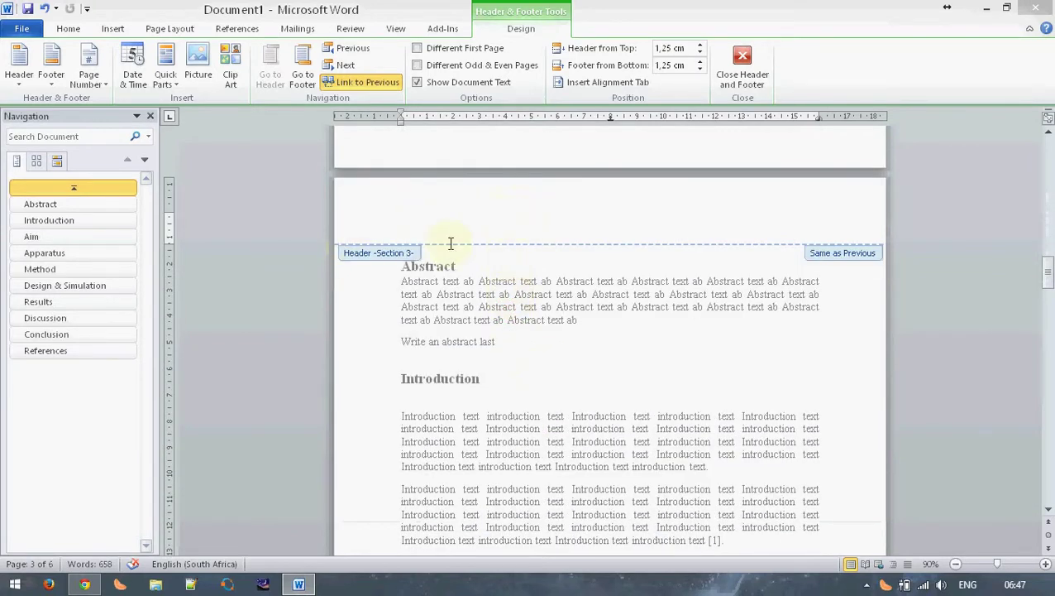
pyautogui.click(361, 84)
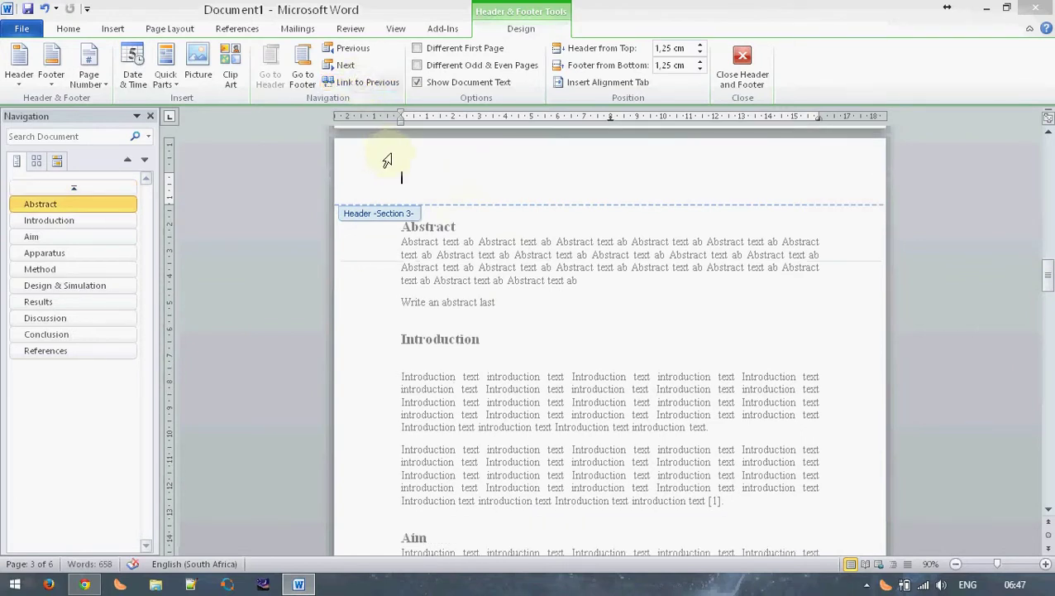
# Step: Turn off Link to Previous for the section 3 footer
pyautogui.scroll(-9, 516, 198)
pyautogui.scroll(-2, 516, 202)
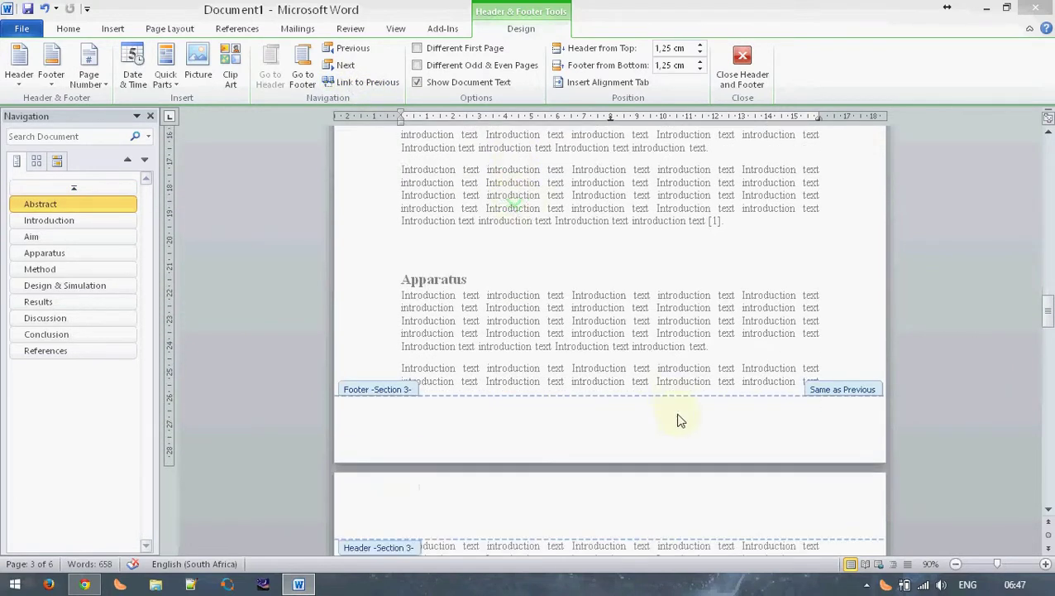
pyautogui.click(639, 431)
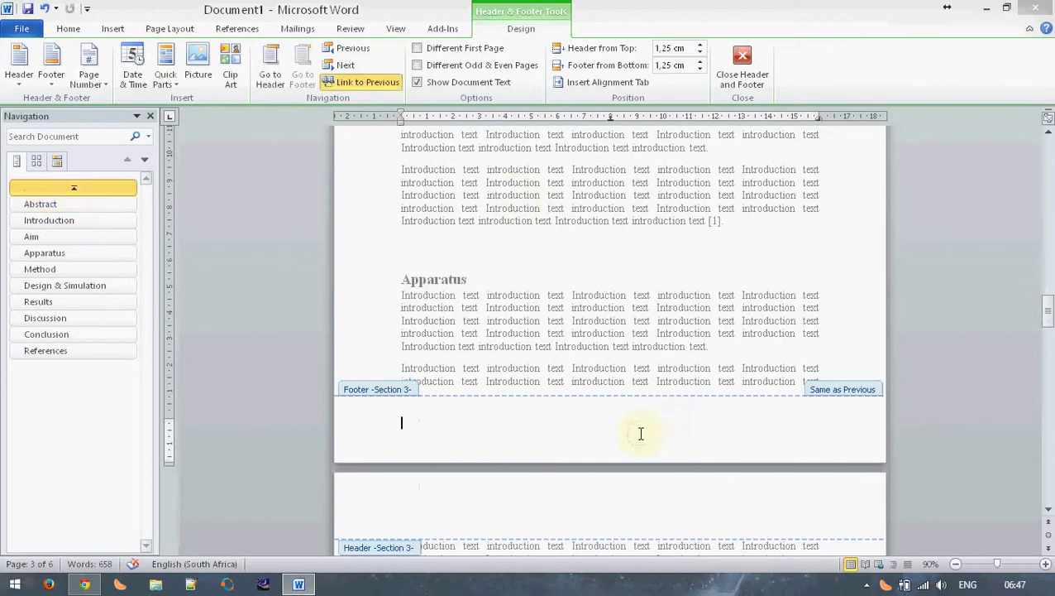
pyautogui.click(364, 83)
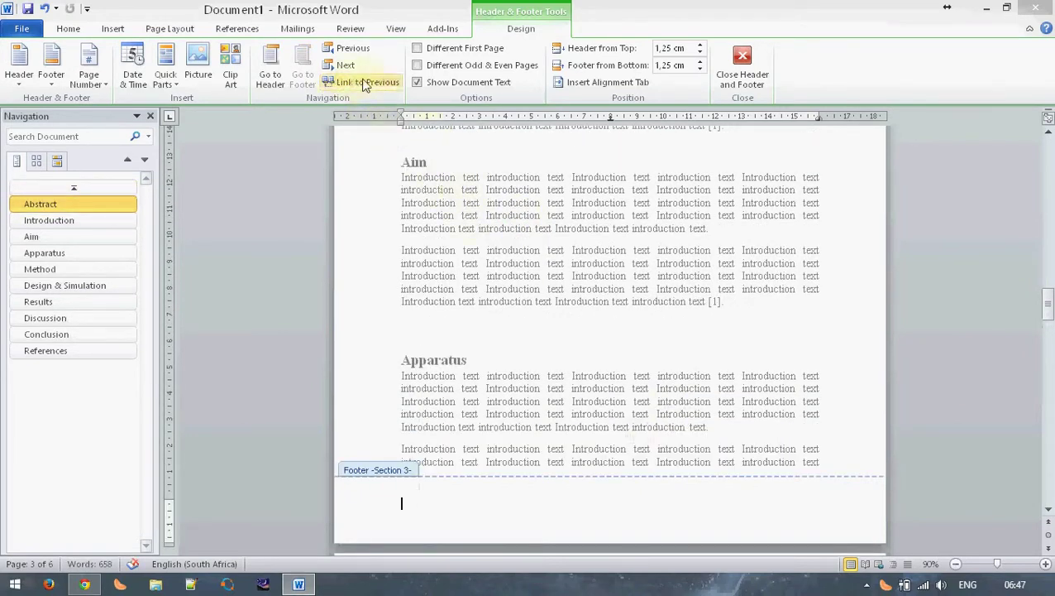
pyautogui.scroll(-1, 567, 327)
# Step: Insert a Plain Number 3 page number at the right of the section 3 footer
pyautogui.click(93, 87)
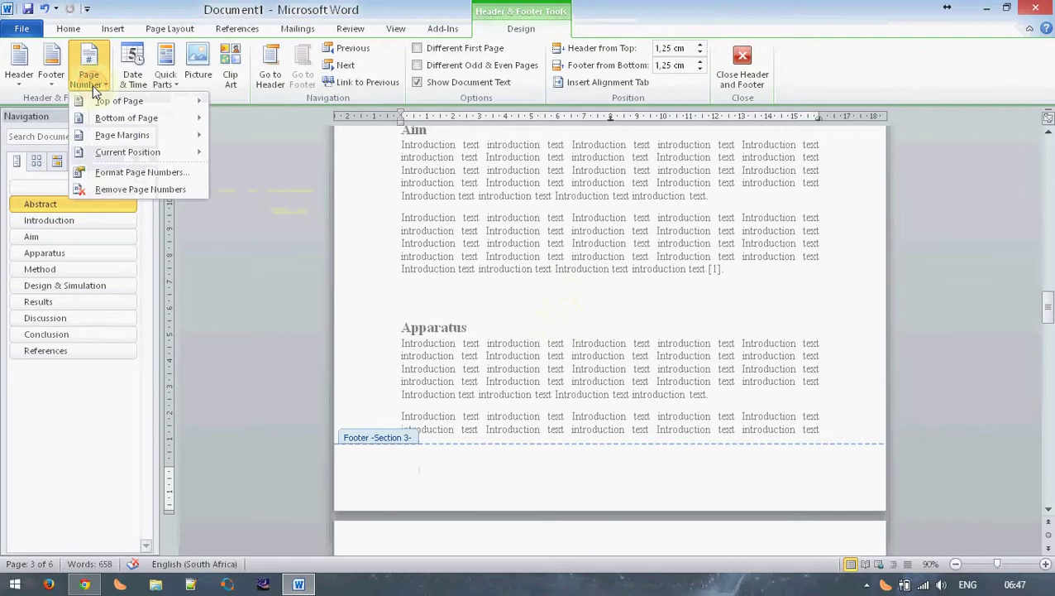
pyautogui.moveTo(116, 118)
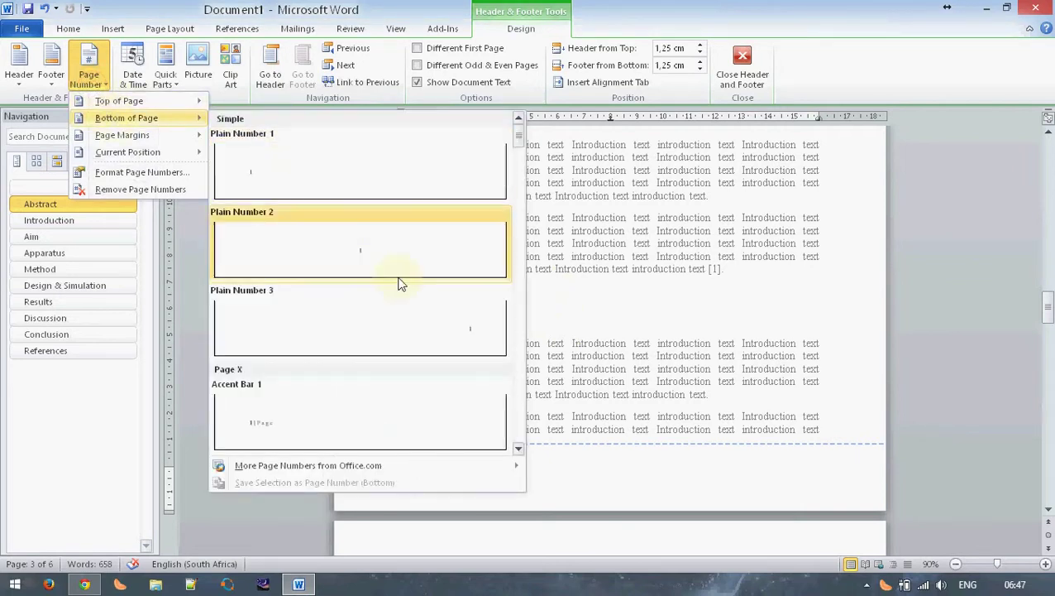
pyautogui.click(469, 327)
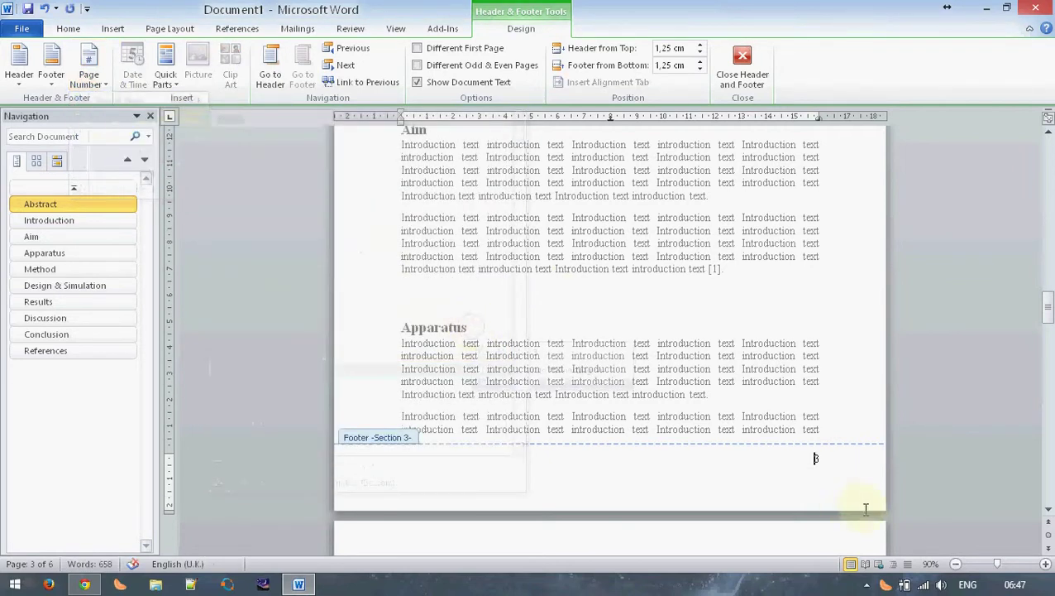
# Step: Set section 3's page numbering to start at 1
pyautogui.rightClick(815, 456)
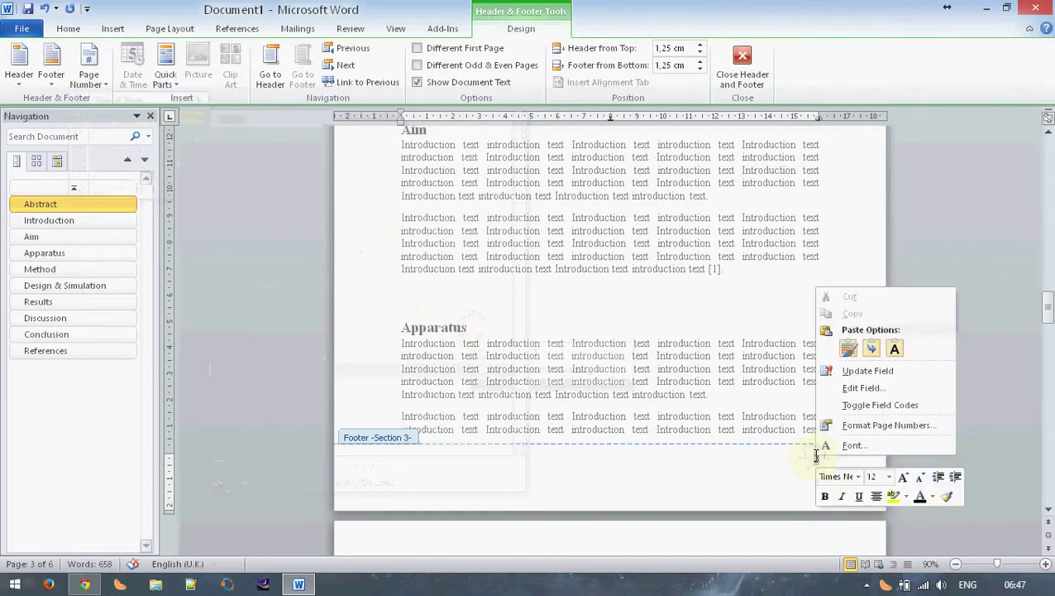
pyautogui.click(857, 426)
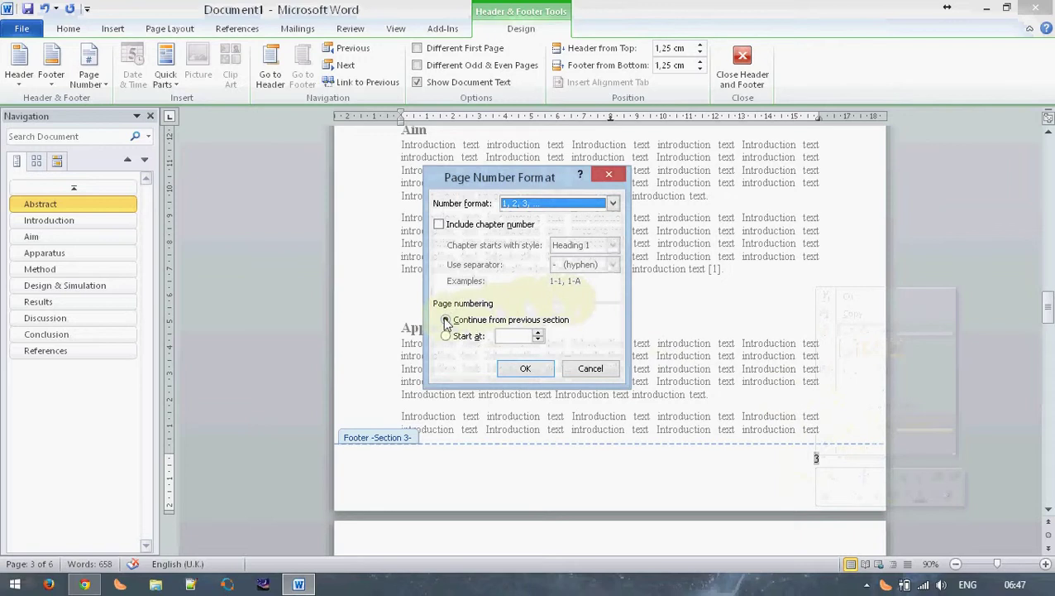
pyautogui.click(466, 335)
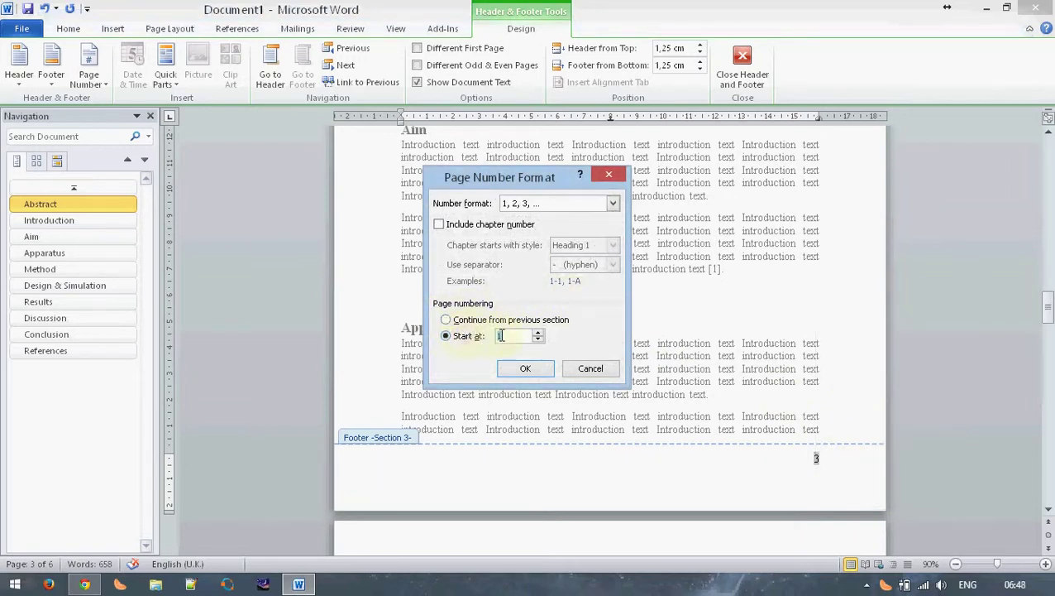
pyautogui.click(524, 368)
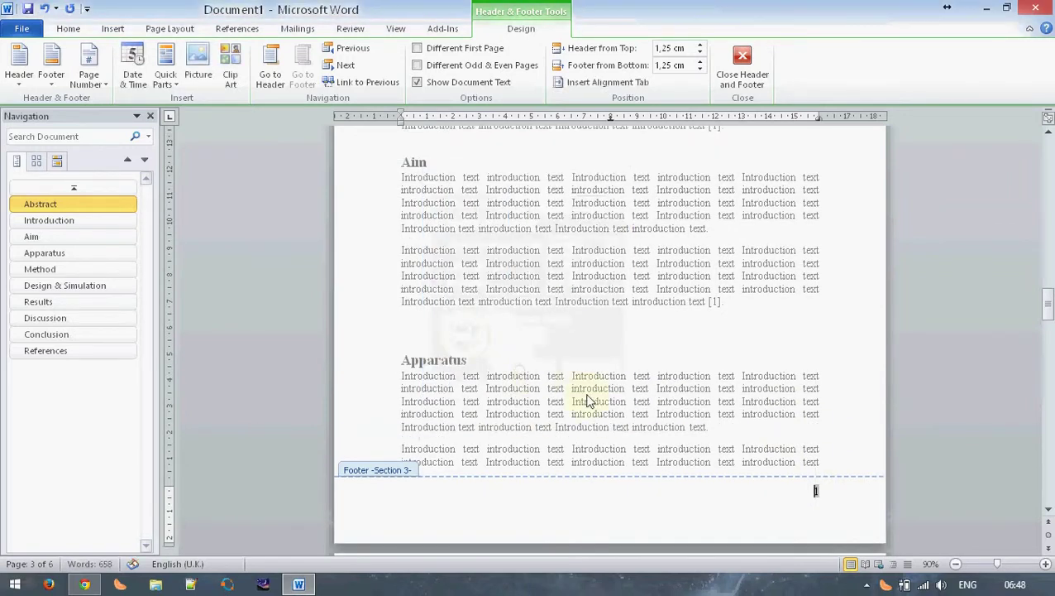
pyautogui.scroll(-5, 830, 488)
pyautogui.scroll(-15, 827, 281)
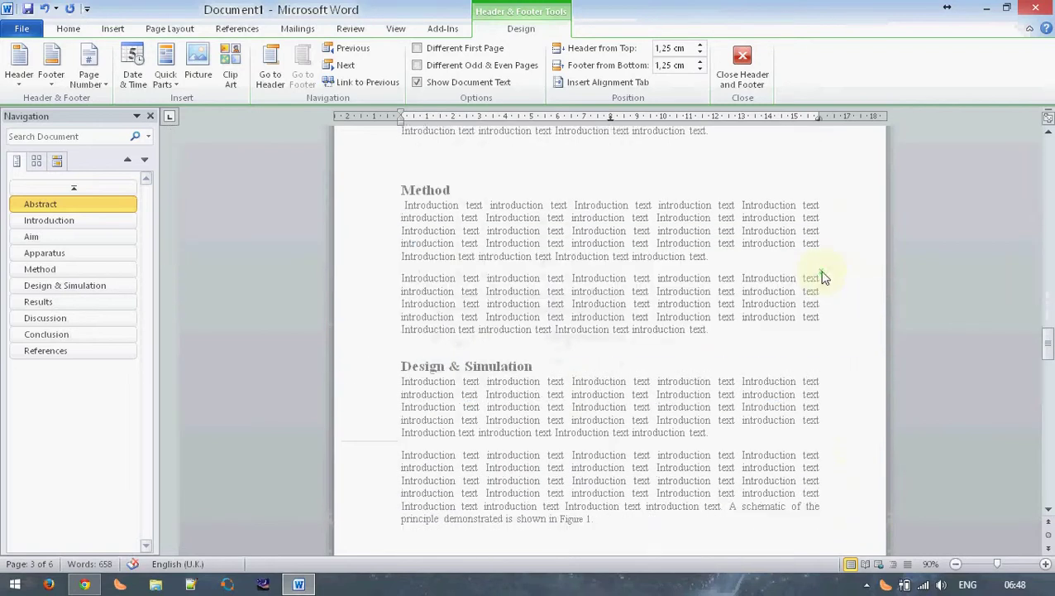
pyautogui.scroll(5, 824, 281)
pyautogui.scroll(8, 824, 285)
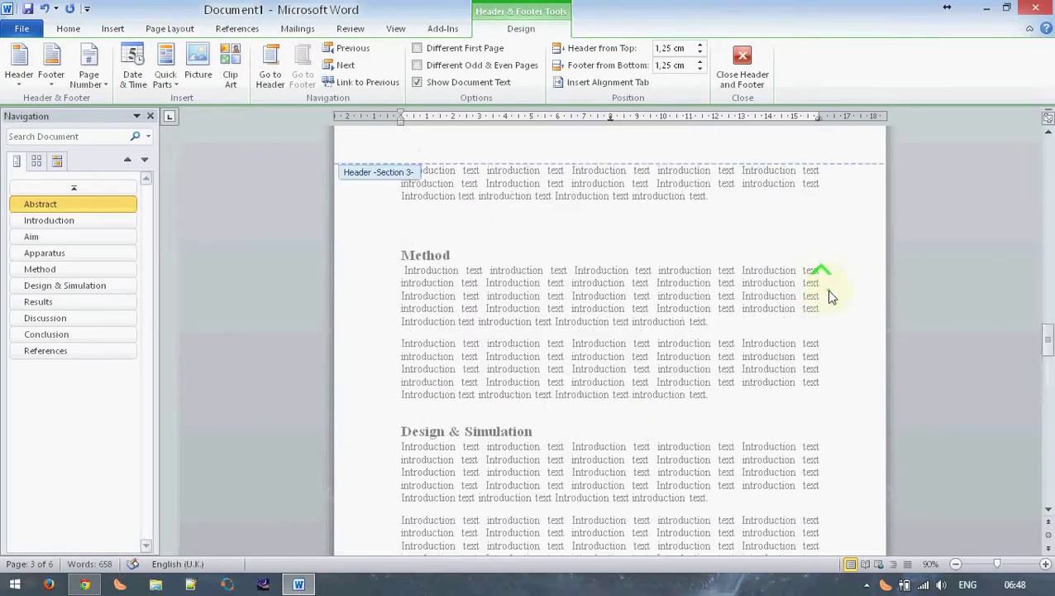
pyautogui.scroll(5, 824, 285)
pyautogui.scroll(2, 824, 290)
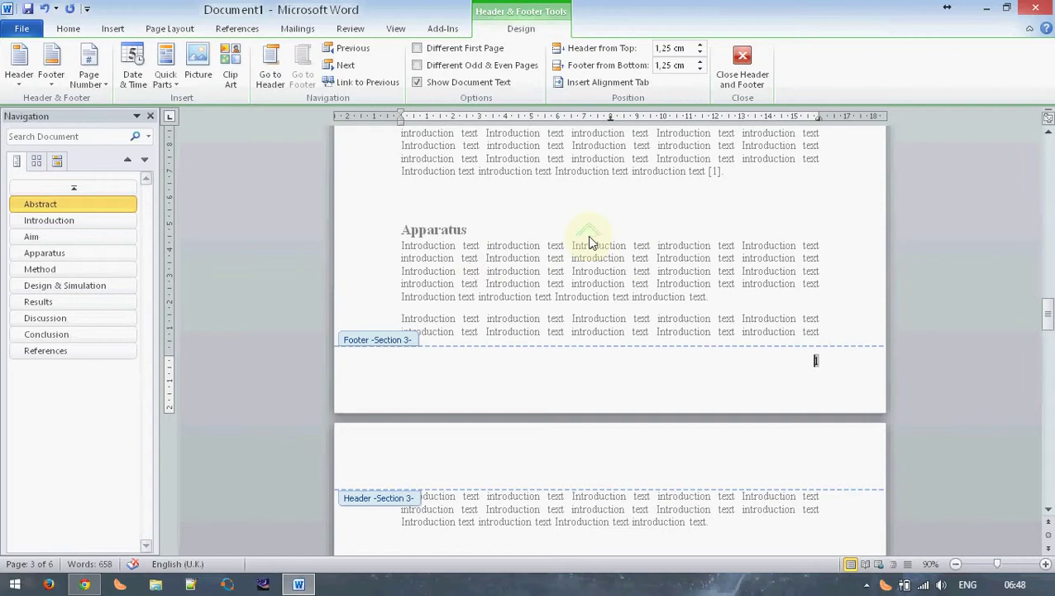
# Step: Turn off Link to Previous for the section 2 footer so it stops mirroring section 1
pyautogui.click(1047, 173)
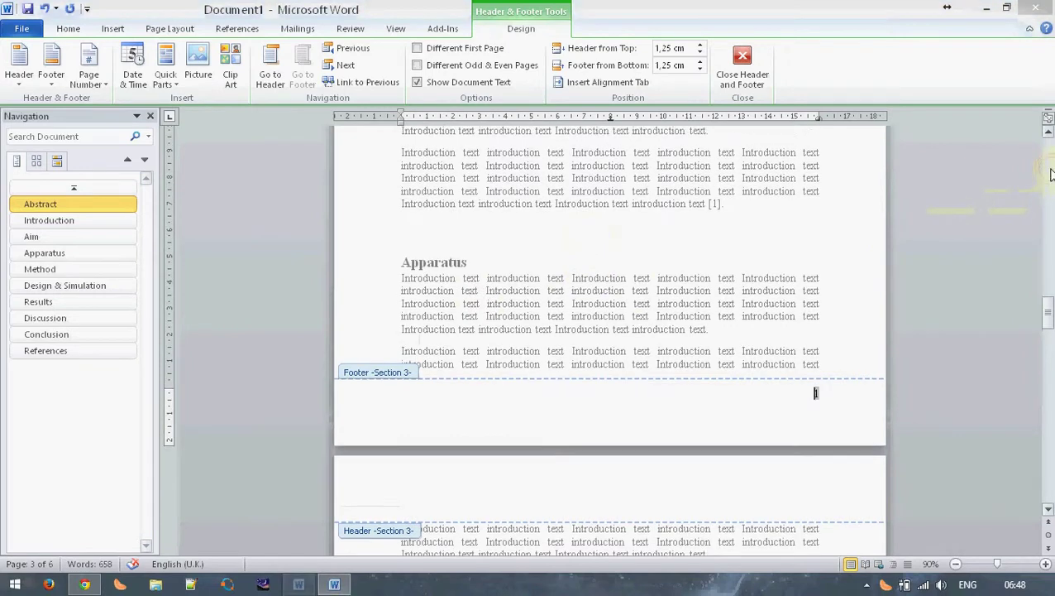
pyautogui.scroll(5, 721, 261)
pyautogui.scroll(1, 721, 261)
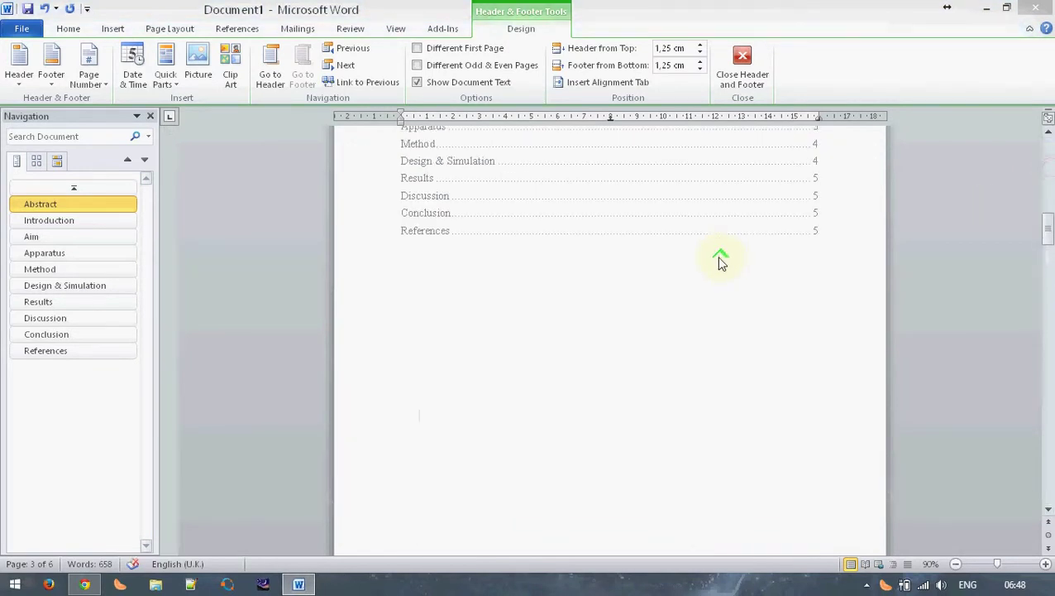
pyautogui.scroll(3, 719, 258)
pyautogui.scroll(-1, 714, 269)
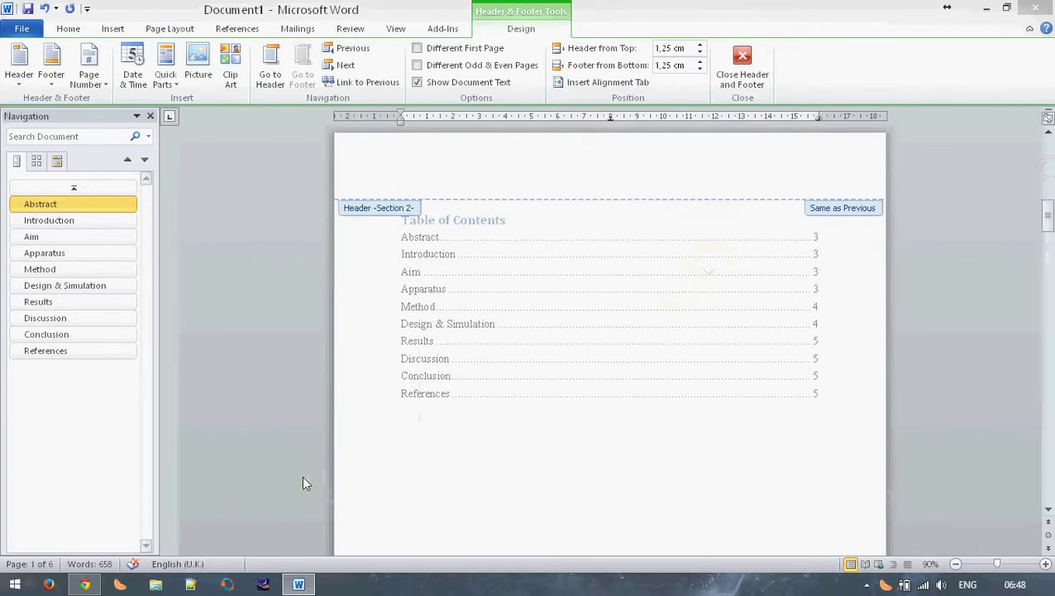
pyautogui.scroll(8, 476, 451)
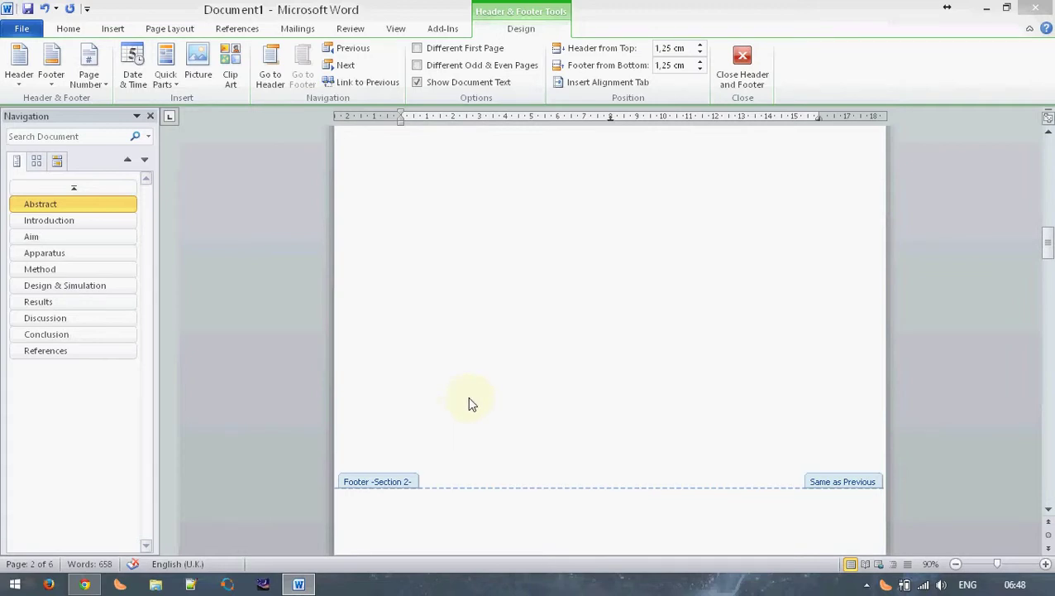
pyautogui.scroll(-2, 469, 404)
pyautogui.click(758, 460)
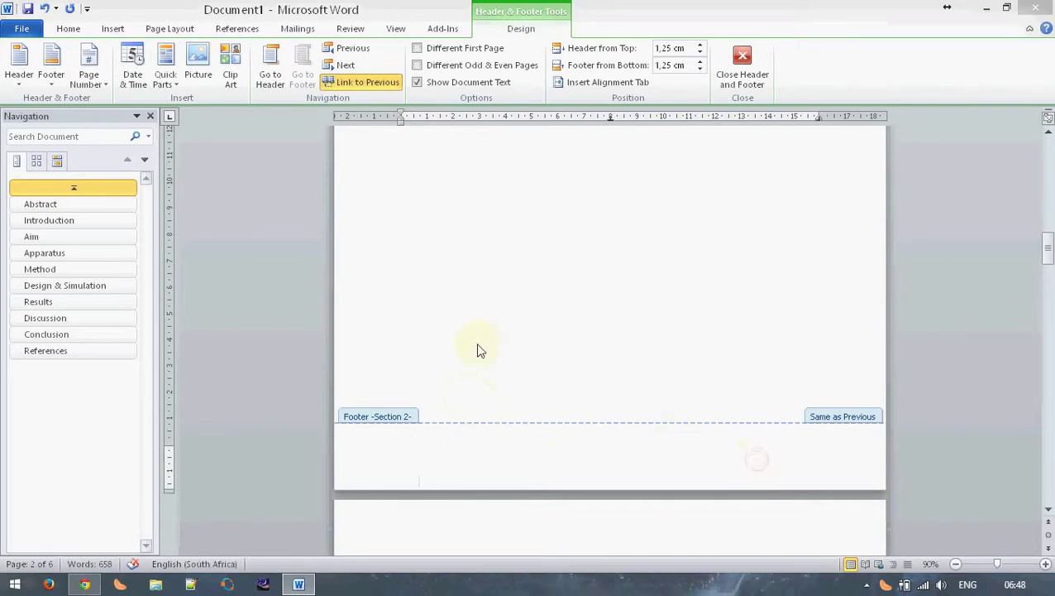
pyautogui.click(361, 85)
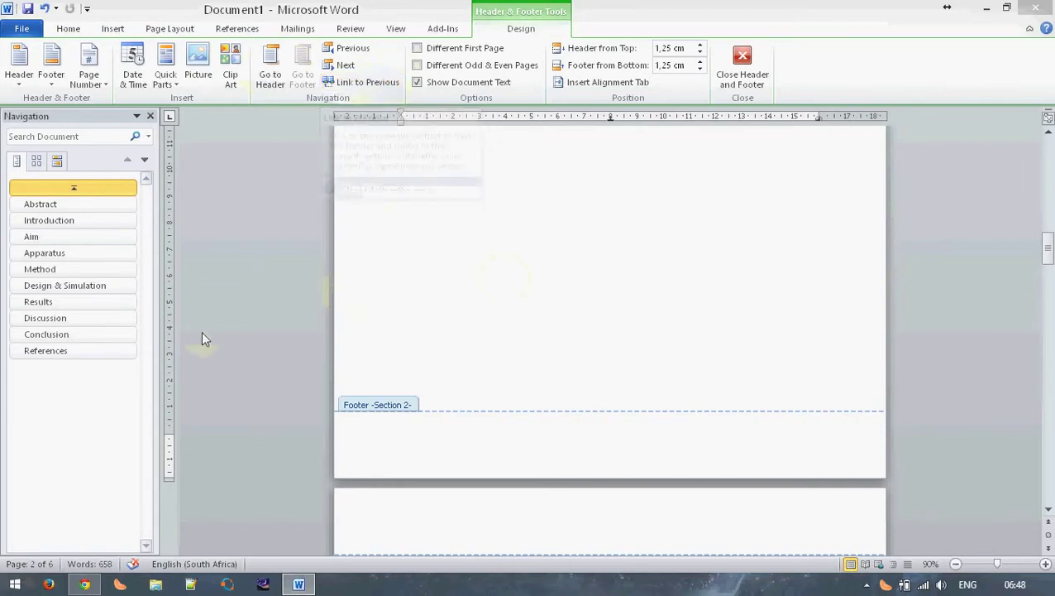
# Step: Insert a Plain Number 3 page number at the right of the section 2 footer
pyautogui.click(89, 79)
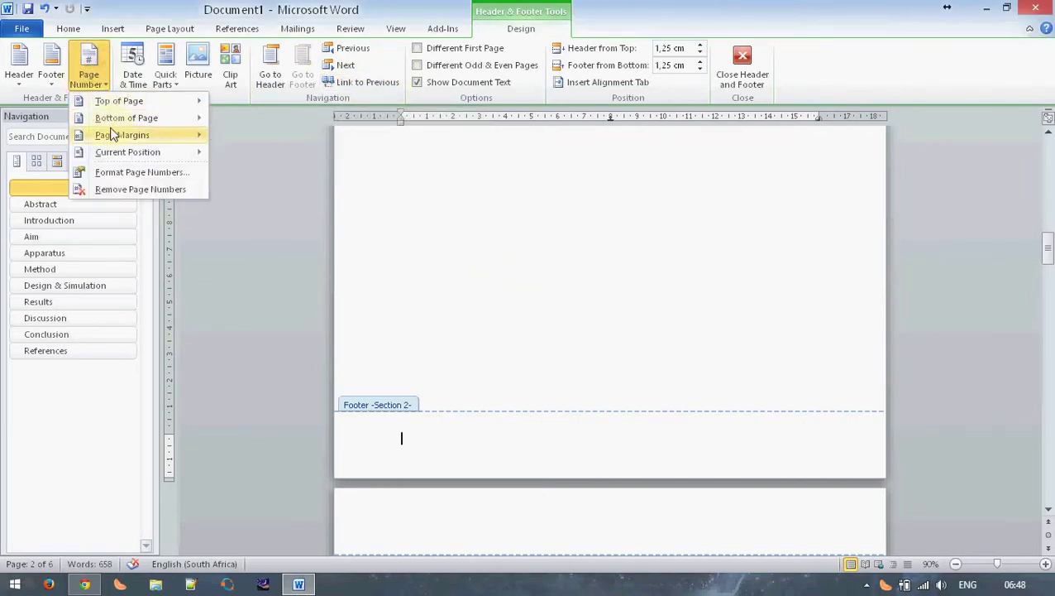
pyautogui.moveTo(120, 122)
pyautogui.click(425, 319)
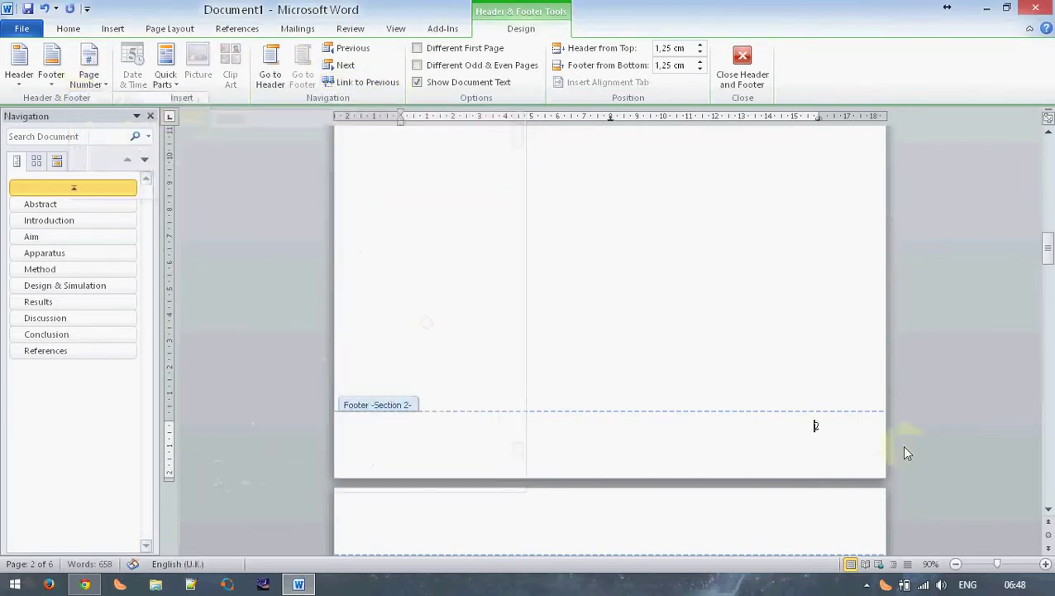
# Step: Format section 2's page numbers as lowercase Roman numerals (i, ii, iii) starting at i
pyautogui.rightClick(815, 426)
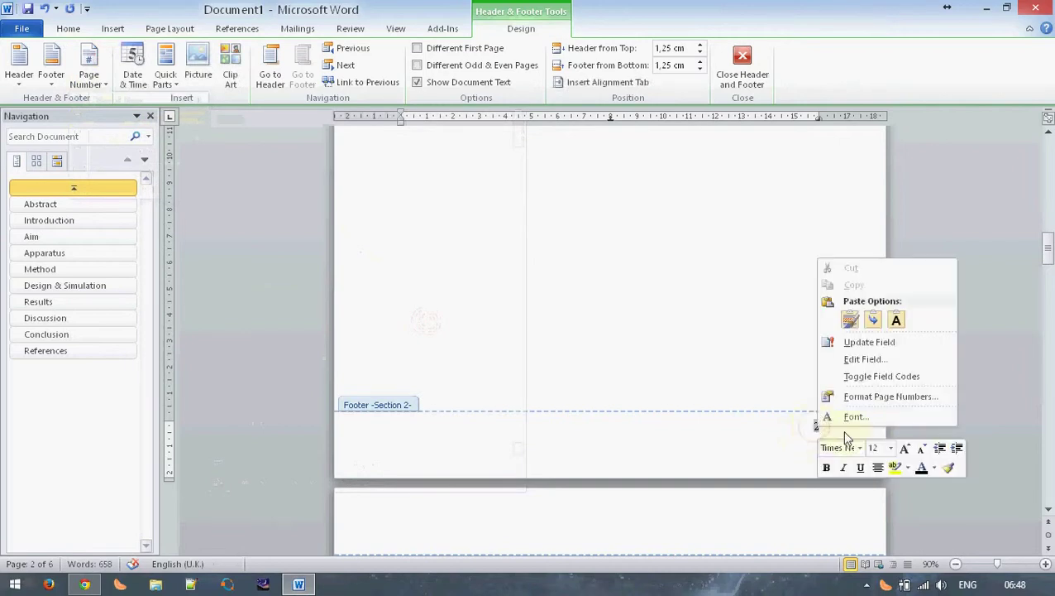
pyautogui.click(871, 397)
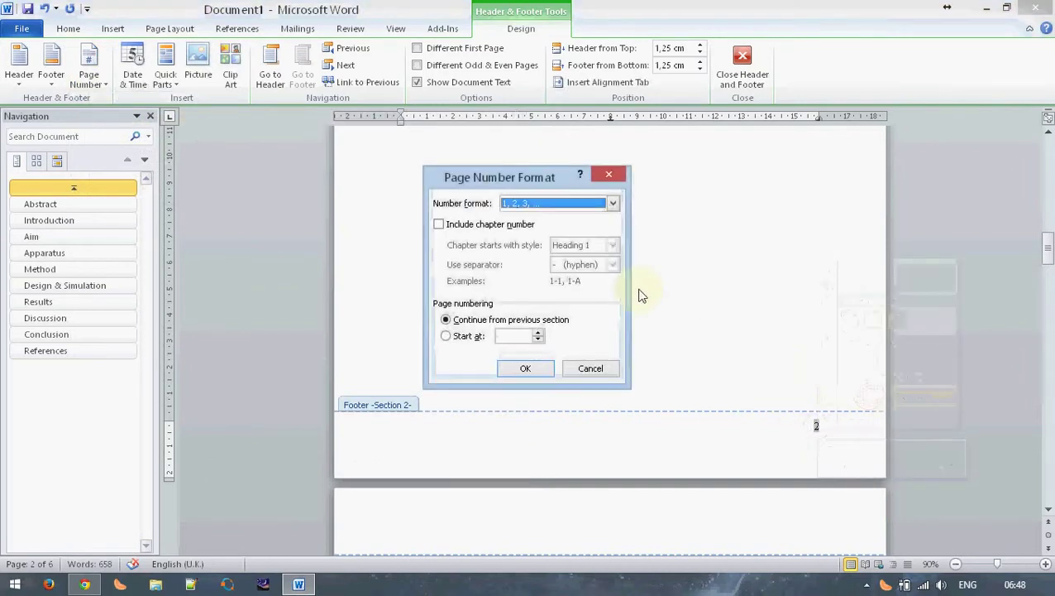
pyautogui.click(458, 335)
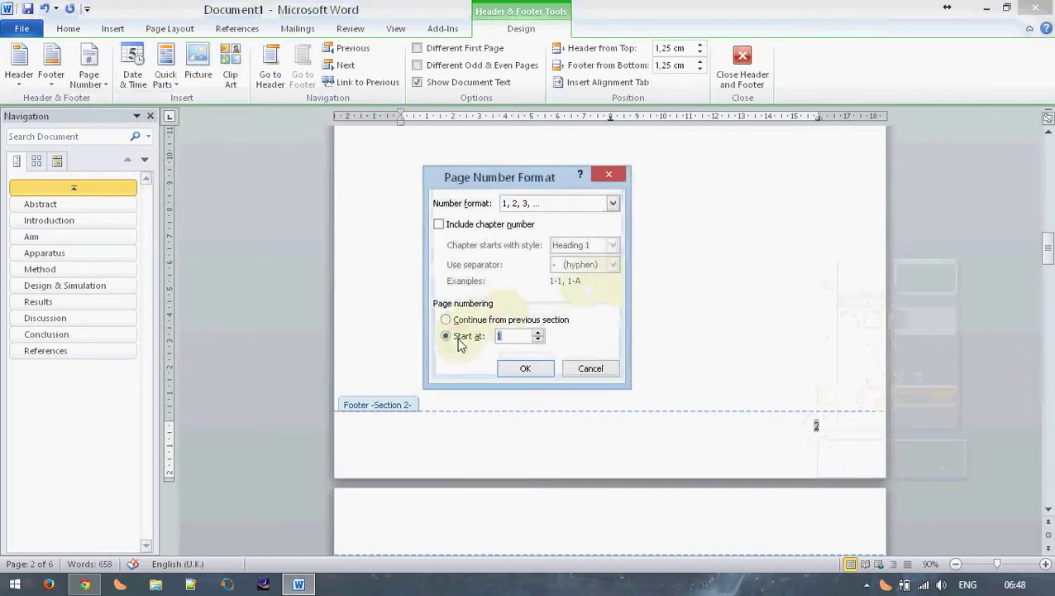
pyautogui.click(610, 203)
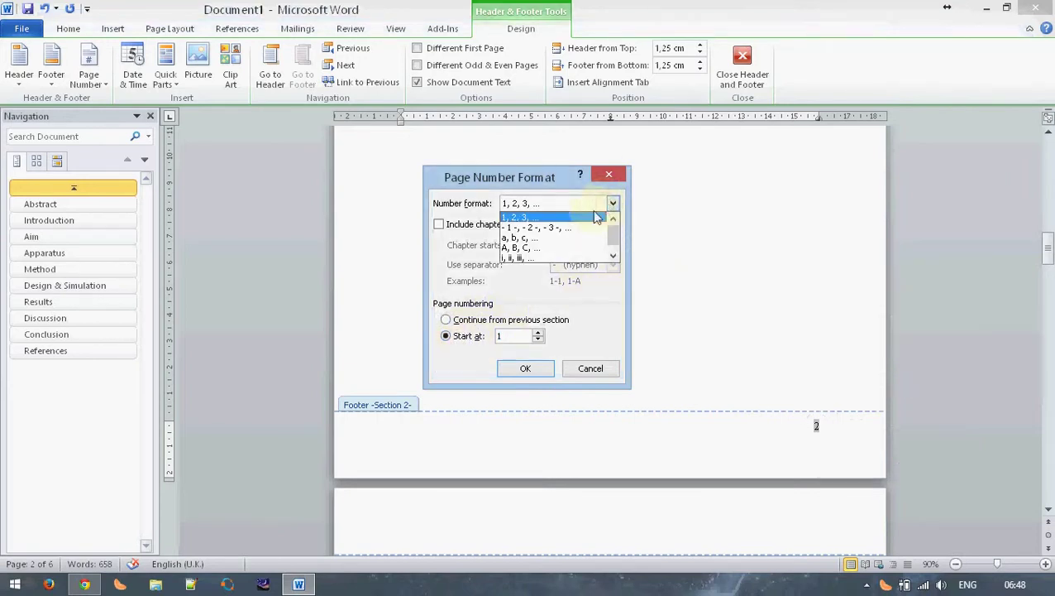
pyautogui.click(527, 258)
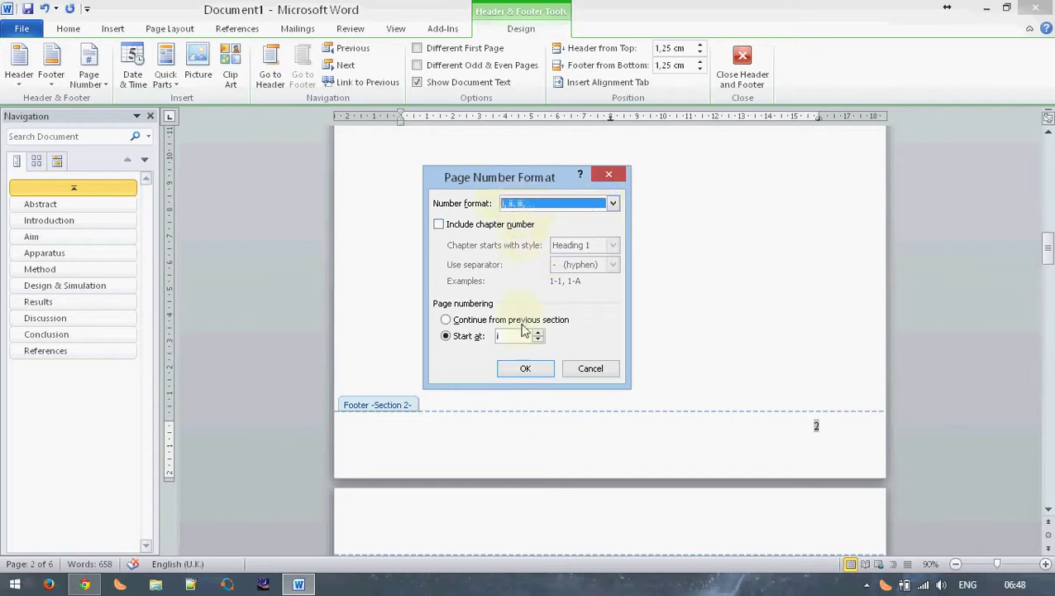
pyautogui.click(530, 369)
pyautogui.scroll(-1, 827, 477)
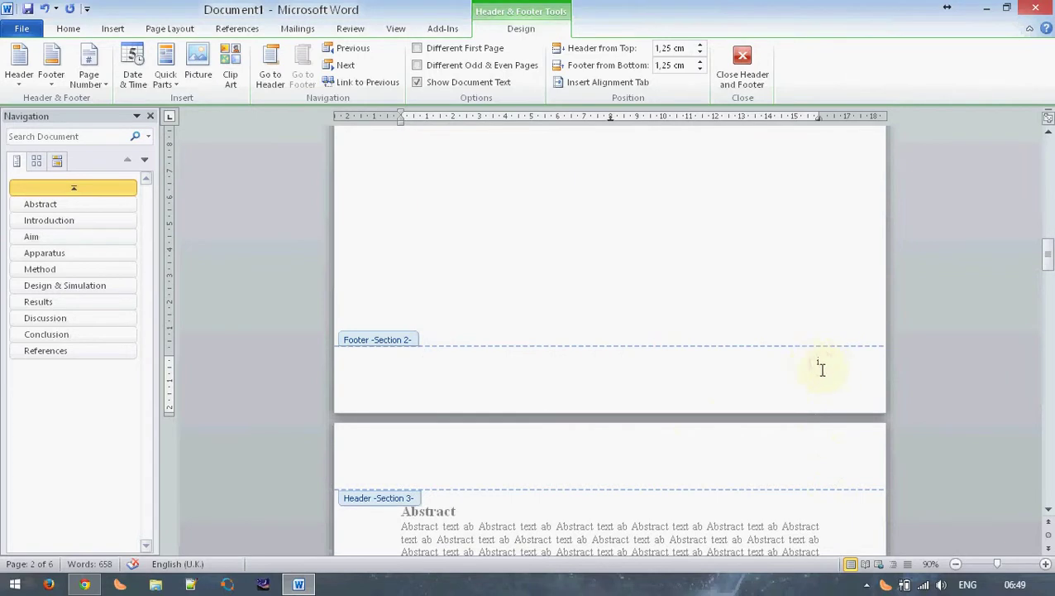
# Step: Leave the footer and update the entire table of contents
pyautogui.scroll(2, 815, 362)
pyautogui.scroll(6, 794, 364)
pyautogui.scroll(2, 797, 349)
pyautogui.scroll(4, 800, 347)
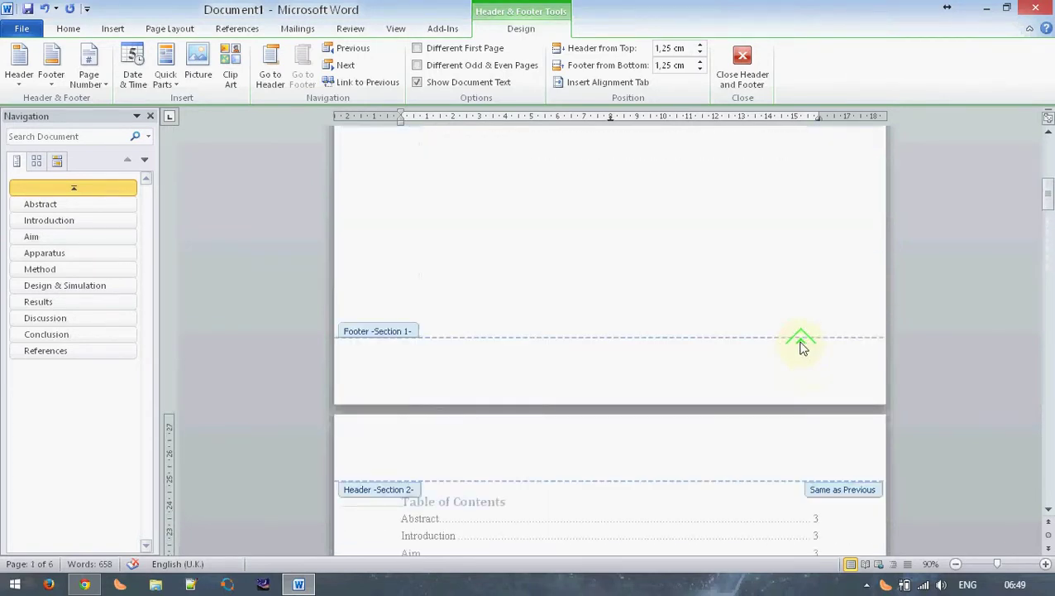
pyautogui.scroll(6, 799, 345)
pyautogui.scroll(3, 798, 343)
pyautogui.scroll(-4, 801, 336)
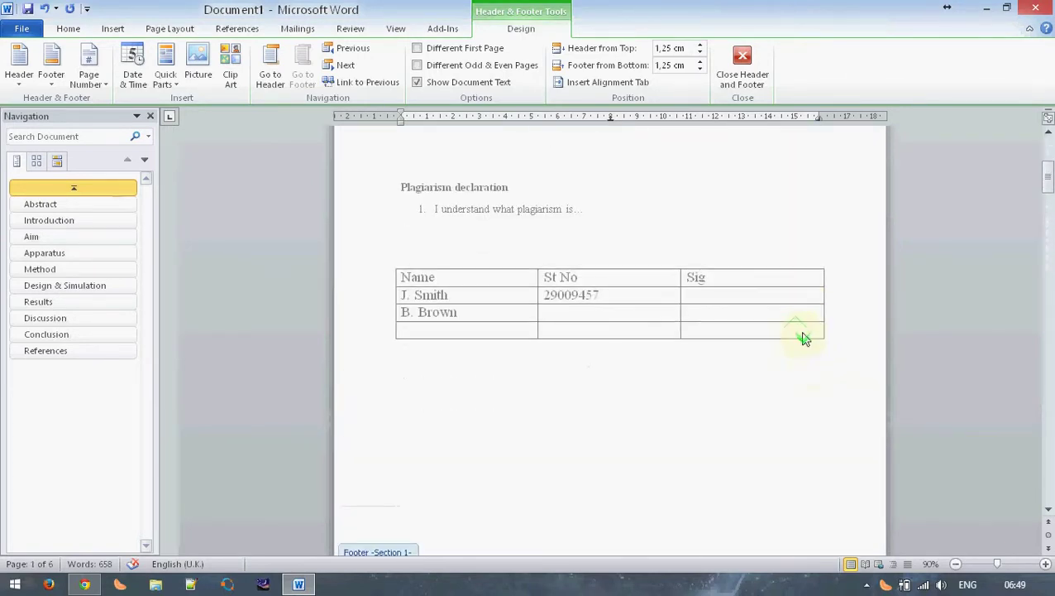
pyautogui.scroll(-4, 801, 336)
pyautogui.scroll(-3, 800, 336)
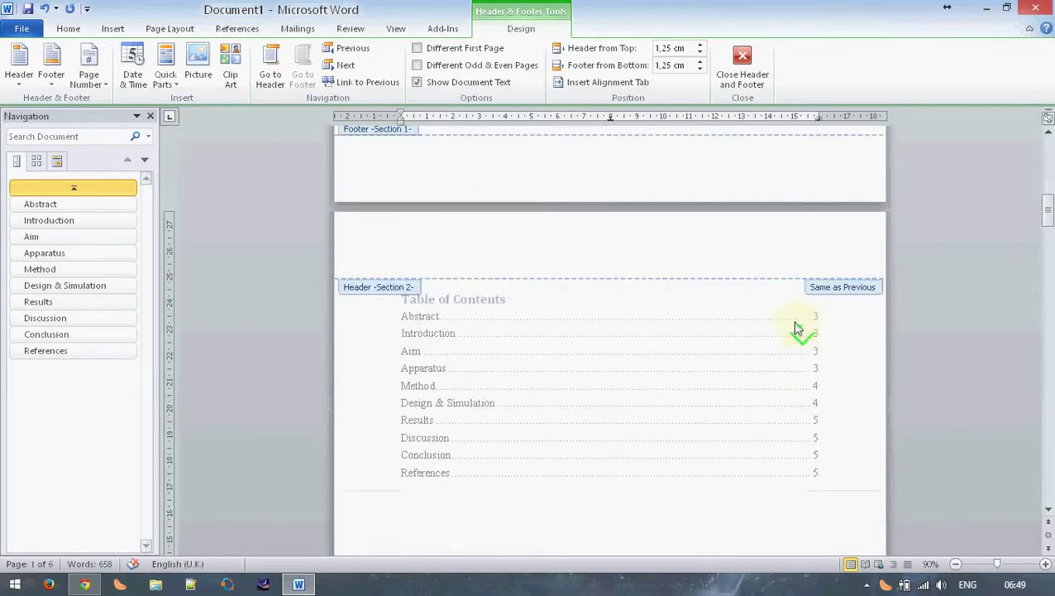
pyautogui.doubleClick(600, 523)
pyautogui.scroll(1, 610, 467)
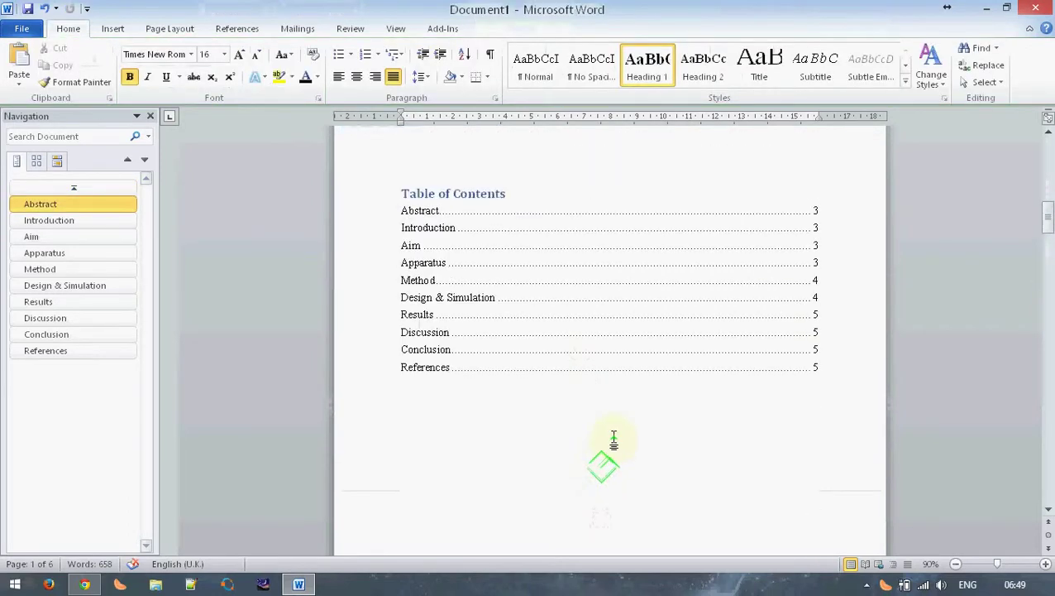
pyautogui.scroll(3, 610, 436)
pyautogui.click(459, 302)
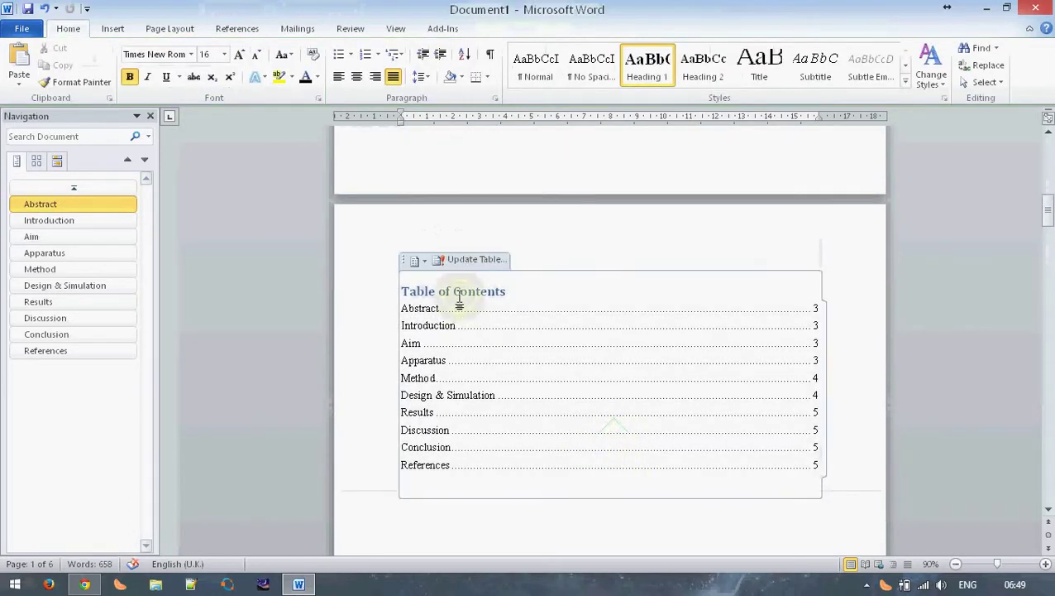
pyautogui.click(485, 259)
pyautogui.click(489, 292)
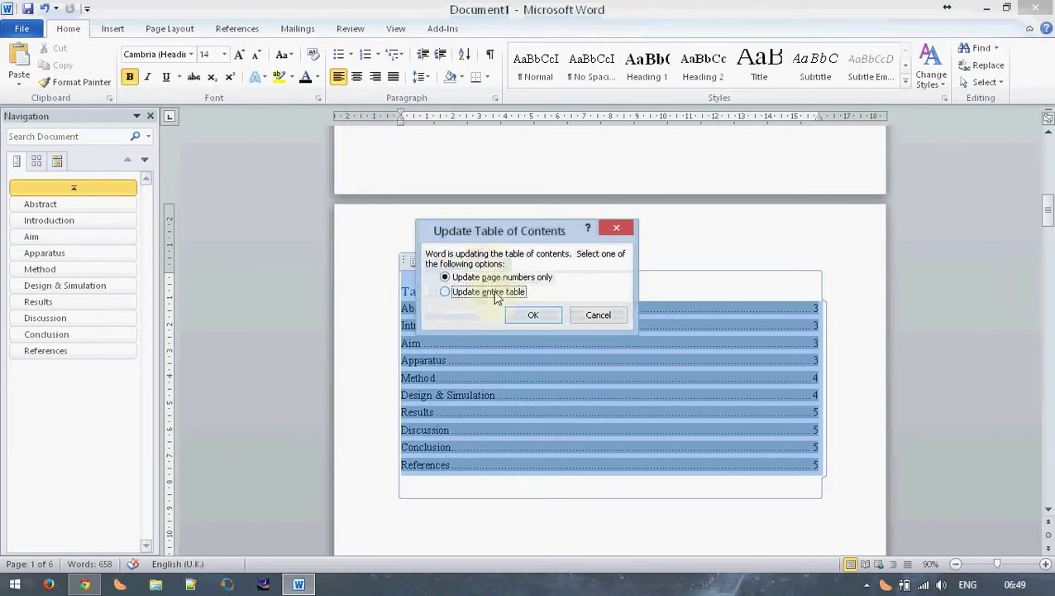
pyautogui.click(533, 314)
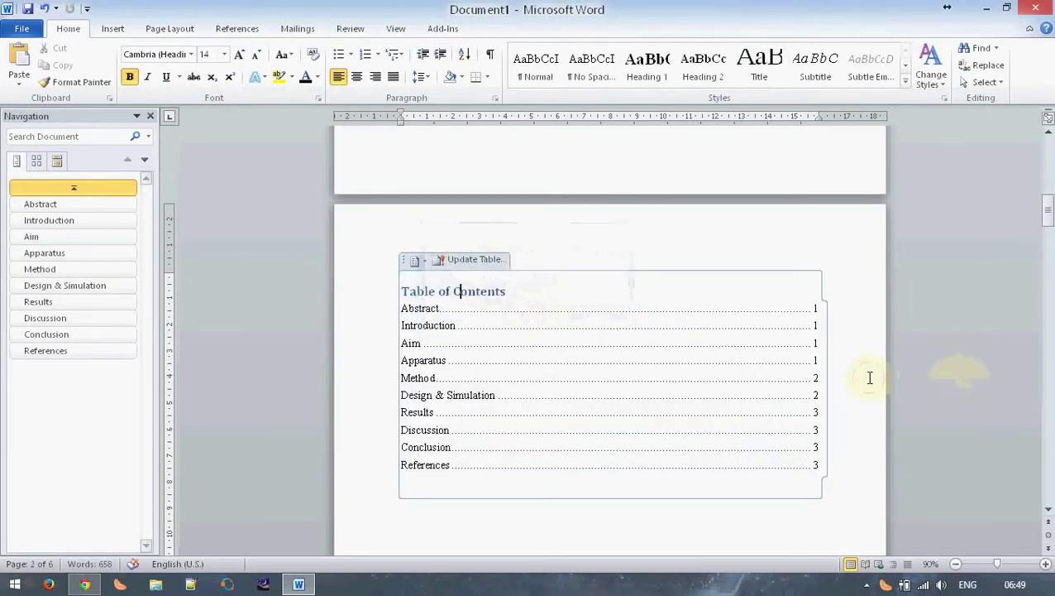
pyautogui.click(816, 304)
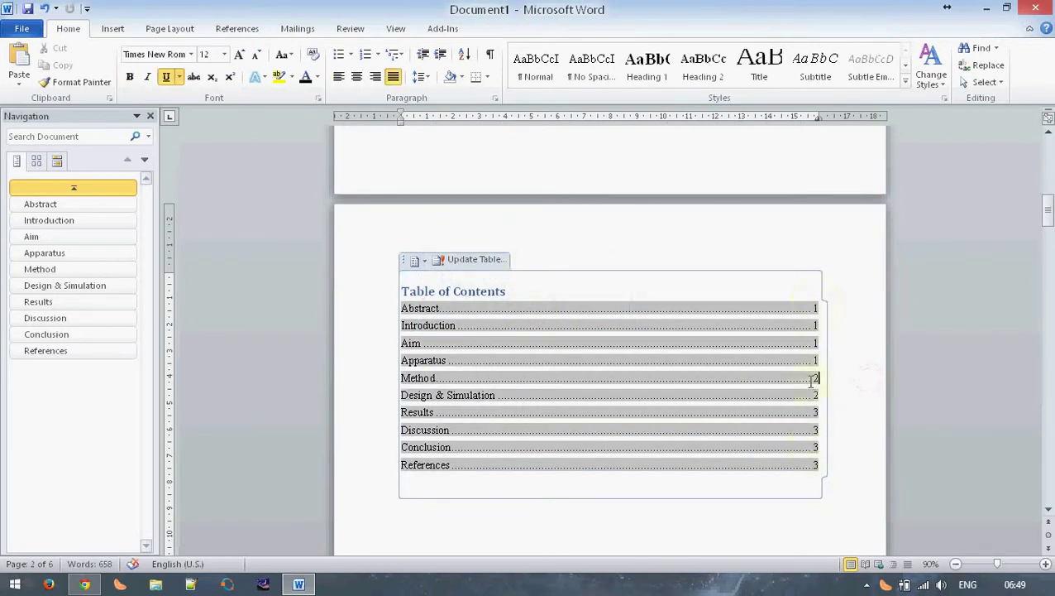
pyautogui.scroll(-2, 877, 422)
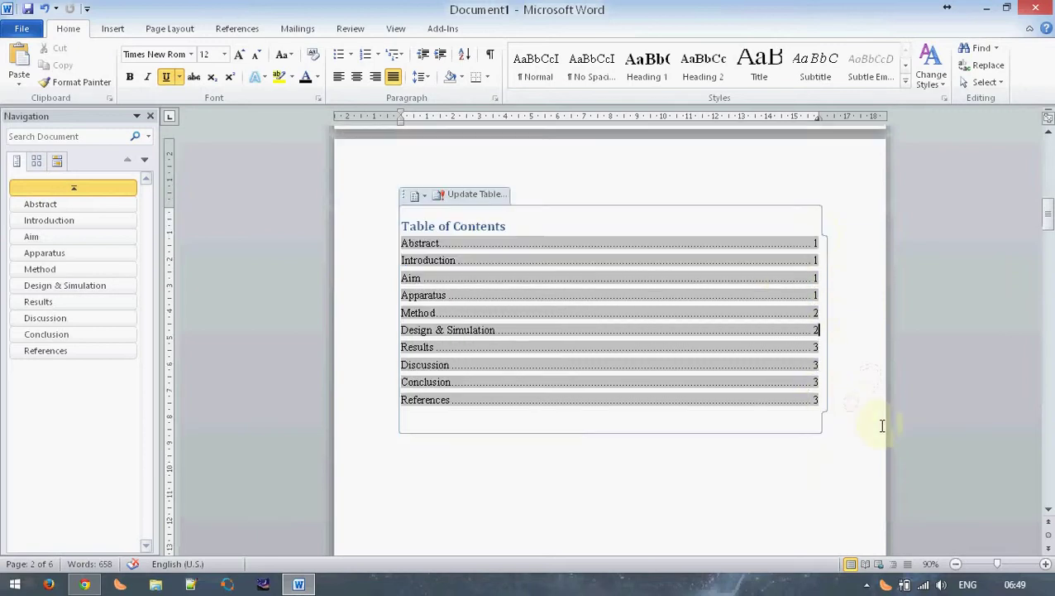
pyautogui.scroll(-4, 877, 422)
pyautogui.click(748, 382)
# Step: Add a blank paragraph after the Introduction's first paragraph
pyautogui.scroll(-4, 707, 335)
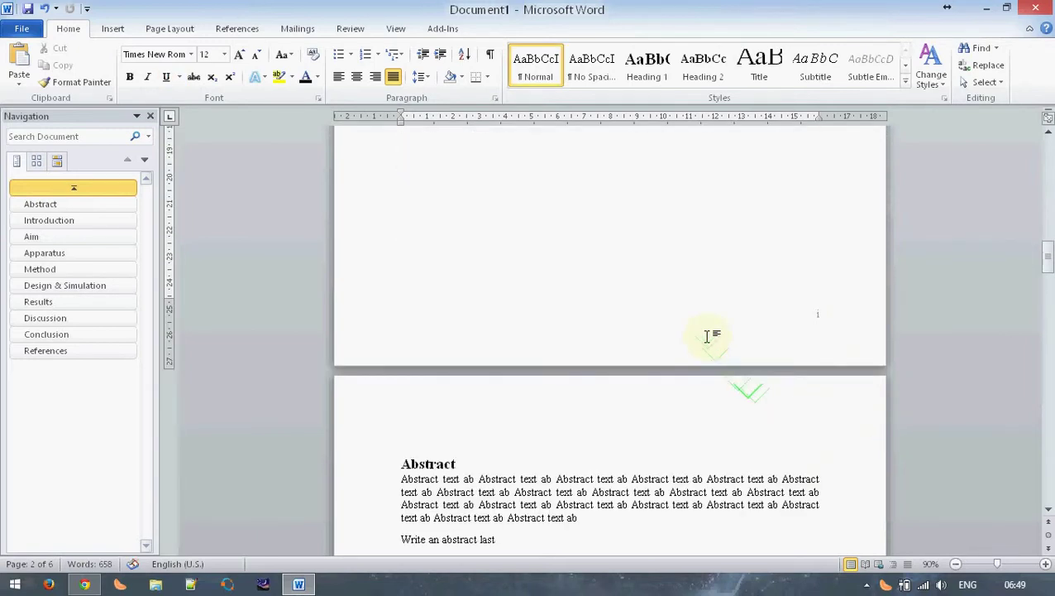
pyautogui.scroll(-6, 708, 335)
pyautogui.scroll(-4, 707, 335)
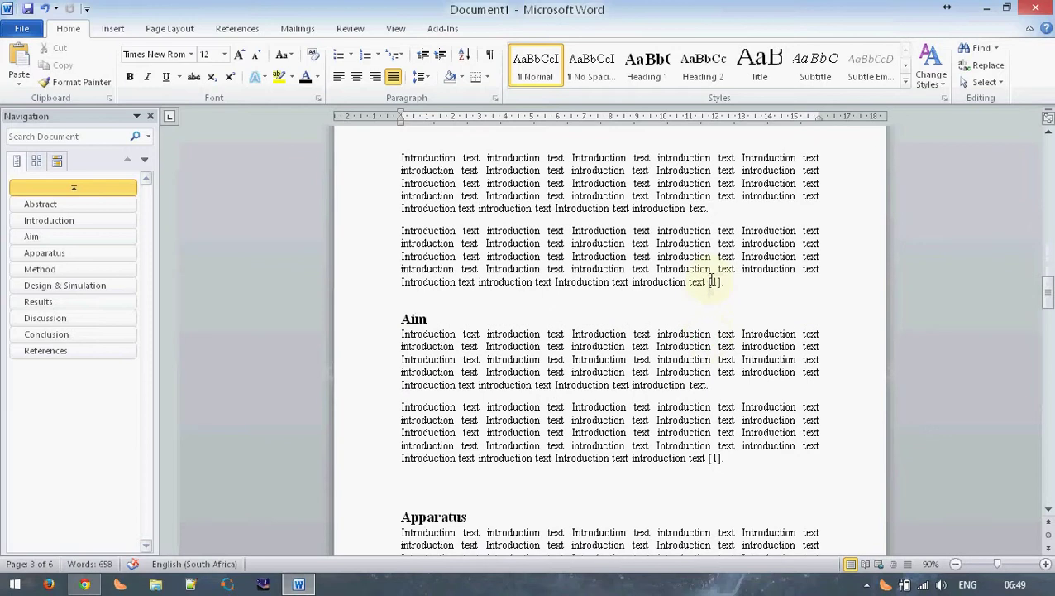
pyautogui.scroll(3, 711, 281)
pyautogui.click(484, 218)
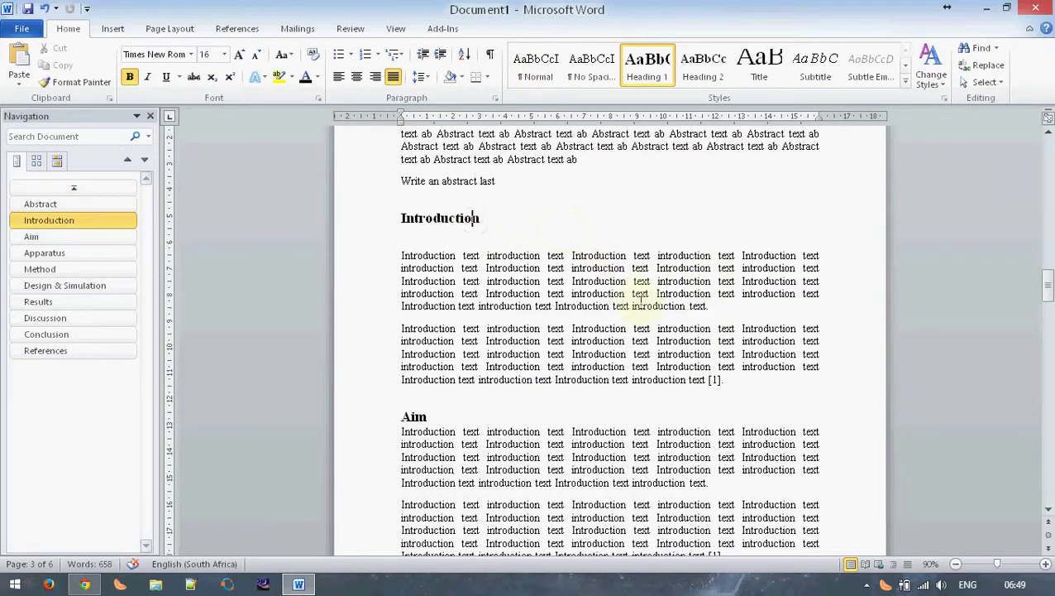
pyautogui.click(753, 307)
pyautogui.press('Return')
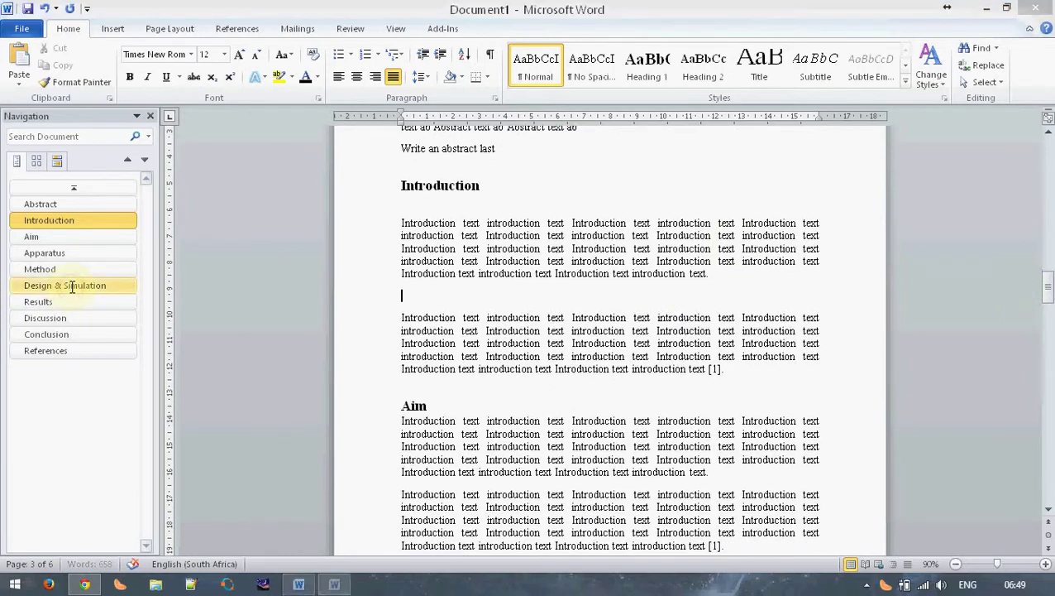
# Step: Add a Heading 2 subheading 'Design of component 1' after the first Design & Simulation paragraph
pyautogui.click(72, 286)
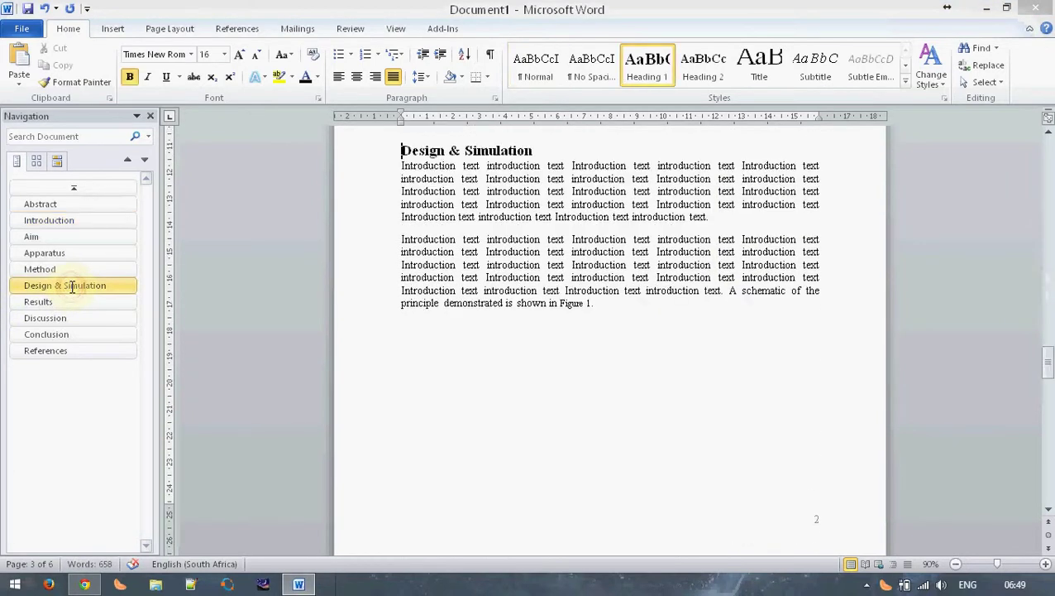
pyautogui.click(673, 327)
pyautogui.click(756, 219)
pyautogui.press('Return')
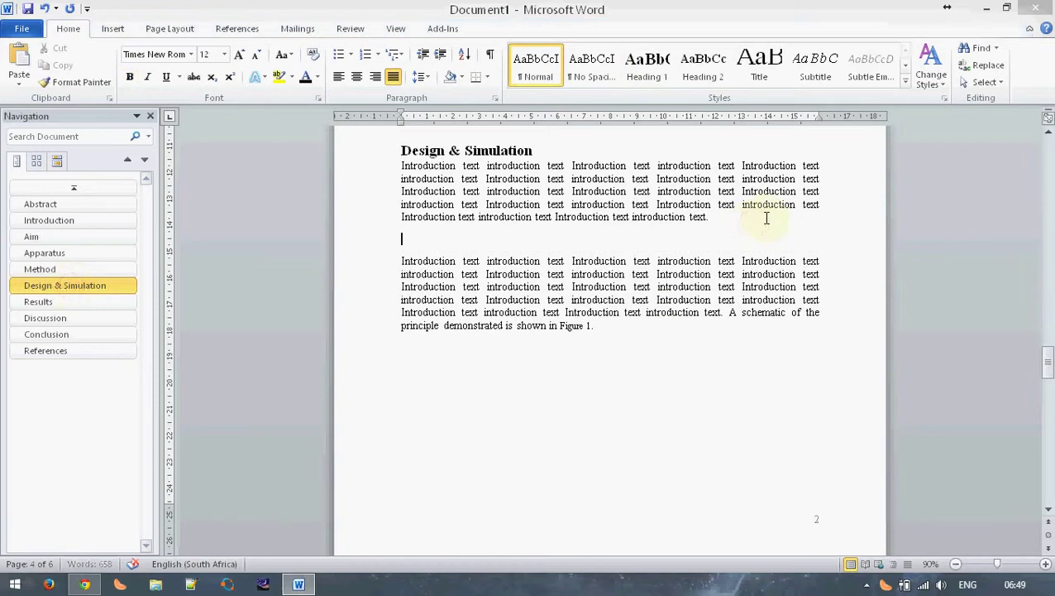
pyautogui.click(710, 76)
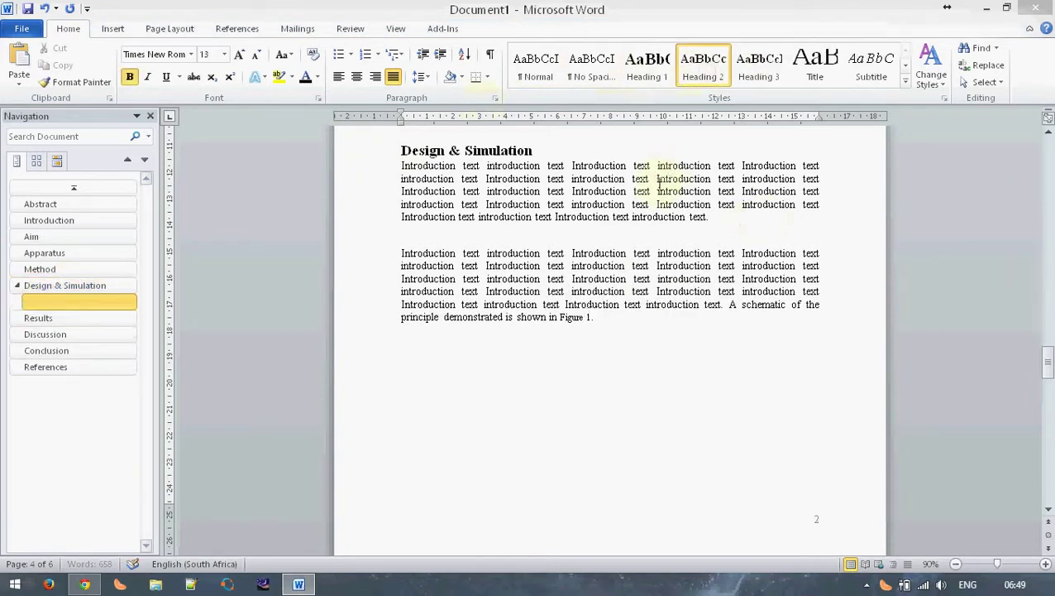
pyautogui.write('D')
pyautogui.write('esign of componen')
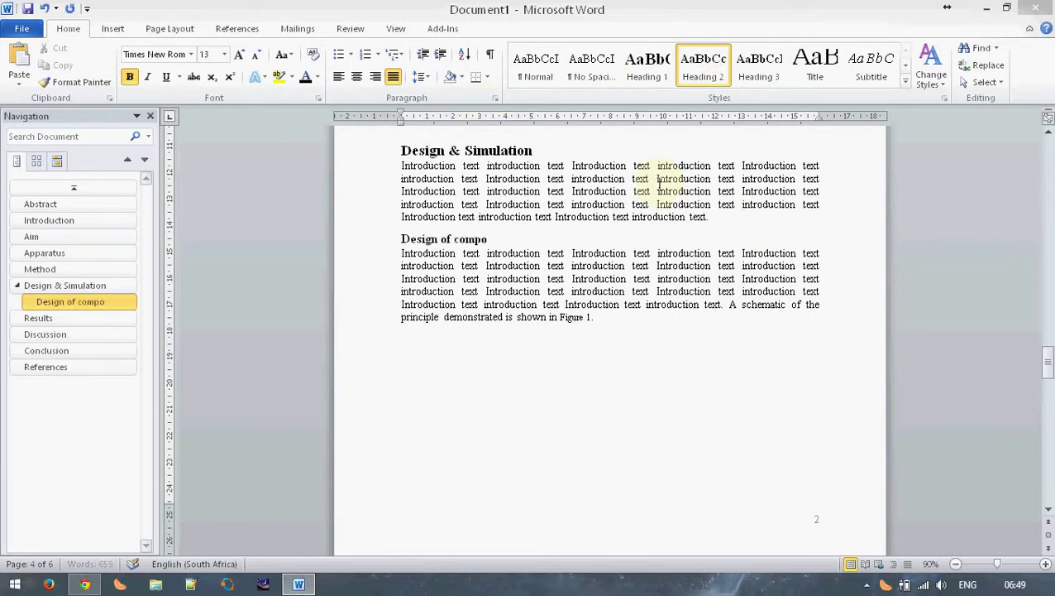
pyautogui.write('t 1')
pyautogui.press('Return')
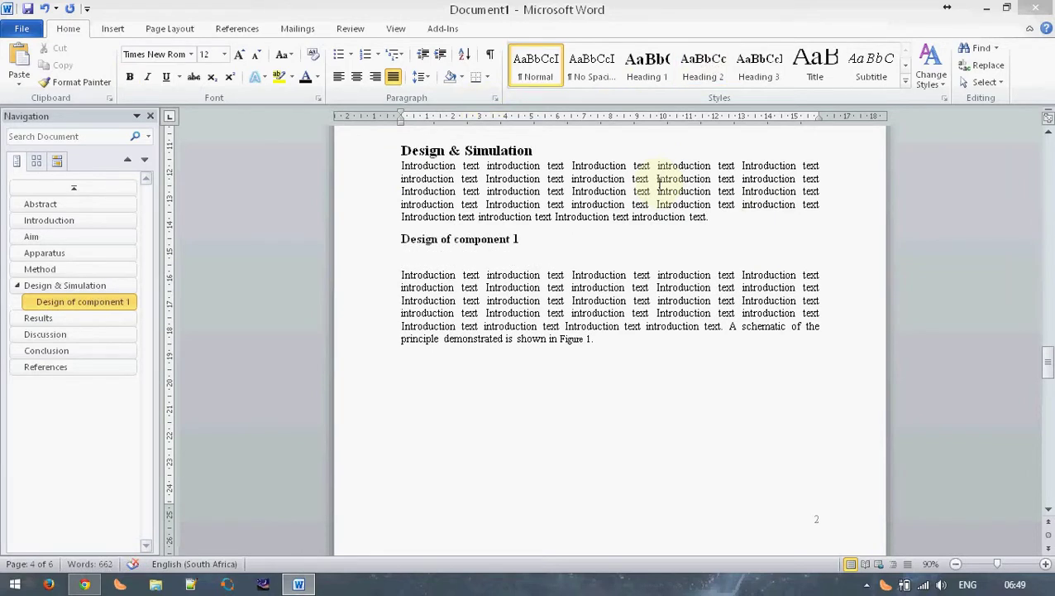
pyautogui.click(573, 405)
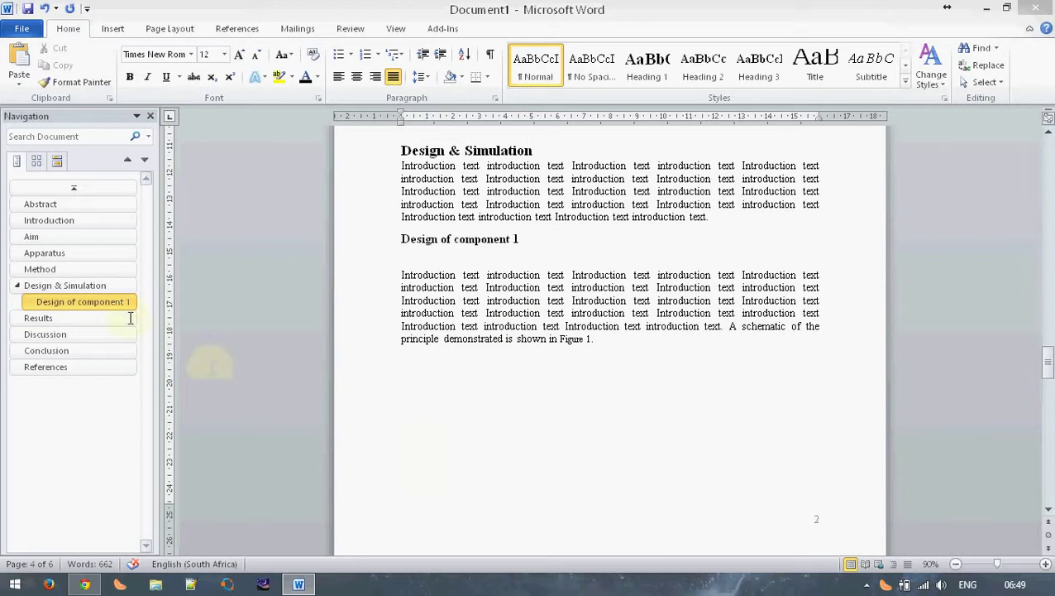
# Step: Return to the start of the report and scroll to the Table of Contents page
pyautogui.scroll(-3, 73, 188)
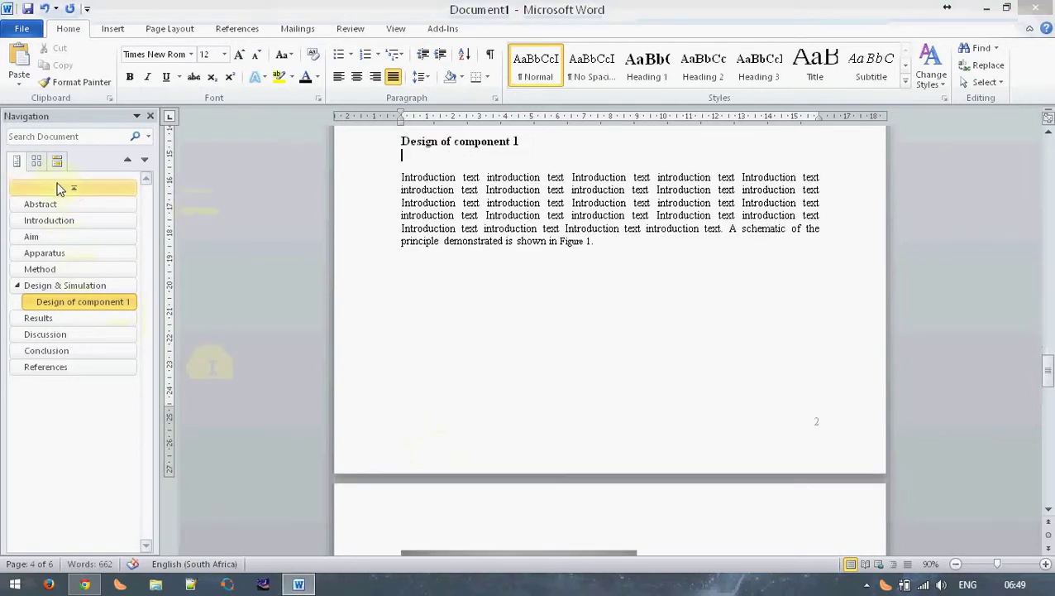
pyautogui.click(66, 188)
pyautogui.scroll(-10, 492, 366)
pyautogui.scroll(-10, 493, 366)
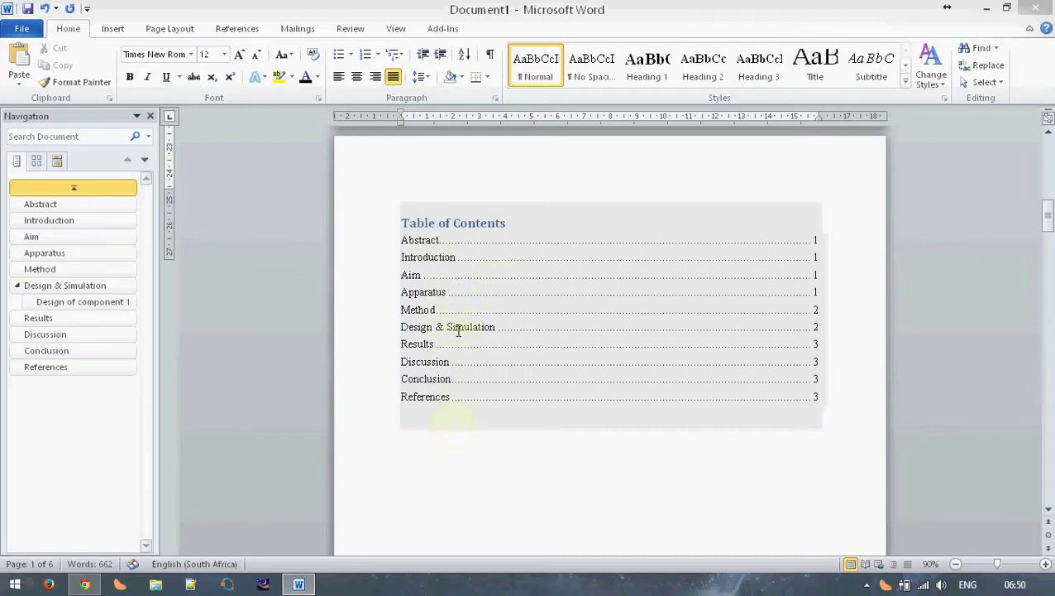
# Step: Update the entire table of contents so 'Design of component 1' appears on page 2
pyautogui.click(556, 204)
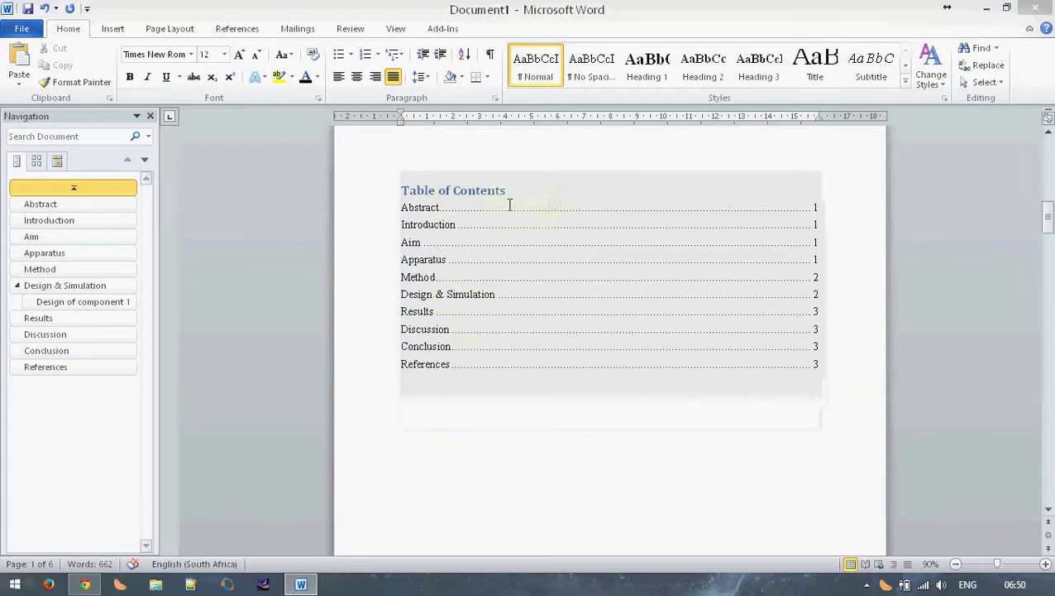
pyautogui.click(484, 160)
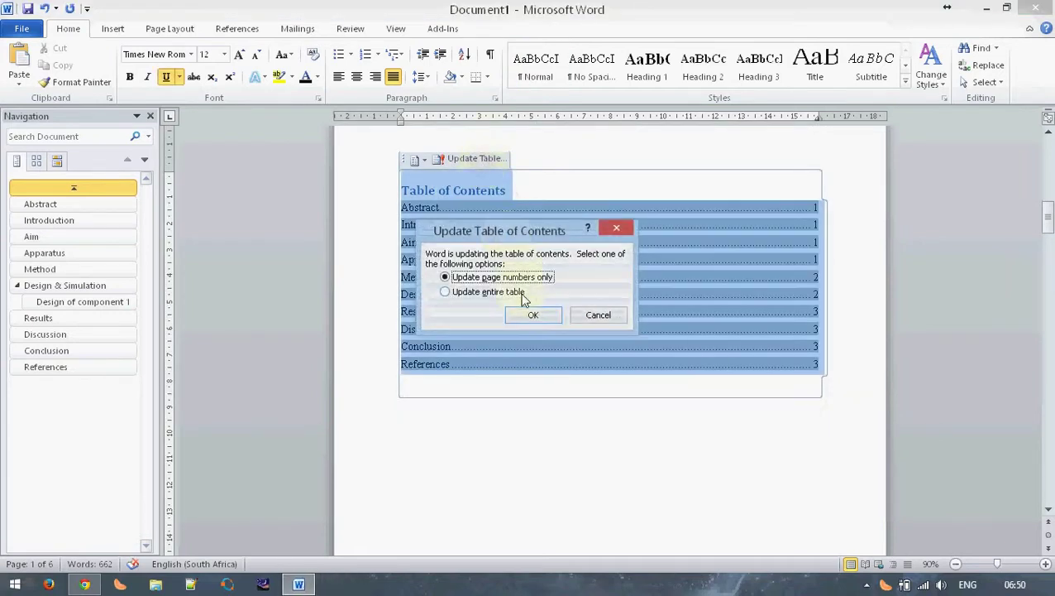
pyautogui.click(447, 293)
pyautogui.click(530, 317)
pyautogui.click(504, 416)
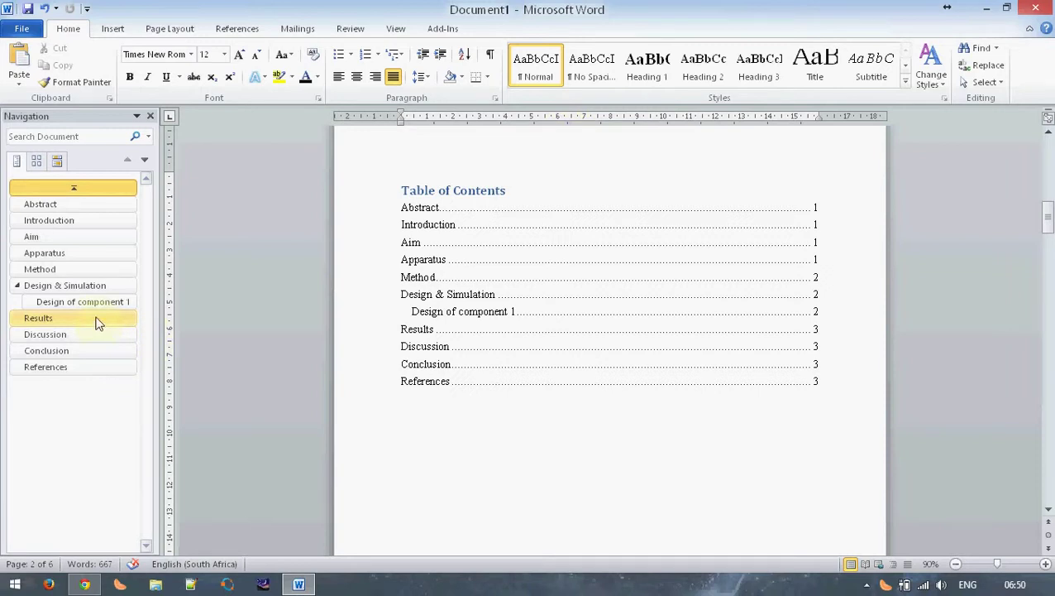
# Step: Navigate to the guitar figure and select the image together with its Figure 1 caption
pyautogui.click(88, 285)
pyautogui.click(83, 306)
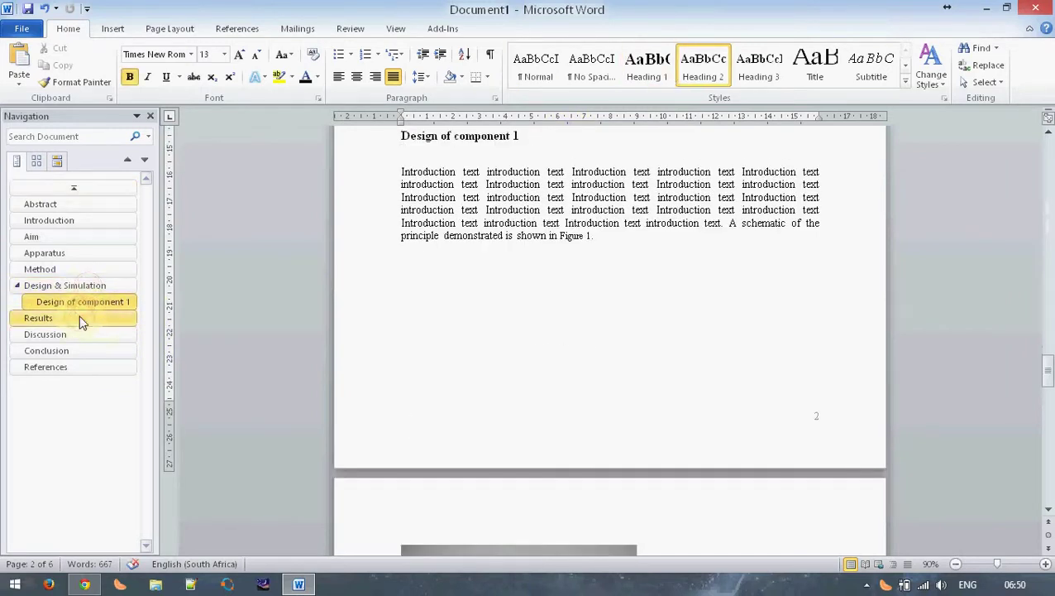
pyautogui.click(80, 317)
pyautogui.doubleClick(408, 293)
pyautogui.scroll(5, 408, 306)
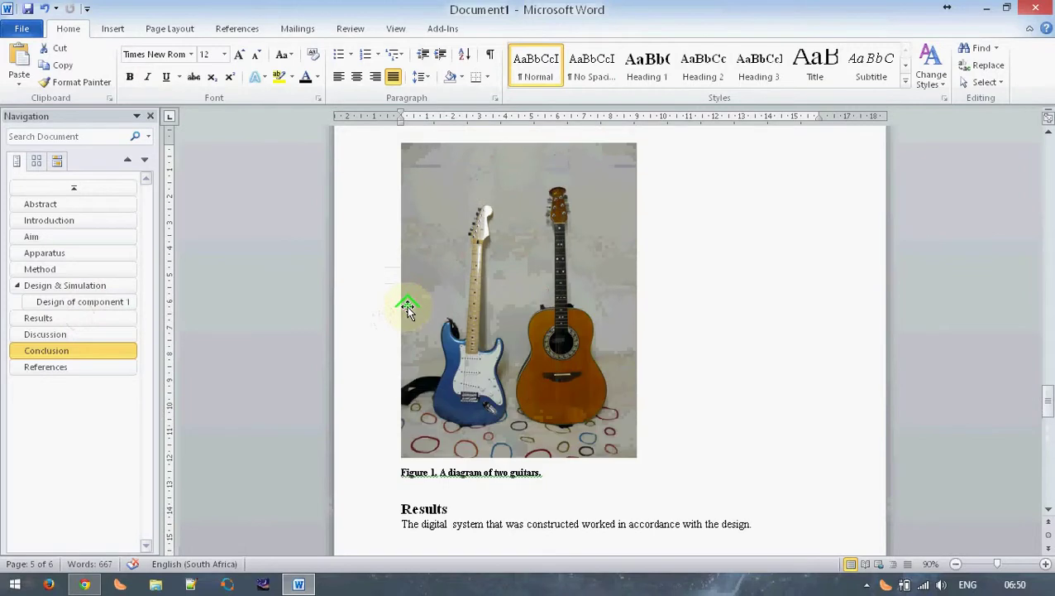
pyautogui.moveTo(408, 306)
pyautogui.mouseDown()
pyautogui.moveTo(594, 400)
pyautogui.moveTo(851, 411)
pyautogui.mouseUp()
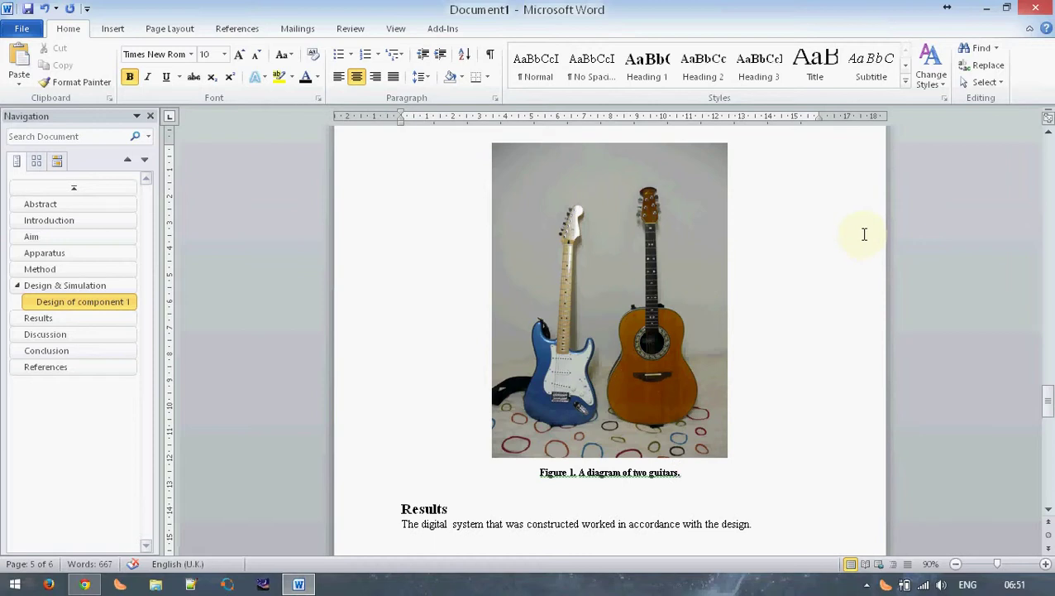
pyautogui.press('super')
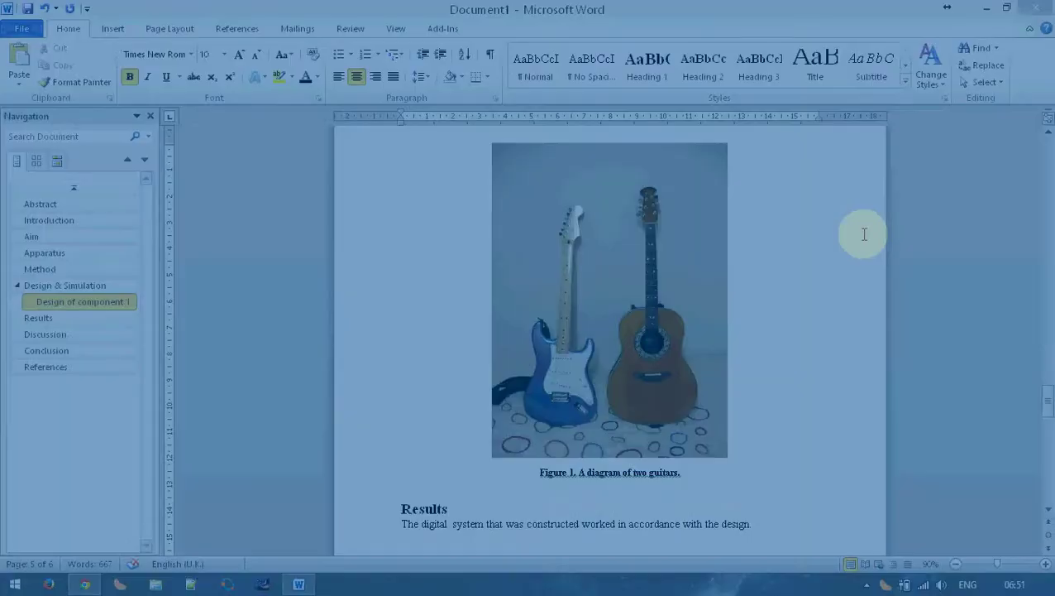
pyautogui.write('inkscape')
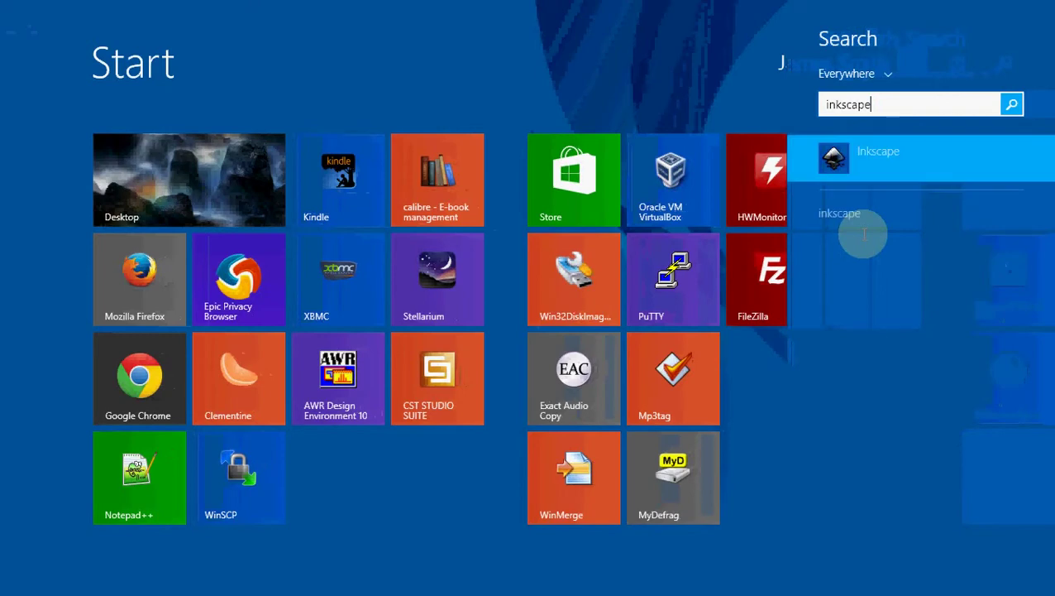
pyautogui.click(850, 148)
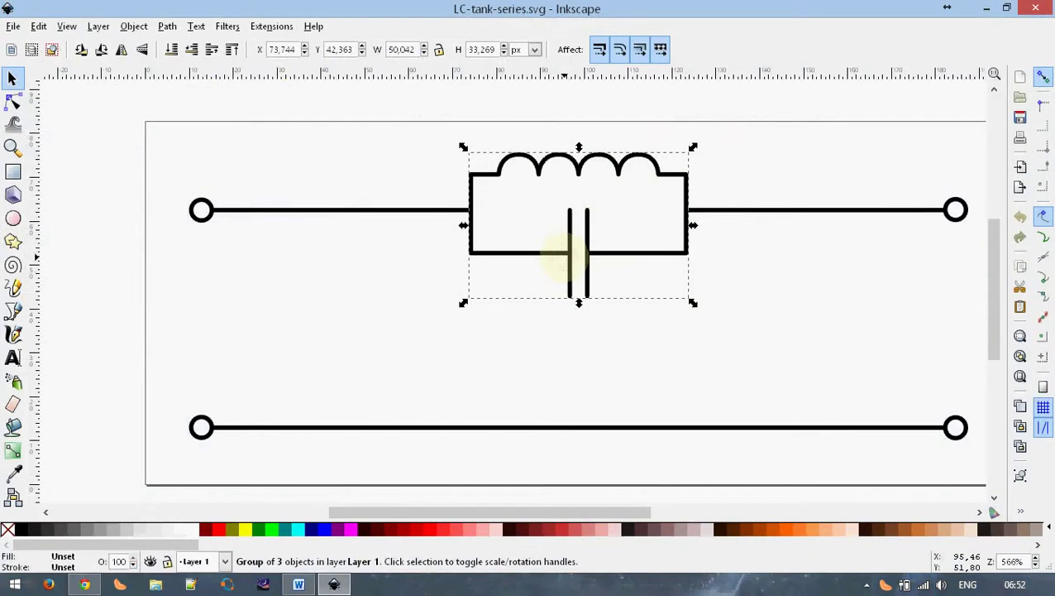
pyautogui.click(543, 384)
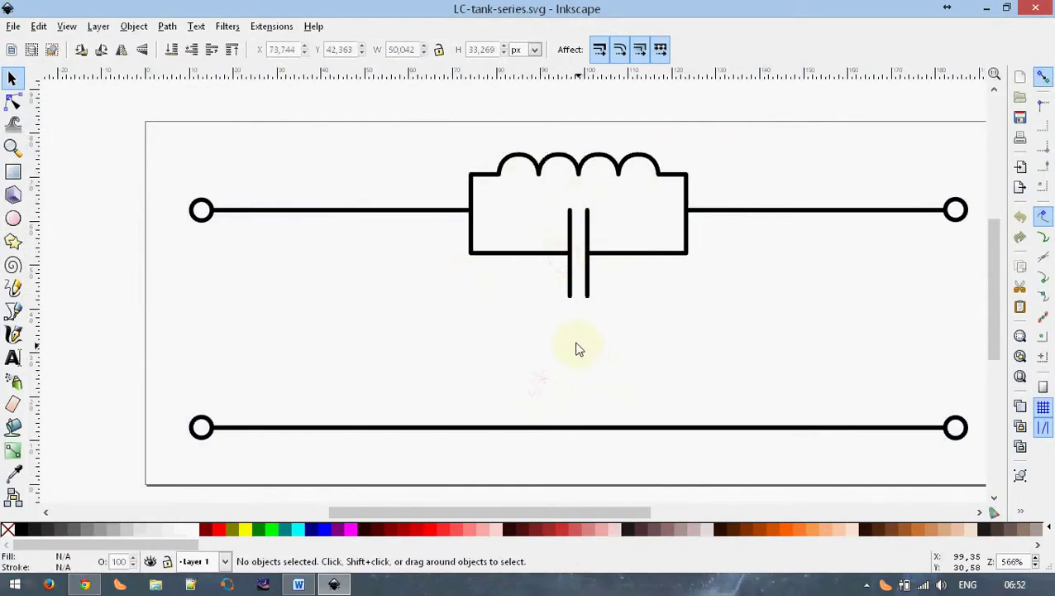
pyautogui.keyDown('ctrl'); pyautogui.scroll(2, 479, 237); pyautogui.keyUp('ctrl')
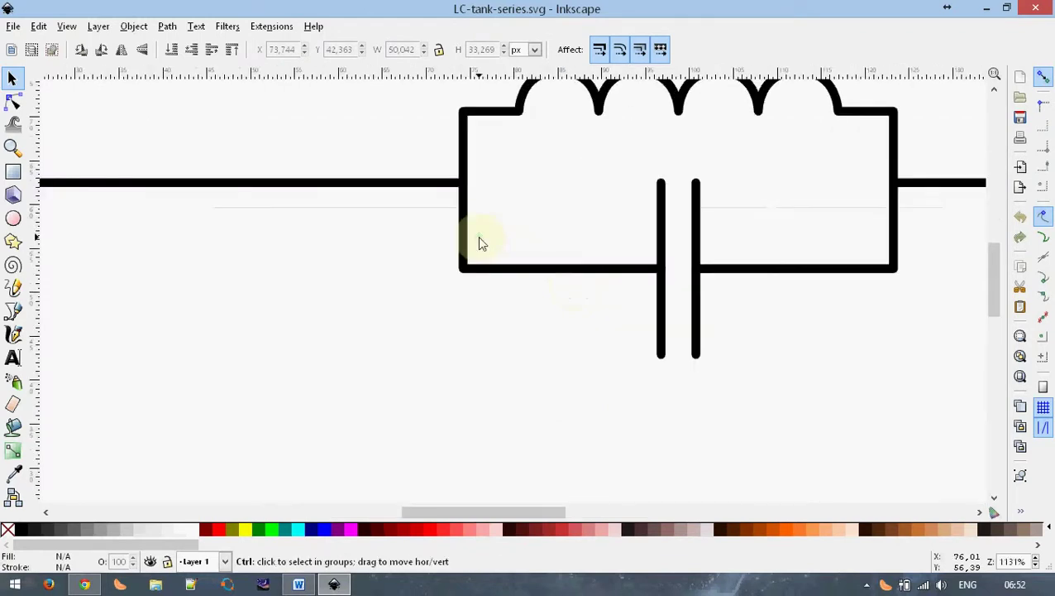
pyautogui.keyDown('ctrl'); pyautogui.scroll(4, 477, 242); pyautogui.keyUp('ctrl')
pyautogui.keyDown('ctrl'); pyautogui.scroll(1, 367, 308); pyautogui.keyUp('ctrl')
pyautogui.keyDown('ctrl'); pyautogui.scroll(2, 497, 377); pyautogui.keyUp('ctrl')
pyautogui.keyDown('ctrl'); pyautogui.scroll(1, 463, 418); pyautogui.keyUp('ctrl')
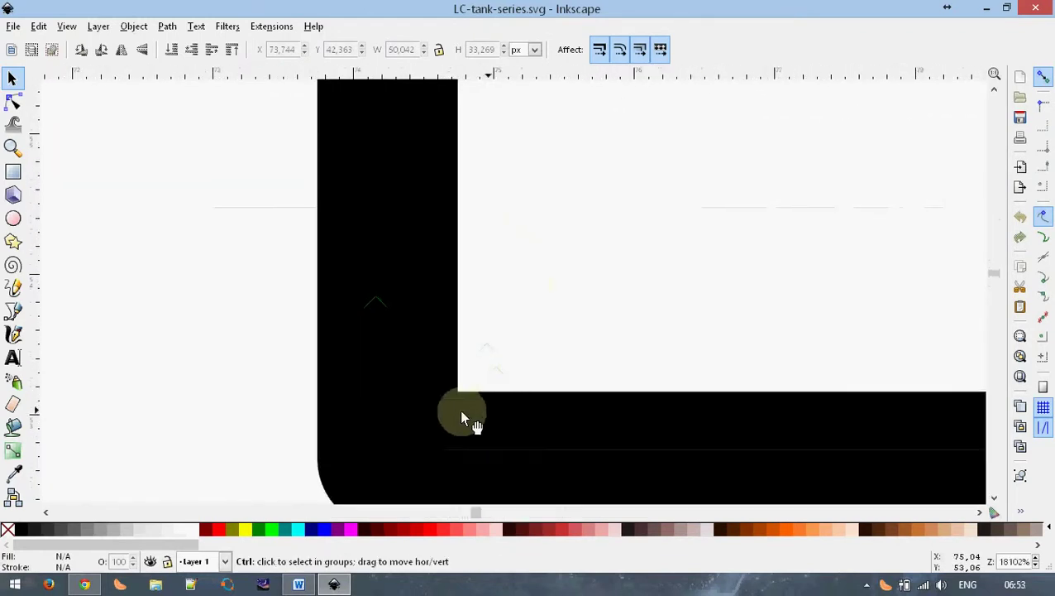
pyautogui.keyDown('ctrl'); pyautogui.scroll(-1, 462, 417); pyautogui.keyUp('ctrl')
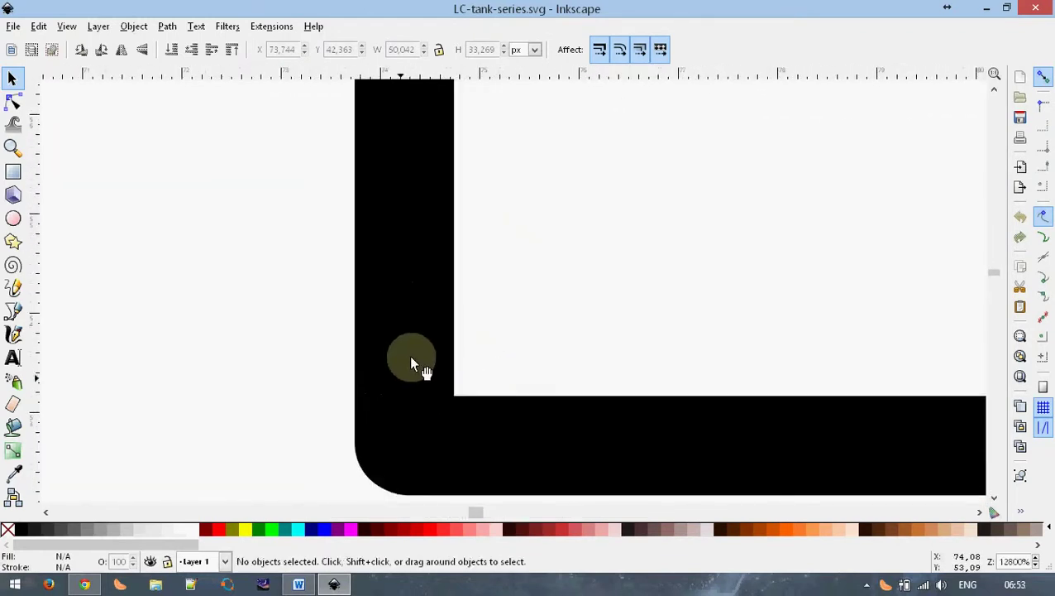
pyautogui.scroll(-5, 422, 330)
pyautogui.keyDown('ctrl'); pyautogui.scroll(-4, 447, 228); pyautogui.keyUp('ctrl')
pyautogui.keyDown('ctrl'); pyautogui.scroll(-4, 511, 191); pyautogui.keyUp('ctrl')
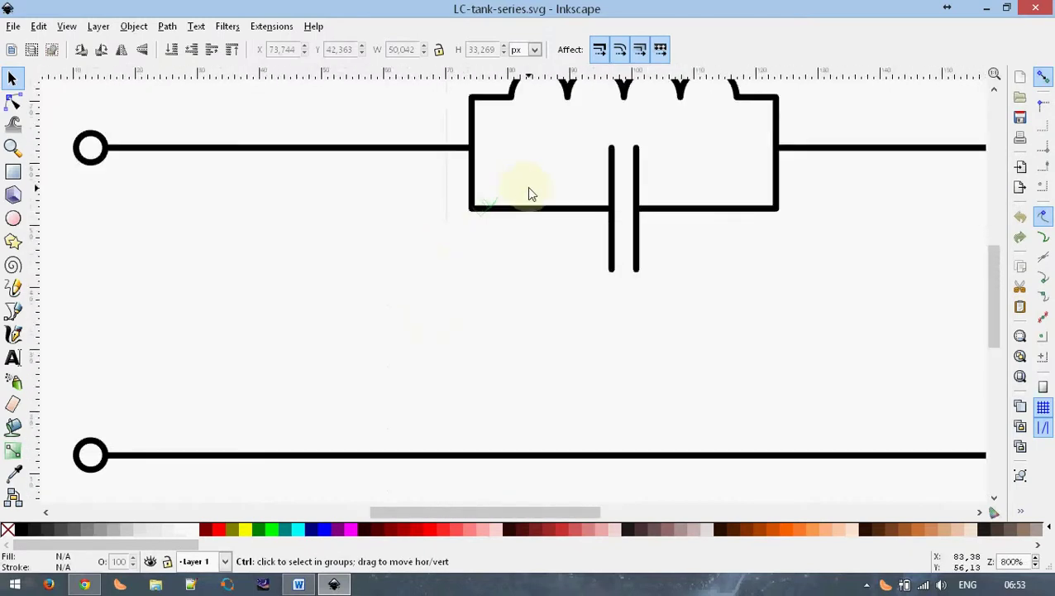
pyautogui.scroll(1, 530, 194)
pyautogui.scroll(1, 551, 197)
pyautogui.keyDown('ctrl'); pyautogui.scroll(-1, 551, 198); pyautogui.keyUp('ctrl')
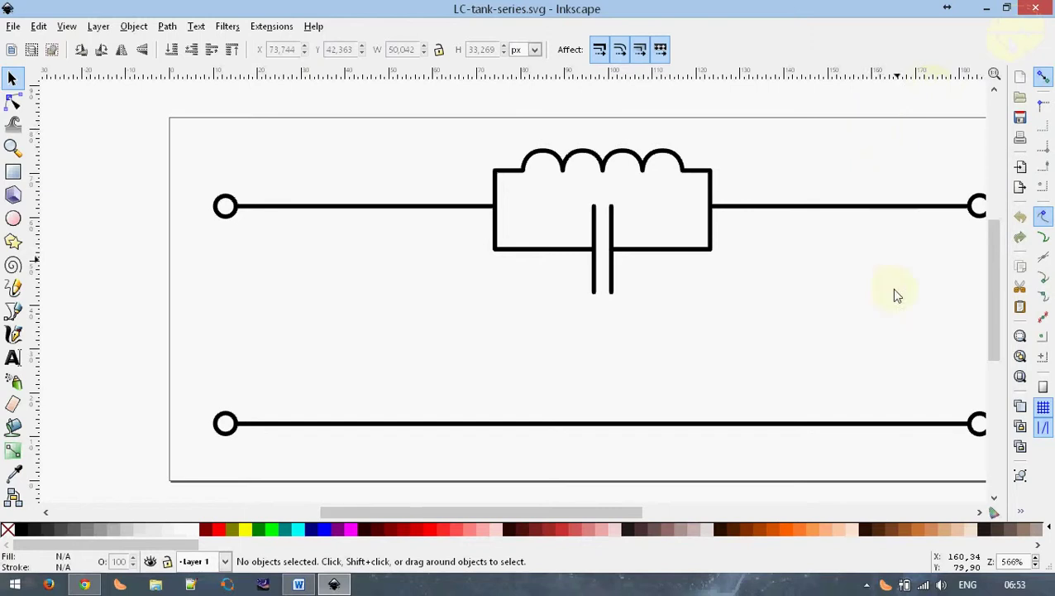
pyautogui.moveTo(554, 513); pyautogui.dragTo(585, 513)
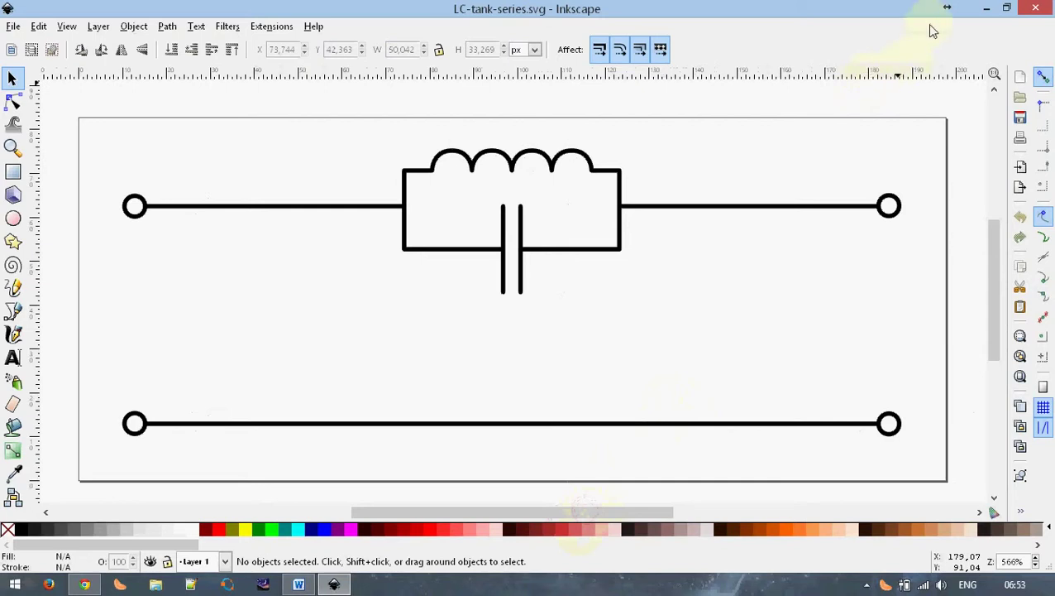
pyautogui.click(1034, 10)
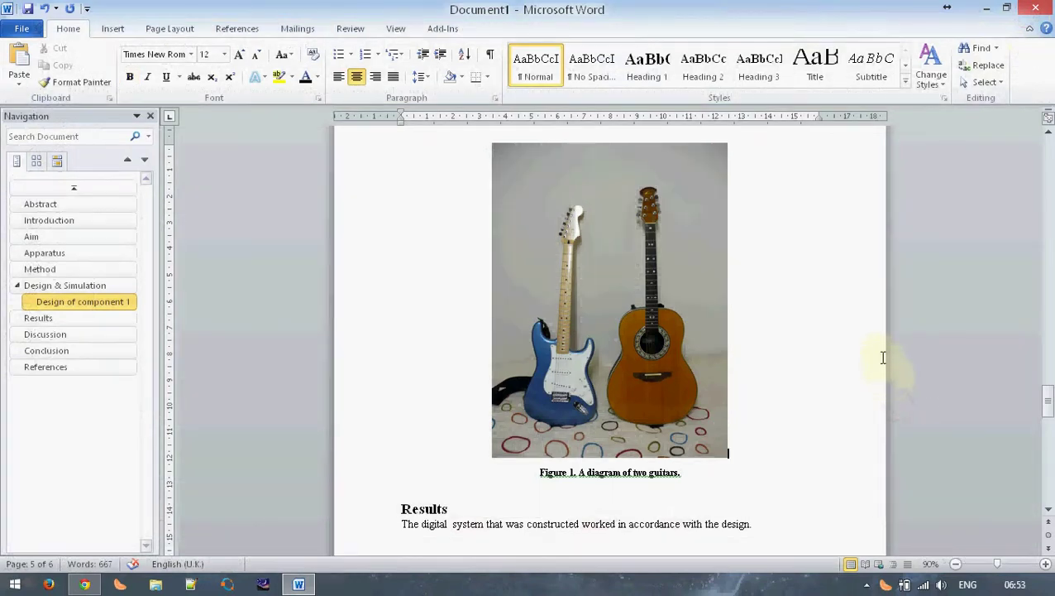
# Step: Scroll up to the Hamming-code title page, then down to the Abstract and Introduction
pyautogui.scroll(5, 879, 358)
pyautogui.scroll(5, 879, 357)
pyautogui.scroll(5, 876, 354)
pyautogui.scroll(5, 875, 352)
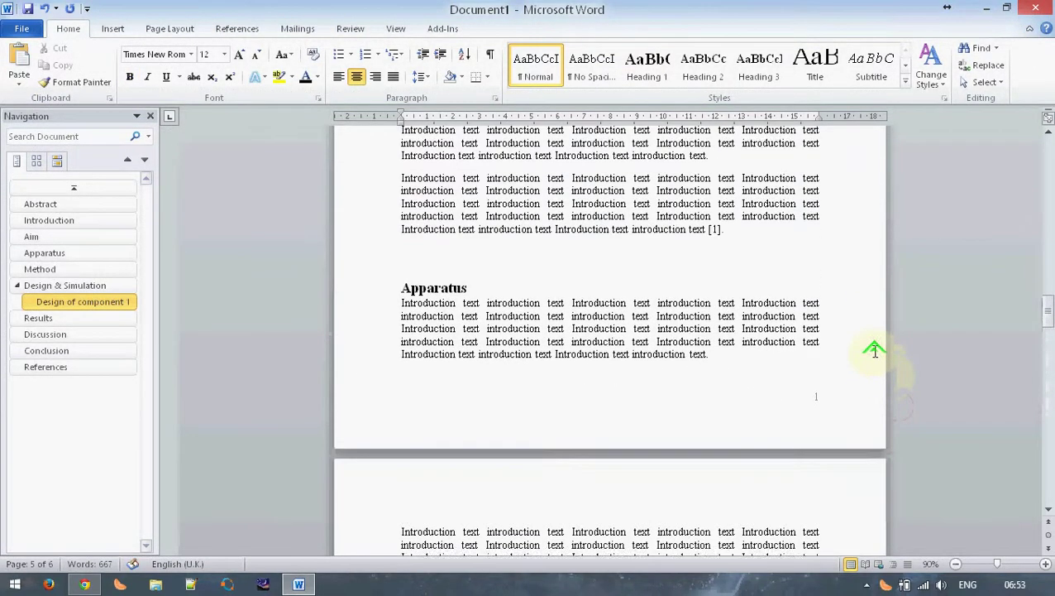
pyautogui.scroll(4, 874, 351)
pyautogui.scroll(5, 874, 351)
pyautogui.scroll(5, 875, 351)
pyautogui.scroll(5, 874, 351)
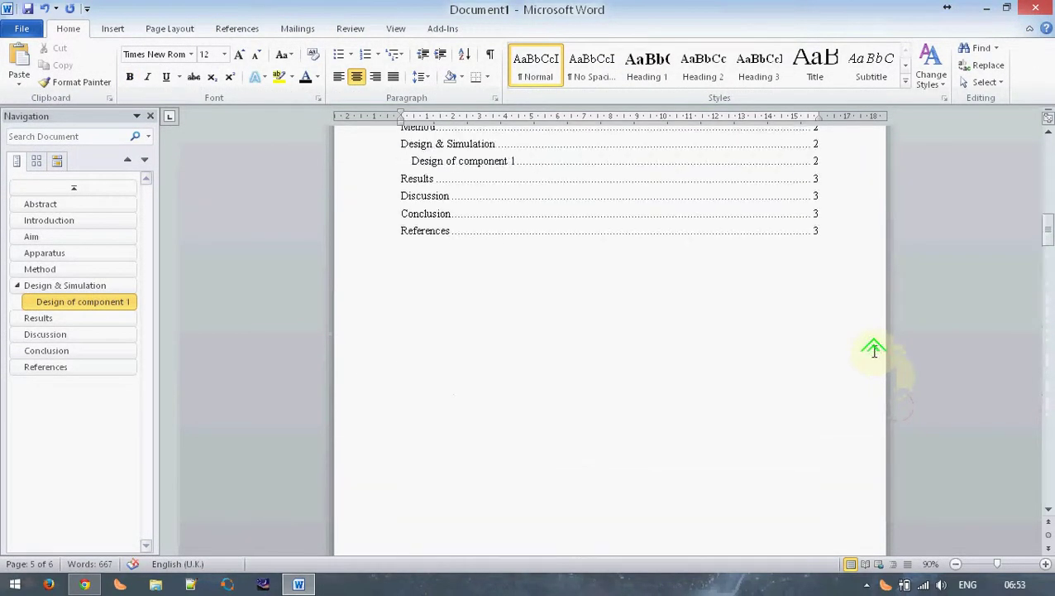
pyautogui.scroll(5, 875, 351)
pyautogui.scroll(10, 874, 351)
pyautogui.scroll(3, 873, 347)
pyautogui.scroll(1, 872, 347)
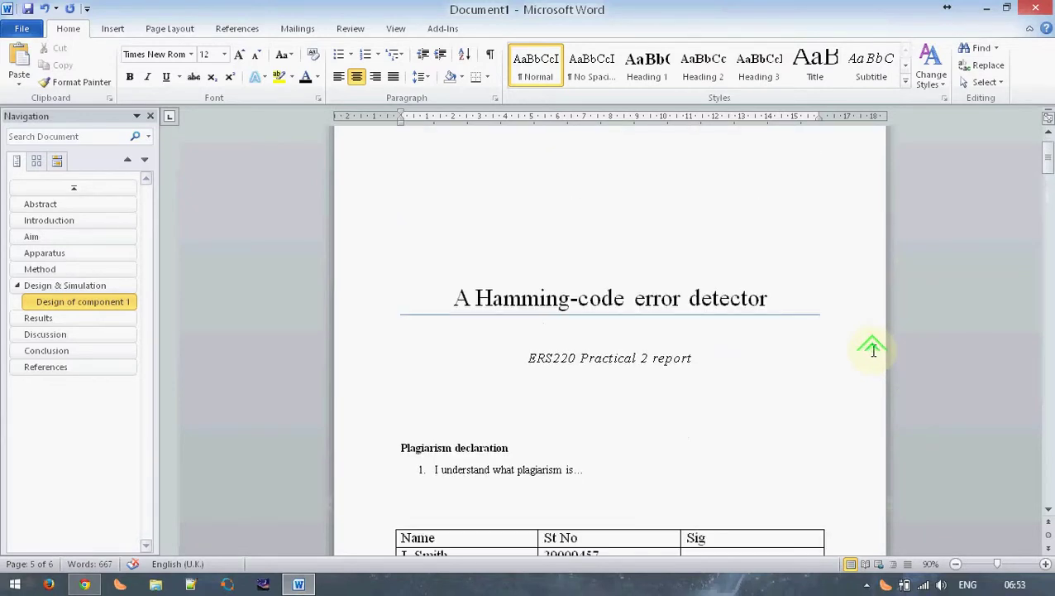
pyautogui.scroll(-1, 872, 347)
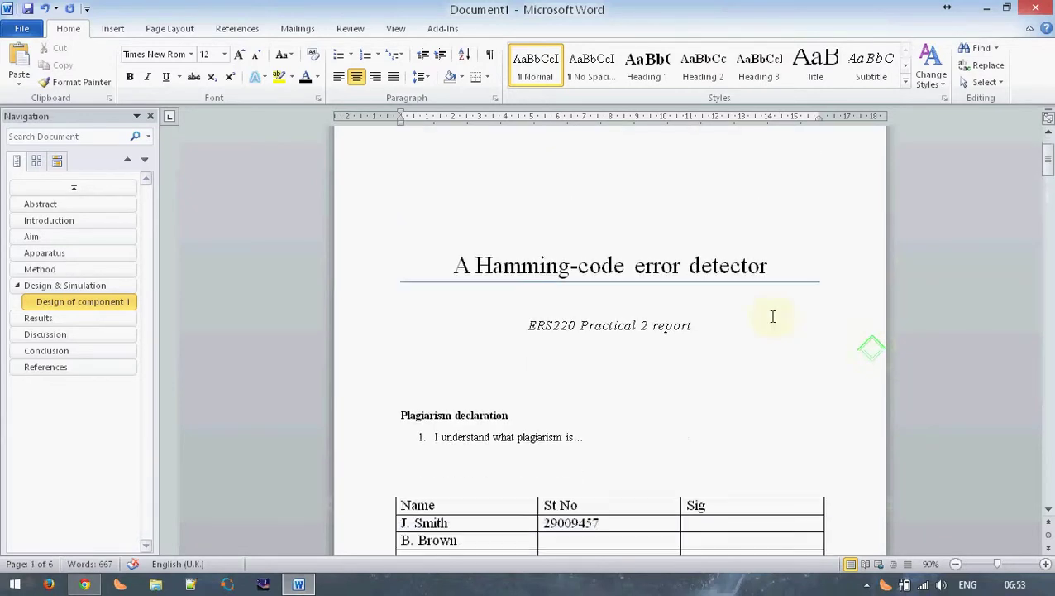
pyautogui.click(270, 173)
pyautogui.scroll(-2, 797, 370)
pyautogui.scroll(-10, 756, 351)
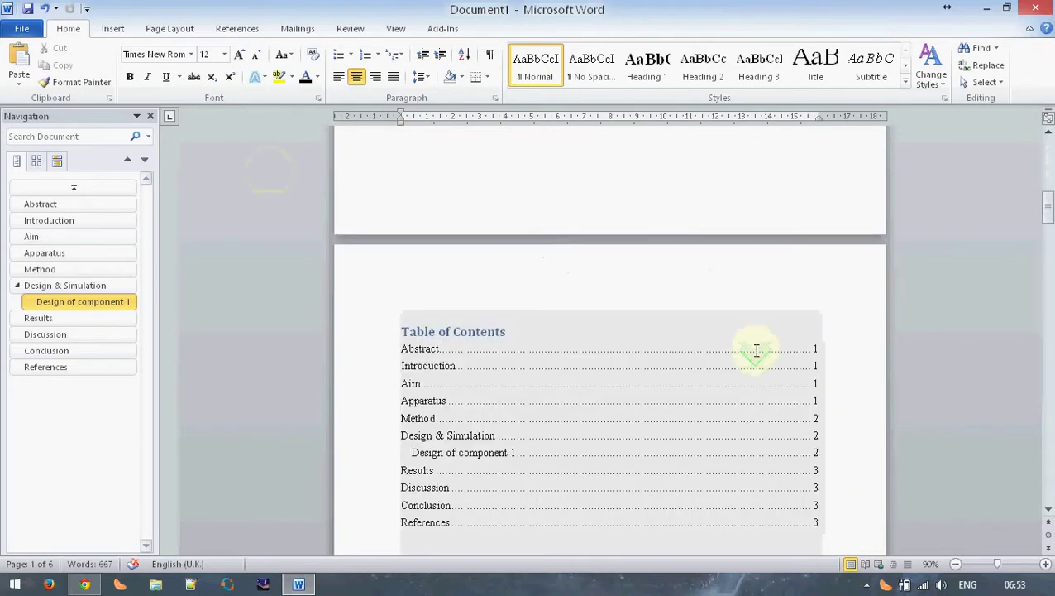
pyautogui.scroll(-10, 733, 327)
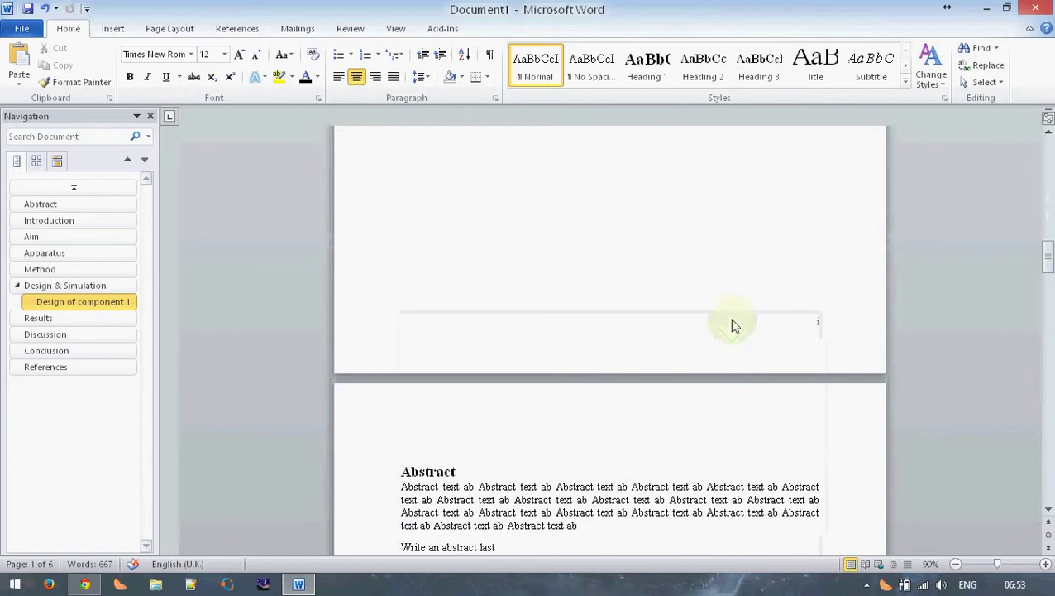
pyautogui.scroll(-6, 731, 324)
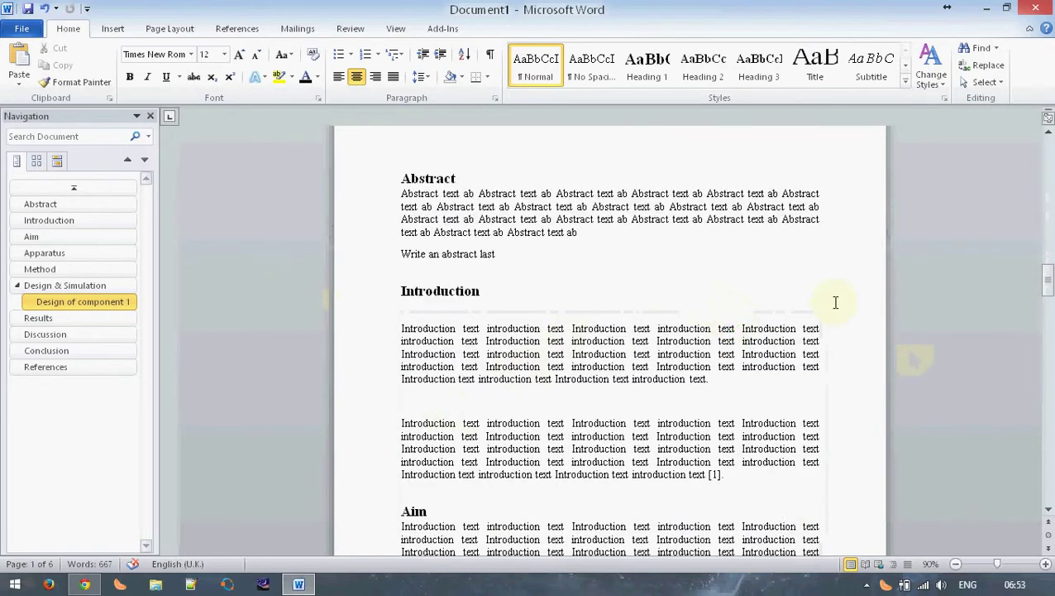